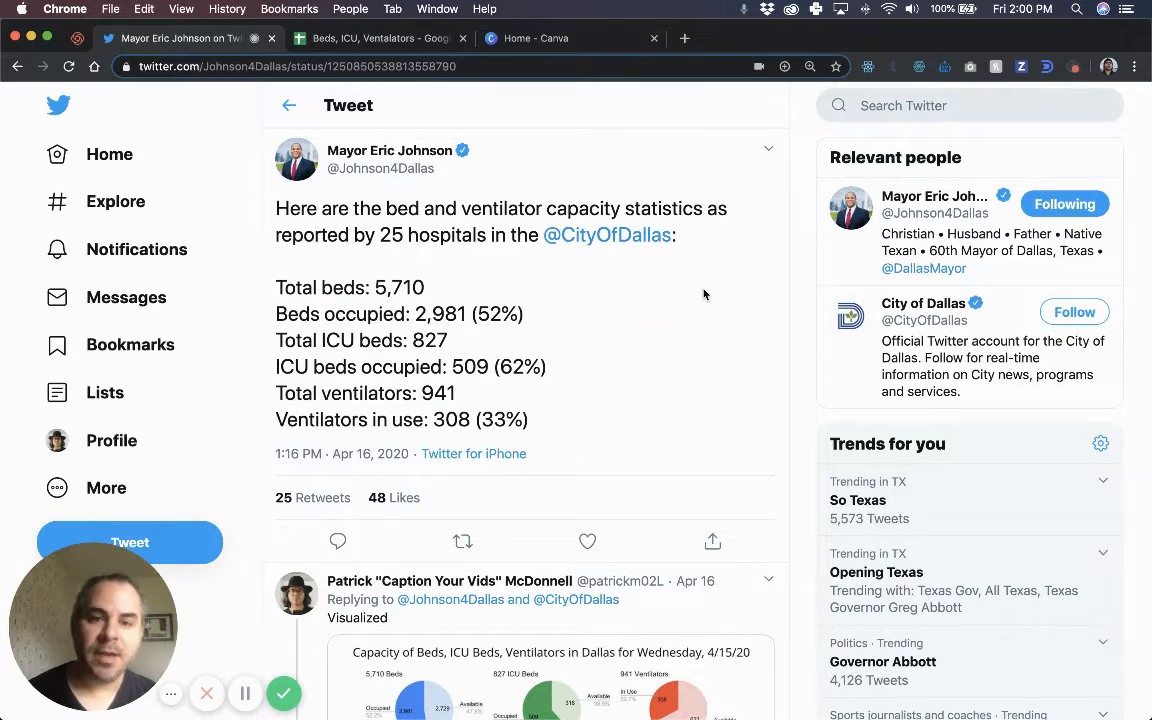
View the hospital capacity chart from the reply at full size, then close it.
{"action": "scroll", "coordinate": [641, 390], "scroll_direction": "down", "scroll_amount": 6}
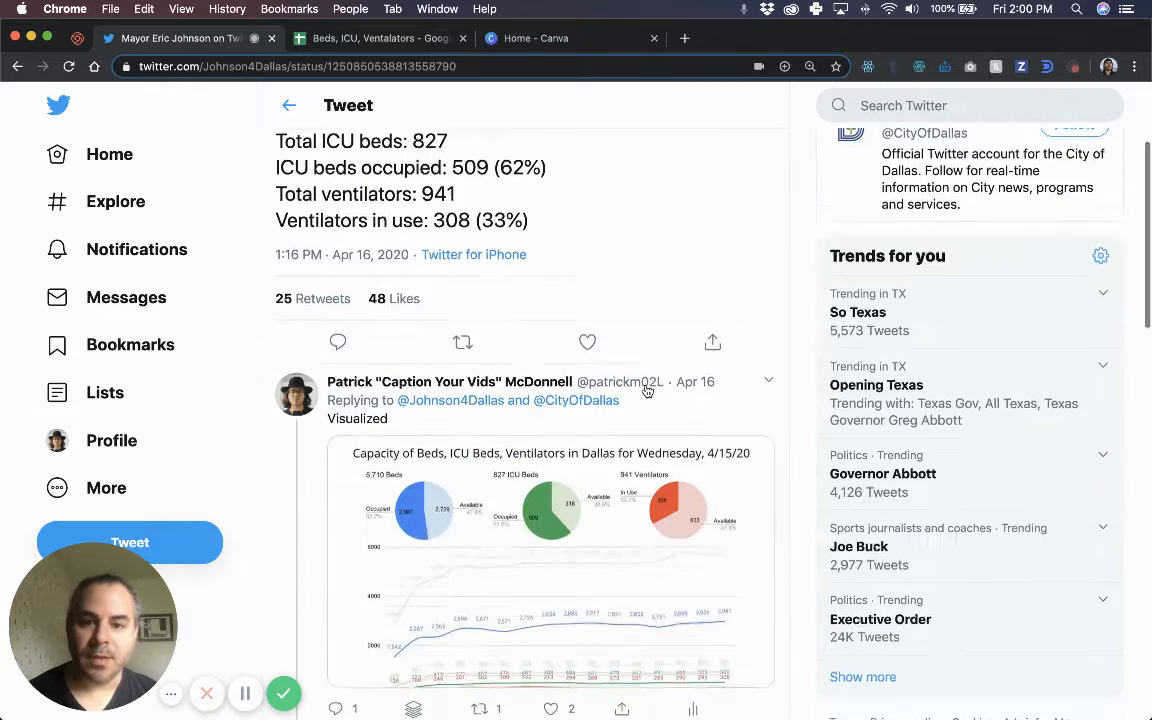
{"action": "left_click", "coordinate": [618, 512]}
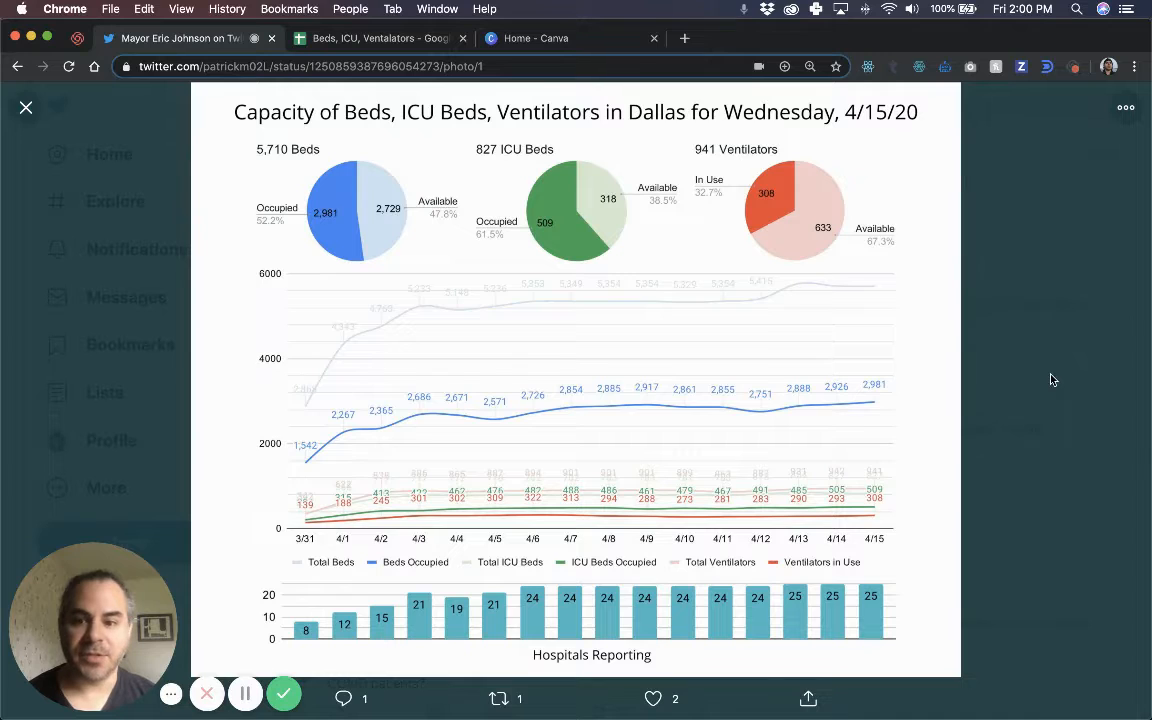
{"action": "left_click", "coordinate": [982, 342]}
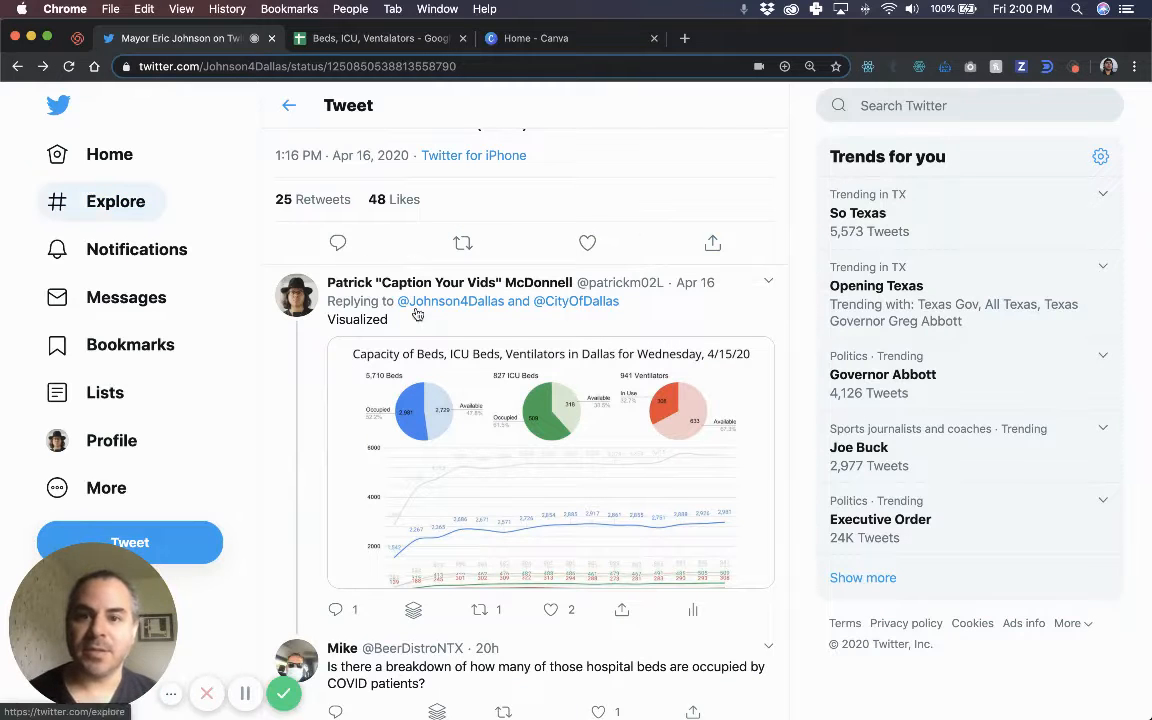
Find the mayor's latest bed and ventilator tweet and shrink the browser to the left half.
{"action": "scroll", "coordinate": [379, 141], "scroll_direction": "up", "scroll_amount": 5}
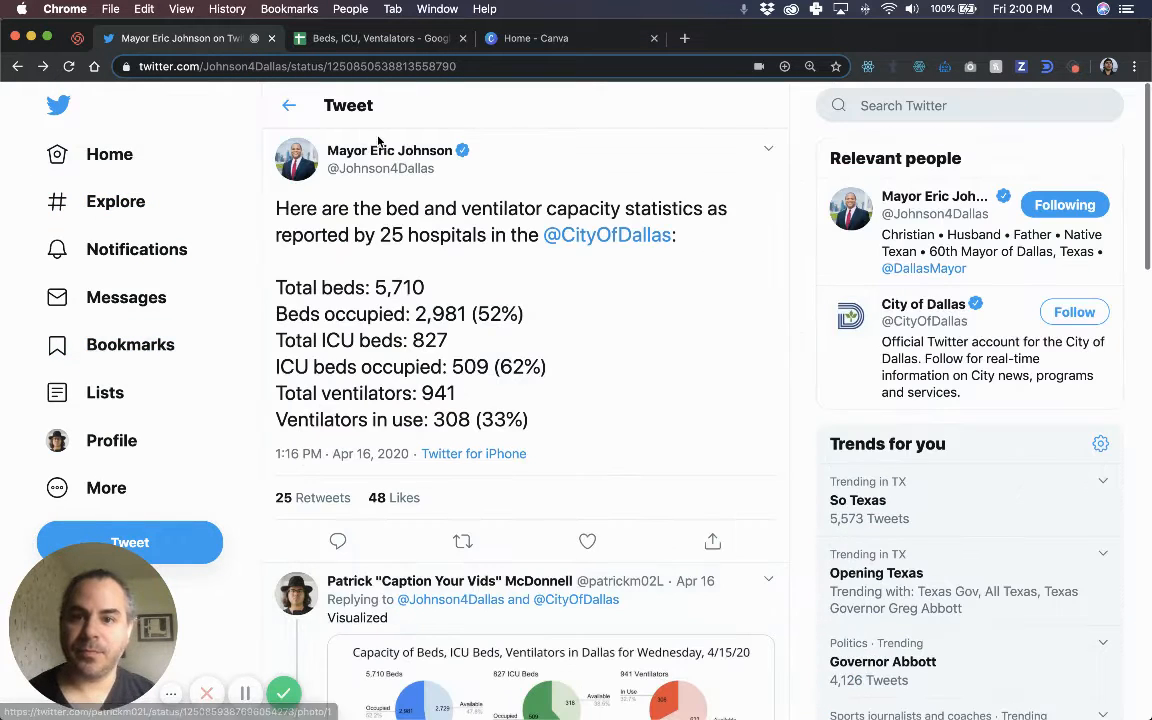
{"action": "left_click", "coordinate": [384, 153]}
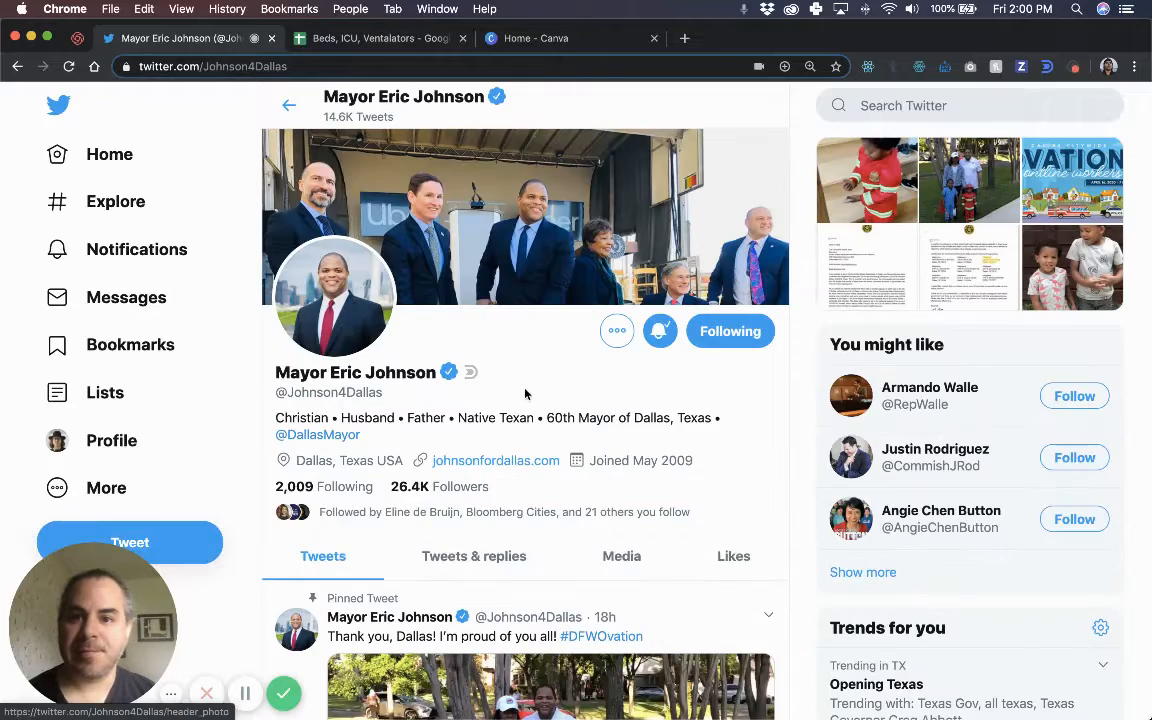
{"action": "scroll", "coordinate": [525, 394], "scroll_direction": "down", "scroll_amount": 10}
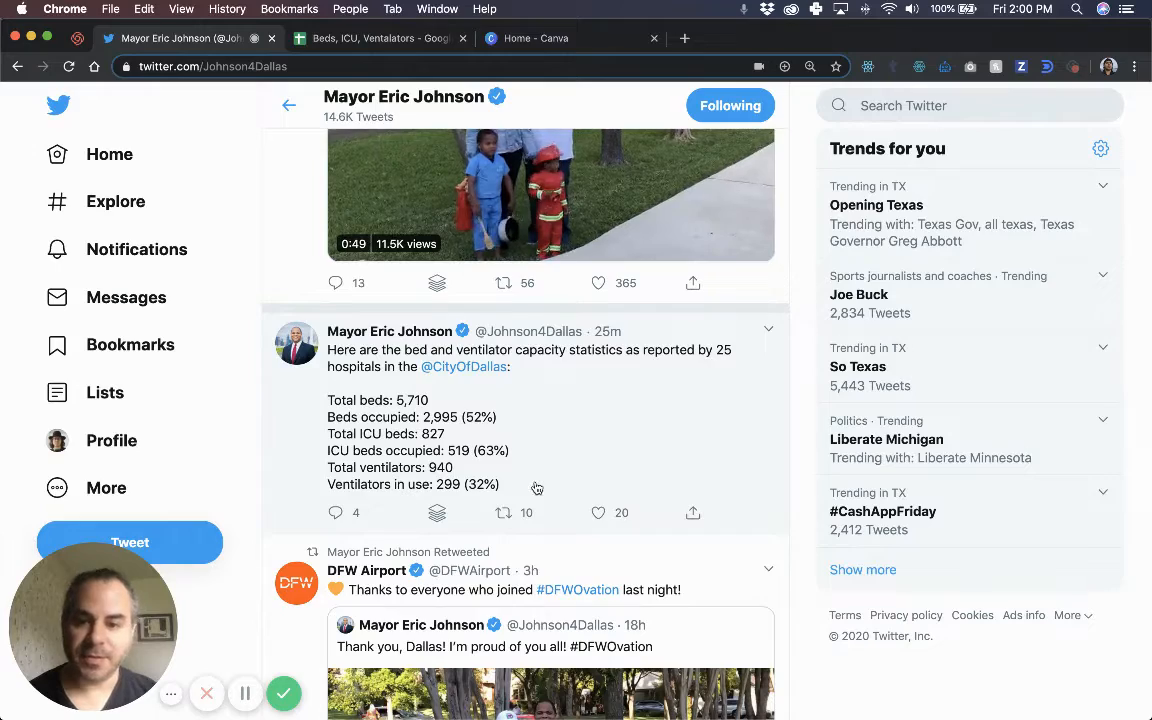
{"action": "scroll", "coordinate": [536, 488], "scroll_direction": "down", "scroll_amount": 2}
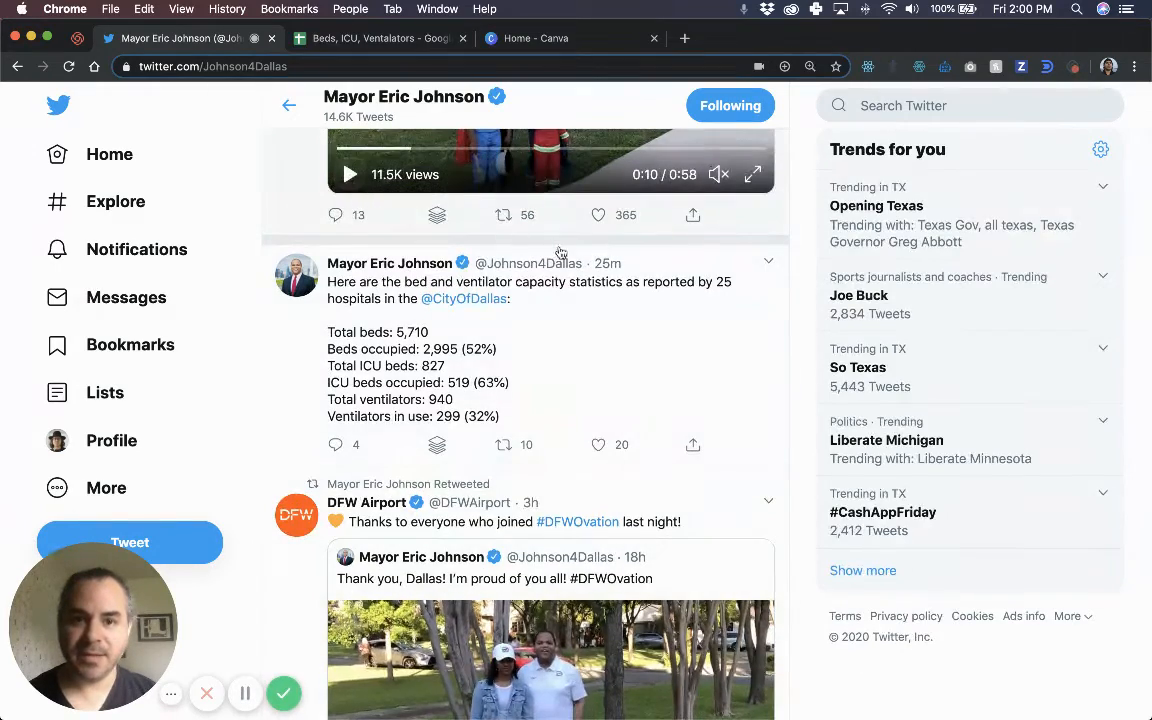
{"action": "scroll", "coordinate": [561, 251], "scroll_direction": "down", "scroll_amount": 2}
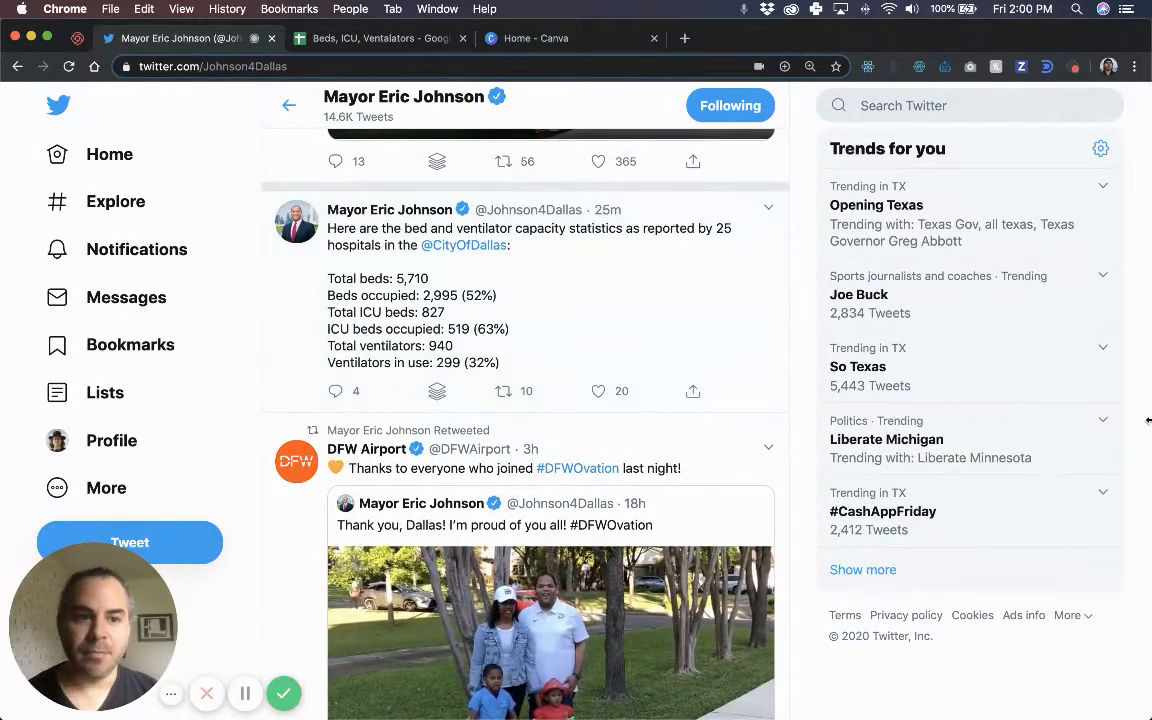
{"action": "left_click_drag", "start_coordinate": [1148, 420], "coordinate": [393, 428]}
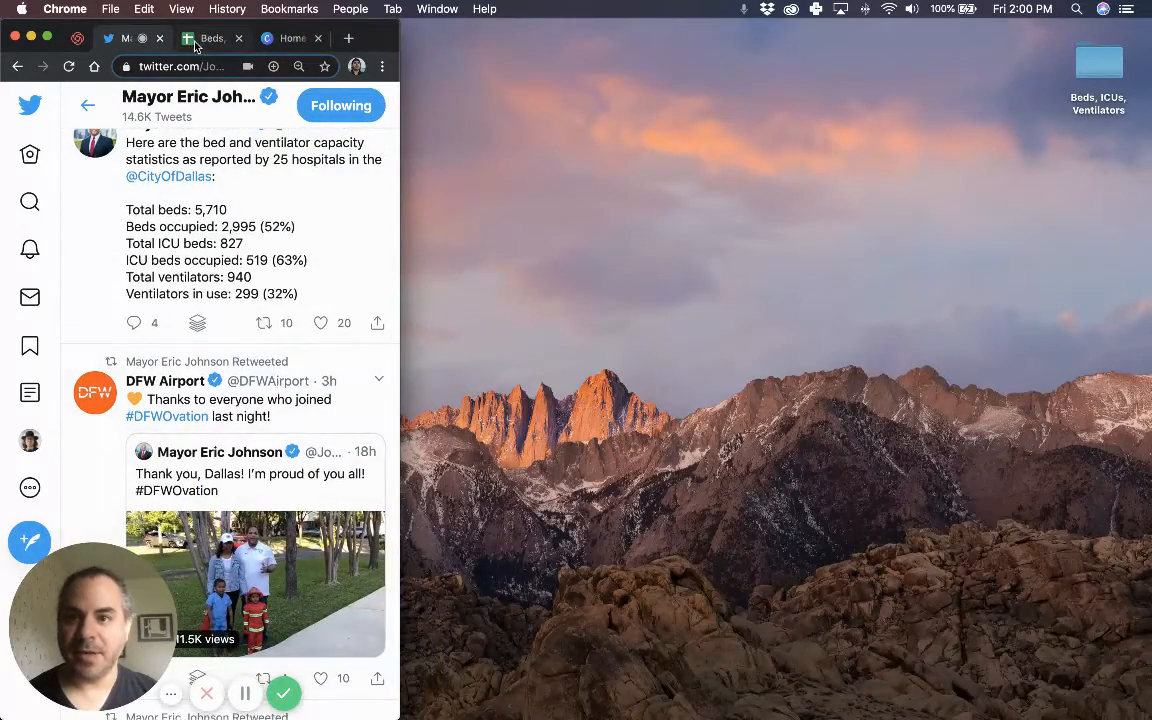
Put the spreadsheet in its own window beside Twitter and enter 4/16 in A18.
{"action": "left_click_drag", "start_coordinate": [197, 47], "coordinate": [462, 40]}
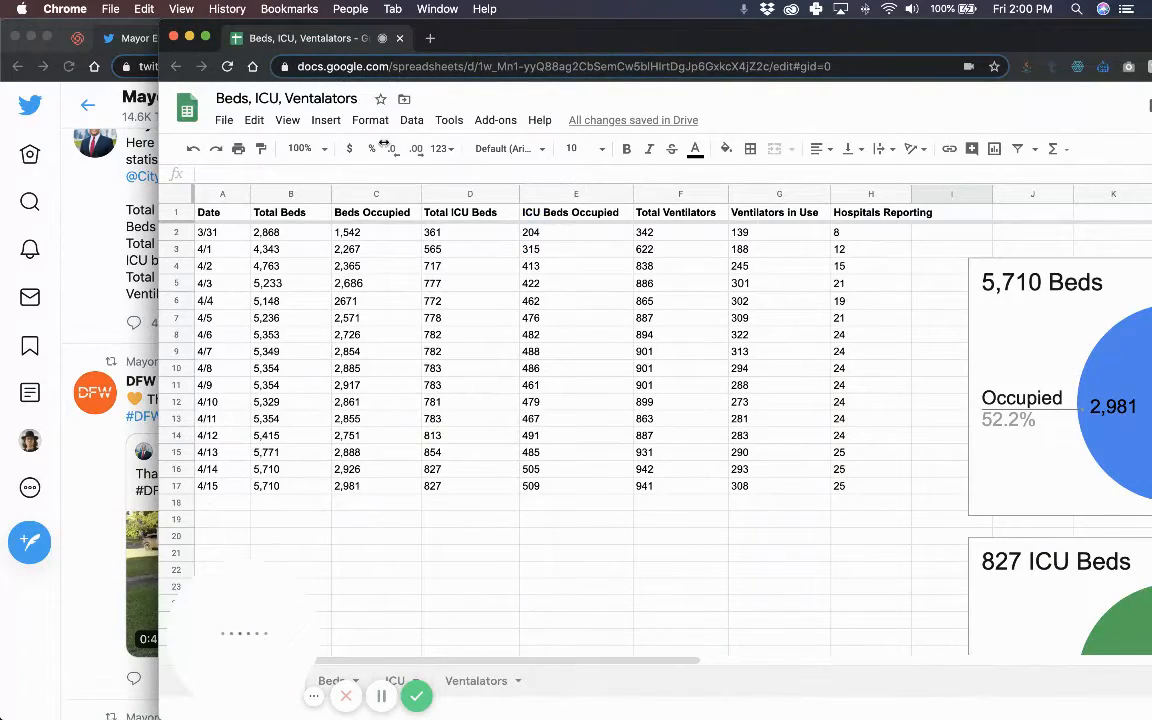
{"action": "mouse_move", "coordinate": [384, 143]}
{"action": "left_mouse_down"}
{"action": "mouse_move", "coordinate": [417, 138]}
{"action": "mouse_move", "coordinate": [401, 138]}
{"action": "left_mouse_up"}
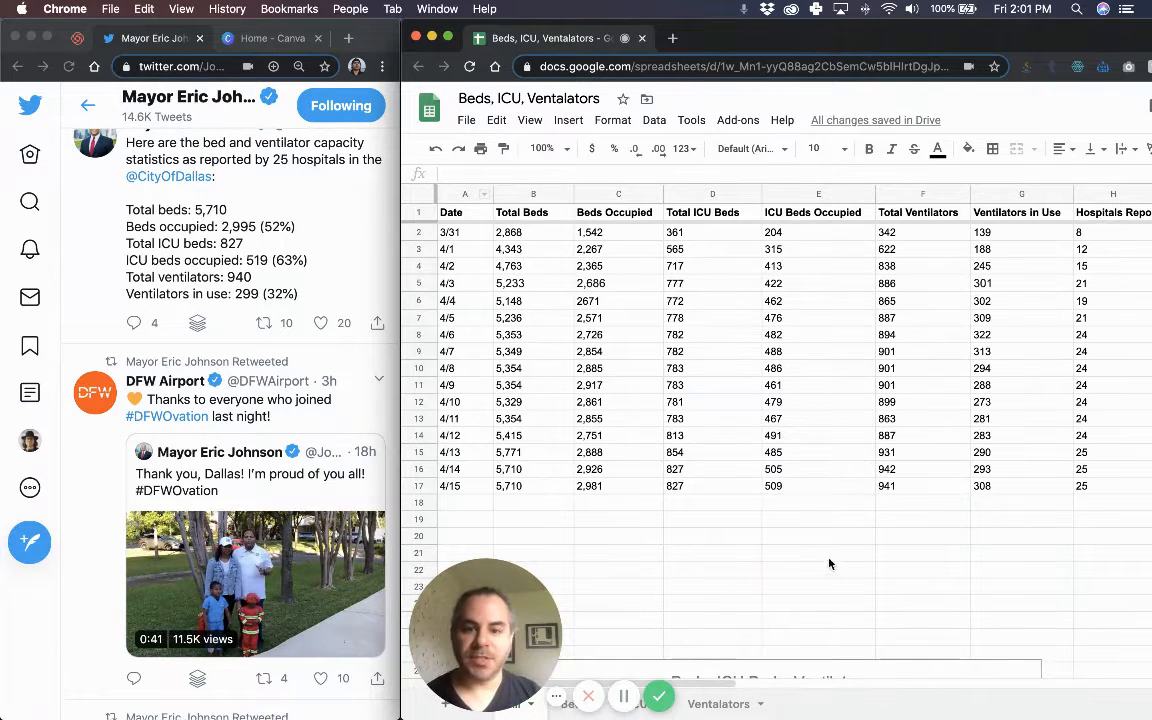
{"action": "left_click", "coordinate": [490, 508]}
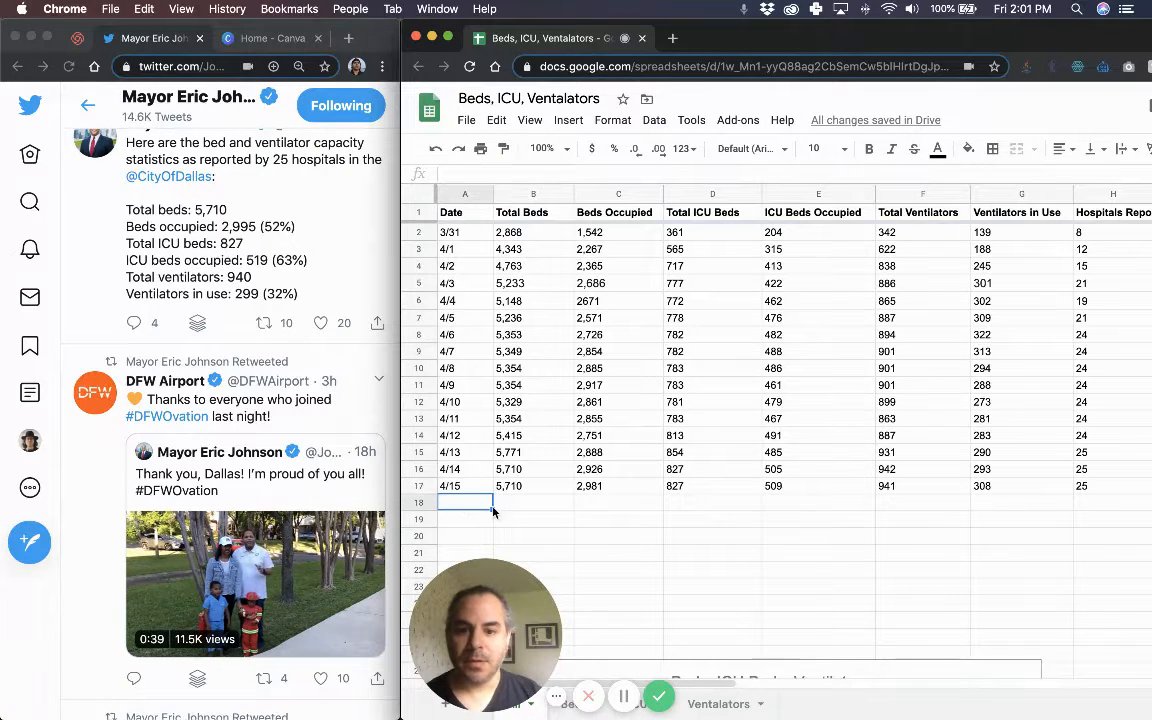
{"action": "type", "text": "4/16"}
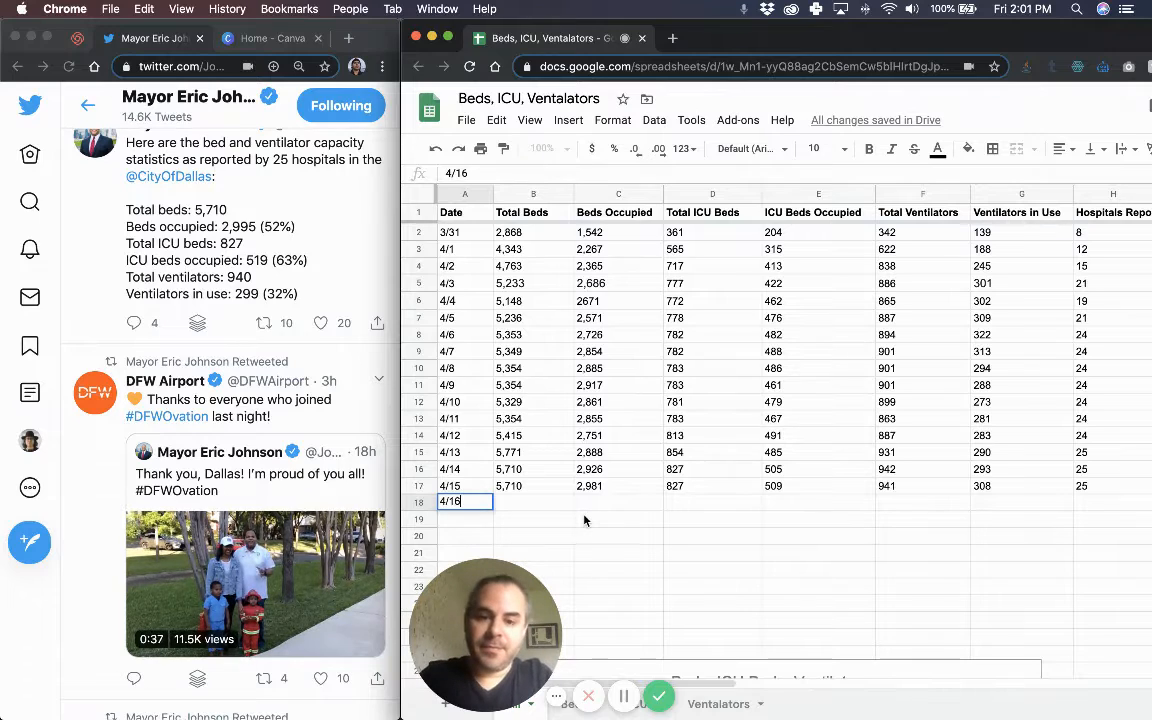
{"action": "key", "text": "Tab"}
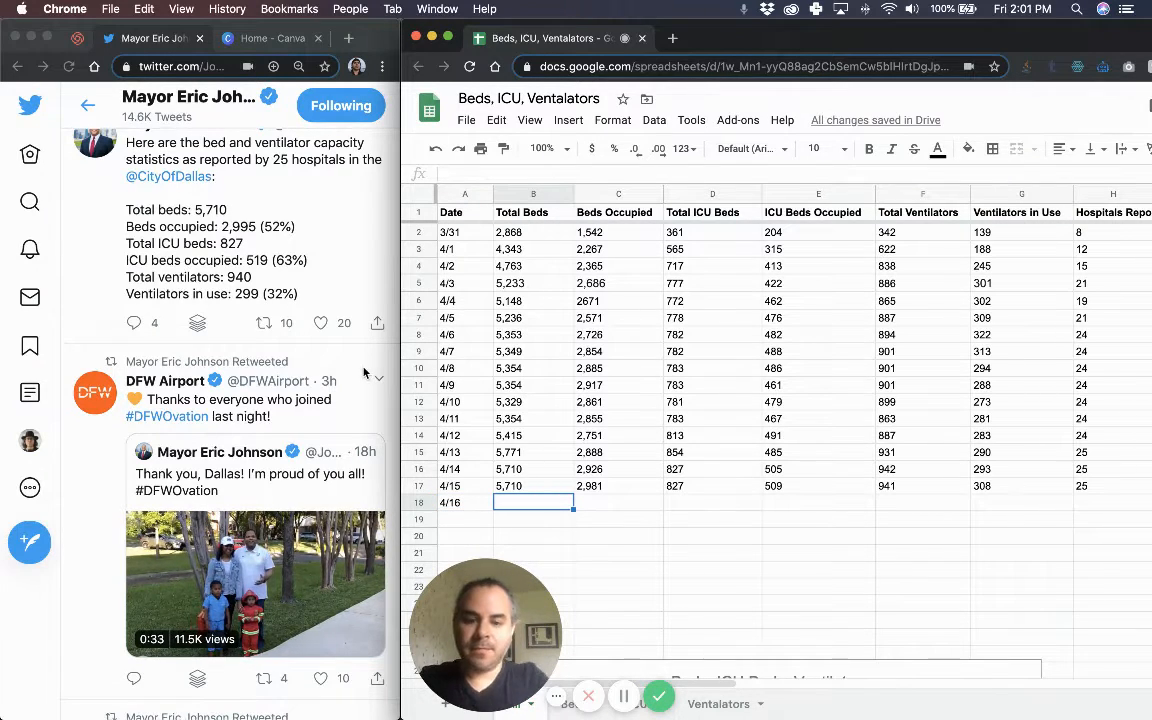
Enter 5,710 total beds, 2,995 occupied and 827 ICU beds in row 18.
{"action": "type", "text": "5,710"}
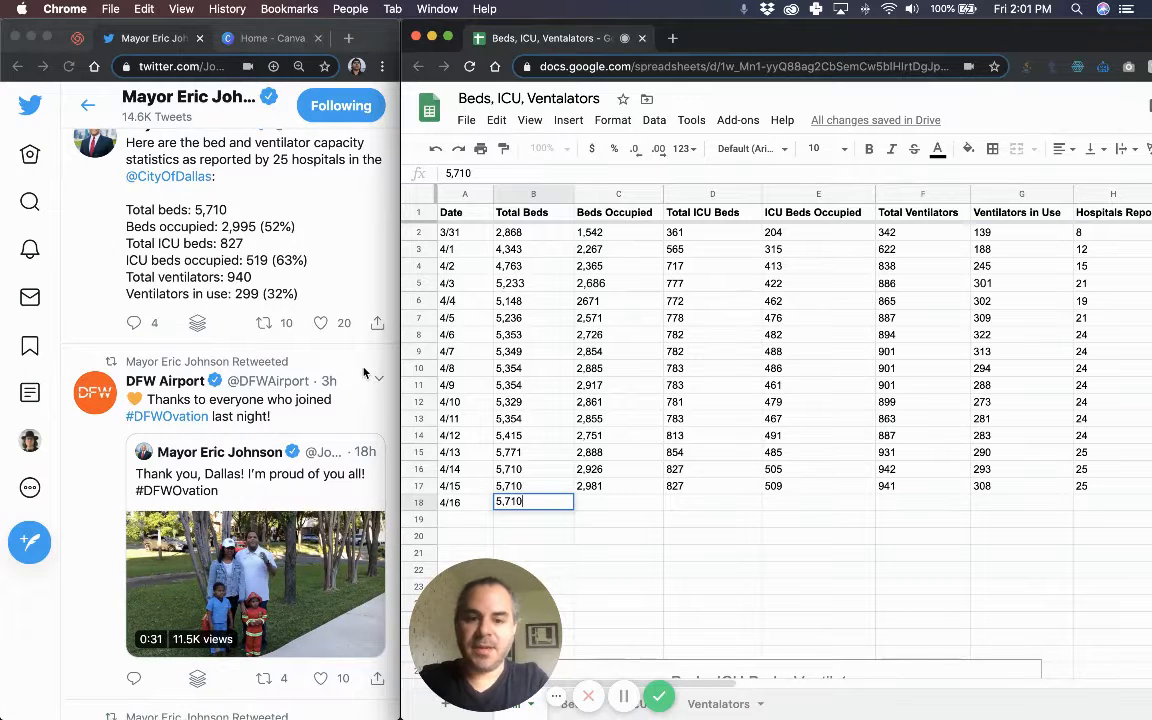
{"action": "key", "text": "Tab"}
{"action": "type", "text": "2,99"}
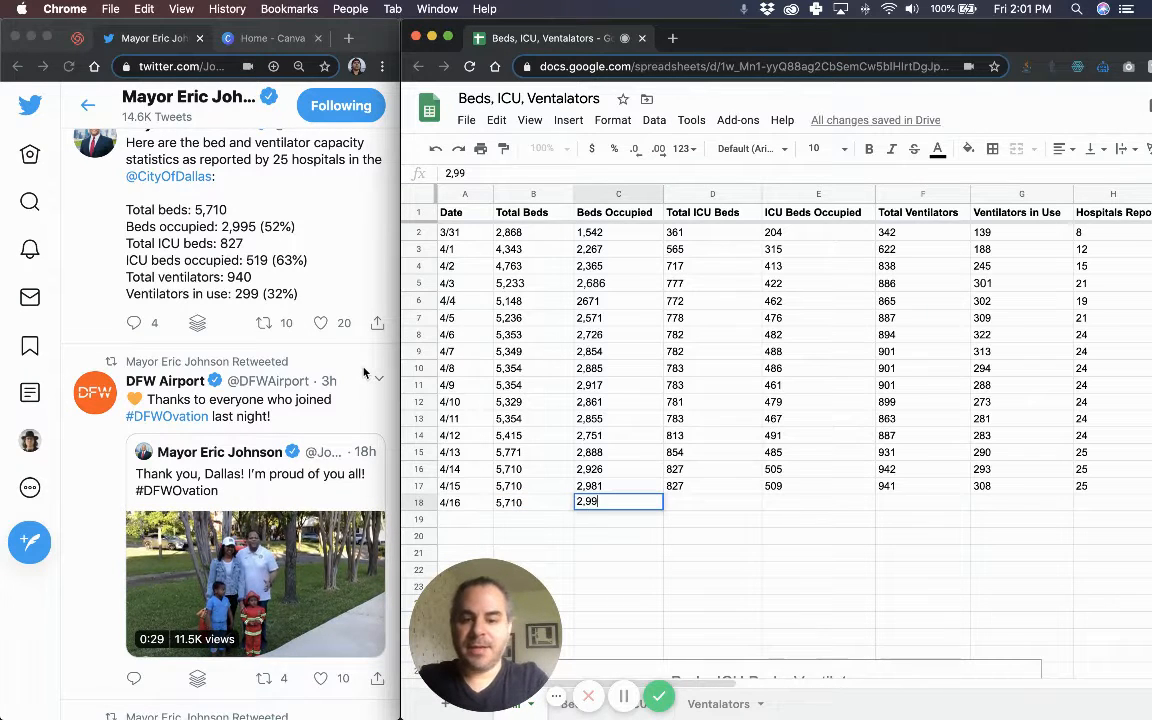
{"action": "type", "text": "5"}
{"action": "key", "text": "Tab"}
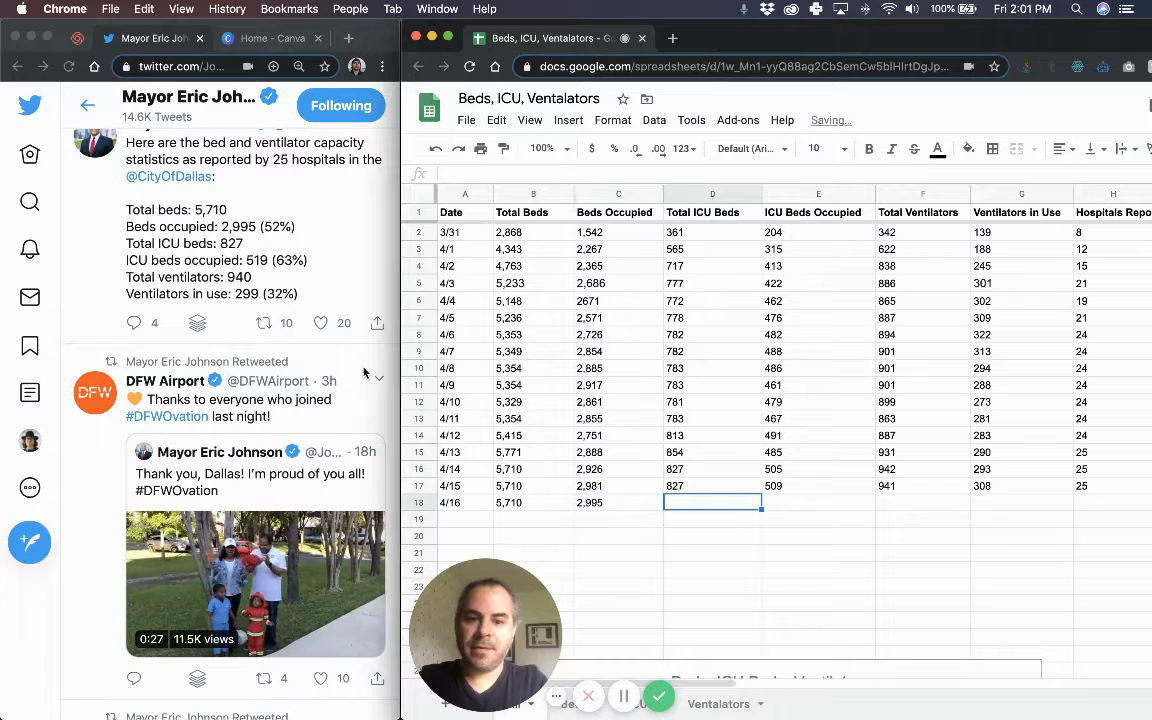
{"action": "type", "text": "827"}
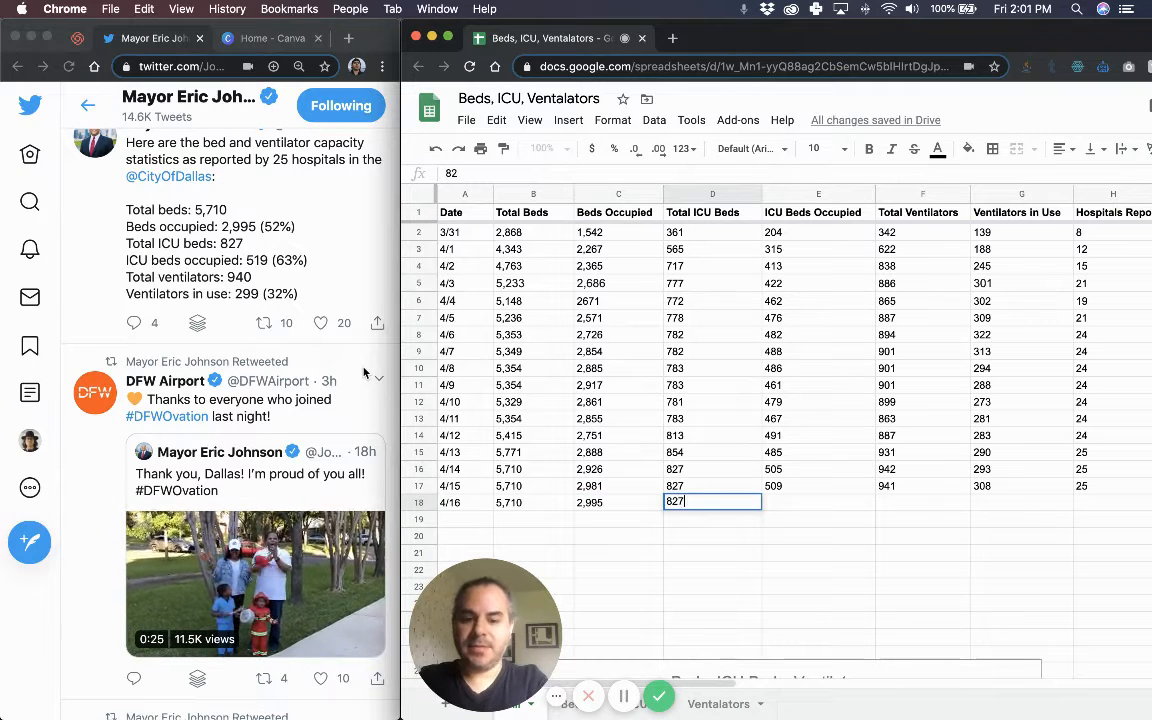
{"action": "left_click", "coordinate": [218, 577]}
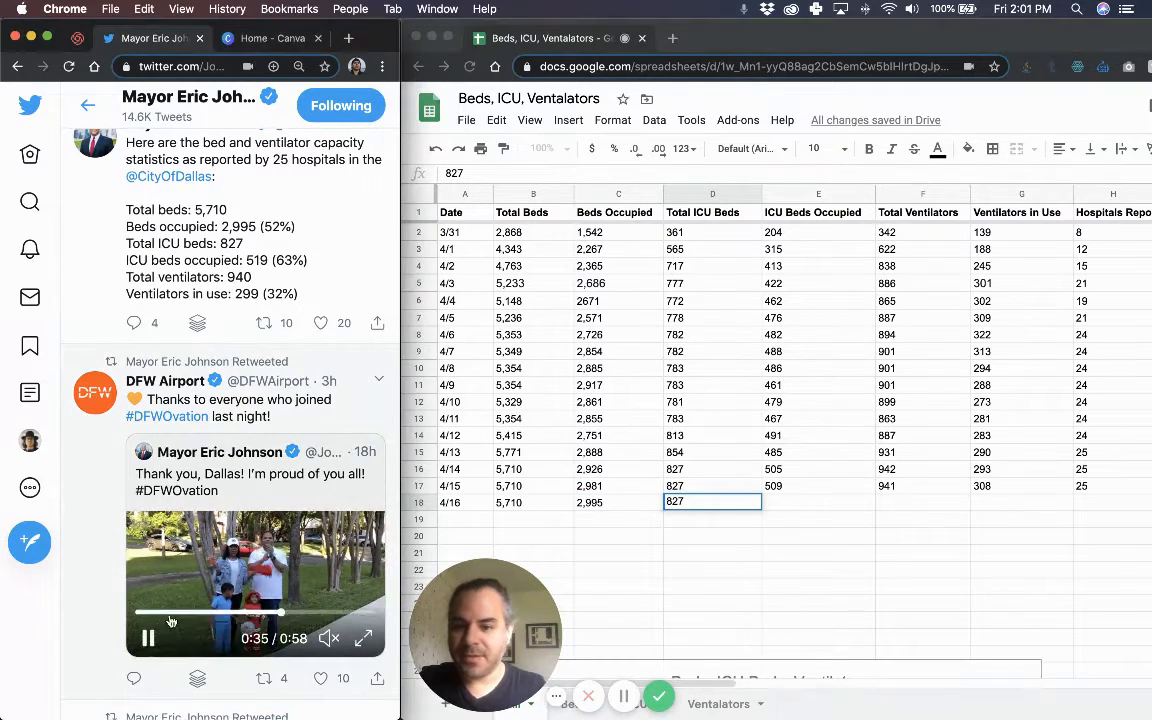
{"action": "left_click", "coordinate": [807, 516]}
{"action": "left_click", "coordinate": [780, 516]}
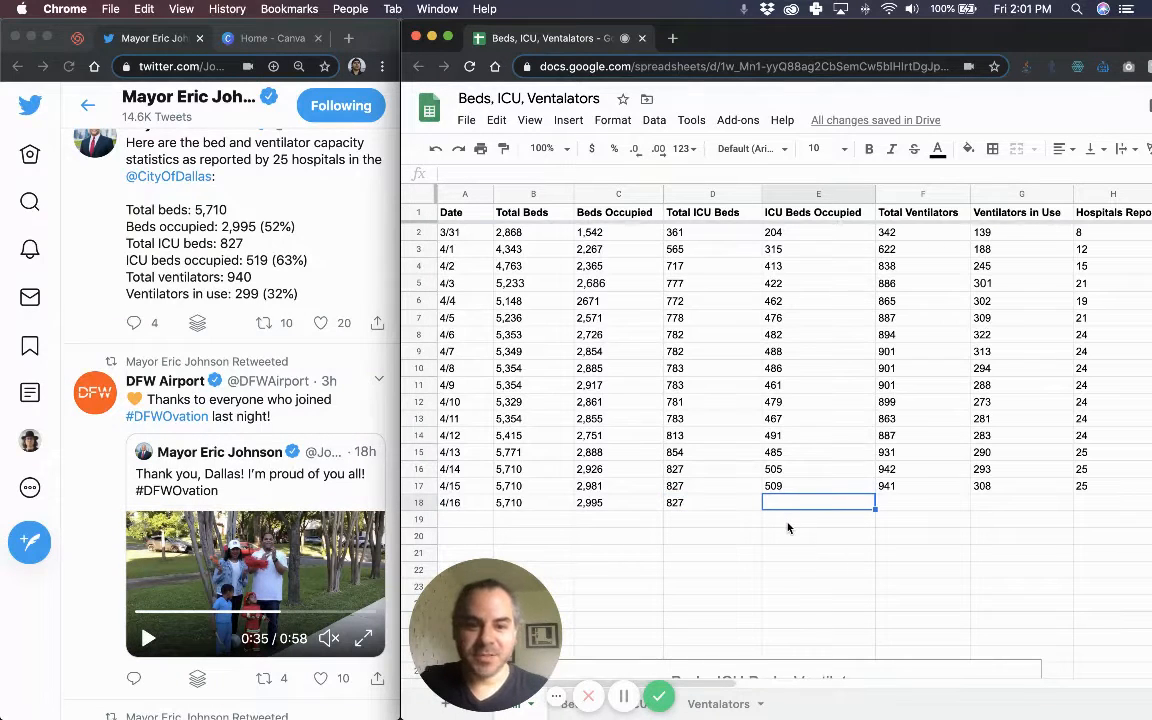
Finish row 18 with 519 ICU occupied, 940 ventilators, 299 in use and 25 hospitals.
{"action": "type", "text": "519"}
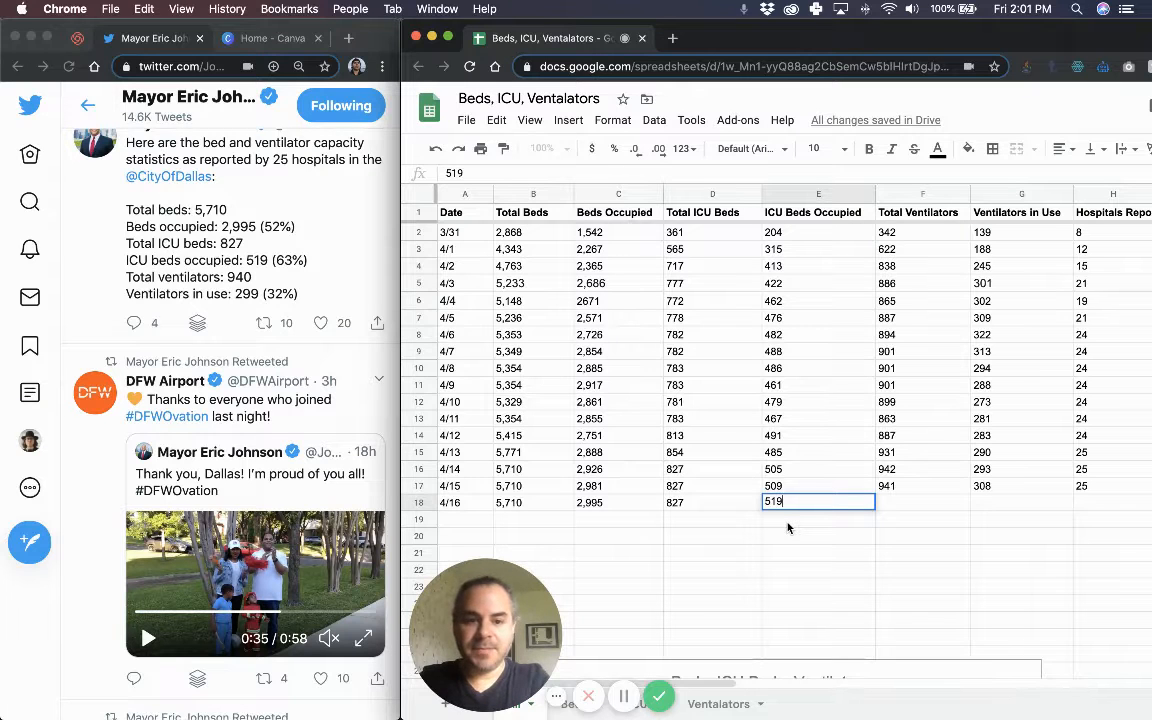
{"action": "key", "text": "Tab"}
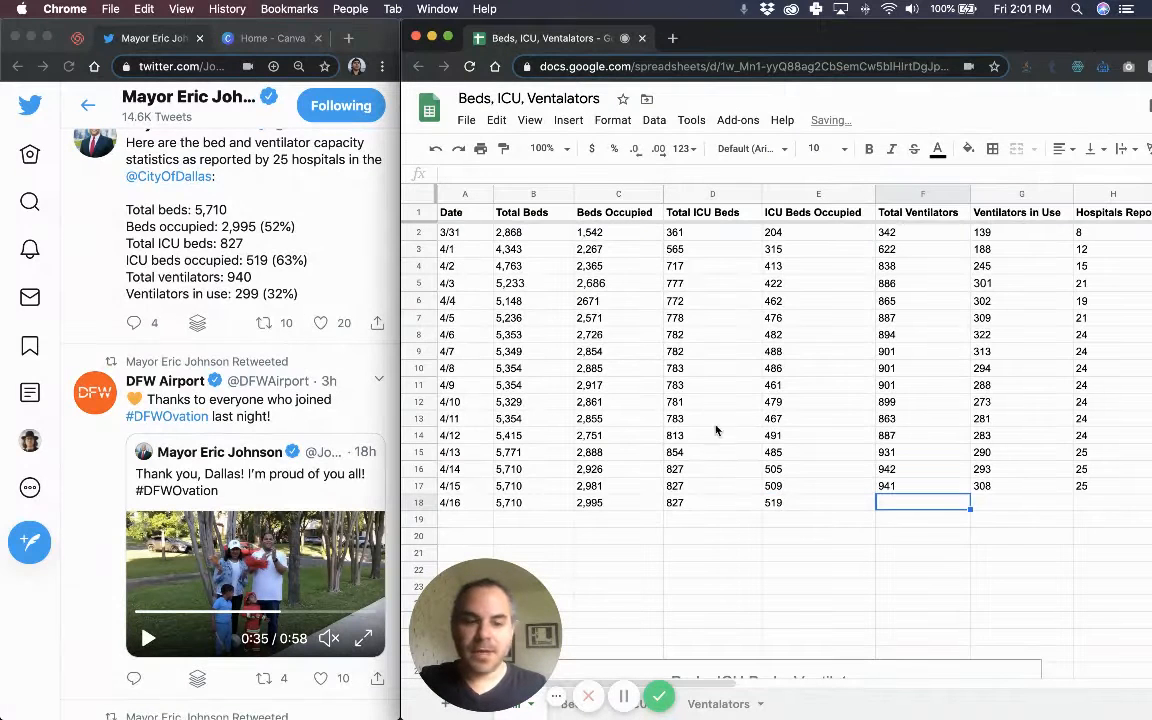
{"action": "type", "text": "940"}
{"action": "key", "text": "Tab"}
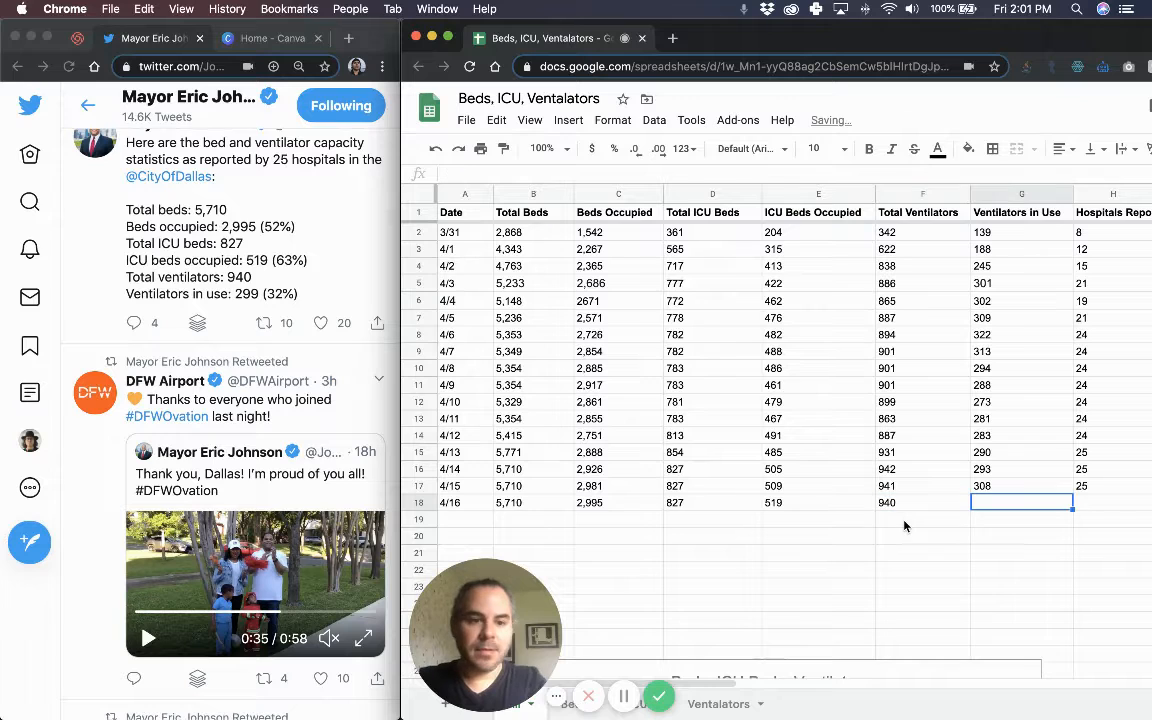
{"action": "scroll", "coordinate": [925, 530], "scroll_direction": "right", "scroll_amount": 2}
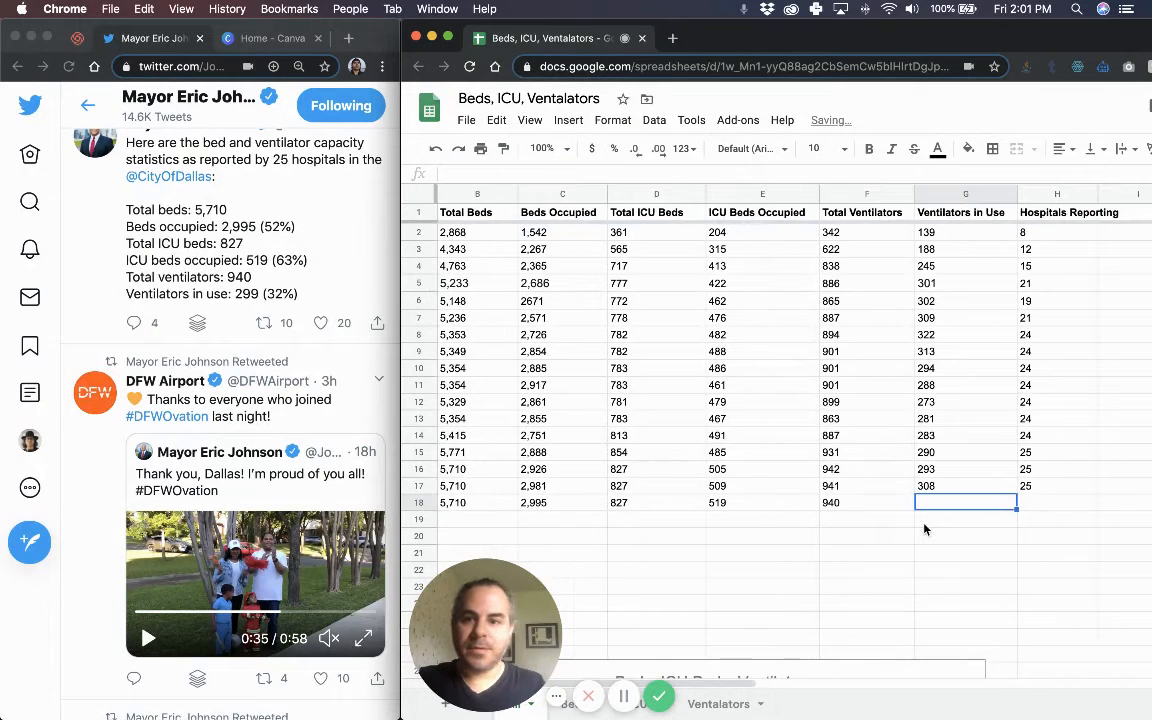
{"action": "type", "text": "299"}
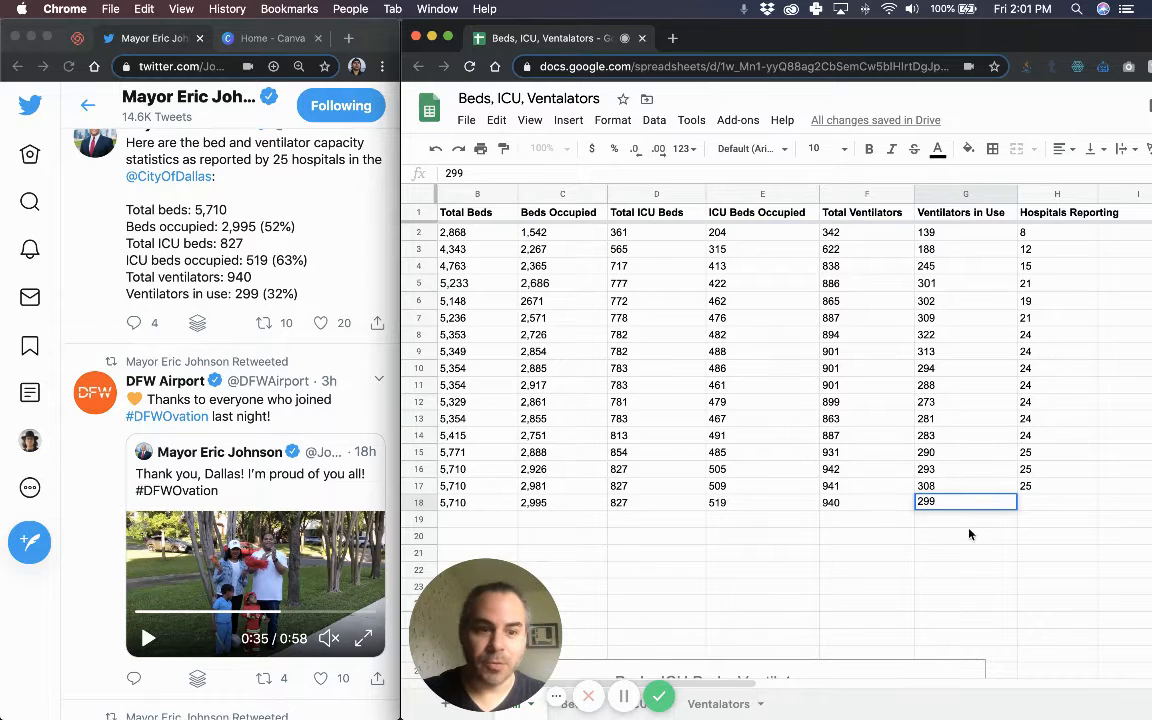
{"action": "left_click", "coordinate": [1028, 505]}
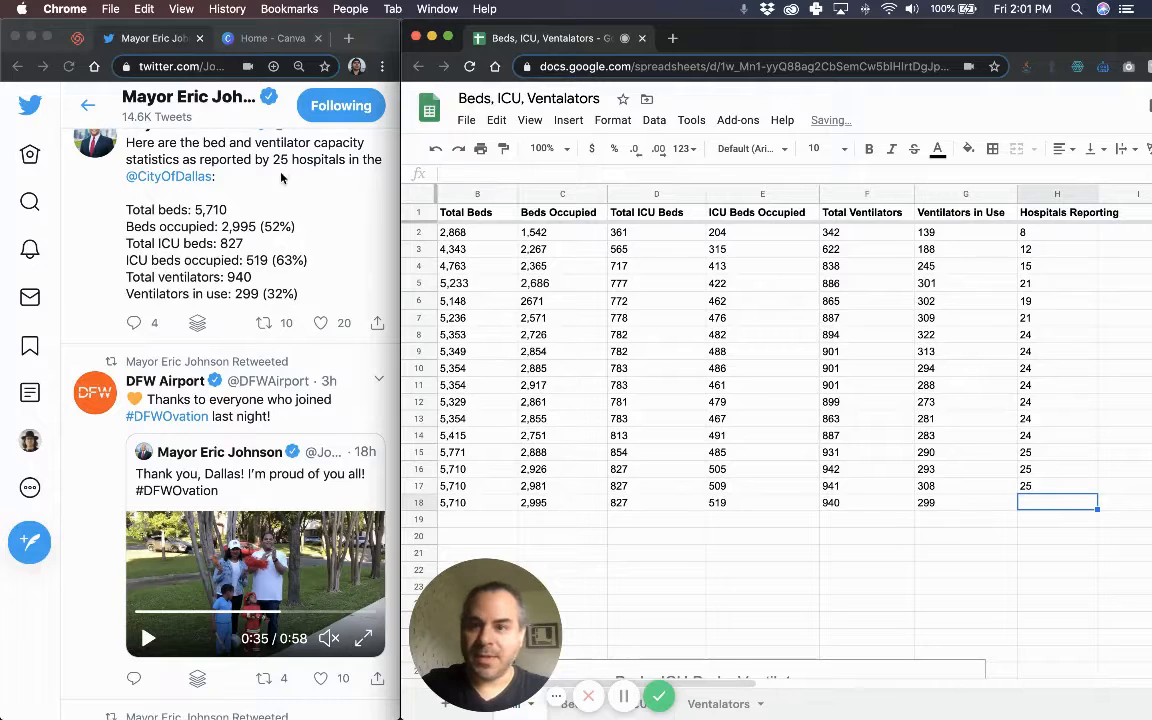
{"action": "type", "text": "25"}
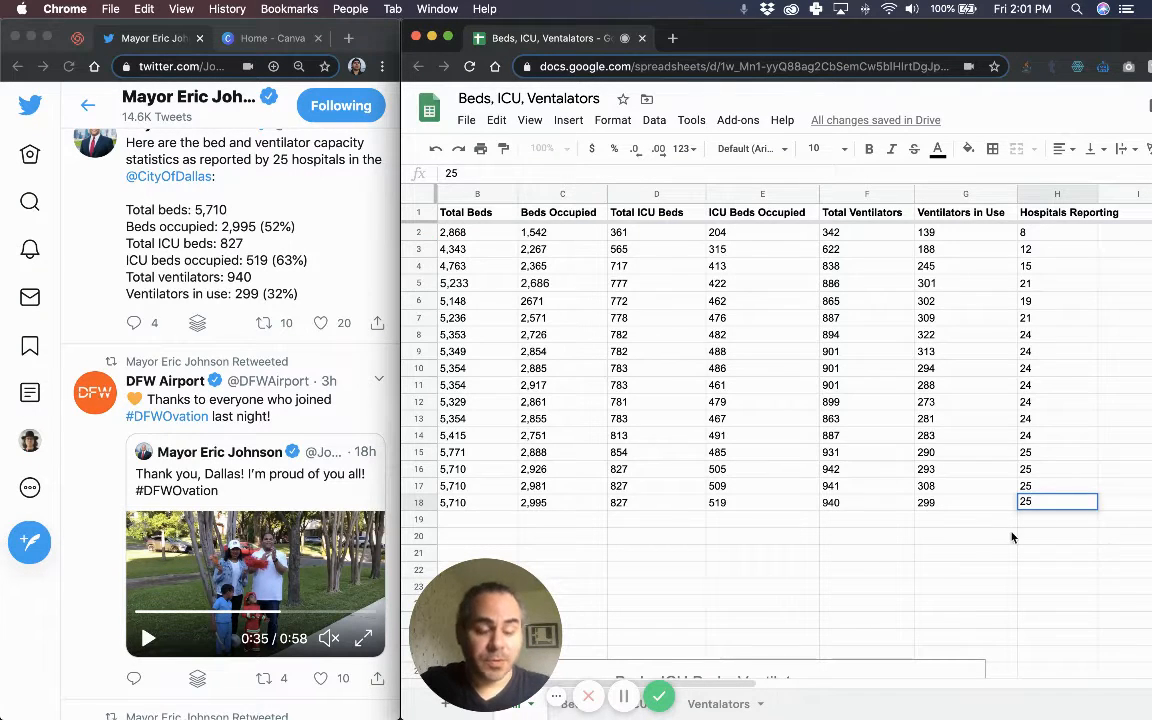
{"action": "key", "text": "Tab"}
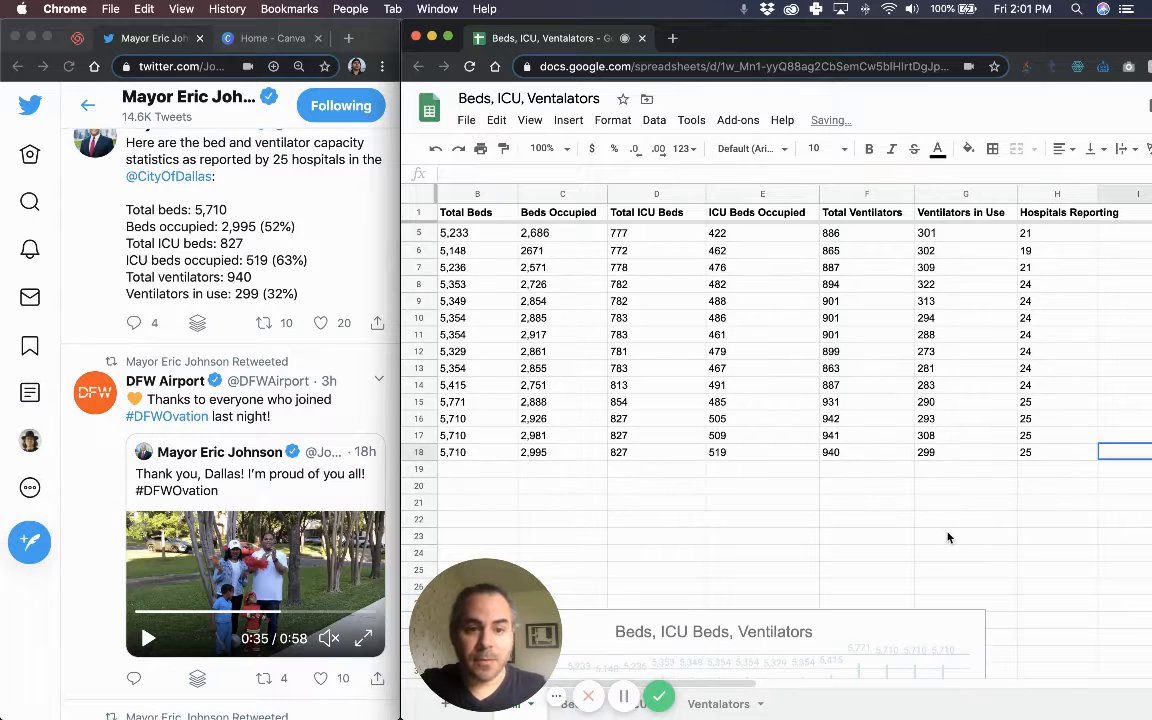
{"action": "scroll", "coordinate": [943, 532], "scroll_direction": "left", "scroll_amount": 2}
{"action": "scroll", "coordinate": [943, 532], "scroll_direction": "right", "scroll_amount": 2}
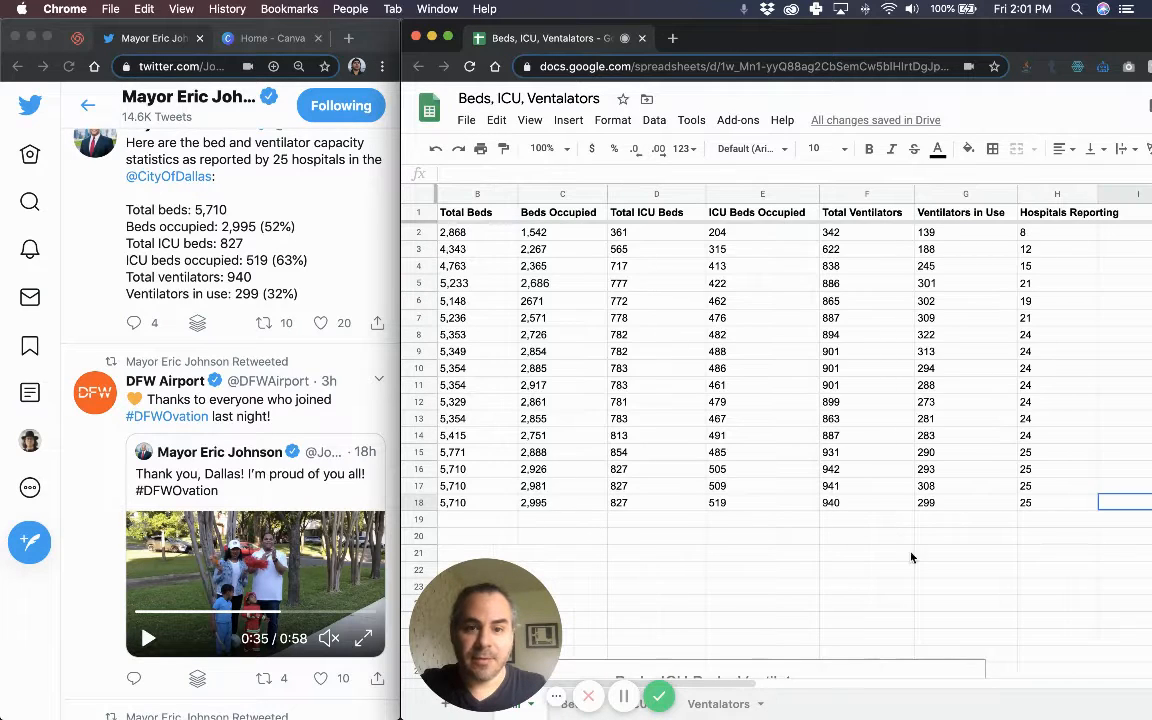
{"action": "left_click", "coordinate": [890, 556]}
{"action": "key", "text": "super+minus"}
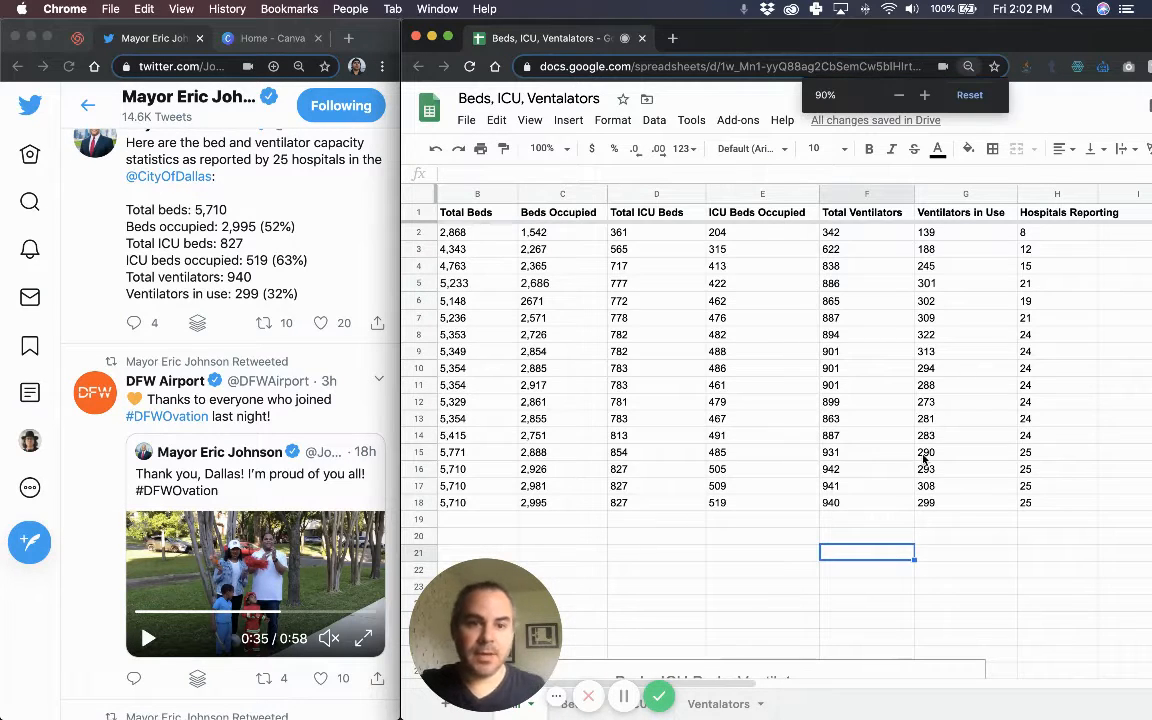
{"action": "scroll", "coordinate": [875, 495], "scroll_direction": "left", "scroll_amount": 2}
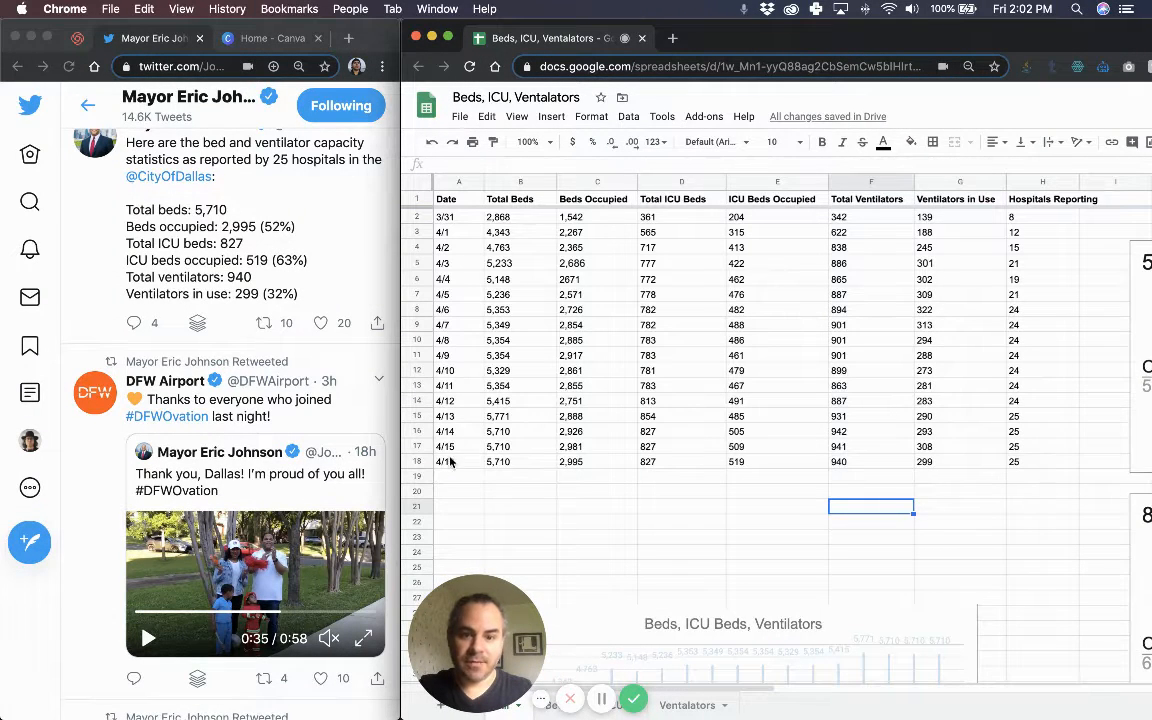
{"action": "scroll", "coordinate": [690, 430], "scroll_direction": "down", "scroll_amount": 5}
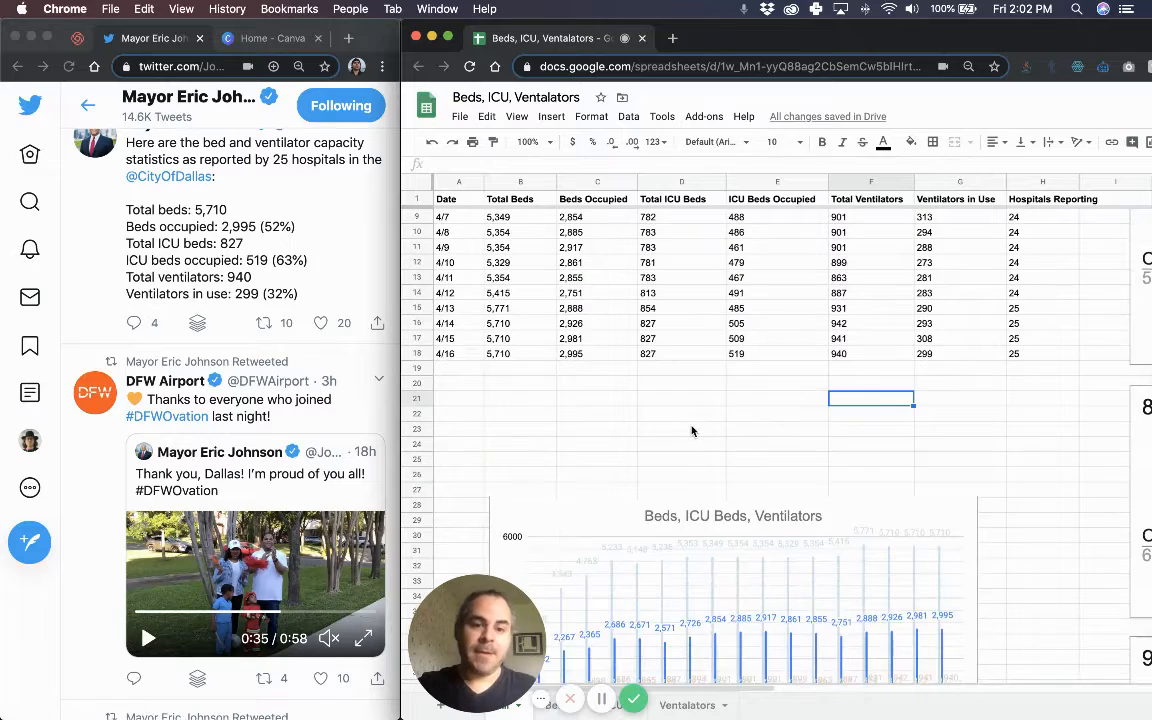
{"action": "scroll", "coordinate": [925, 580], "scroll_direction": "down", "scroll_amount": 2}
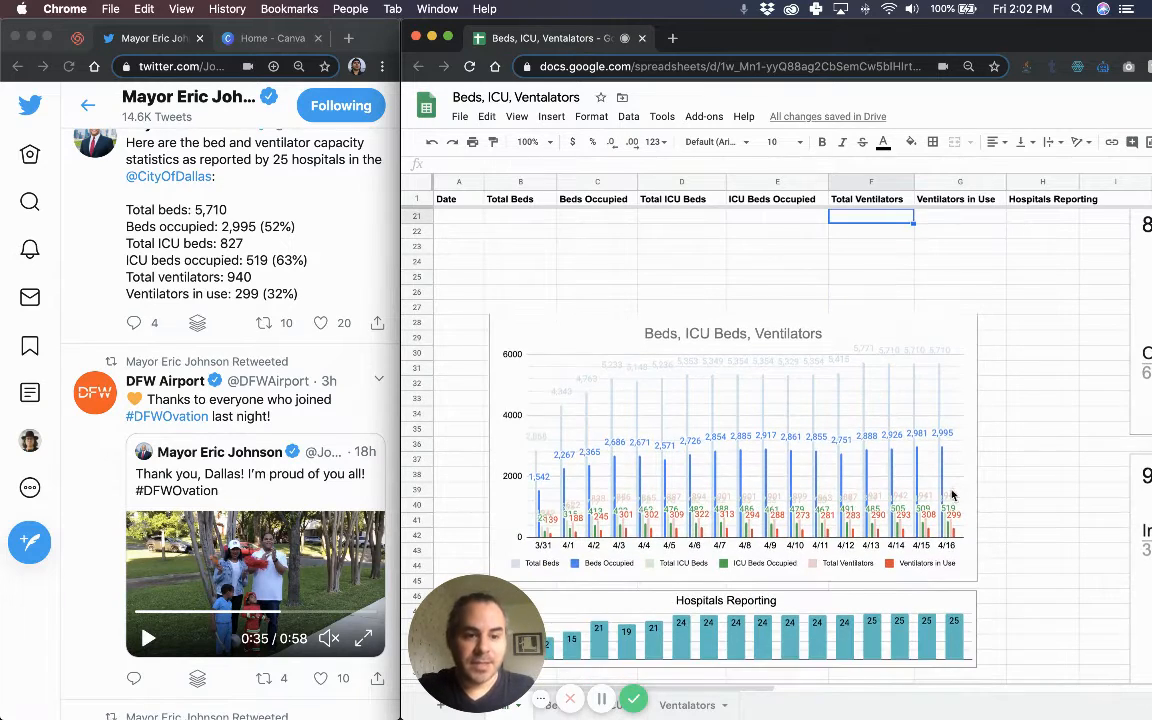
{"action": "scroll", "coordinate": [708, 300], "scroll_direction": "down", "scroll_amount": 1}
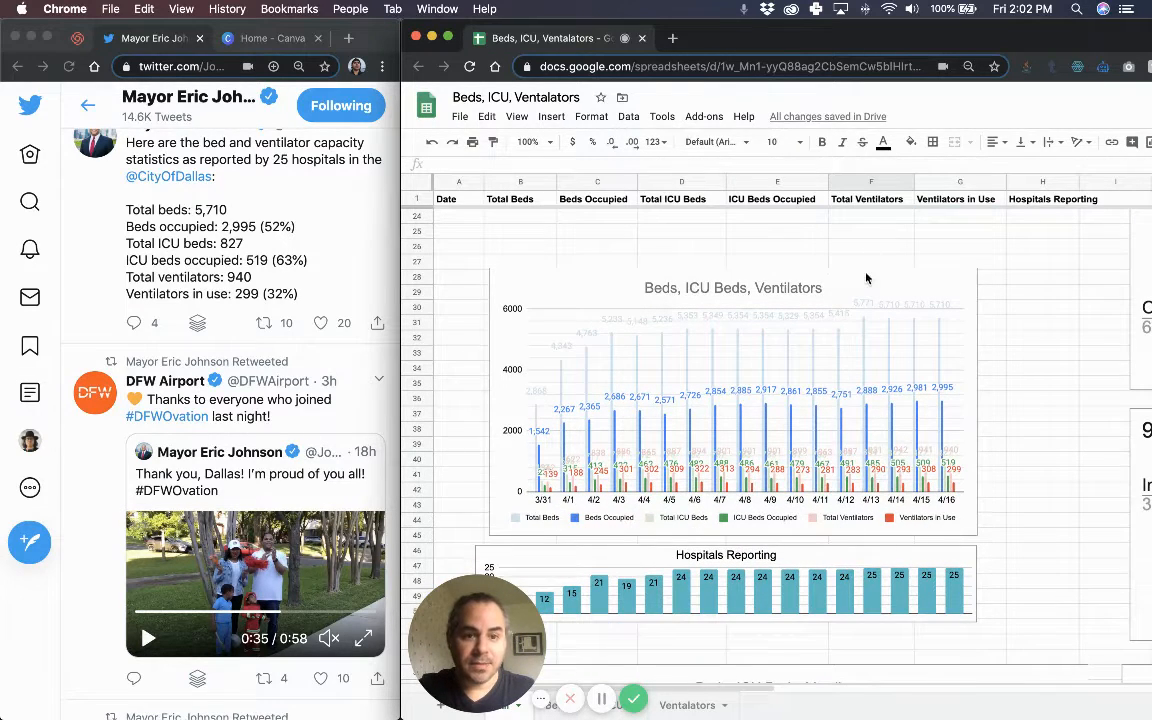
{"action": "scroll", "coordinate": [925, 537], "scroll_direction": "down", "scroll_amount": 1}
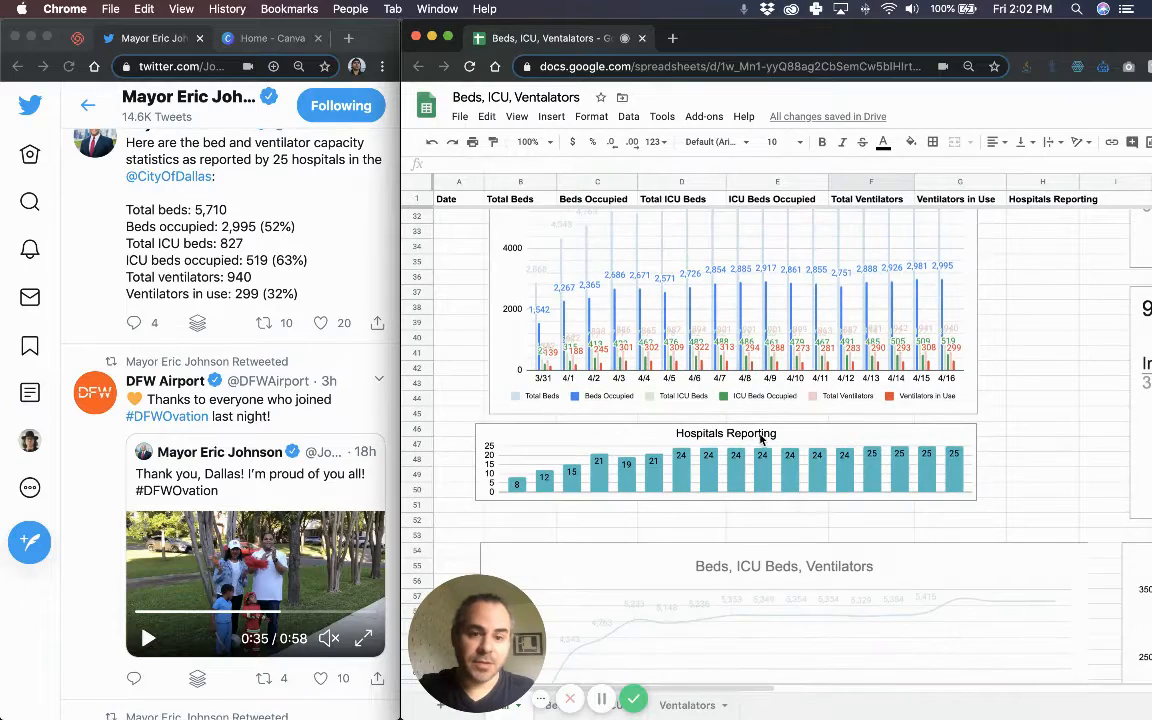
{"action": "scroll", "coordinate": [766, 352], "scroll_direction": "down", "scroll_amount": 1}
{"action": "scroll", "coordinate": [770, 345], "scroll_direction": "up", "scroll_amount": 1}
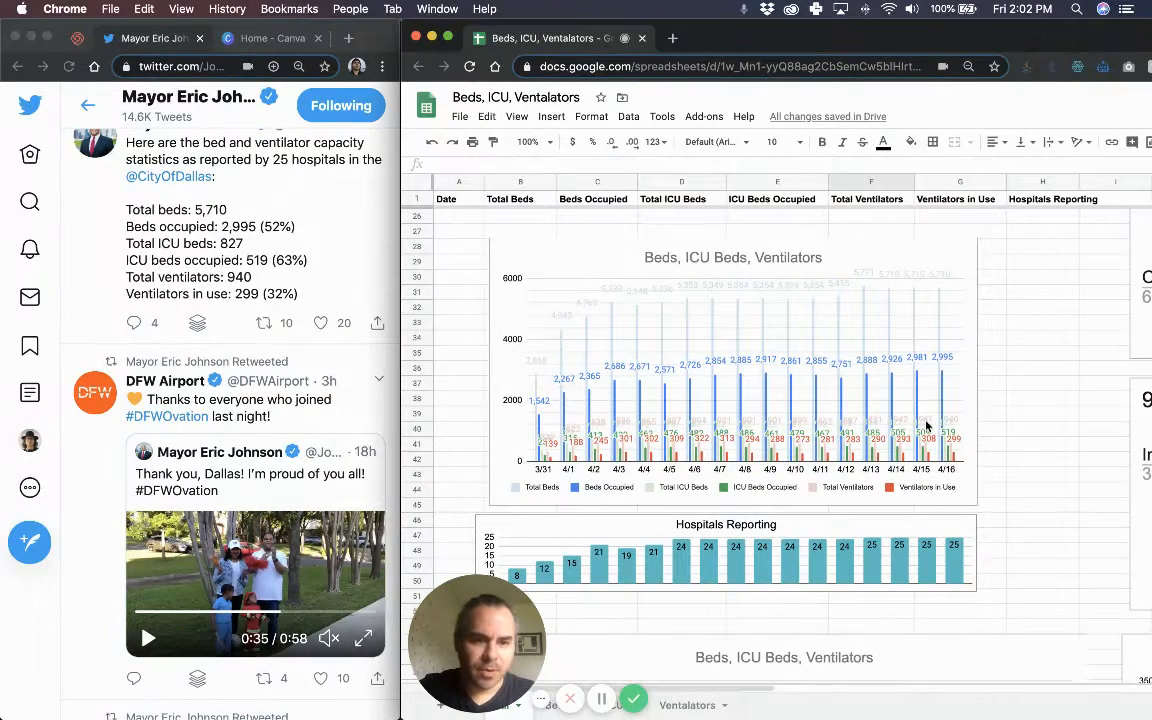
{"action": "scroll", "coordinate": [880, 360], "scroll_direction": "down", "scroll_amount": 3}
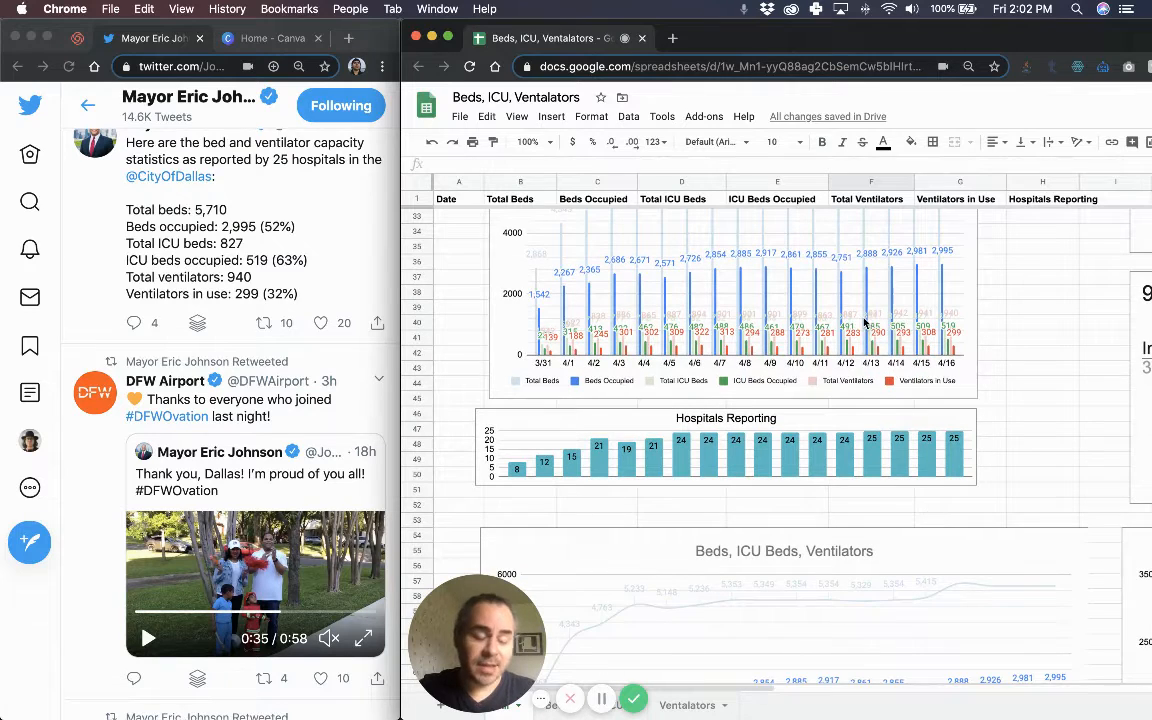
{"action": "scroll", "coordinate": [866, 322], "scroll_direction": "down", "scroll_amount": 5}
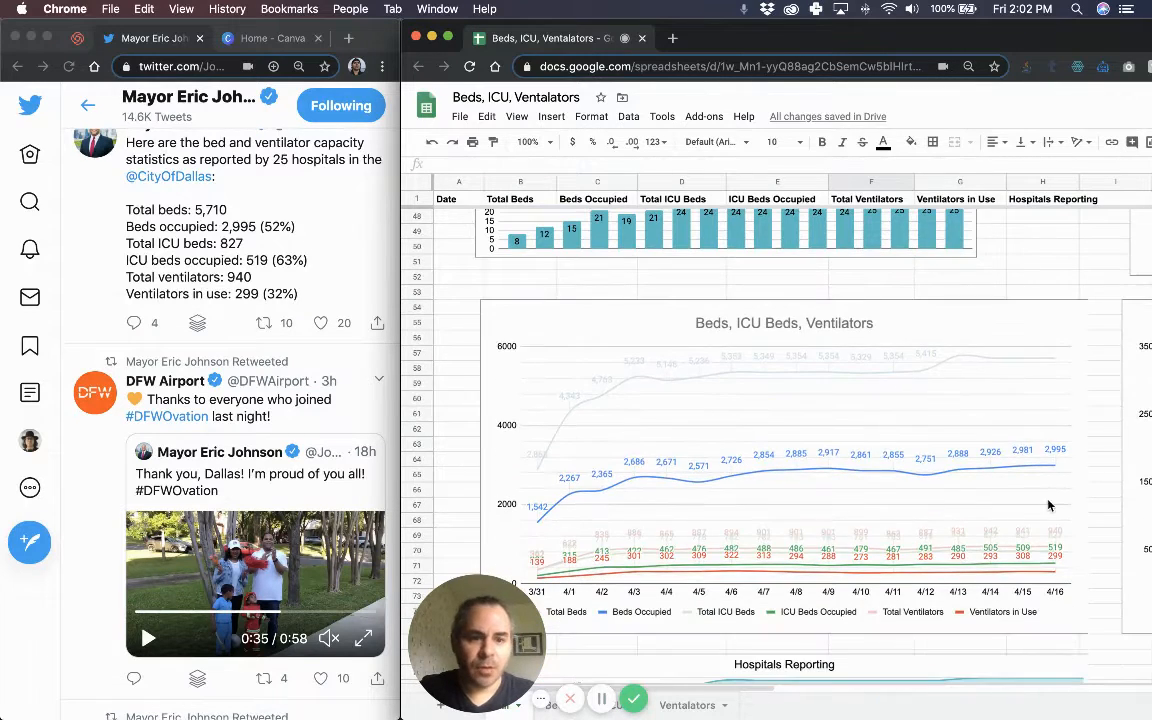
{"action": "left_click", "coordinate": [995, 331]}
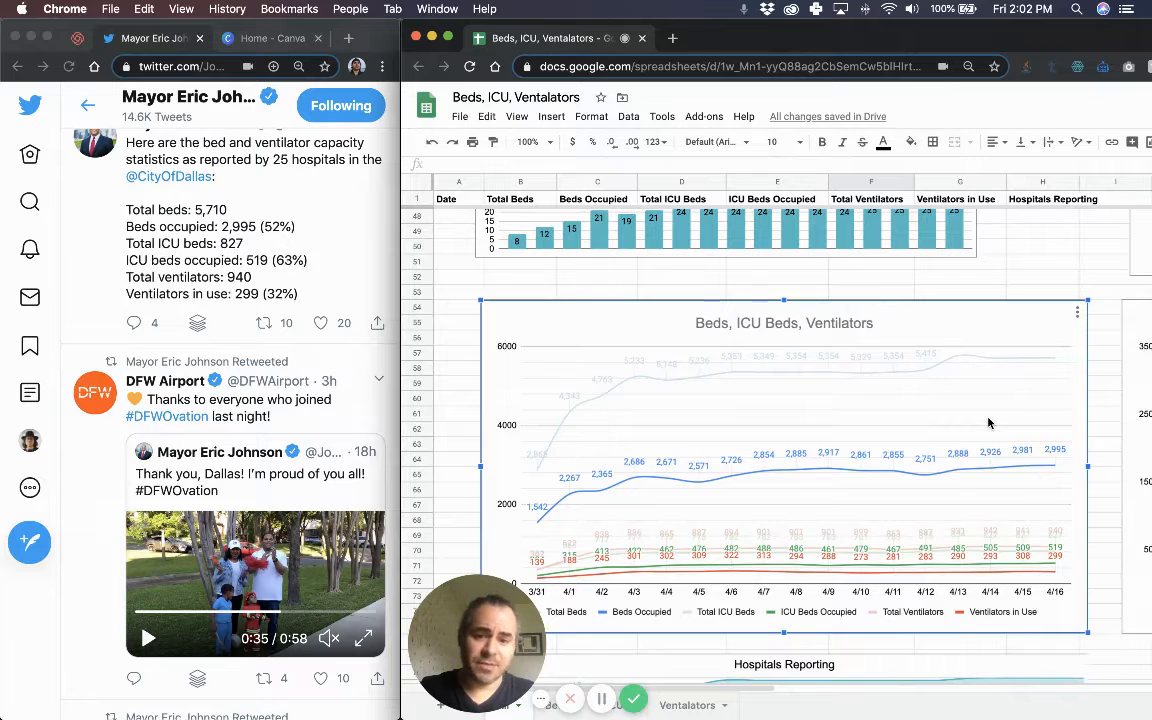
{"action": "scroll", "coordinate": [990, 419], "scroll_direction": "down", "scroll_amount": 1}
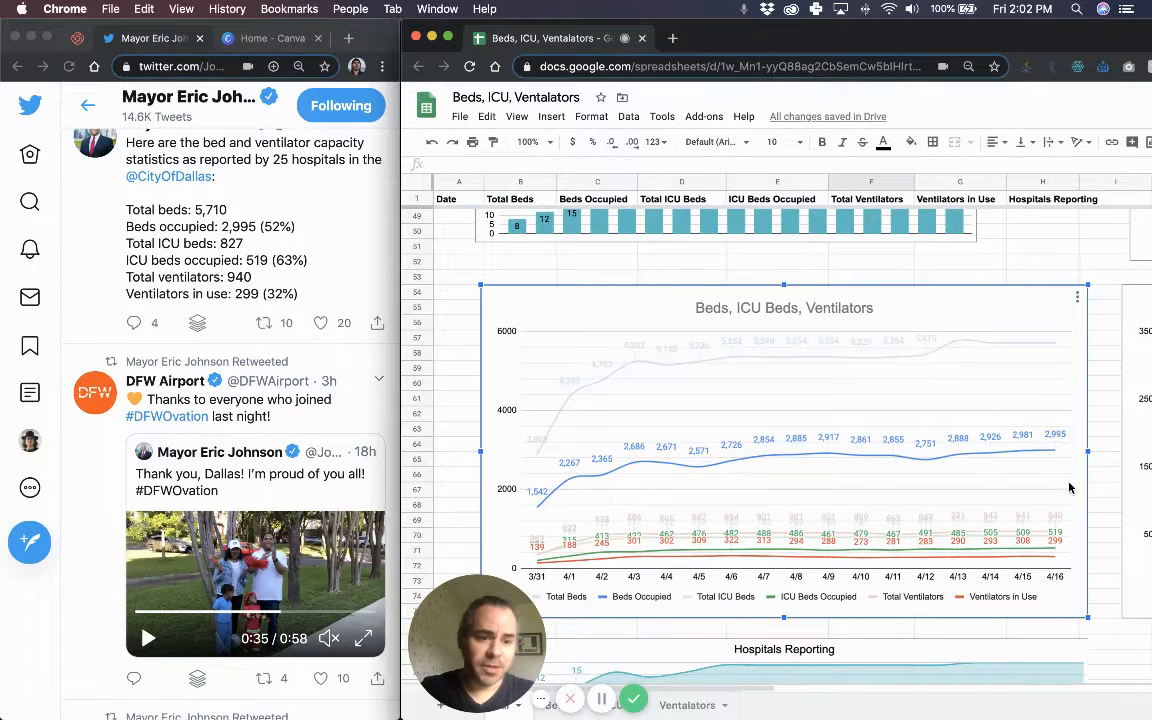
{"action": "scroll", "coordinate": [1056, 540], "scroll_direction": "down", "scroll_amount": 1}
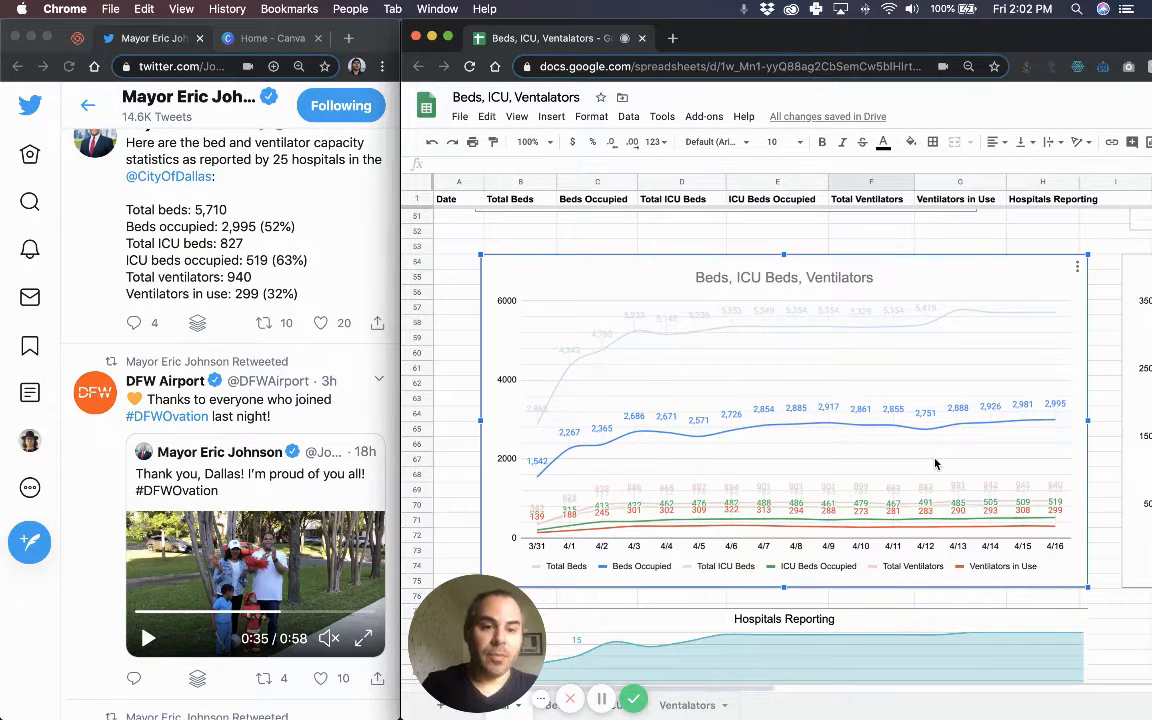
{"action": "scroll", "coordinate": [935, 463], "scroll_direction": "right", "scroll_amount": 4}
{"action": "scroll", "coordinate": [935, 463], "scroll_direction": "right", "scroll_amount": 5}
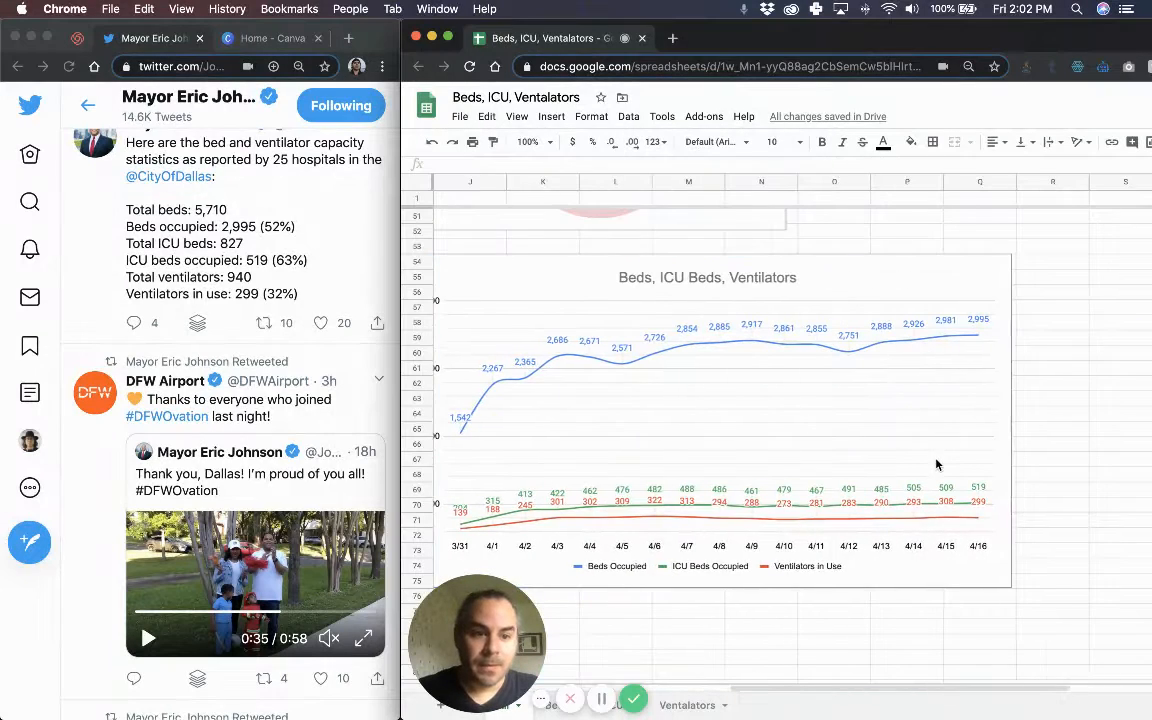
{"action": "scroll", "coordinate": [700, 423], "scroll_direction": "left", "scroll_amount": 1}
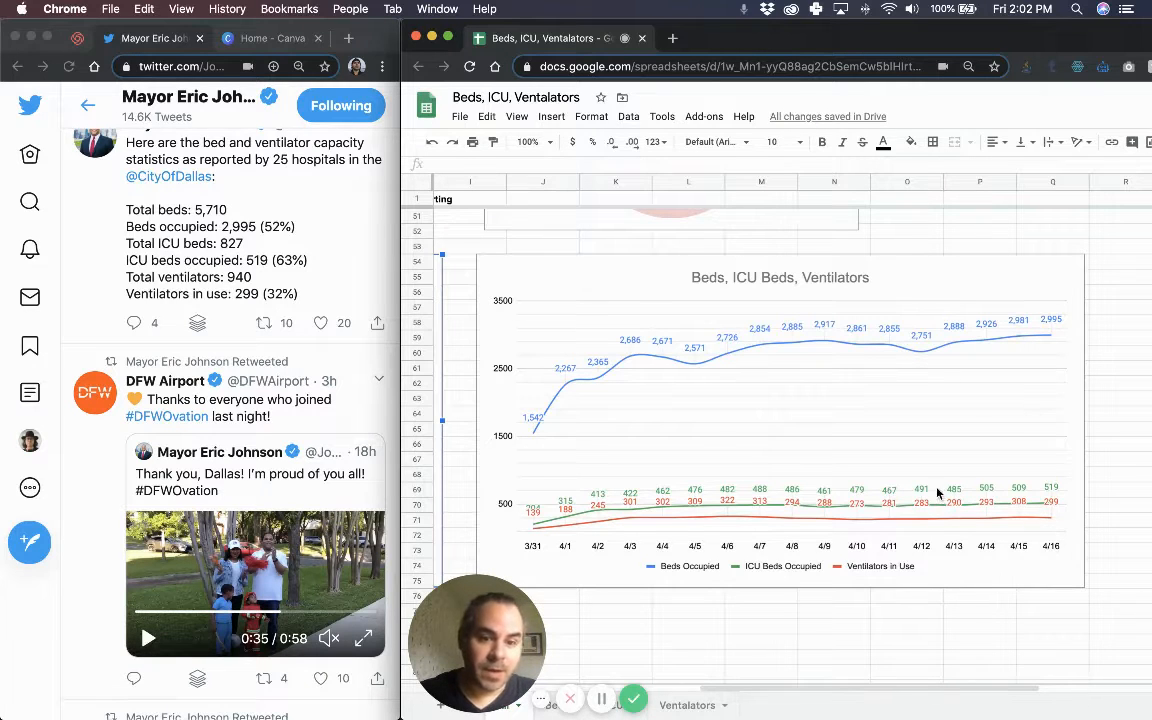
{"action": "scroll", "coordinate": [904, 461], "scroll_direction": "left", "scroll_amount": 6}
{"action": "scroll", "coordinate": [951, 400], "scroll_direction": "left", "scroll_amount": 1}
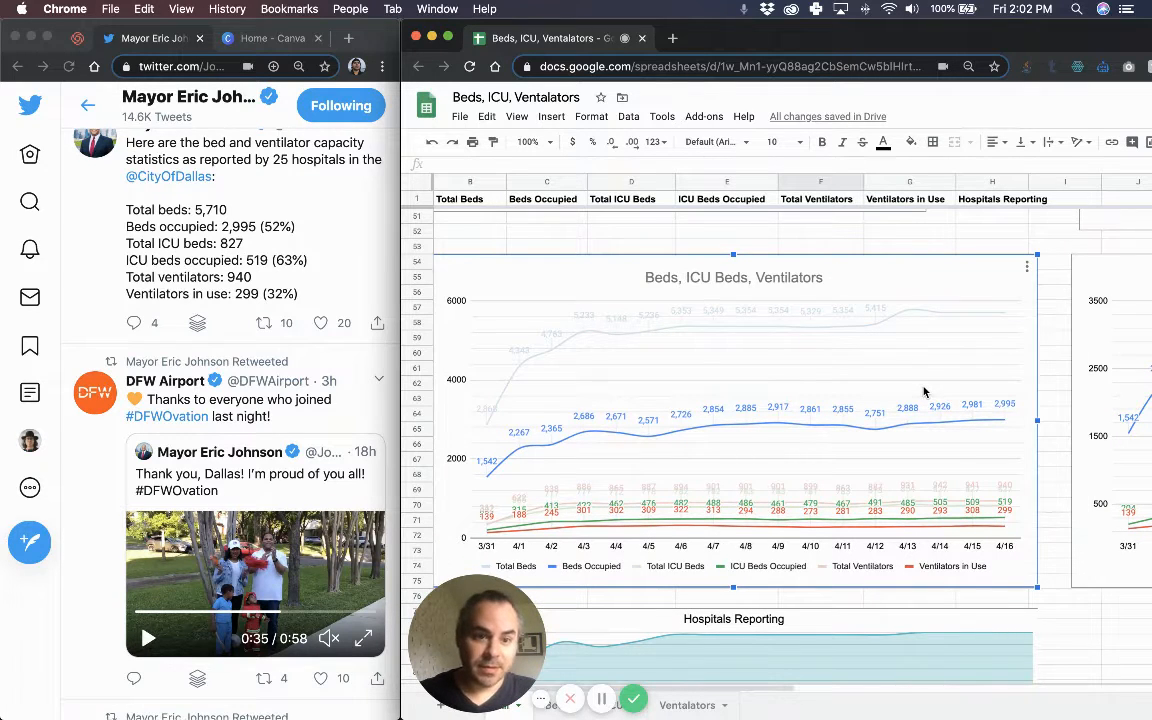
{"action": "scroll", "coordinate": [930, 400], "scroll_direction": "left", "scroll_amount": 1}
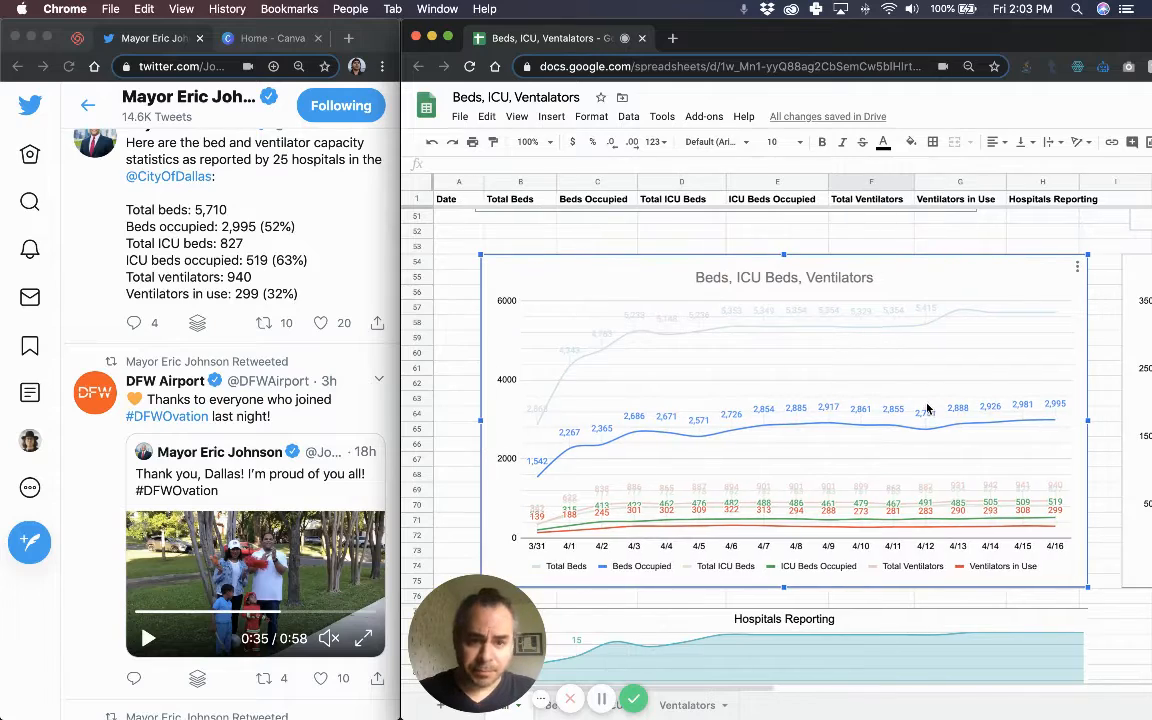
{"action": "scroll", "coordinate": [928, 408], "scroll_direction": "down", "scroll_amount": 1}
{"action": "scroll", "coordinate": [928, 408], "scroll_direction": "up", "scroll_amount": 6}
{"action": "scroll", "coordinate": [925, 405], "scroll_direction": "right", "scroll_amount": 3}
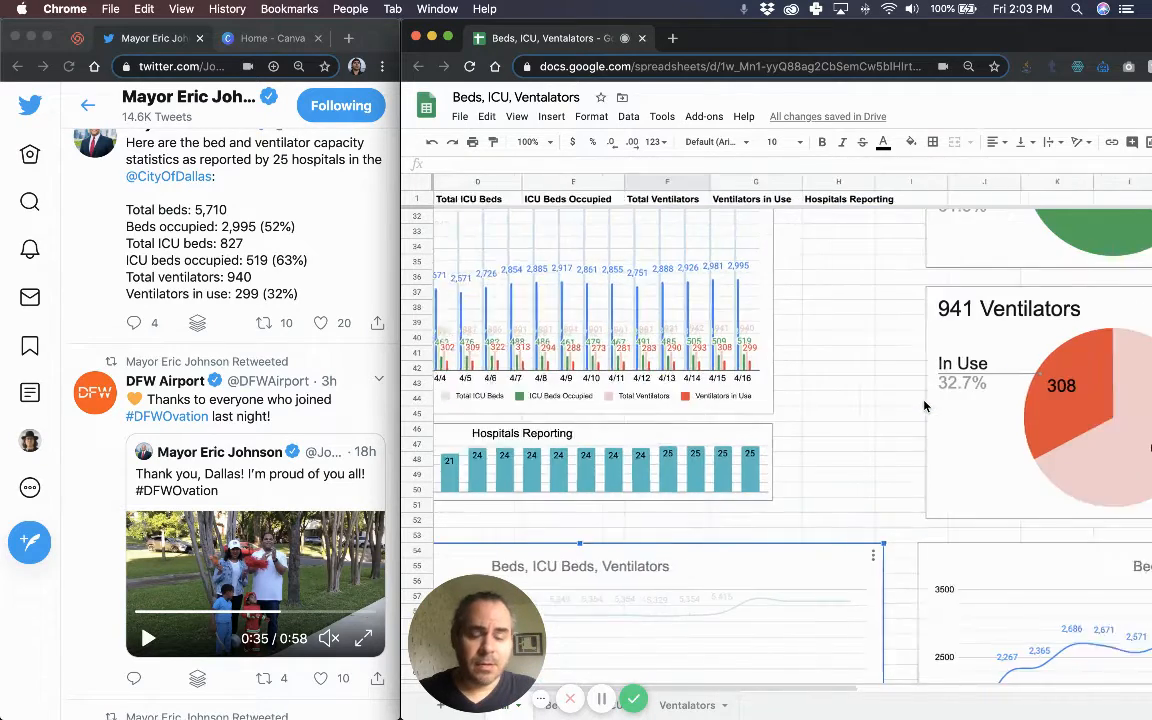
{"action": "scroll", "coordinate": [925, 405], "scroll_direction": "right", "scroll_amount": 3}
{"action": "scroll", "coordinate": [925, 405], "scroll_direction": "up", "scroll_amount": 10}
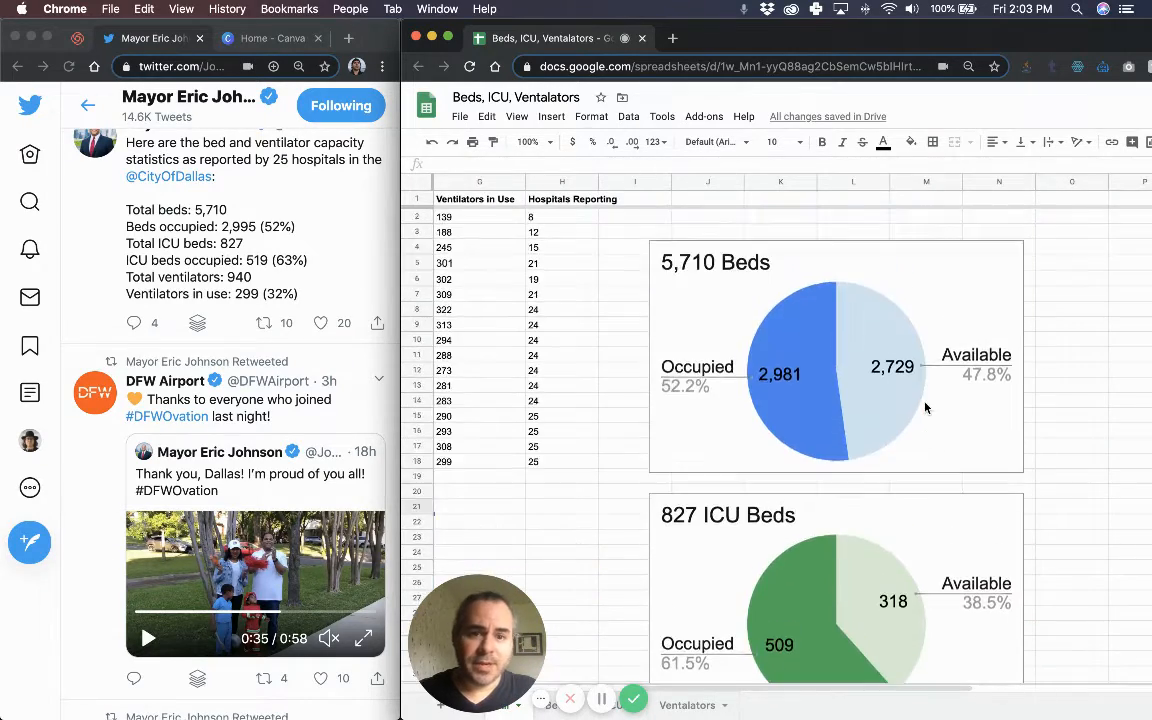
{"action": "scroll", "coordinate": [848, 520], "scroll_direction": "down", "scroll_amount": 3}
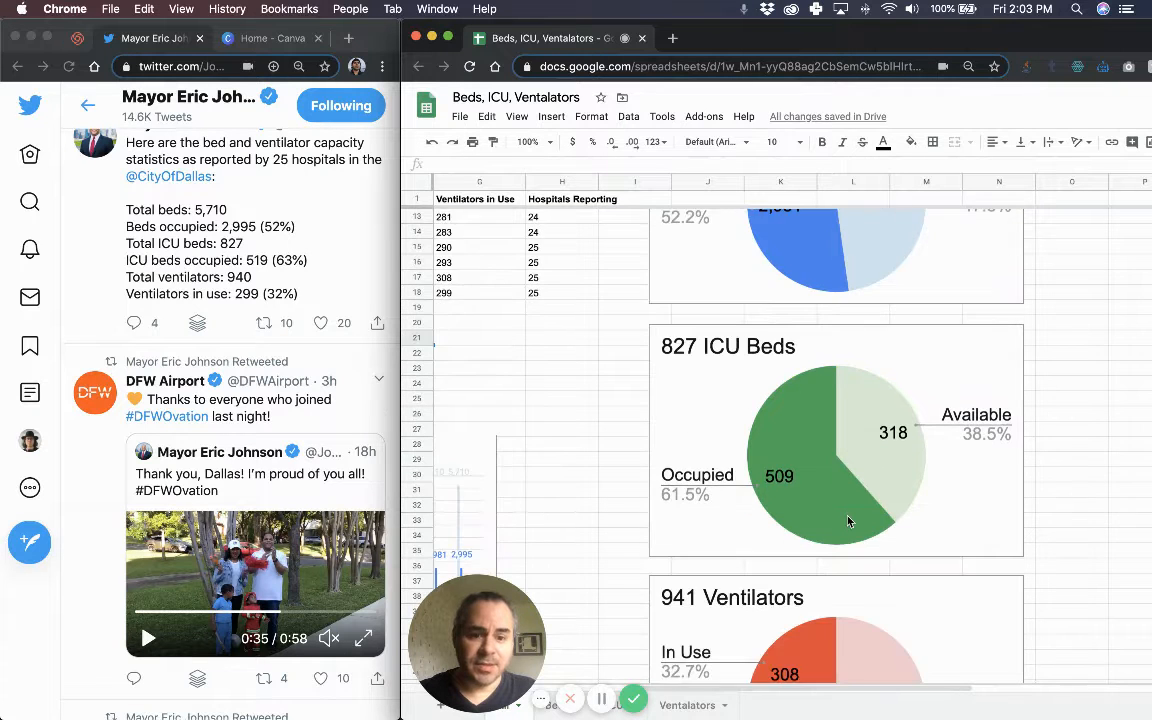
{"action": "scroll", "coordinate": [848, 520], "scroll_direction": "down", "scroll_amount": 2}
{"action": "scroll", "coordinate": [880, 500], "scroll_direction": "up", "scroll_amount": 5}
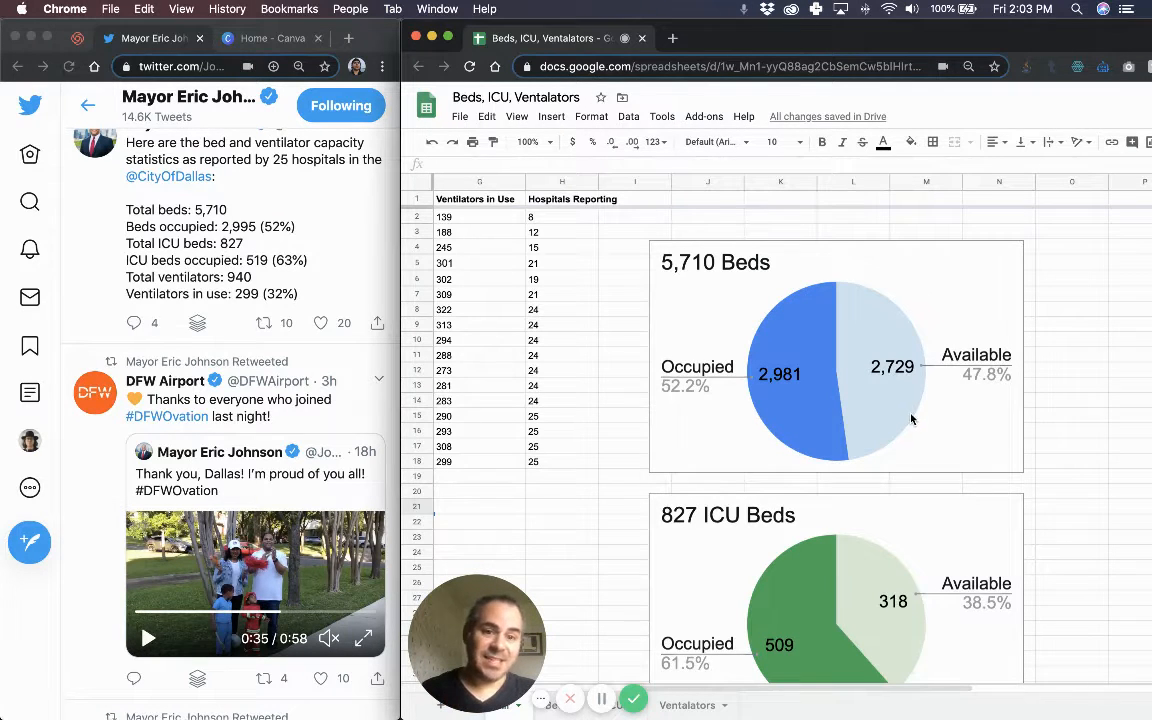
{"action": "scroll", "coordinate": [944, 426], "scroll_direction": "down", "scroll_amount": 1}
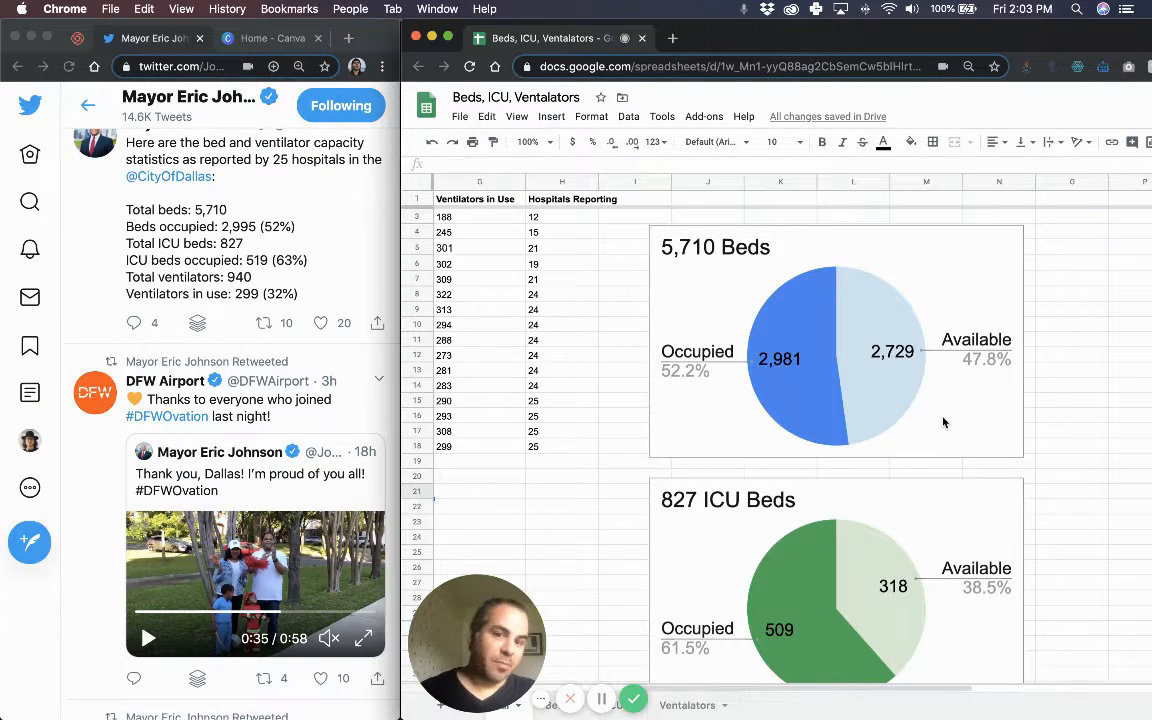
{"action": "scroll", "coordinate": [942, 426], "scroll_direction": "down", "scroll_amount": 5}
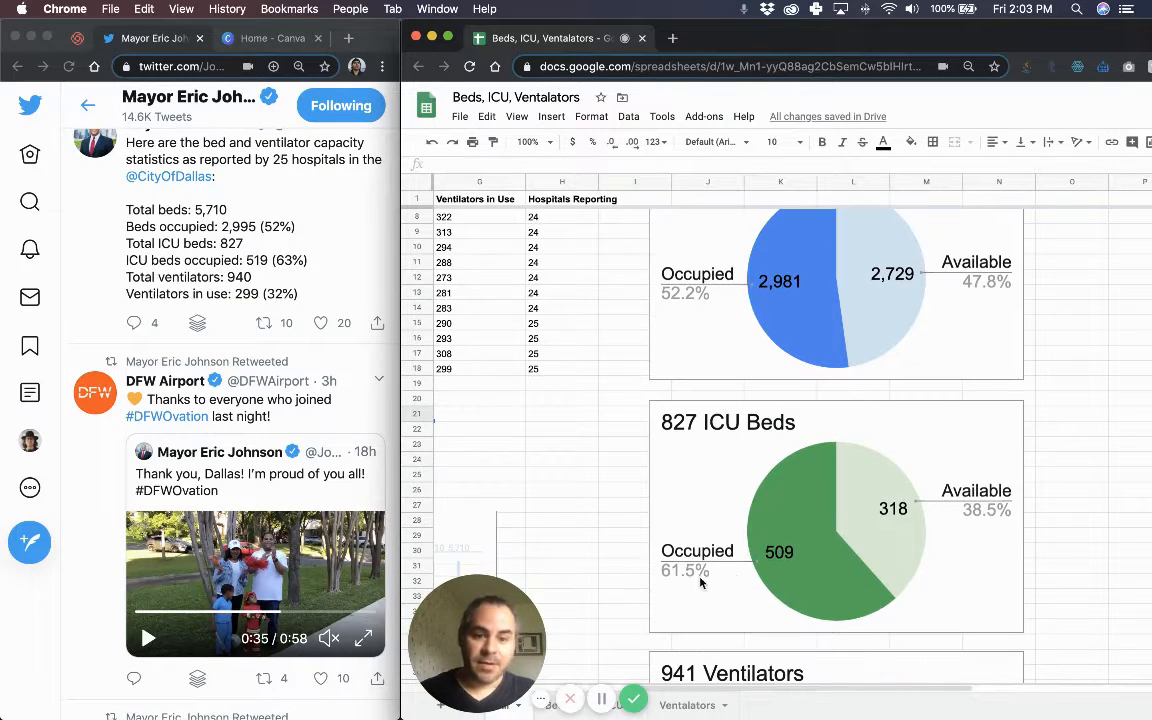
{"action": "scroll", "coordinate": [848, 552], "scroll_direction": "down", "scroll_amount": 4}
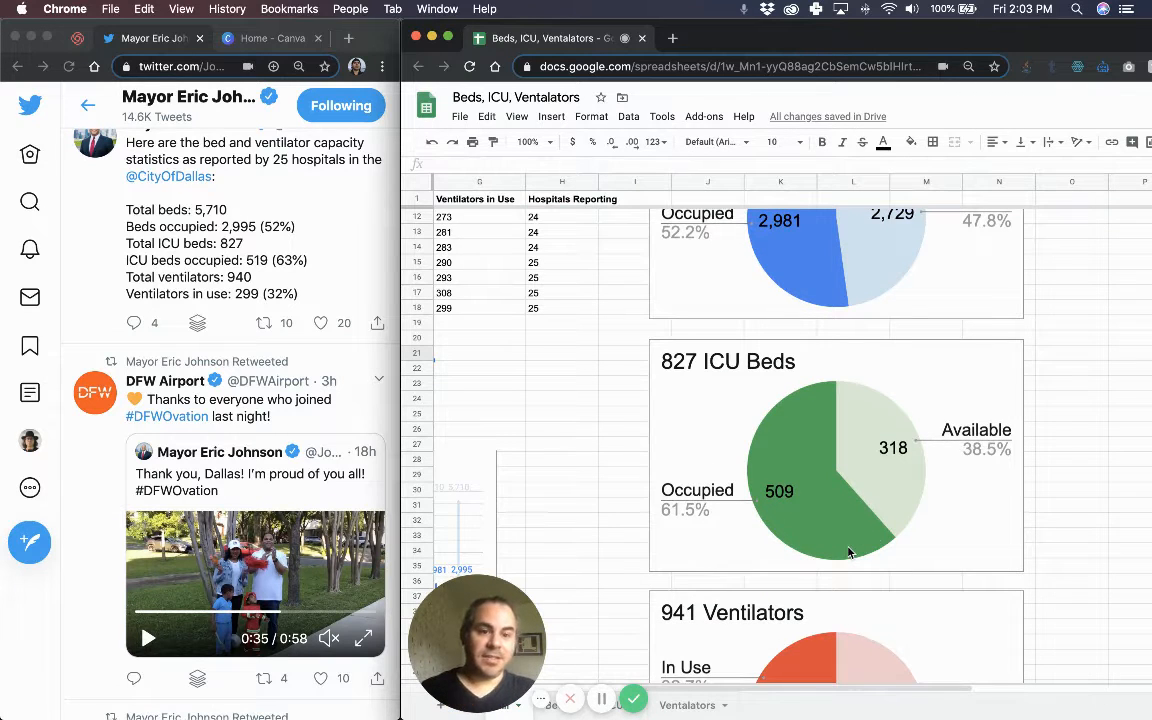
{"action": "scroll", "coordinate": [869, 540], "scroll_direction": "down", "scroll_amount": 5}
{"action": "scroll", "coordinate": [872, 544], "scroll_direction": "down", "scroll_amount": 4}
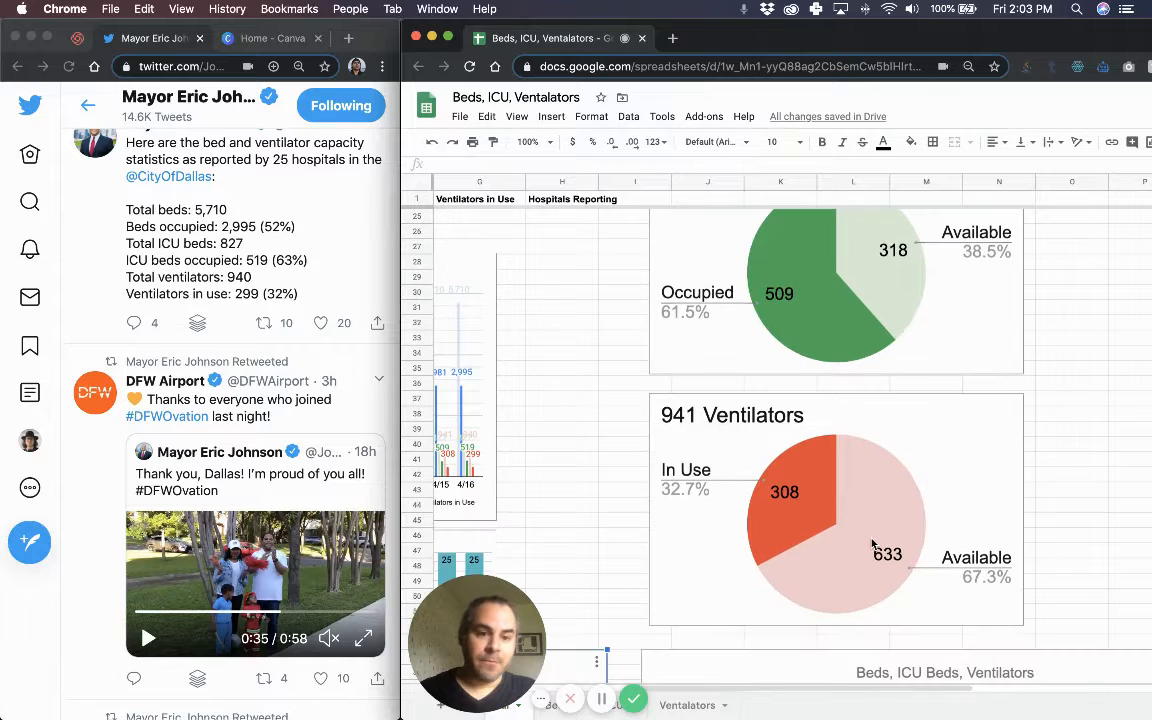
{"action": "scroll", "coordinate": [872, 545], "scroll_direction": "up", "scroll_amount": 15}
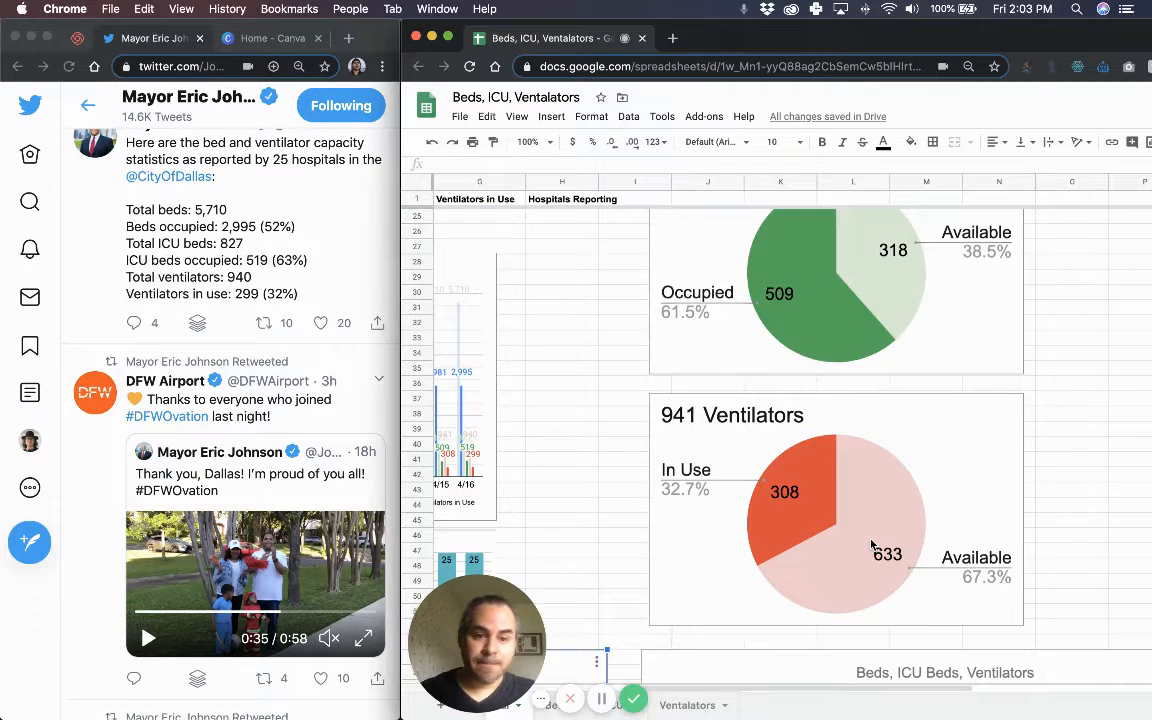
{"action": "scroll", "coordinate": [842, 440], "scroll_direction": "left", "scroll_amount": 5}
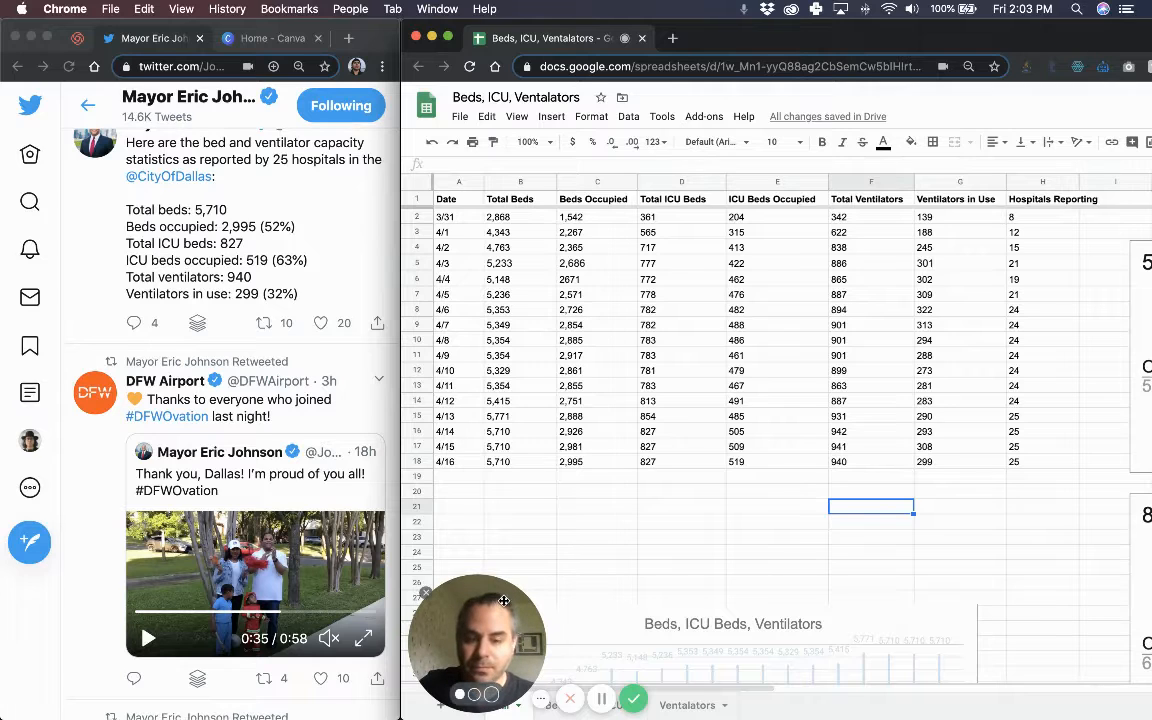
Copy the 4/16 values 2,995 and 827 from All into the Beds sheet at A2.
{"action": "left_click_drag", "start_coordinate": [481, 598], "coordinate": [479, 568]}
{"action": "left_click_drag", "start_coordinate": [471, 532], "coordinate": [474, 505]}
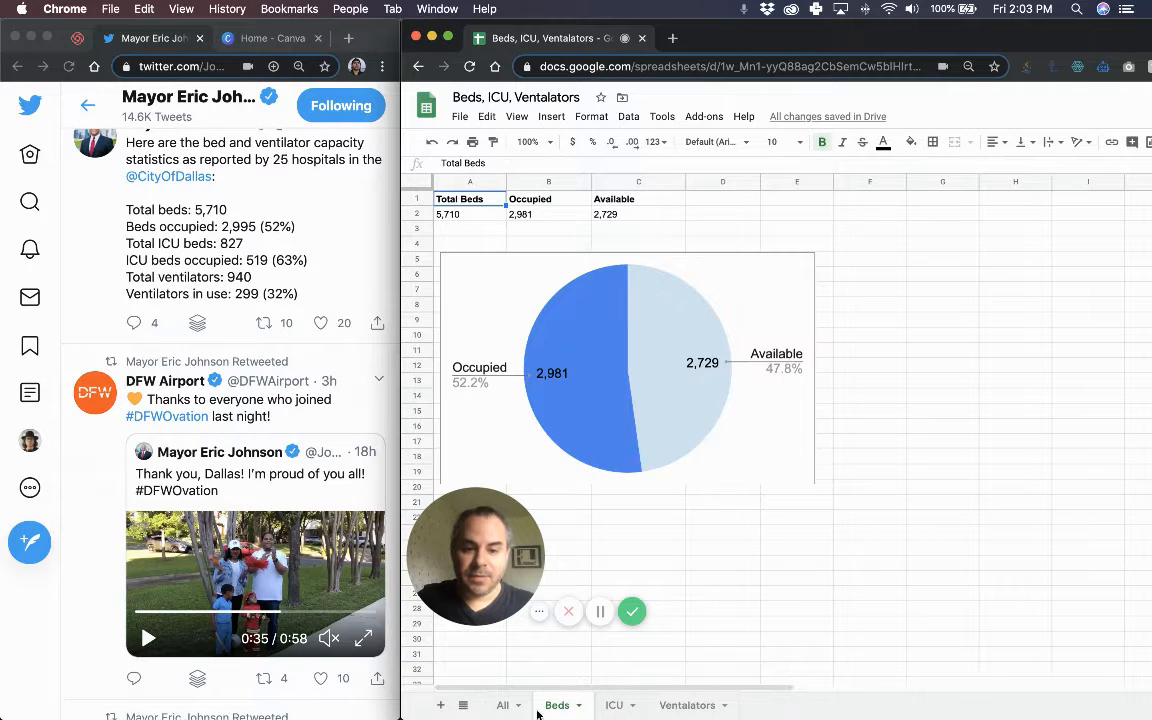
{"action": "left_click", "coordinate": [503, 705]}
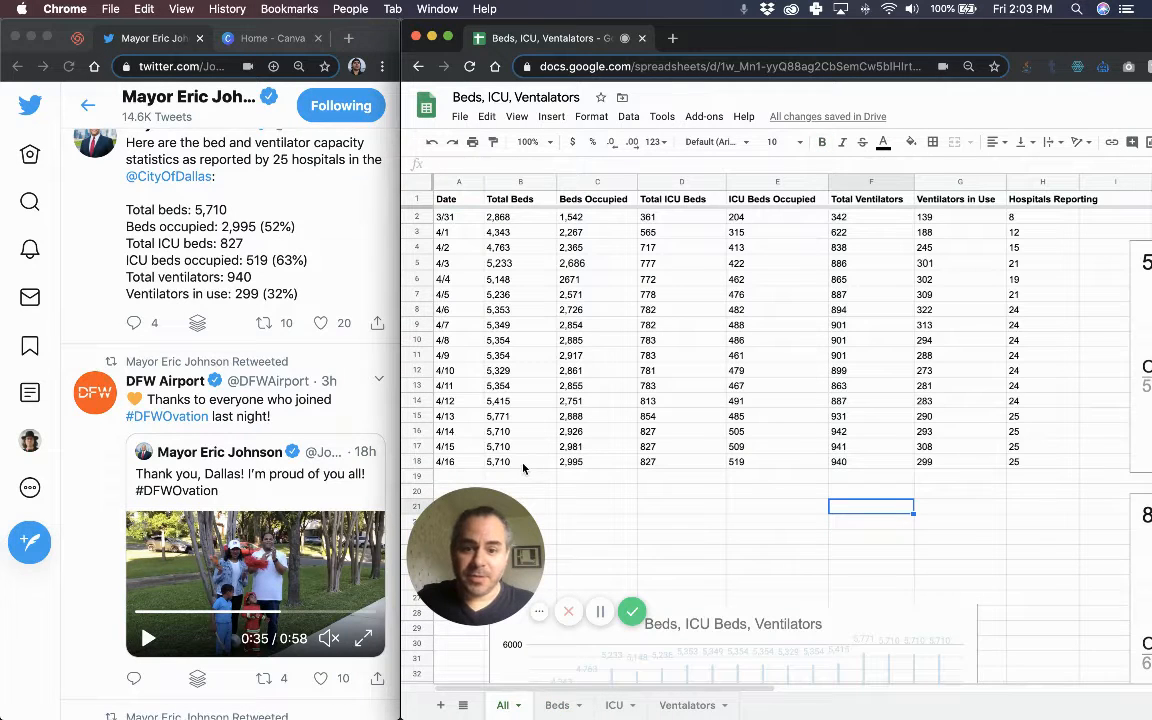
{"action": "left_click", "coordinate": [574, 463]}
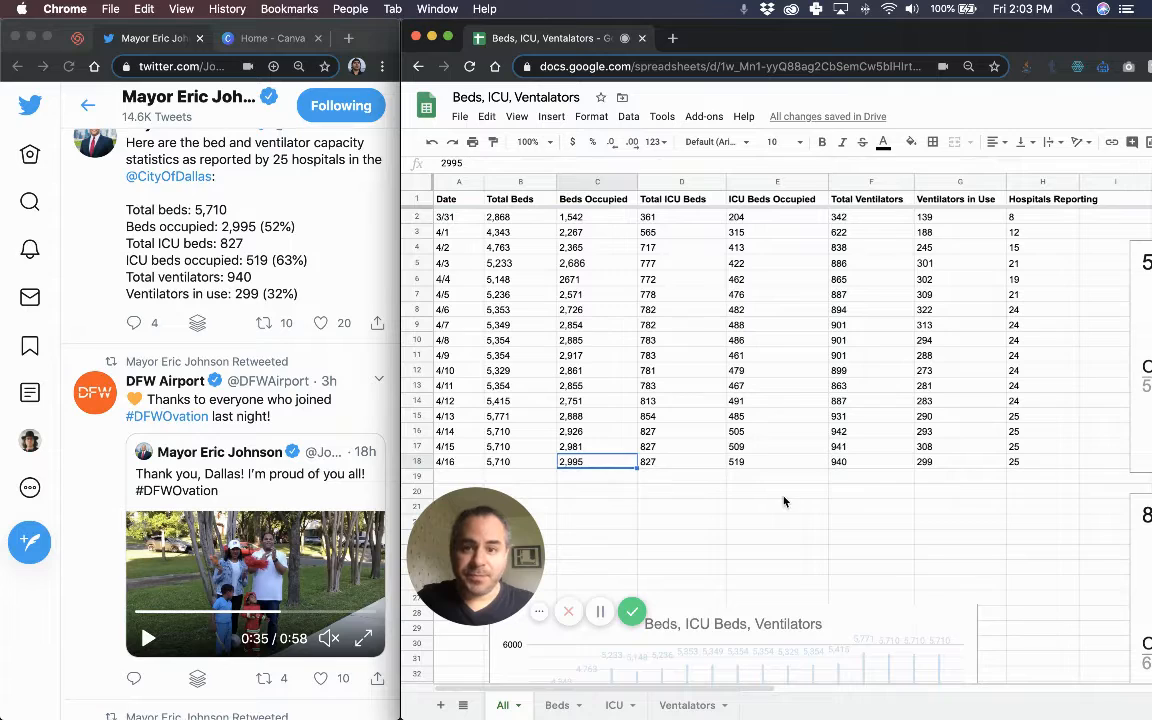
{"action": "left_click", "coordinate": [690, 463], "text": "shift"}
{"action": "key", "text": "ctrl+c"}
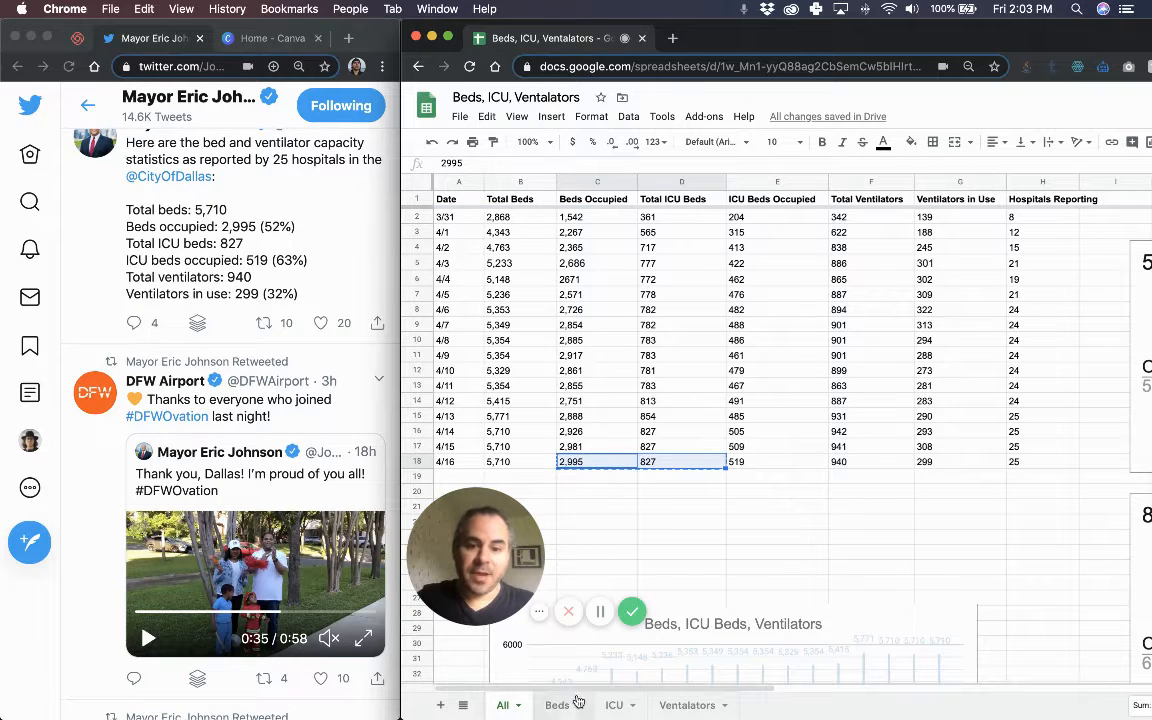
{"action": "left_click", "coordinate": [562, 703]}
{"action": "left_click", "coordinate": [467, 215]}
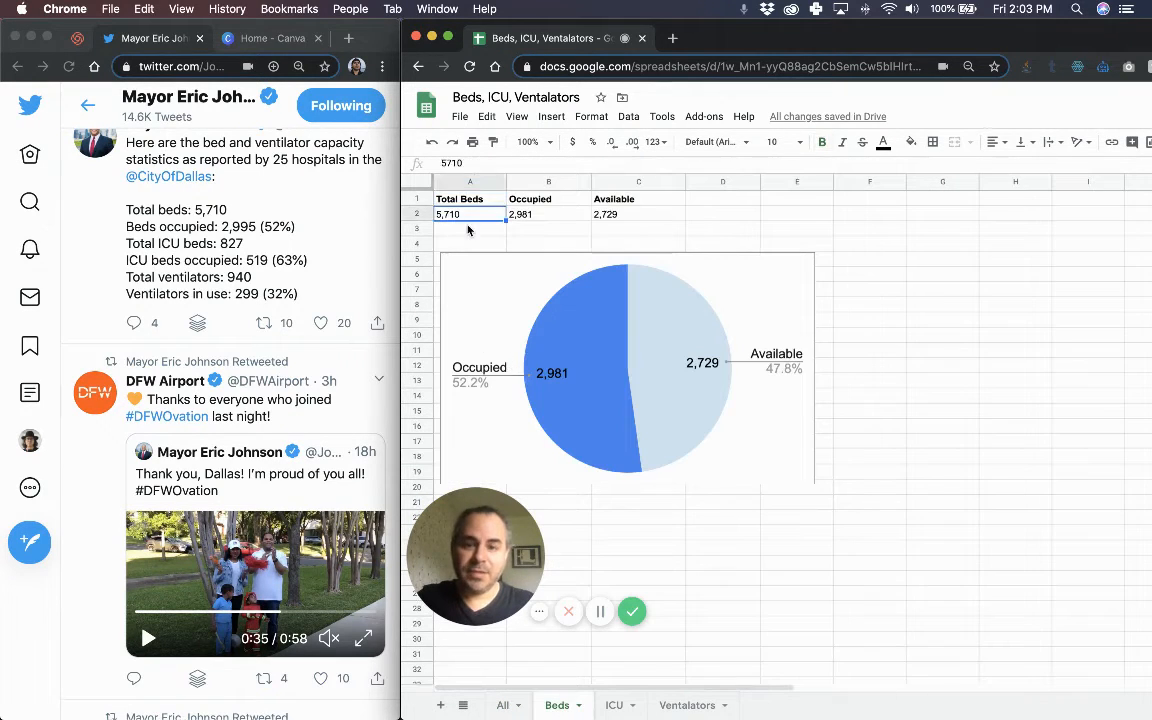
{"action": "key", "text": "ctrl+v"}
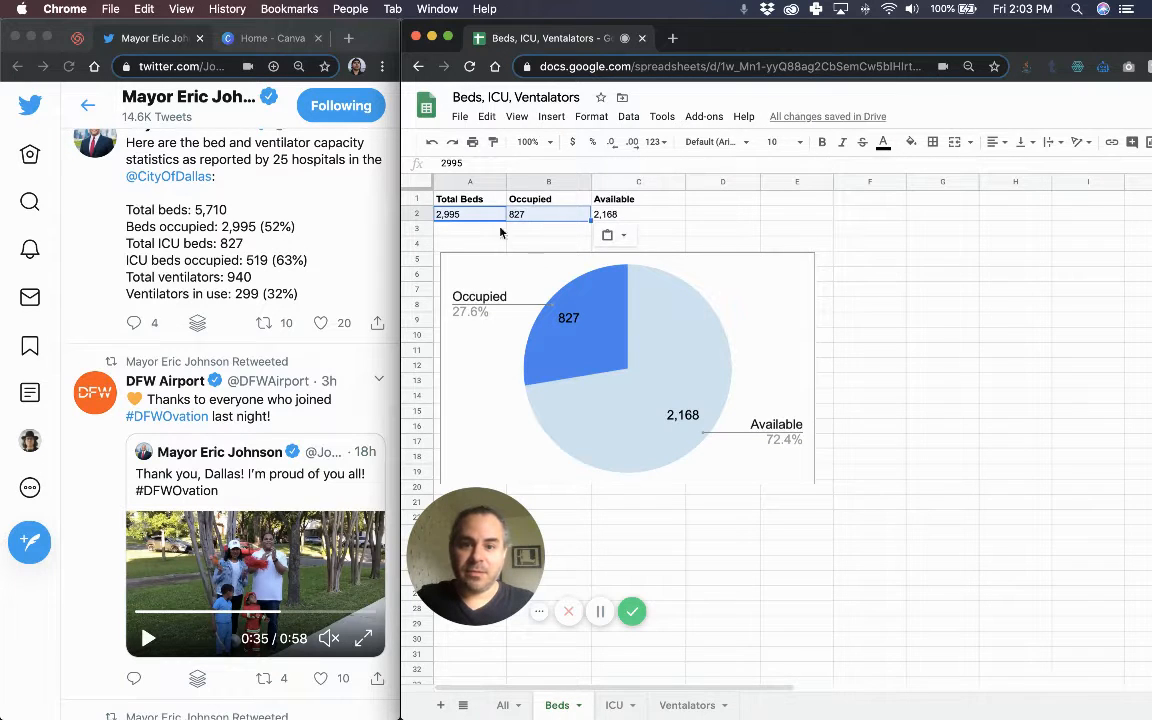
Recopy 5,710 and 2,995 into Beds A2 and confirm the =SUM(A2-B2) Available formula.
{"action": "left_click", "coordinate": [503, 705]}
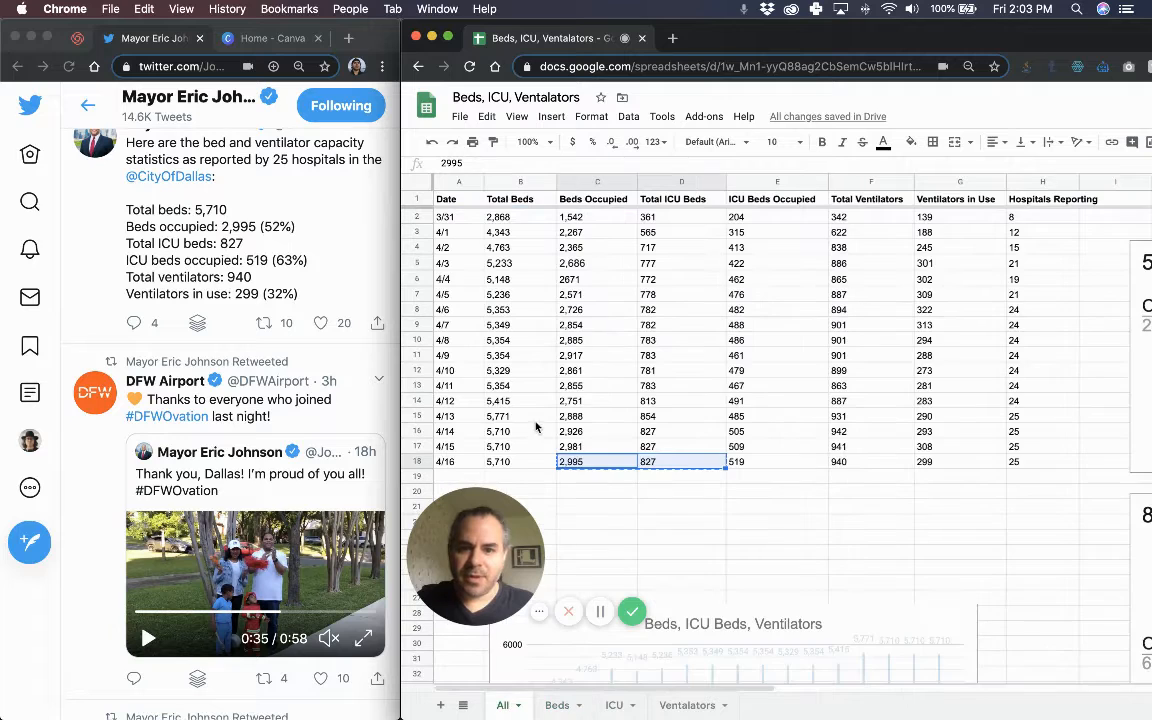
{"action": "left_click", "coordinate": [650, 511]}
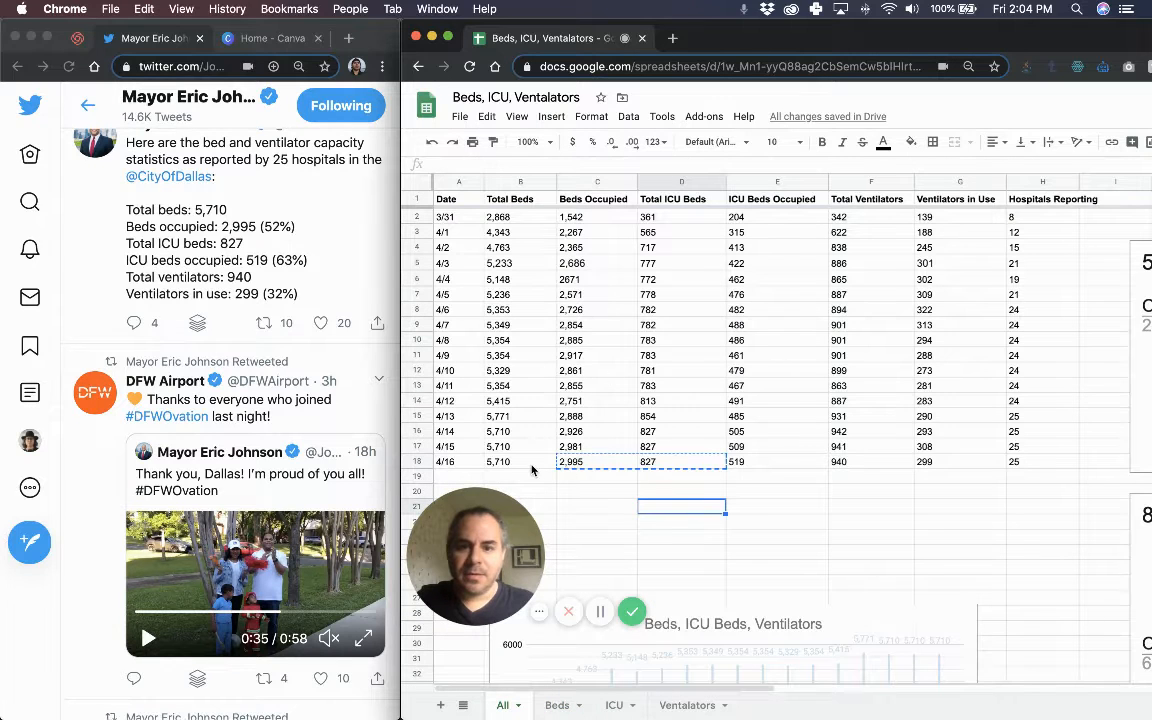
{"action": "left_click_drag", "start_coordinate": [533, 466], "coordinate": [573, 465]}
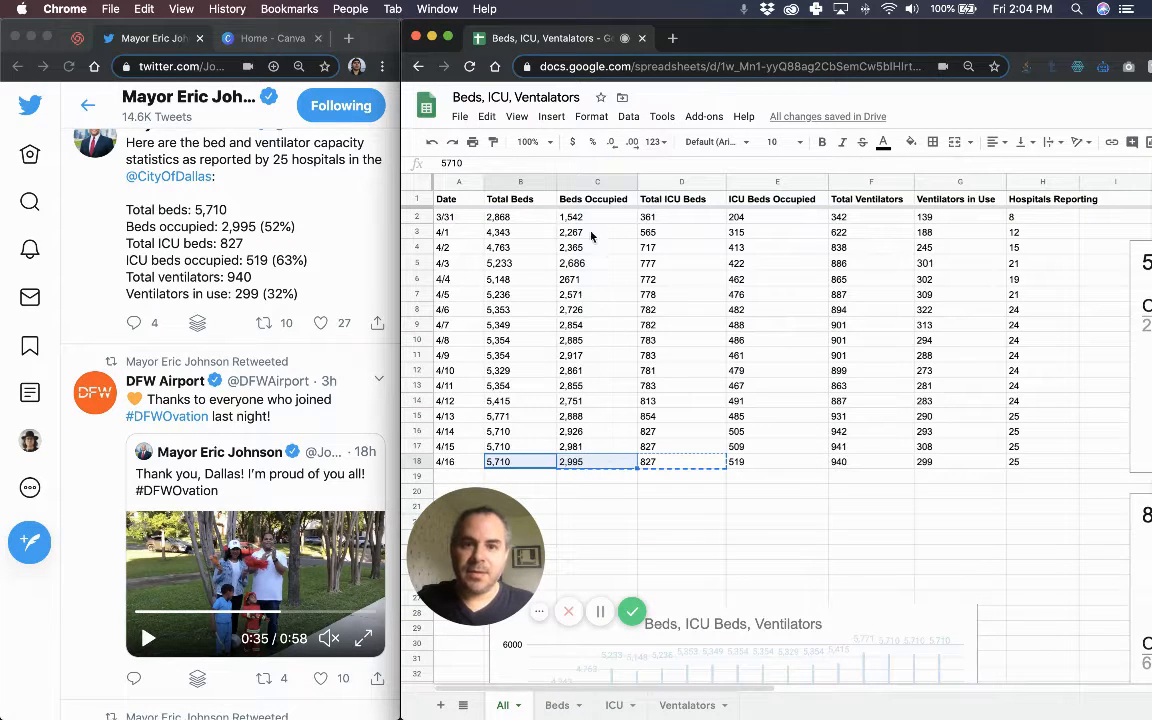
{"action": "key", "text": "ctrl+c"}
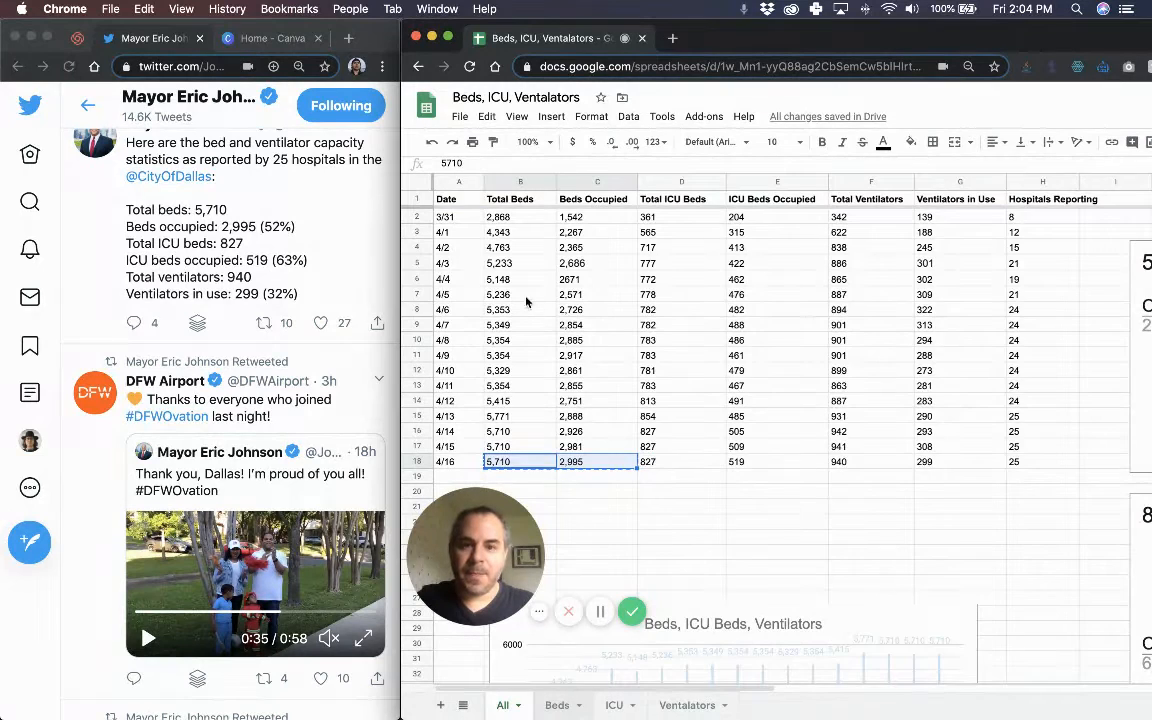
{"action": "key", "text": "alt+Down"}
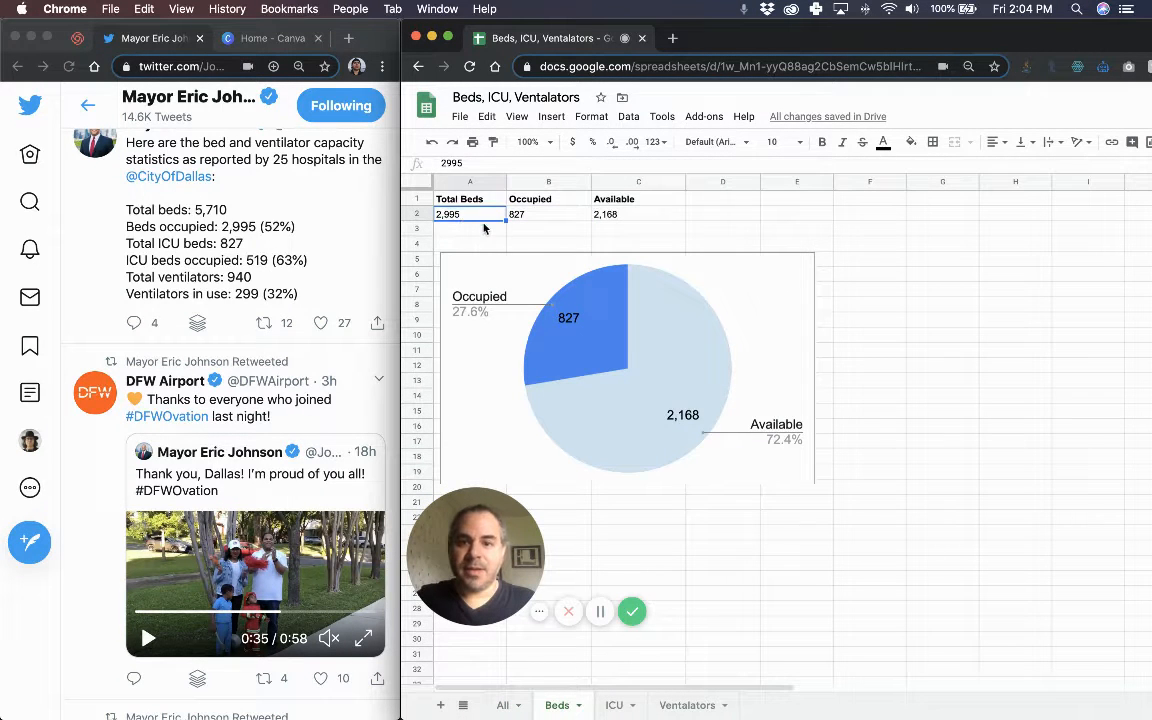
{"action": "key", "text": "ctrl+v"}
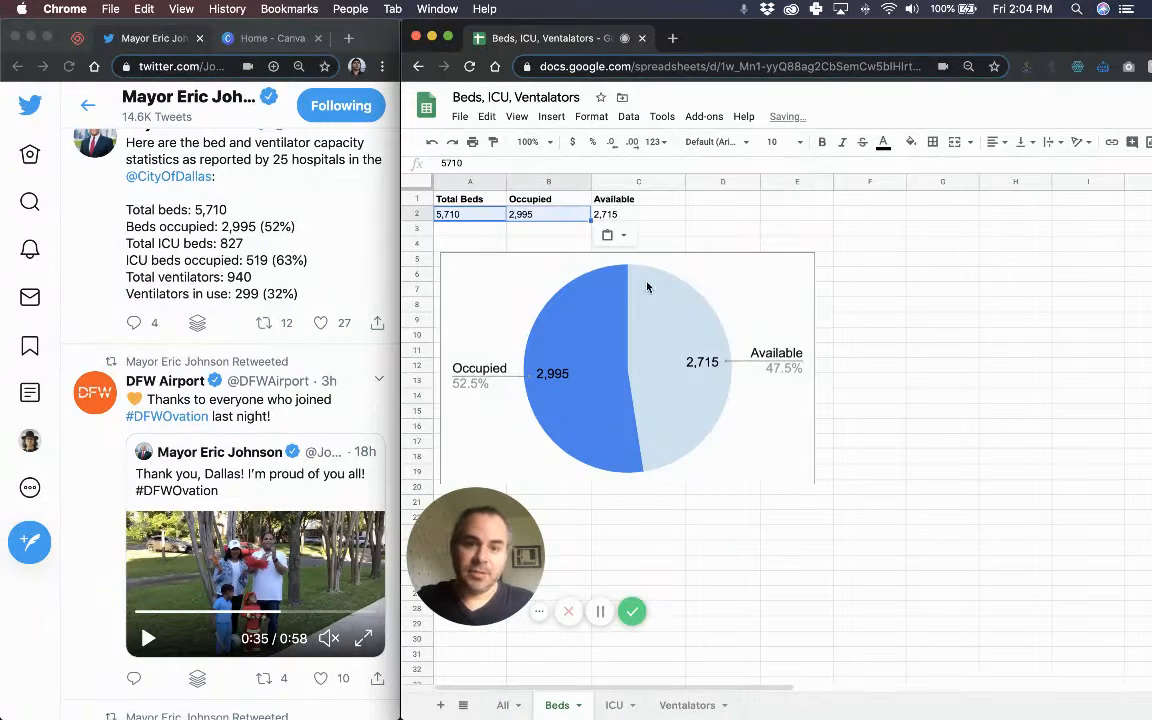
{"action": "left_click", "coordinate": [645, 216]}
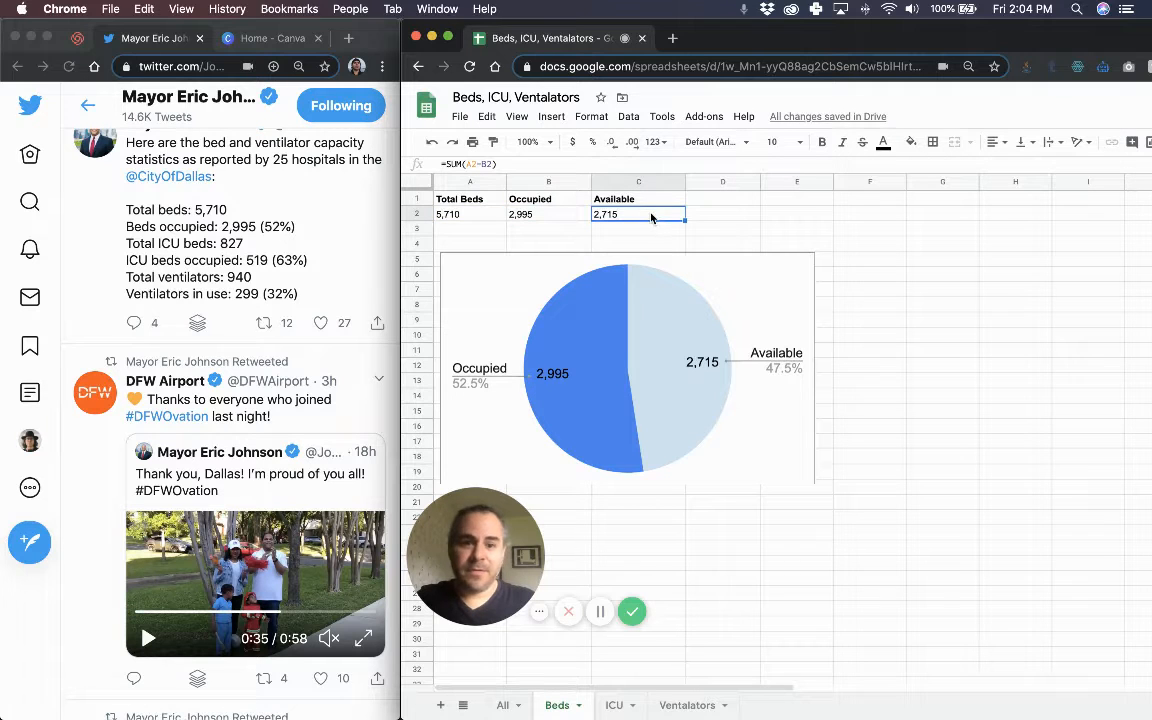
{"action": "double_click", "coordinate": [651, 217]}
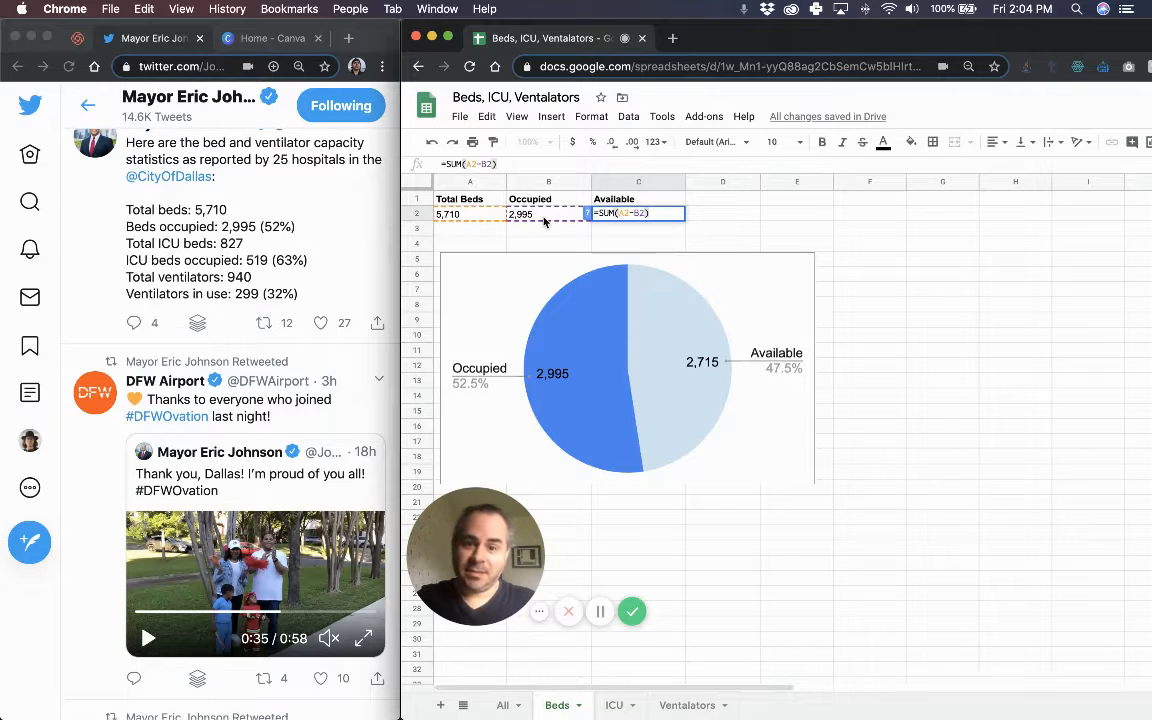
{"action": "key", "text": "Return"}
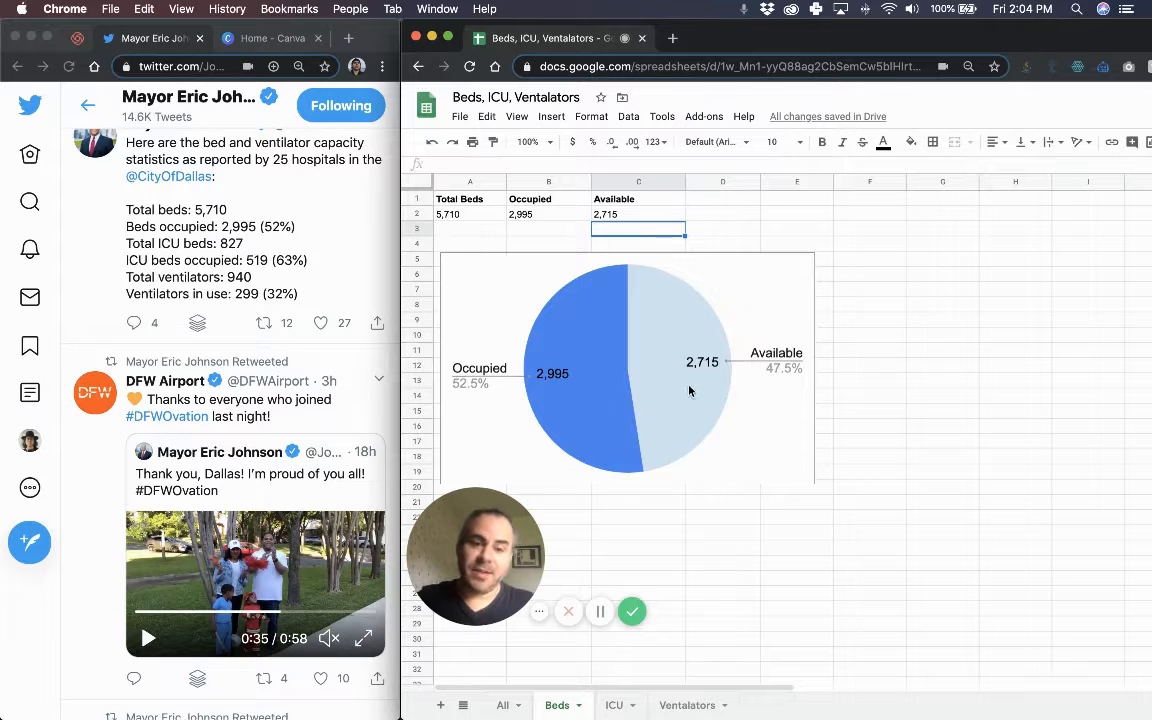
Inspect the Beds pie showing 2,715 available, then scroll around the All sheet's table and charts.
{"action": "left_click", "coordinate": [617, 325]}
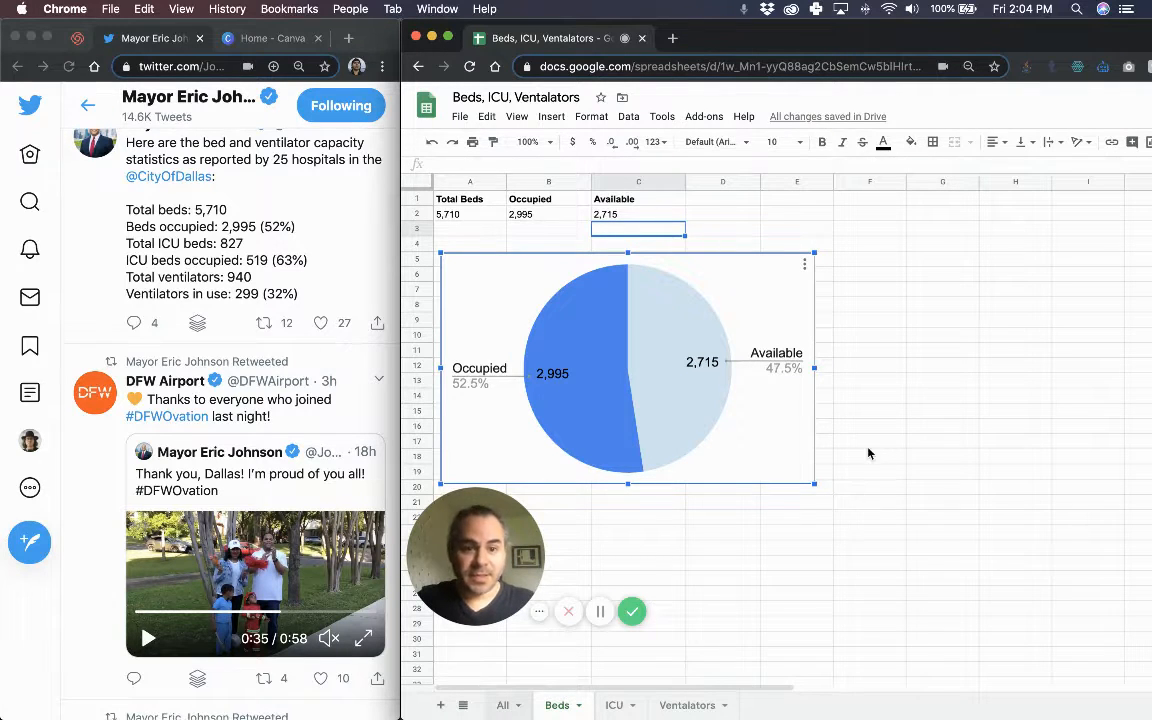
{"action": "scroll", "coordinate": [890, 444], "scroll_direction": "right", "scroll_amount": 5}
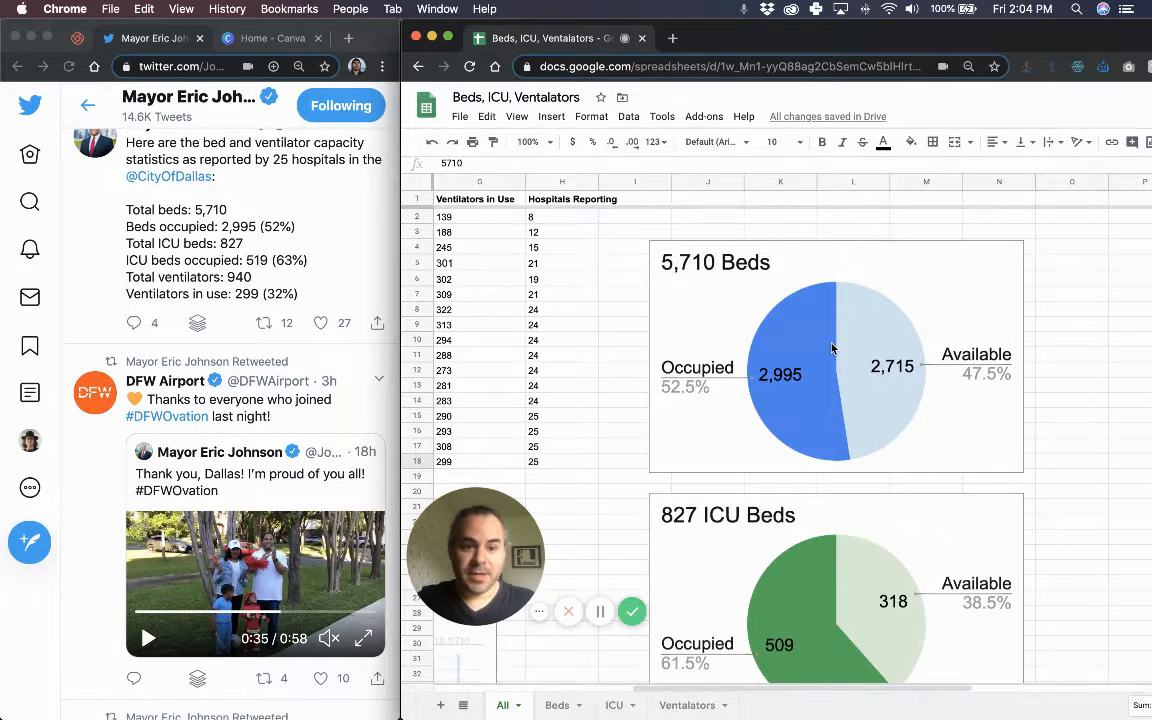
{"action": "scroll", "coordinate": [826, 349], "scroll_direction": "left", "scroll_amount": 3}
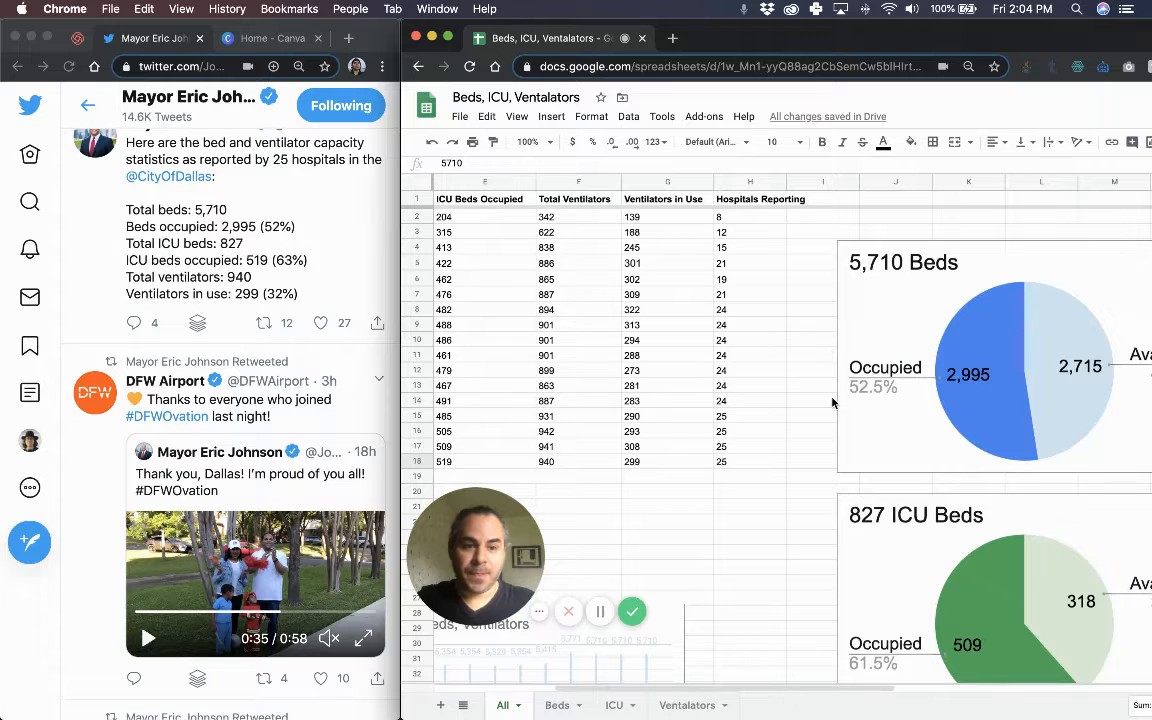
{"action": "scroll", "coordinate": [833, 403], "scroll_direction": "down", "scroll_amount": 2}
{"action": "scroll", "coordinate": [636, 439], "scroll_direction": "left", "scroll_amount": 5}
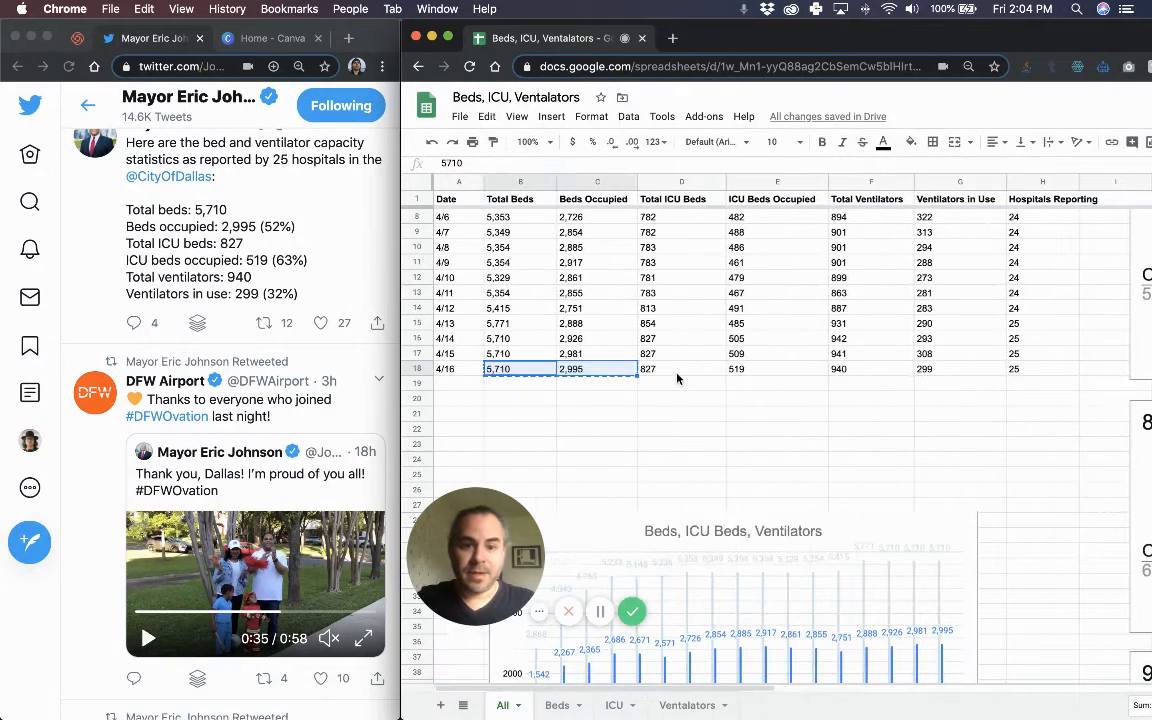
Copy the 4/16 ICU figures 827 and 519 into the ICU sheet at A2.
{"action": "left_click_drag", "start_coordinate": [690, 370], "coordinate": [774, 370]}
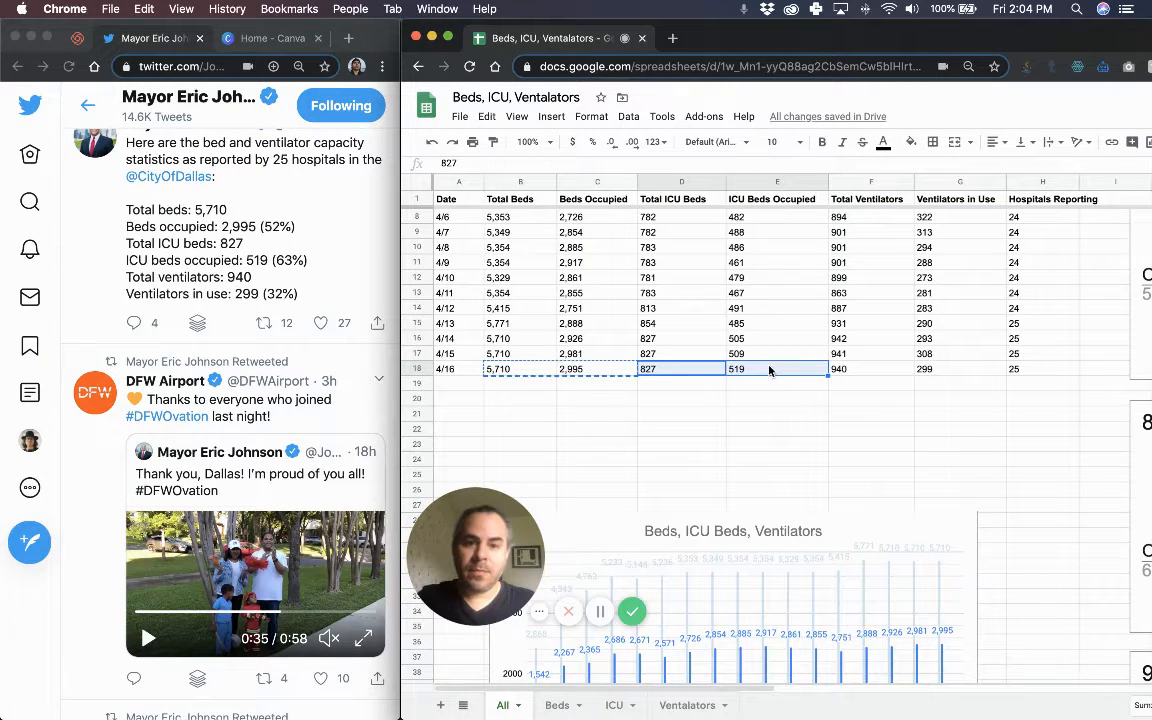
{"action": "key", "text": "super+c"}
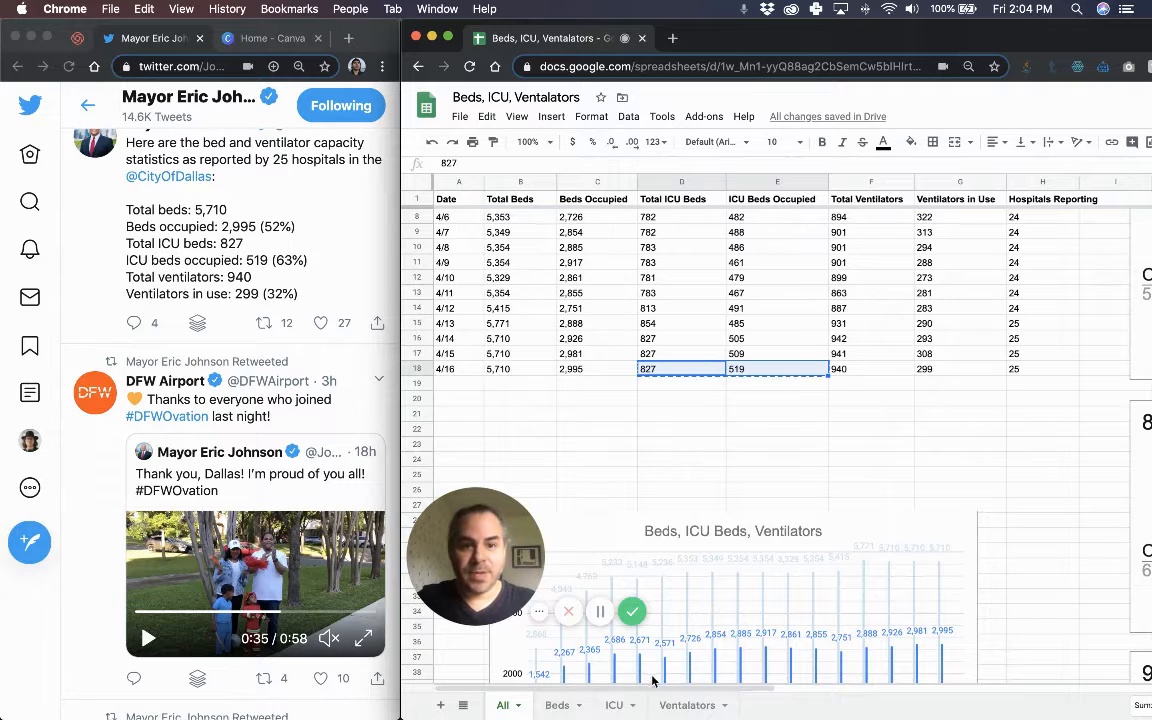
{"action": "left_click", "coordinate": [614, 705]}
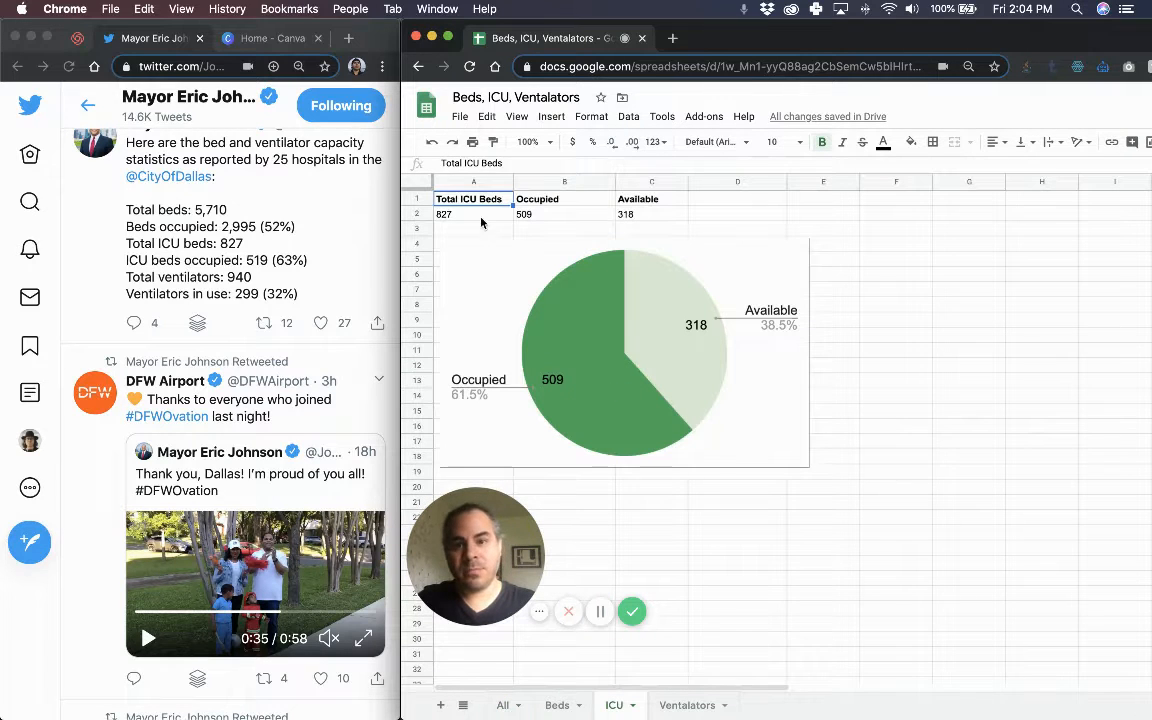
{"action": "left_click", "coordinate": [478, 215]}
{"action": "key", "text": "super+v"}
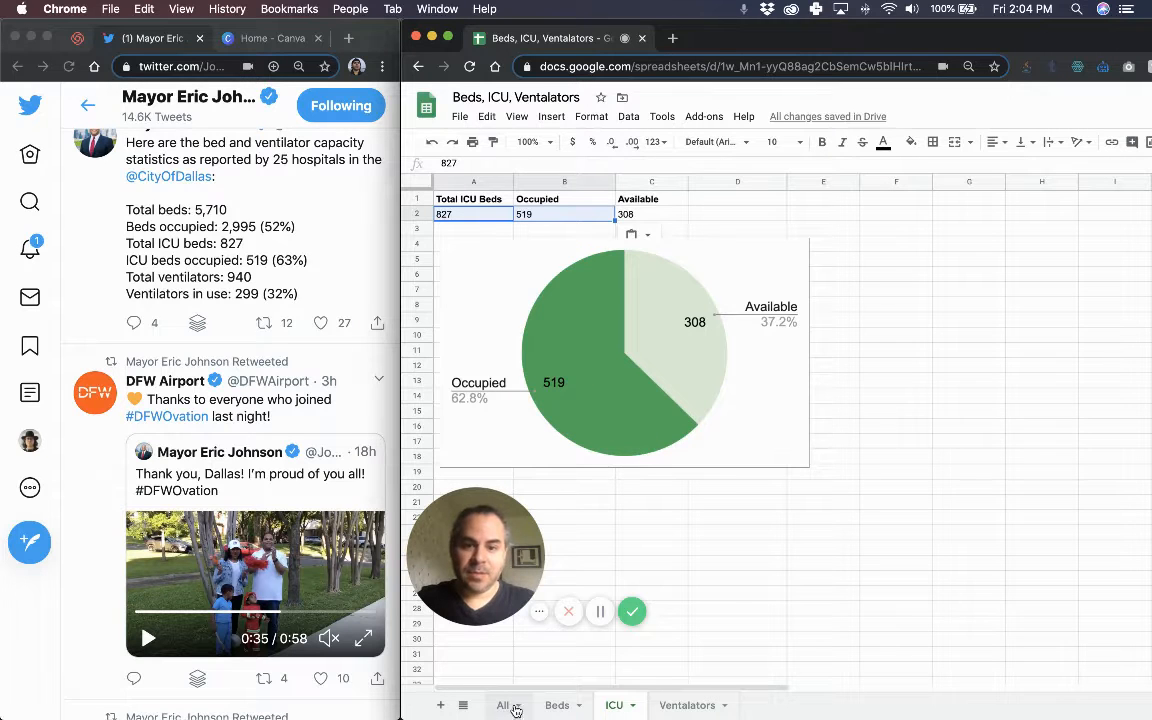
Paste the 4/16 ventilator figures 940 and 299 into the ventilators sheet at A2.
{"action": "left_click", "coordinate": [503, 705]}
{"action": "left_click_drag", "start_coordinate": [870, 369], "coordinate": [966, 375]}
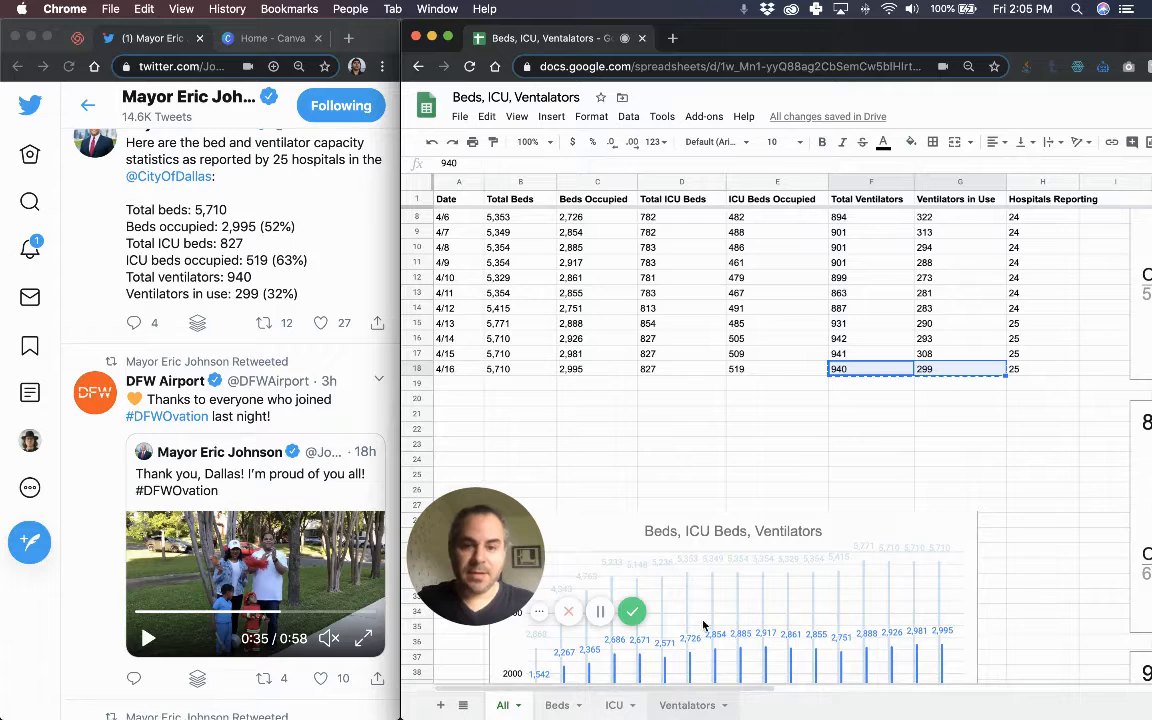
{"action": "left_click", "coordinate": [684, 704]}
{"action": "left_click", "coordinate": [441, 212]}
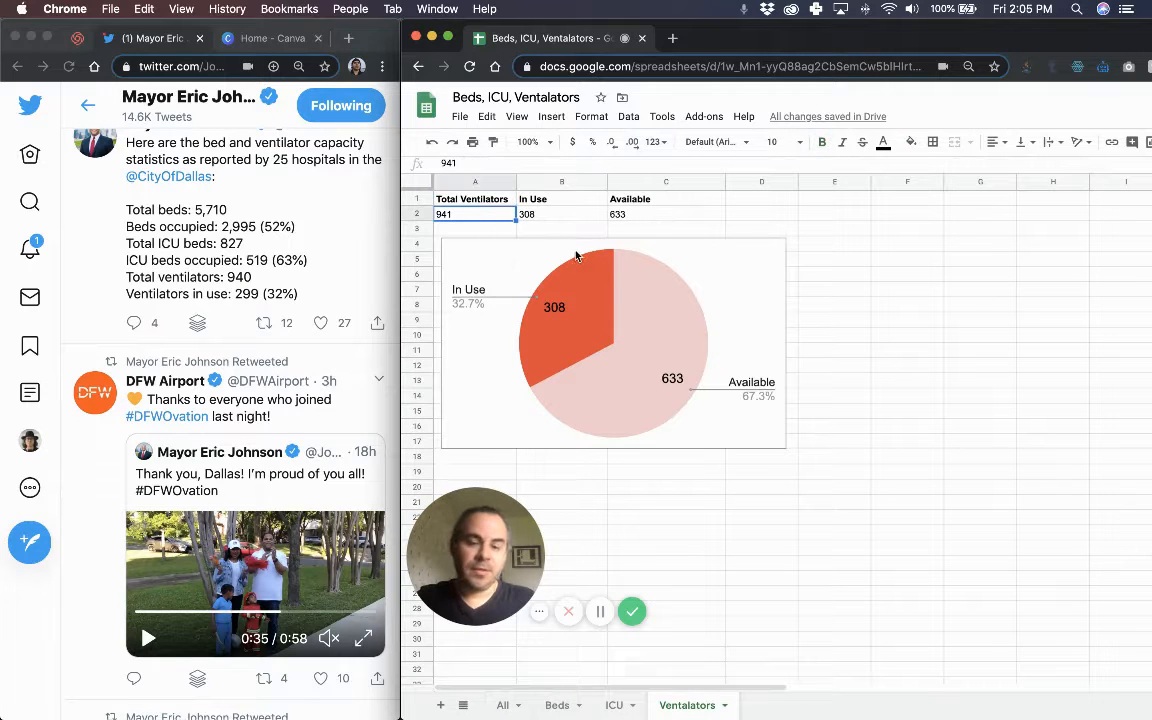
{"action": "key", "text": "ctrl+v"}
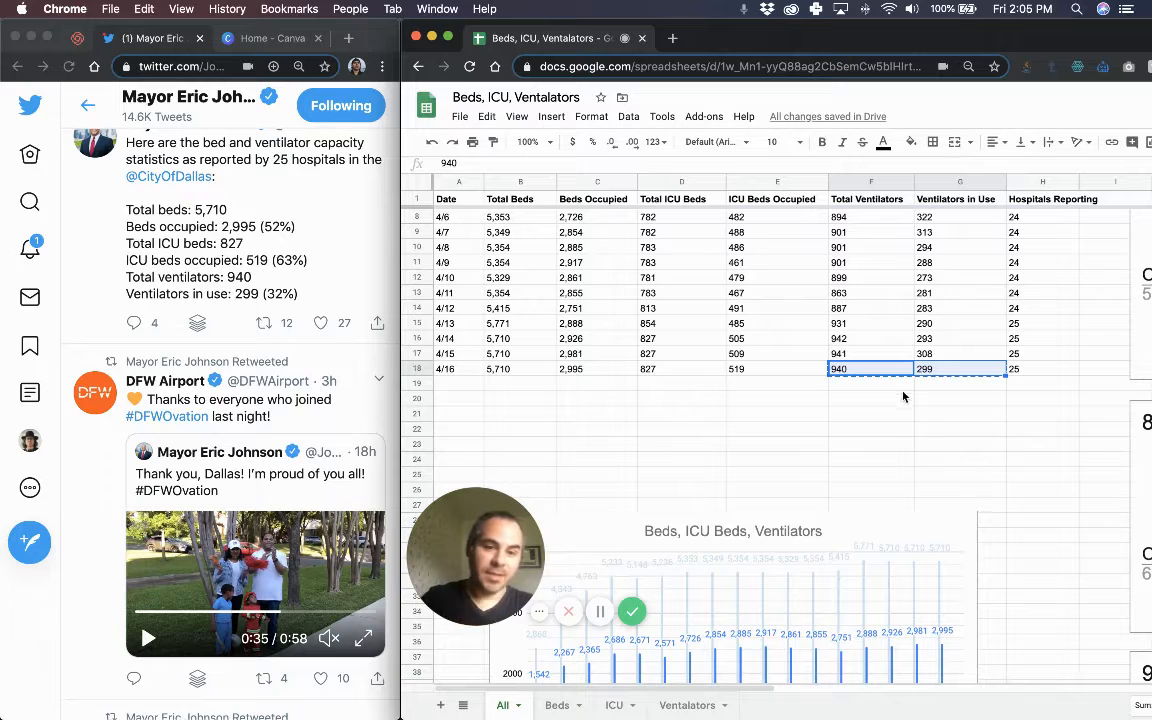
{"action": "scroll", "coordinate": [831, 377], "scroll_direction": "right", "scroll_amount": 10}
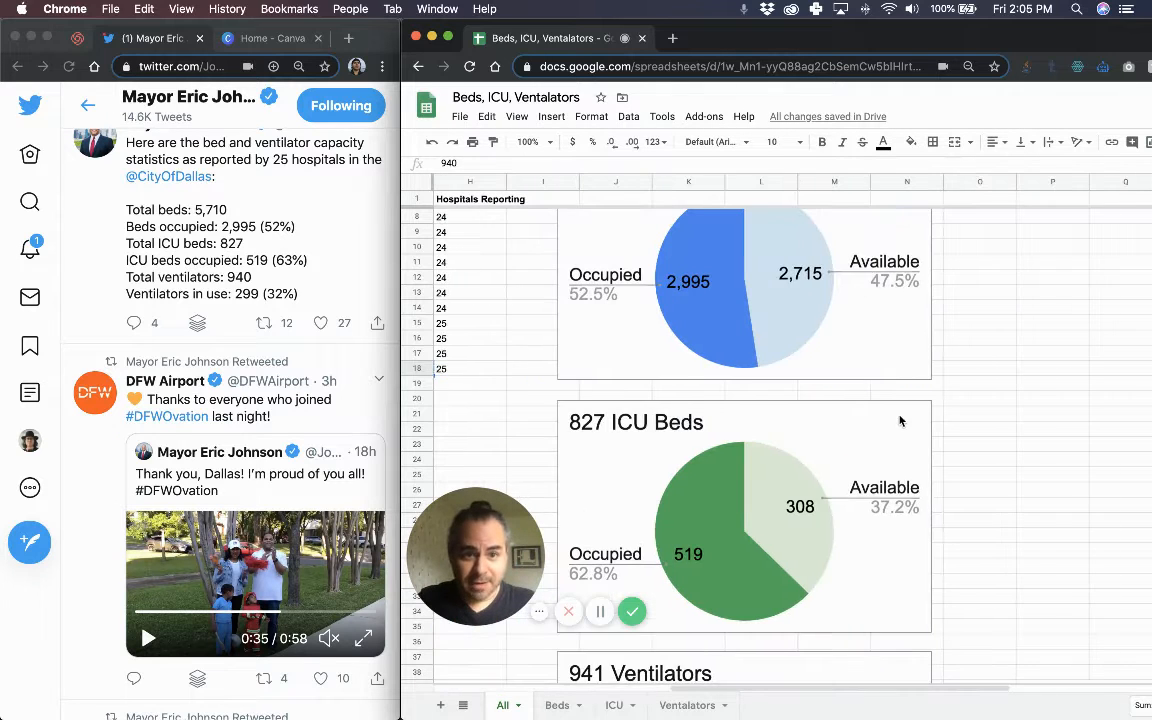
{"action": "scroll", "coordinate": [783, 361], "scroll_direction": "up", "scroll_amount": 2}
{"action": "scroll", "coordinate": [790, 350], "scroll_direction": "up", "scroll_amount": 1}
{"action": "scroll", "coordinate": [791, 341], "scroll_direction": "left", "scroll_amount": 4}
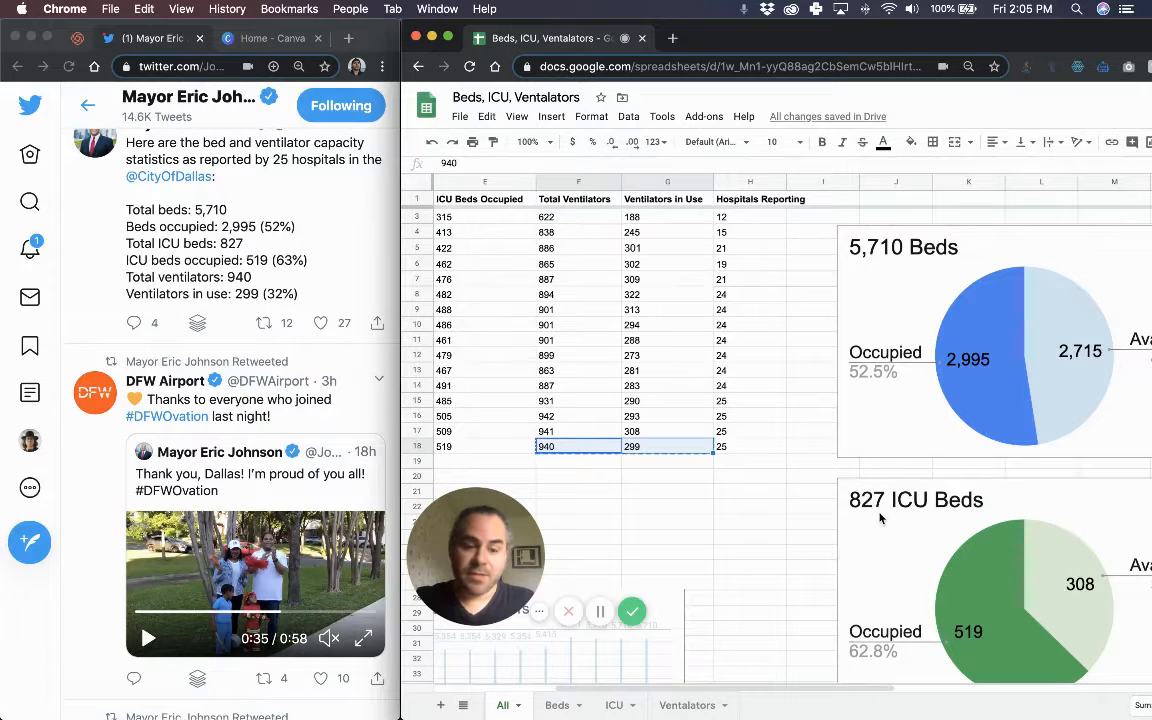
{"action": "scroll", "coordinate": [881, 517], "scroll_direction": "down", "scroll_amount": 5}
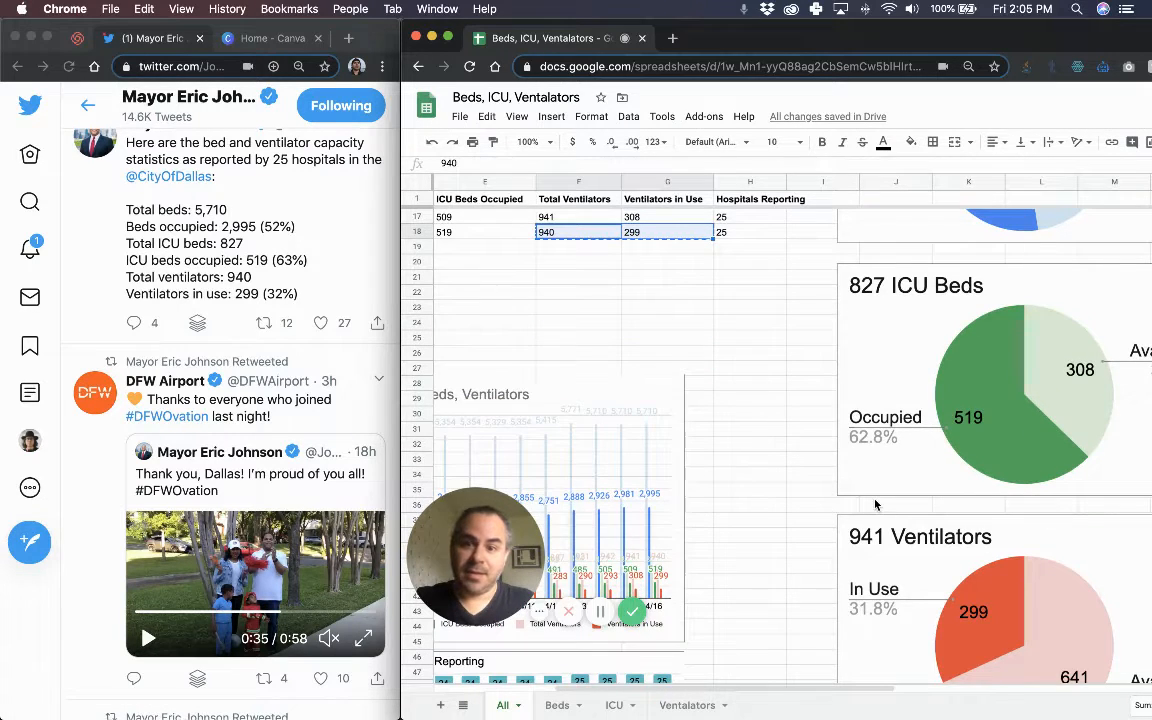
{"action": "scroll", "coordinate": [790, 490], "scroll_direction": "down", "scroll_amount": 2}
{"action": "scroll", "coordinate": [790, 490], "scroll_direction": "left", "scroll_amount": 1}
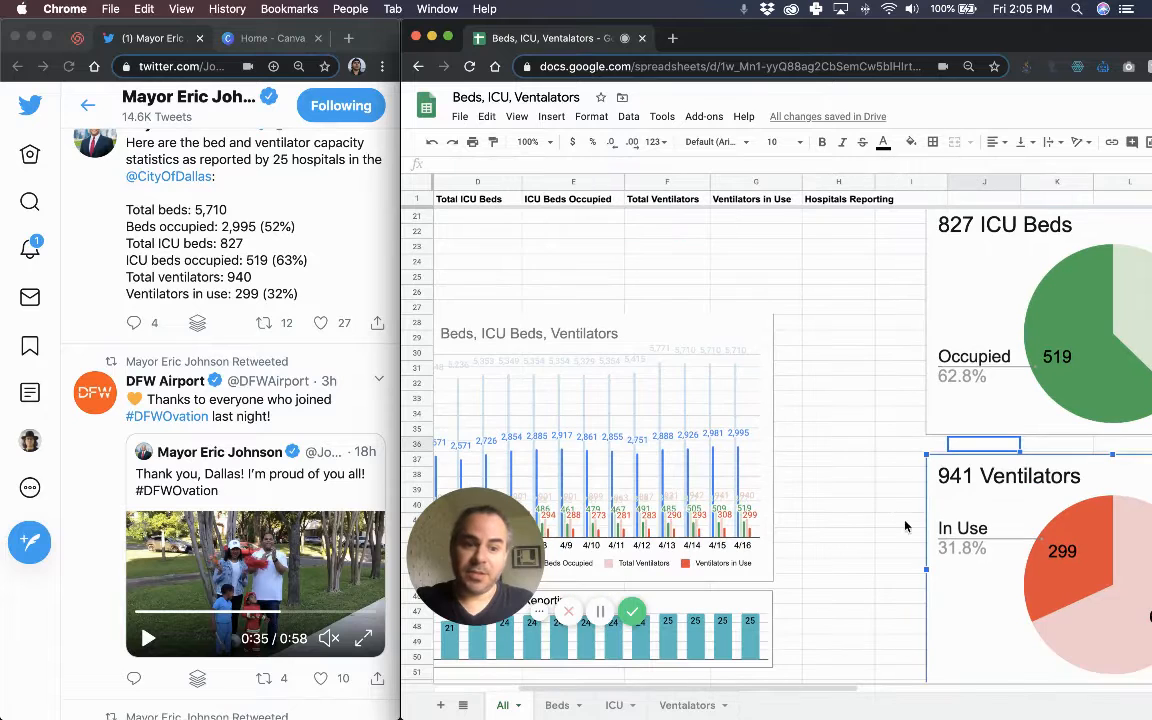
Change the ventilators pie title from 941 to 940 Ventilators.
{"action": "left_click", "coordinate": [940, 487]}
{"action": "left_click", "coordinate": [953, 479]}
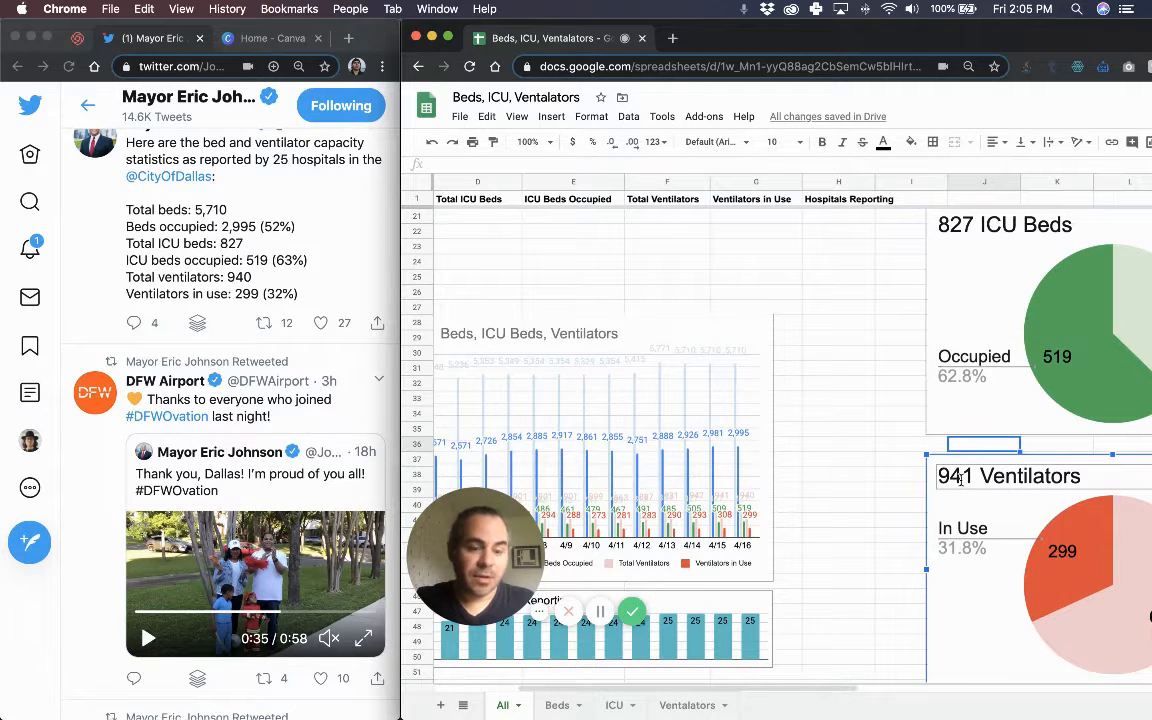
{"action": "double_click", "coordinate": [959, 479]}
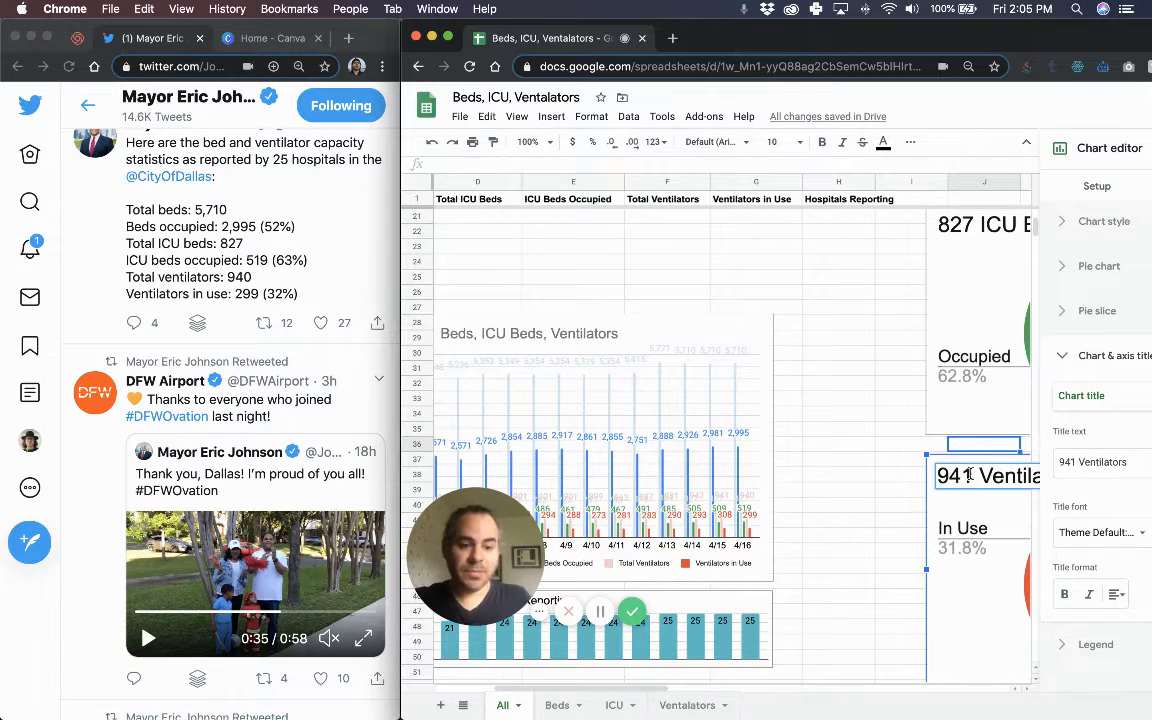
{"action": "key", "text": "BackSpace"}
{"action": "type", "text": "0"}
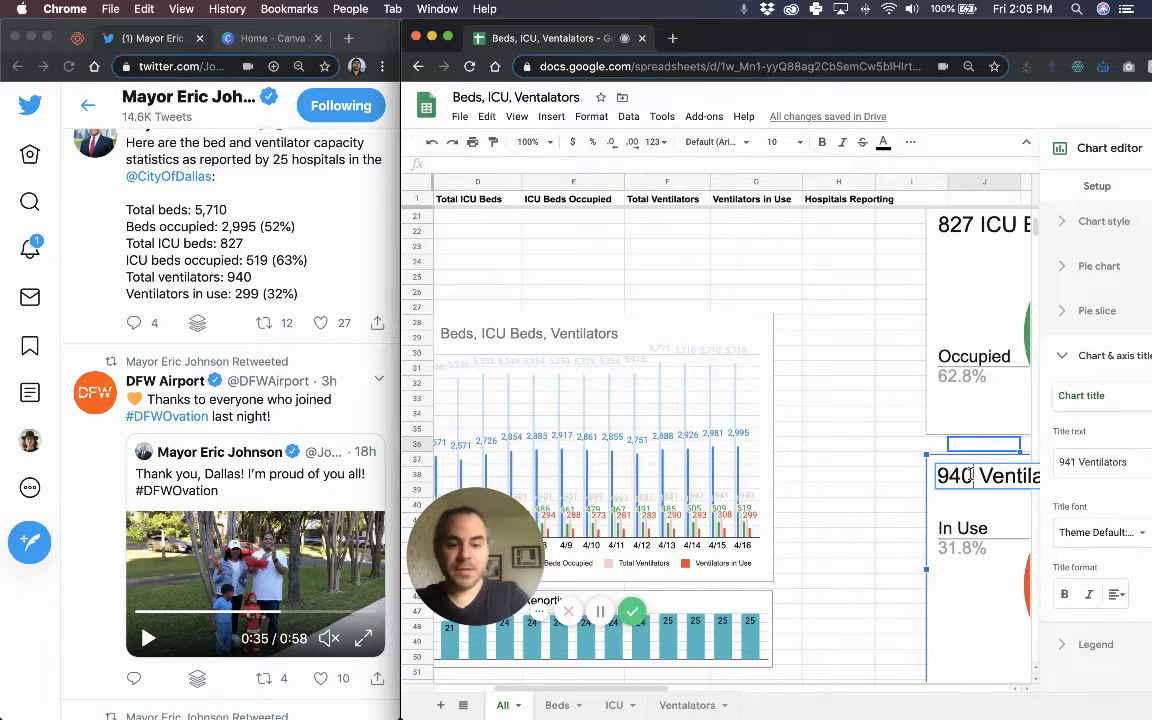
{"action": "left_click", "coordinate": [828, 487]}
Go to the Beds sheet and select the Total Beds cell.
{"action": "scroll", "coordinate": [825, 489], "scroll_direction": "right", "scroll_amount": 10}
{"action": "scroll", "coordinate": [823, 490], "scroll_direction": "left", "scroll_amount": 3}
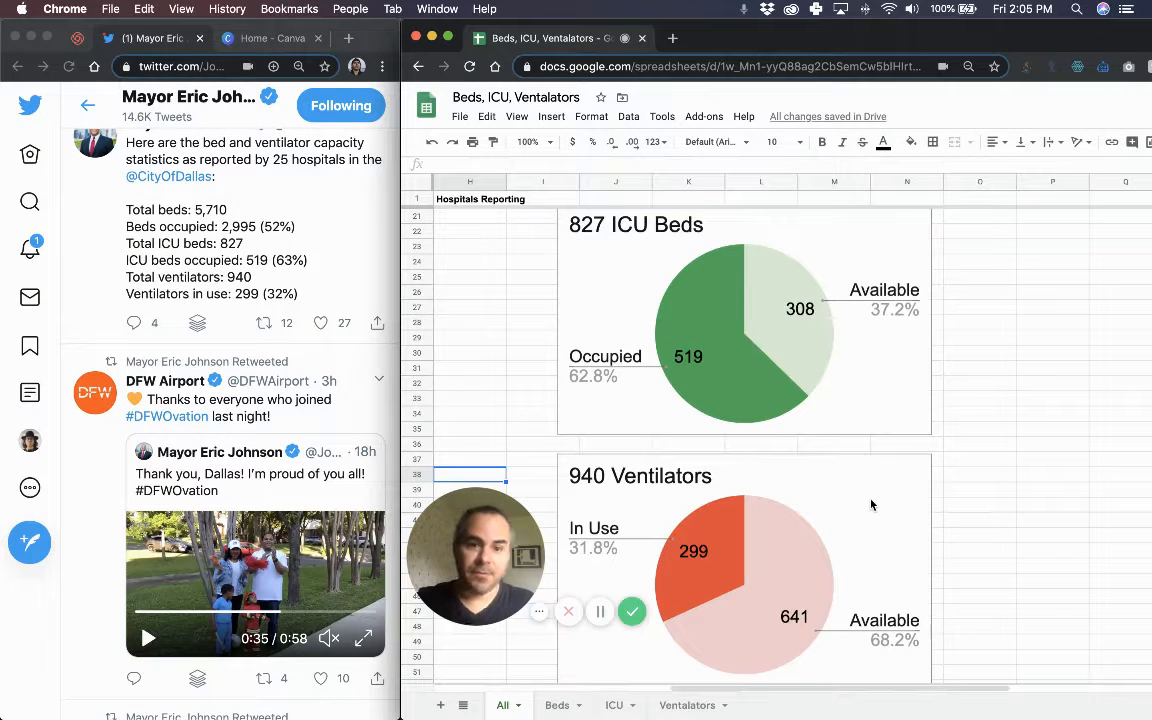
{"action": "scroll", "coordinate": [888, 494], "scroll_direction": "left", "scroll_amount": 5}
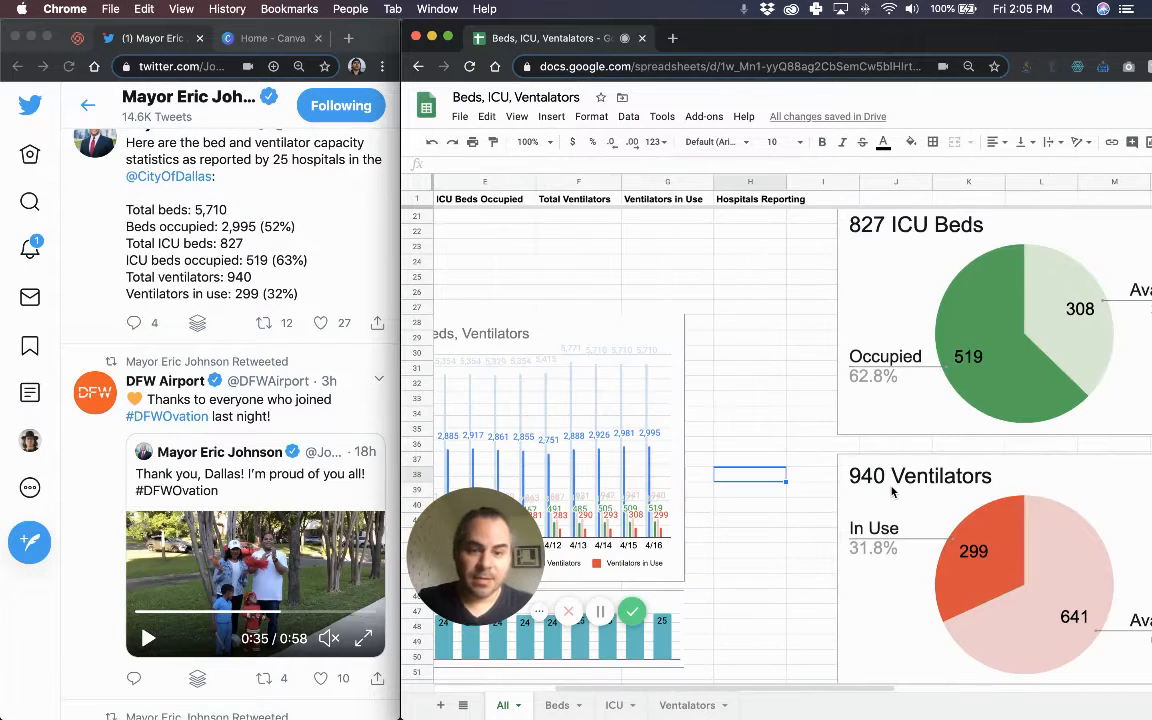
{"action": "scroll", "coordinate": [910, 502], "scroll_direction": "left", "scroll_amount": 5}
{"action": "scroll", "coordinate": [910, 502], "scroll_direction": "left", "scroll_amount": 2}
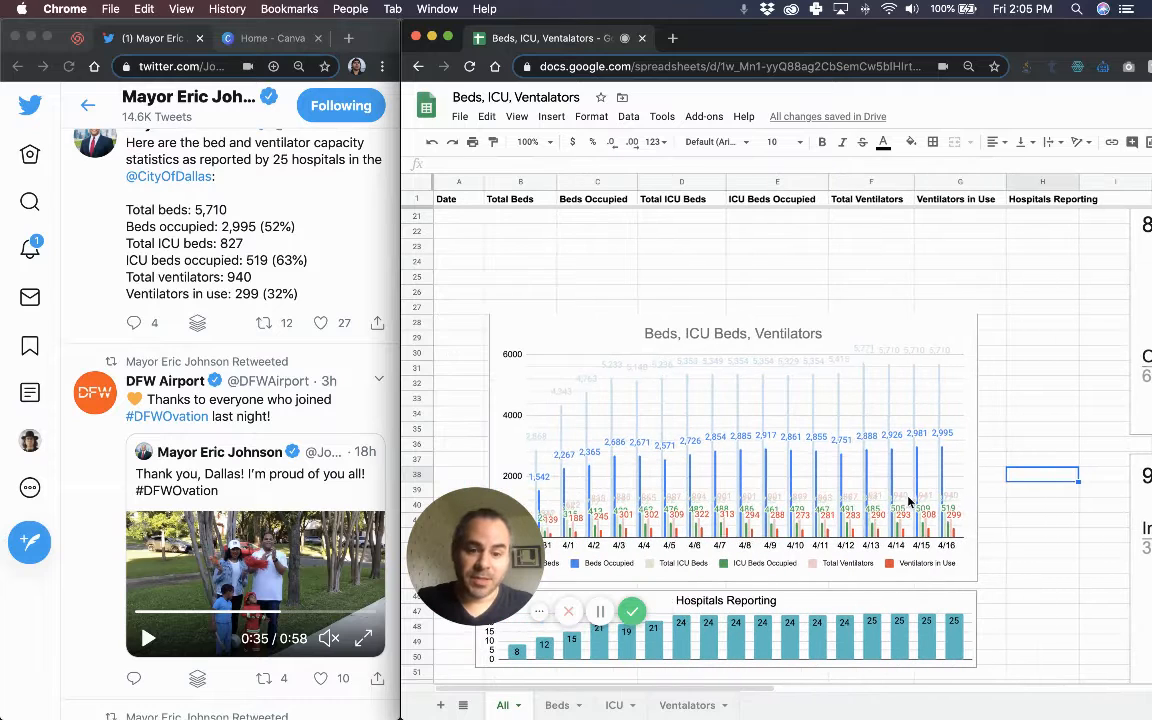
{"action": "left_click", "coordinate": [557, 705]}
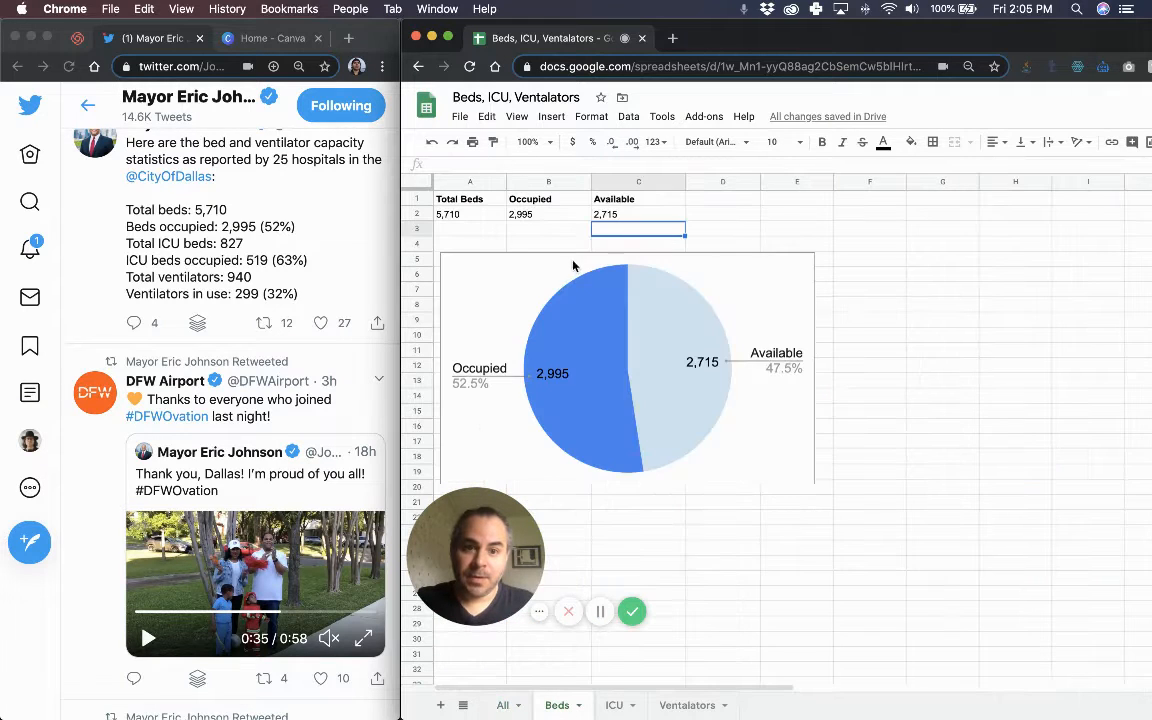
{"action": "left_click", "coordinate": [440, 213]}
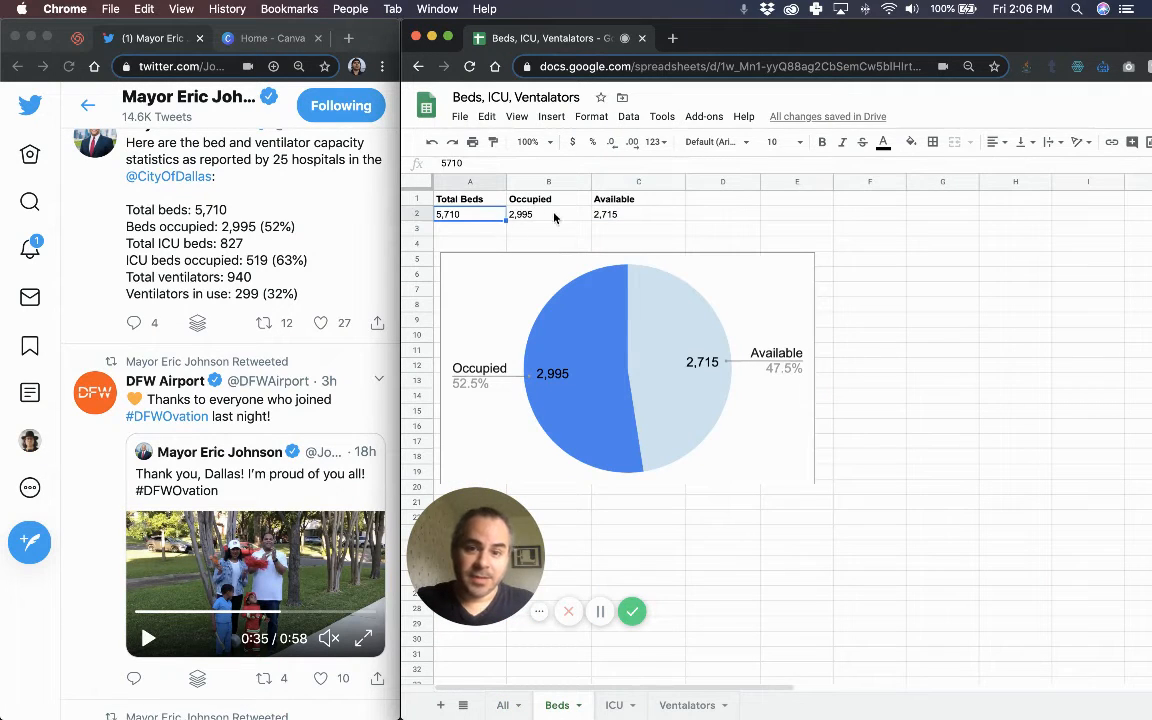
{"action": "left_click", "coordinate": [570, 216]}
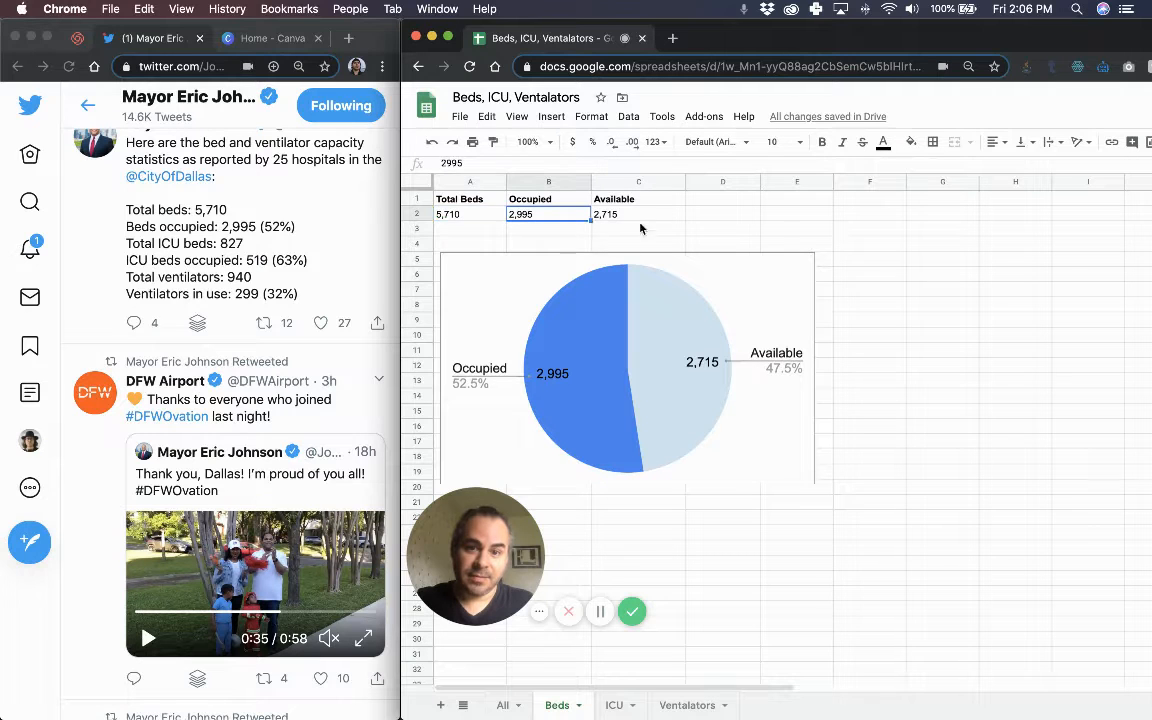
{"action": "left_click", "coordinate": [655, 218], "text": "shift"}
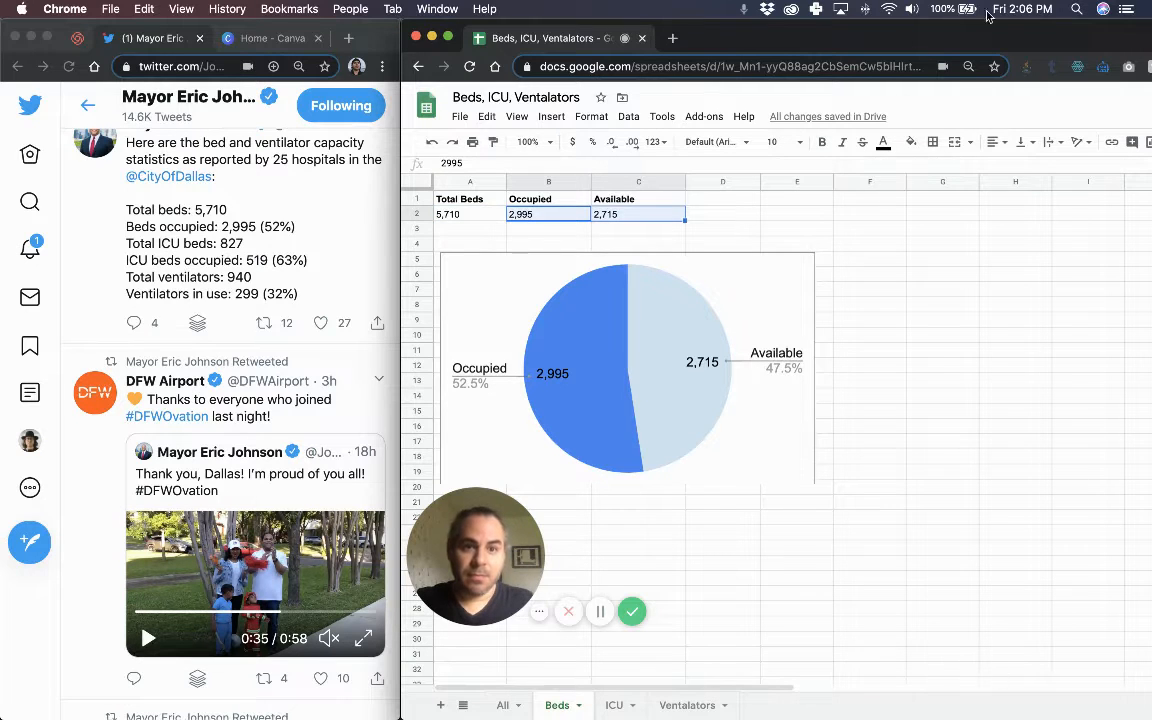
{"action": "left_click_drag", "start_coordinate": [873, 31], "coordinate": [862, 31]}
{"action": "left_click_drag", "start_coordinate": [942, 35], "coordinate": [785, 26]}
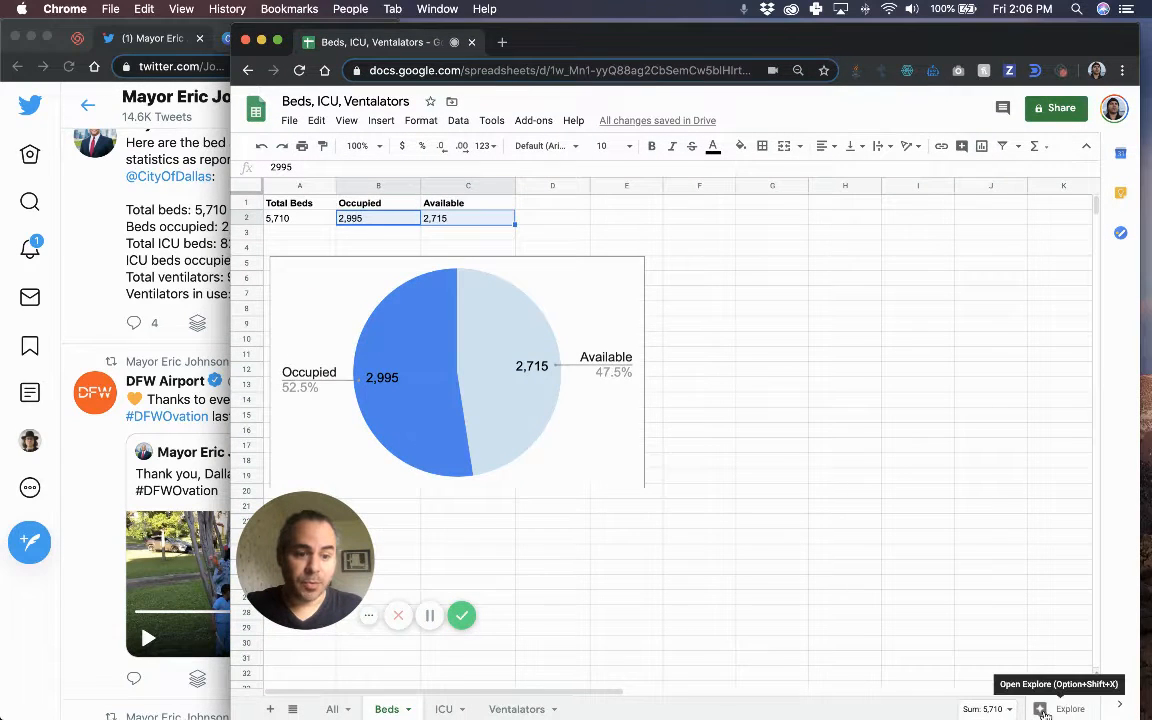
{"action": "left_click", "coordinate": [1045, 711]}
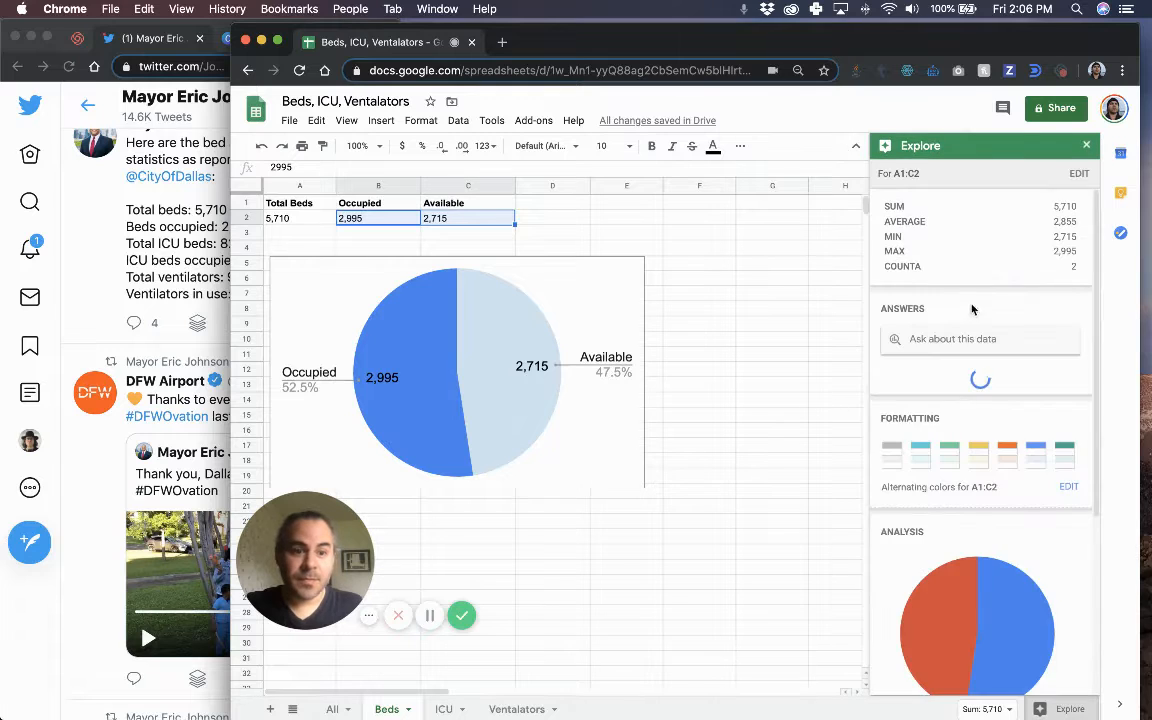
{"action": "scroll", "coordinate": [993, 569], "scroll_direction": "down", "scroll_amount": 5}
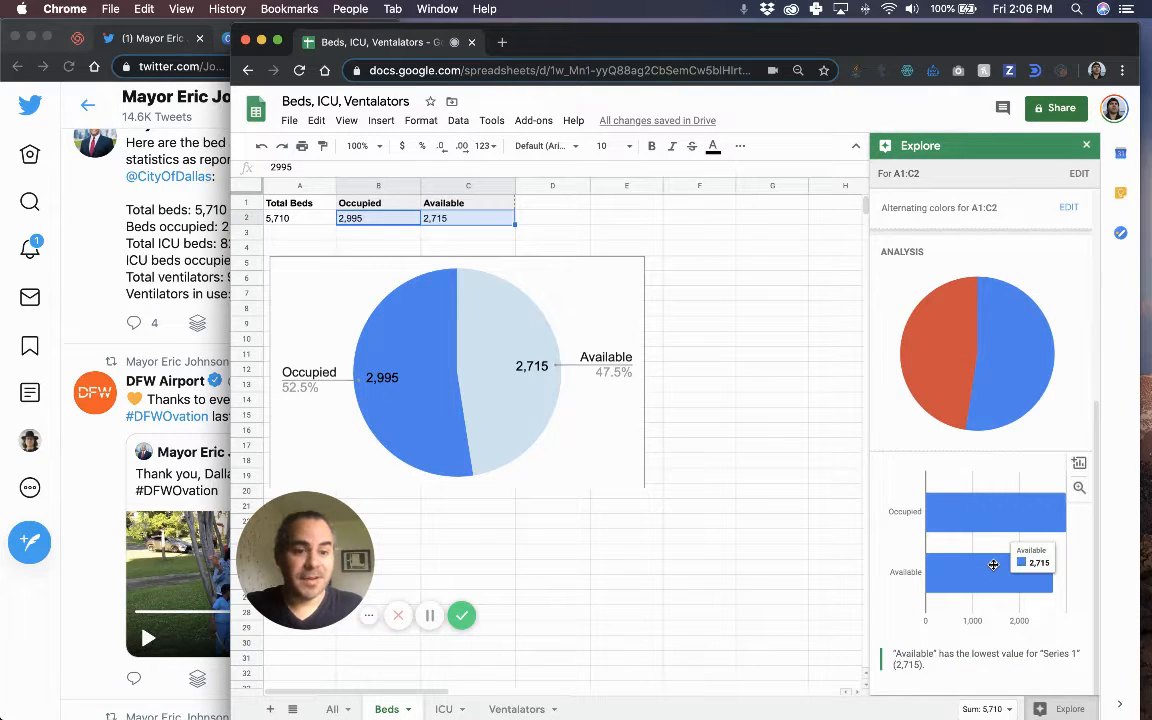
{"action": "scroll", "coordinate": [998, 430], "scroll_direction": "up", "scroll_amount": 5}
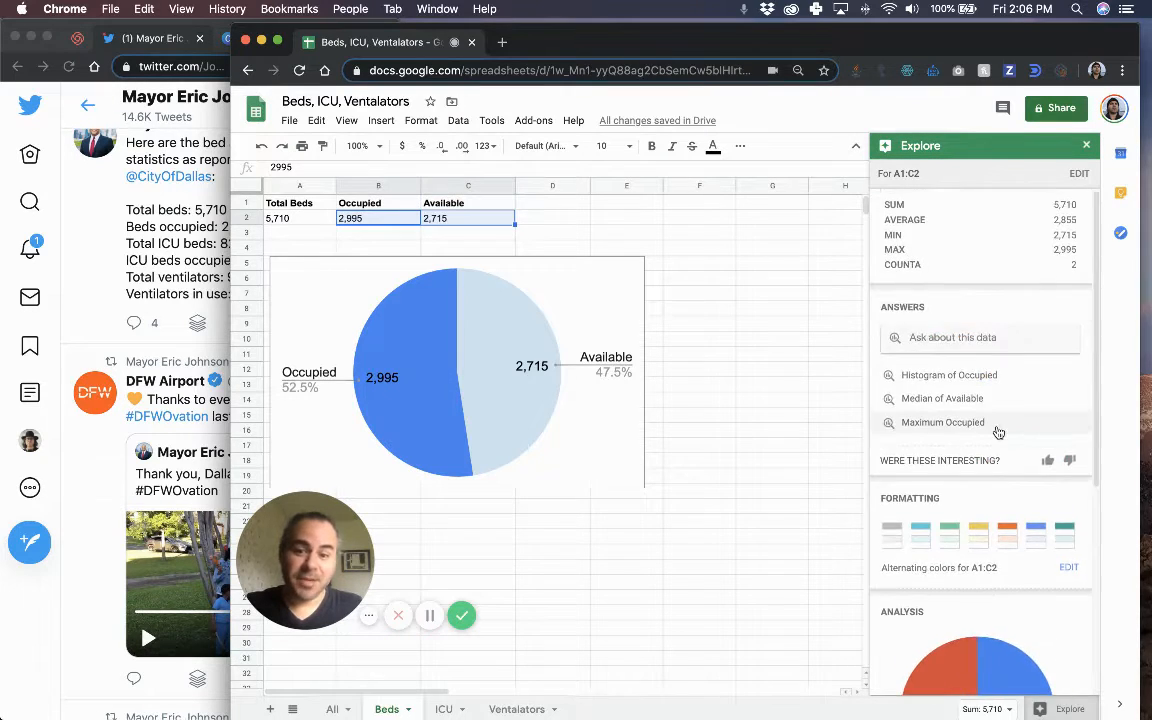
{"action": "scroll", "coordinate": [998, 430], "scroll_direction": "down", "scroll_amount": 4}
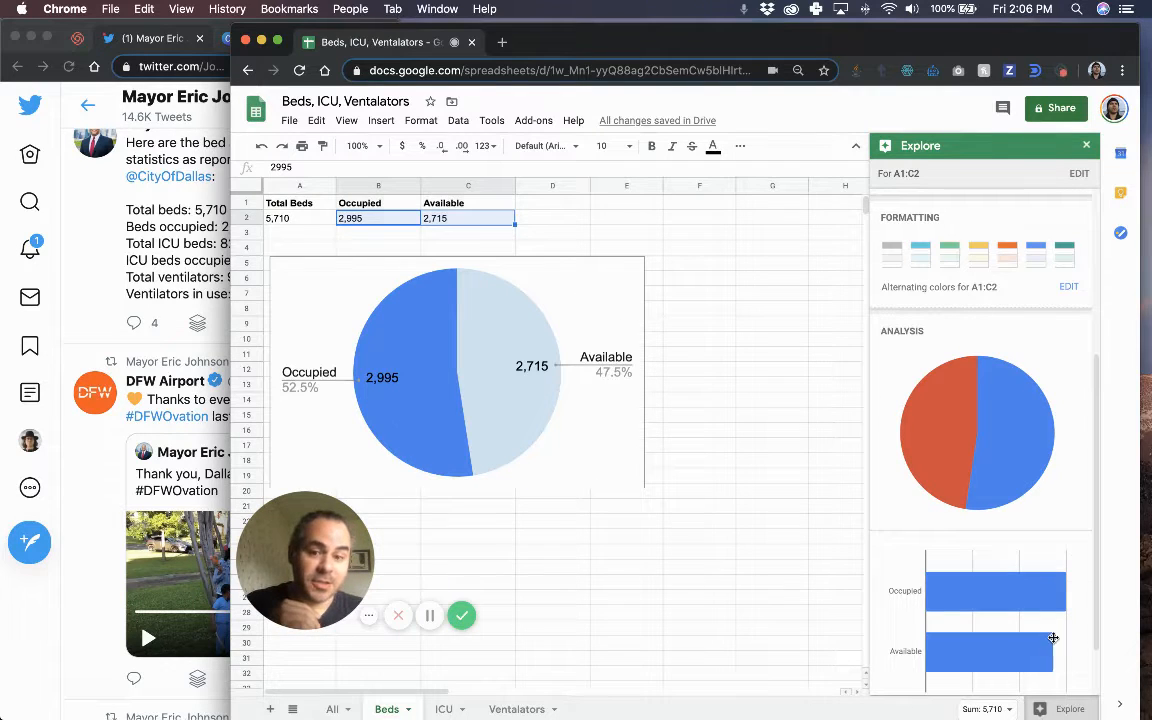
{"action": "left_click", "coordinate": [1086, 149]}
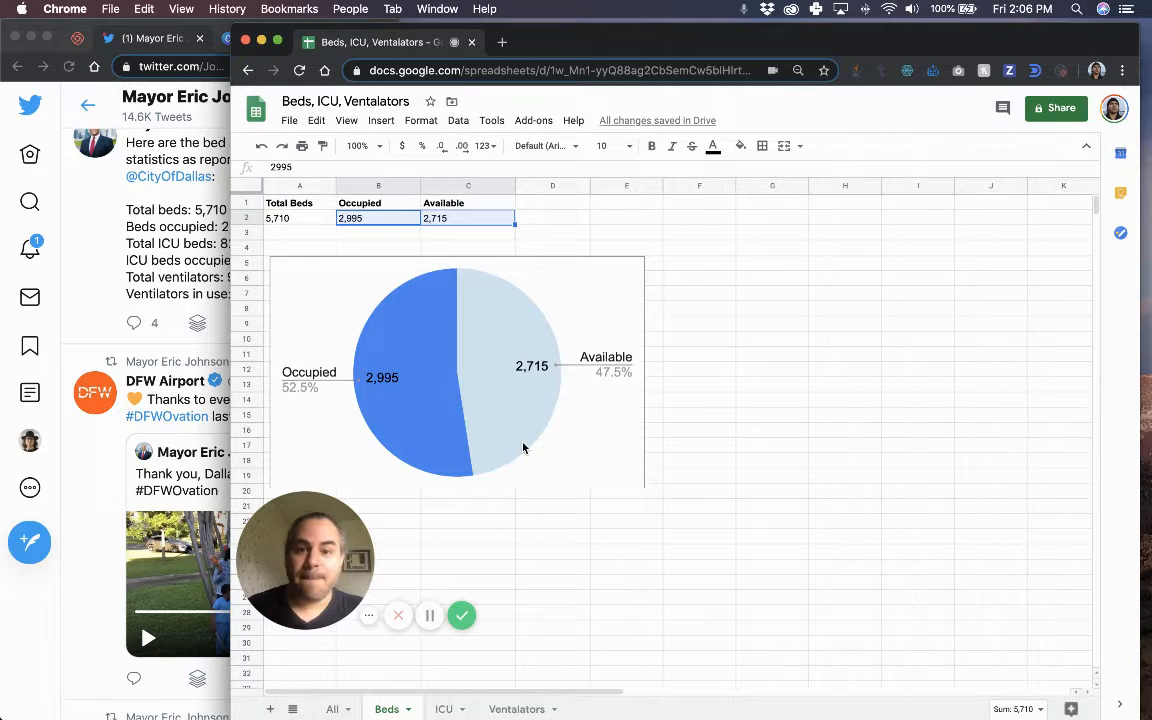
Narrow the spreadsheet window and scroll through the All sheet's pie, bar and line charts through 4/16.
{"action": "left_click_drag", "start_coordinate": [229, 277], "coordinate": [396, 280]}
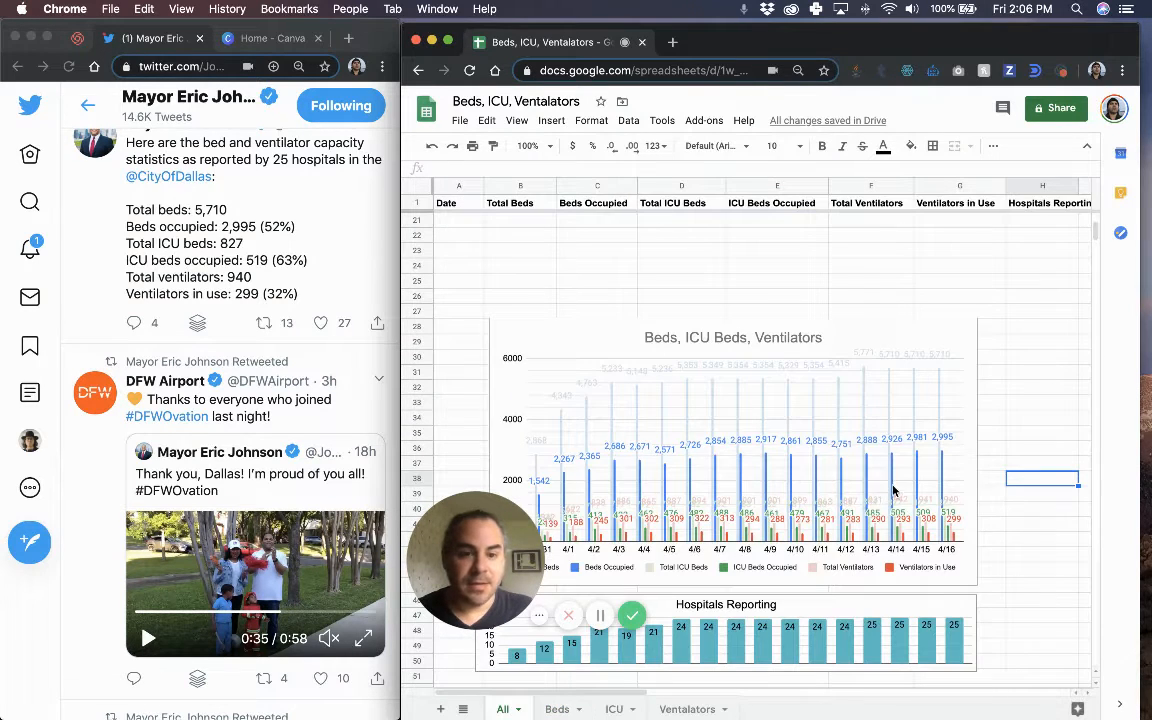
{"action": "scroll", "coordinate": [803, 436], "scroll_direction": "up", "scroll_amount": 10}
{"action": "scroll", "coordinate": [803, 436], "scroll_direction": "right", "scroll_amount": 5}
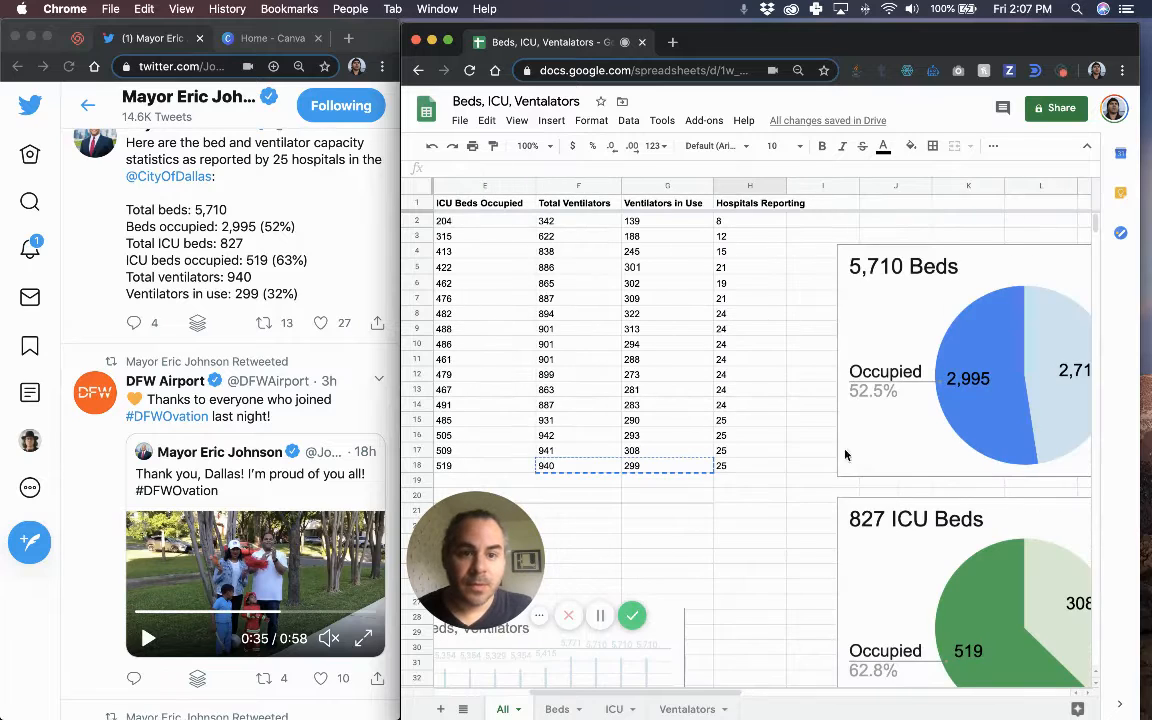
{"action": "scroll", "coordinate": [767, 406], "scroll_direction": "right", "scroll_amount": 3}
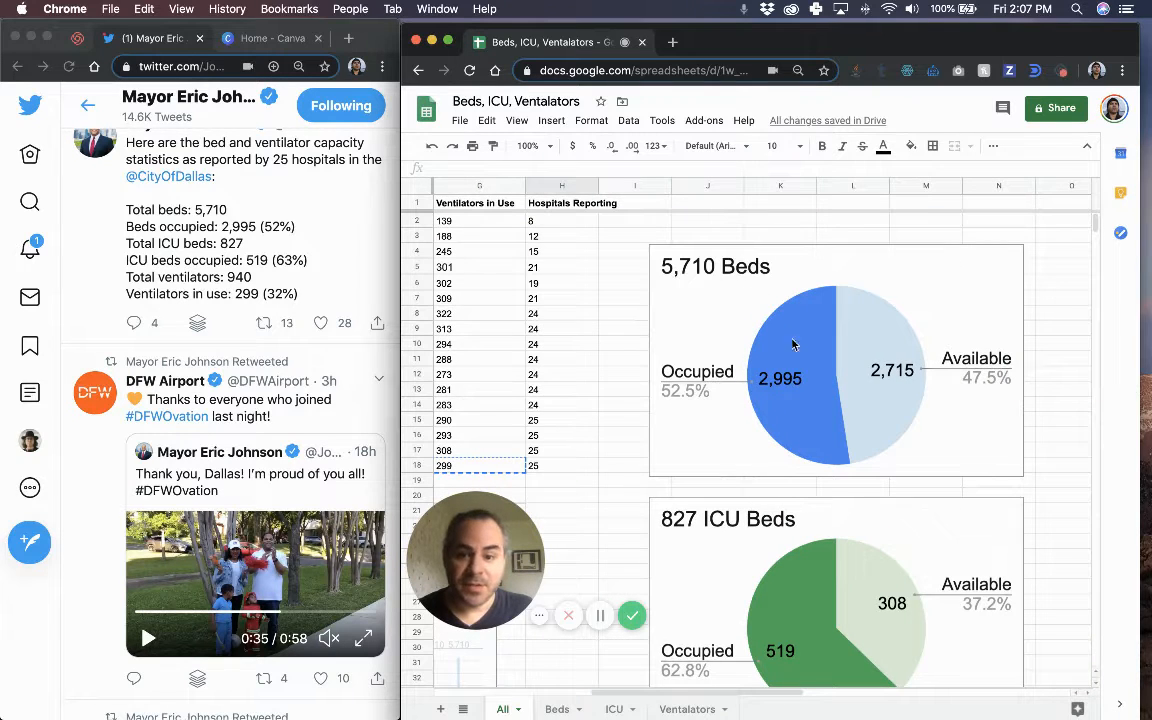
{"action": "scroll", "coordinate": [826, 477], "scroll_direction": "down", "scroll_amount": 8}
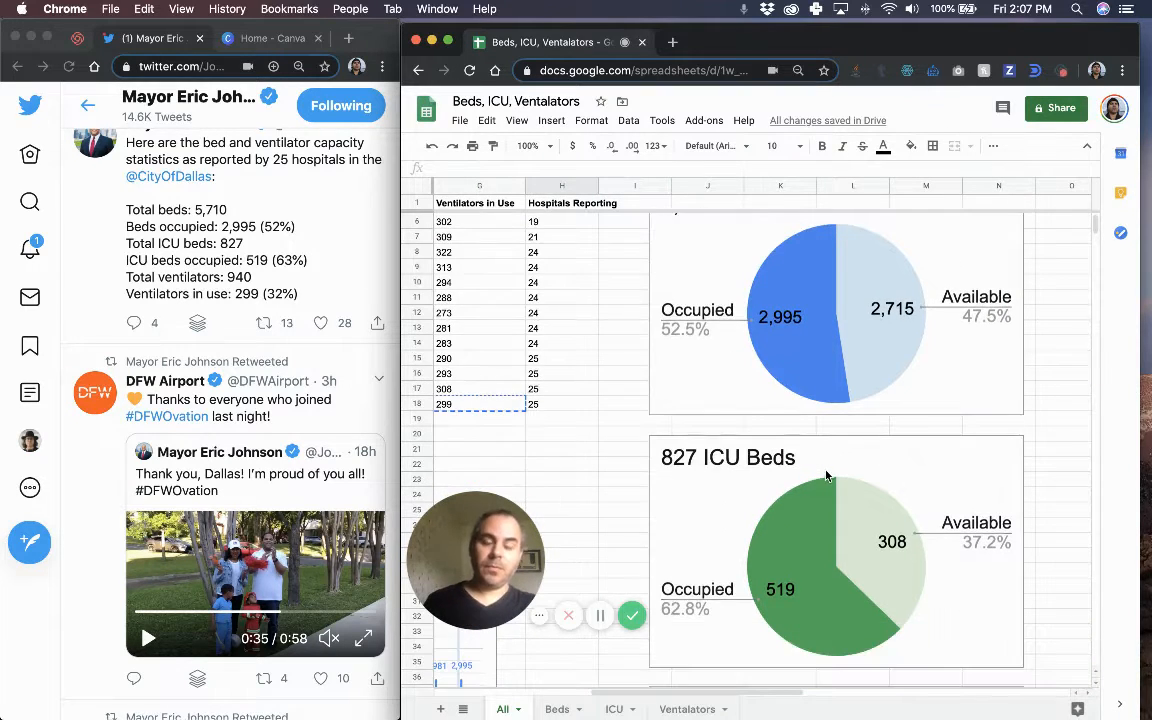
{"action": "scroll", "coordinate": [803, 478], "scroll_direction": "left", "scroll_amount": 6}
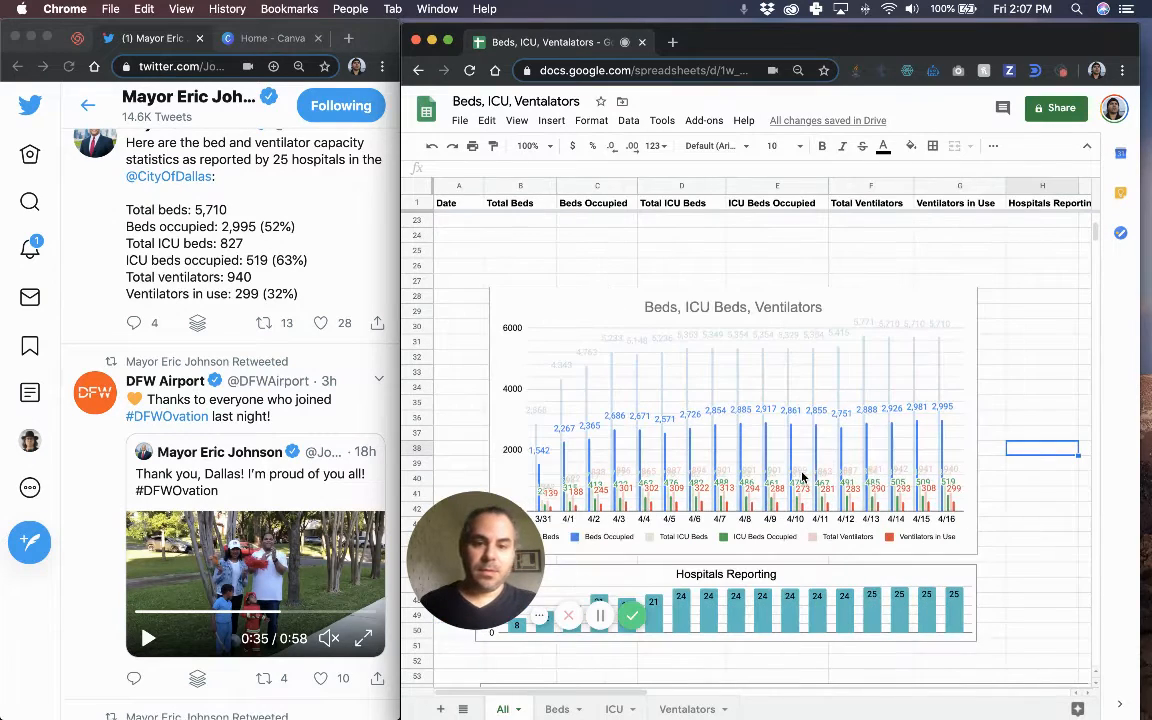
{"action": "scroll", "coordinate": [803, 478], "scroll_direction": "up", "scroll_amount": 10}
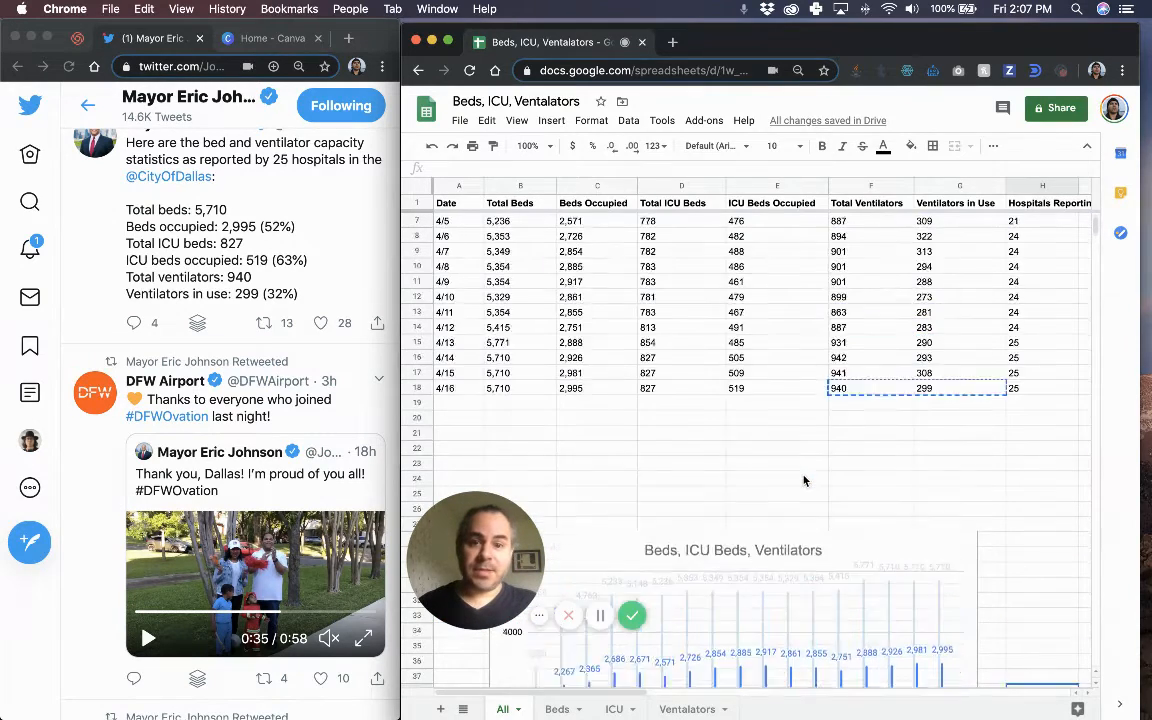
{"action": "scroll", "coordinate": [803, 480], "scroll_direction": "down", "scroll_amount": 15}
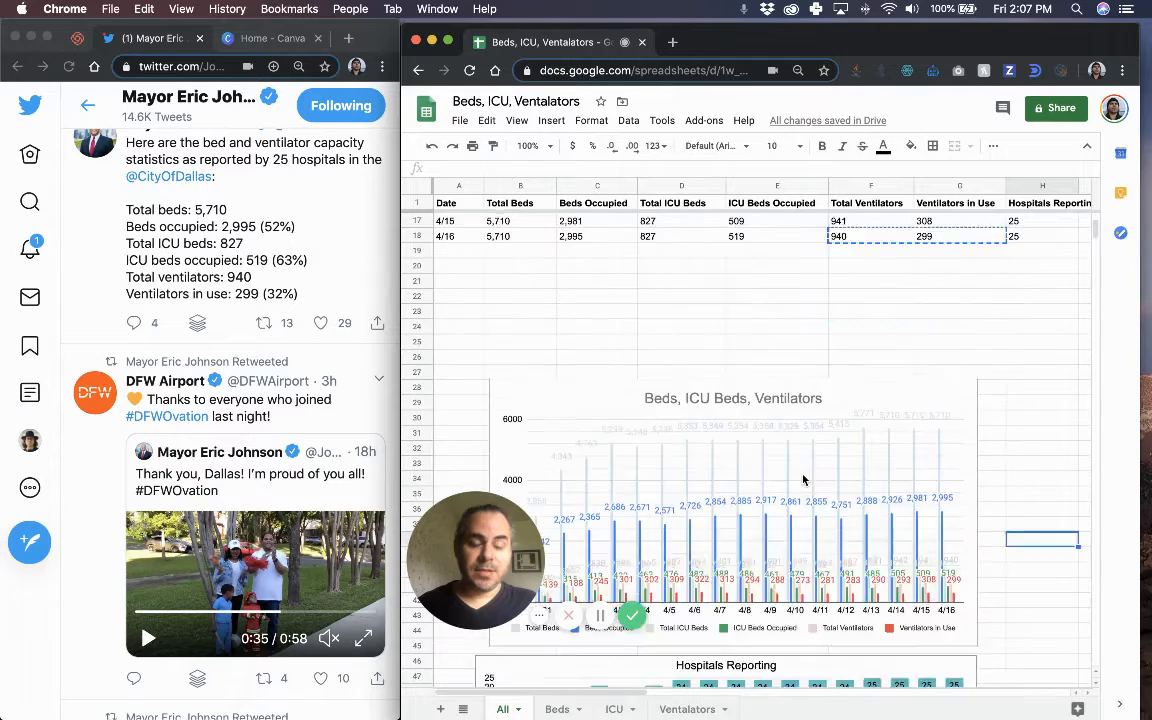
{"action": "scroll", "coordinate": [942, 410], "scroll_direction": "down", "scroll_amount": 2}
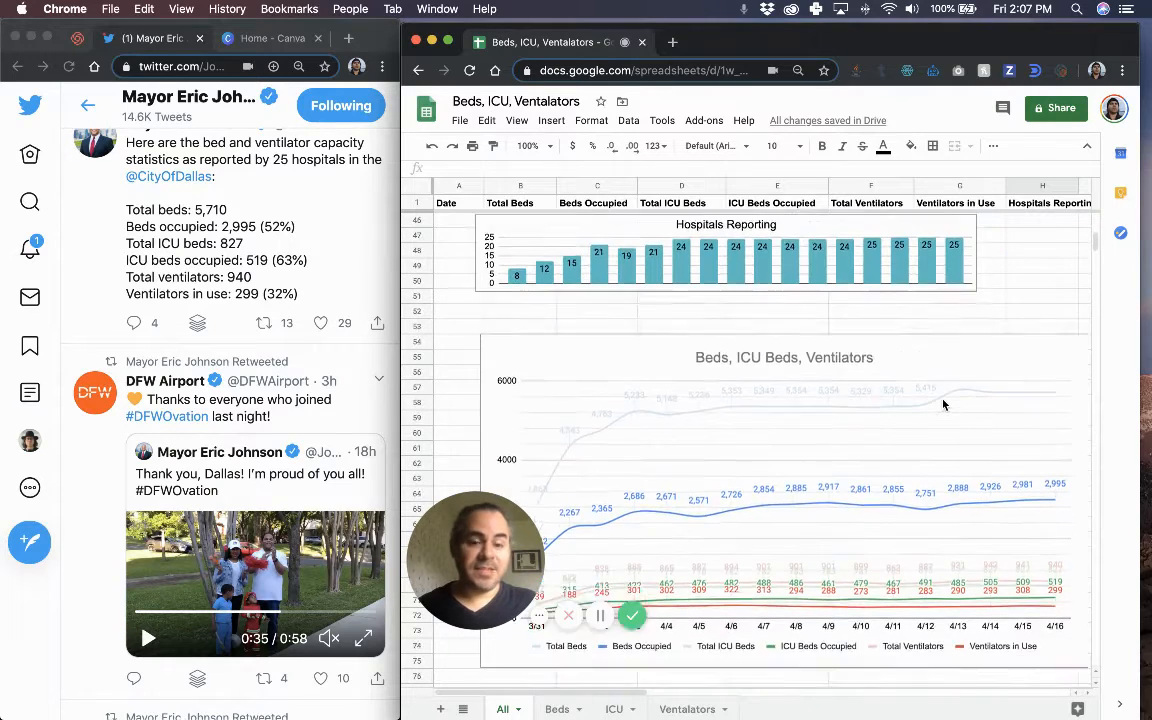
Download the Beds, ICU Beds, Ventilators line chart as an SVG file.
{"action": "left_click", "coordinate": [1050, 333]}
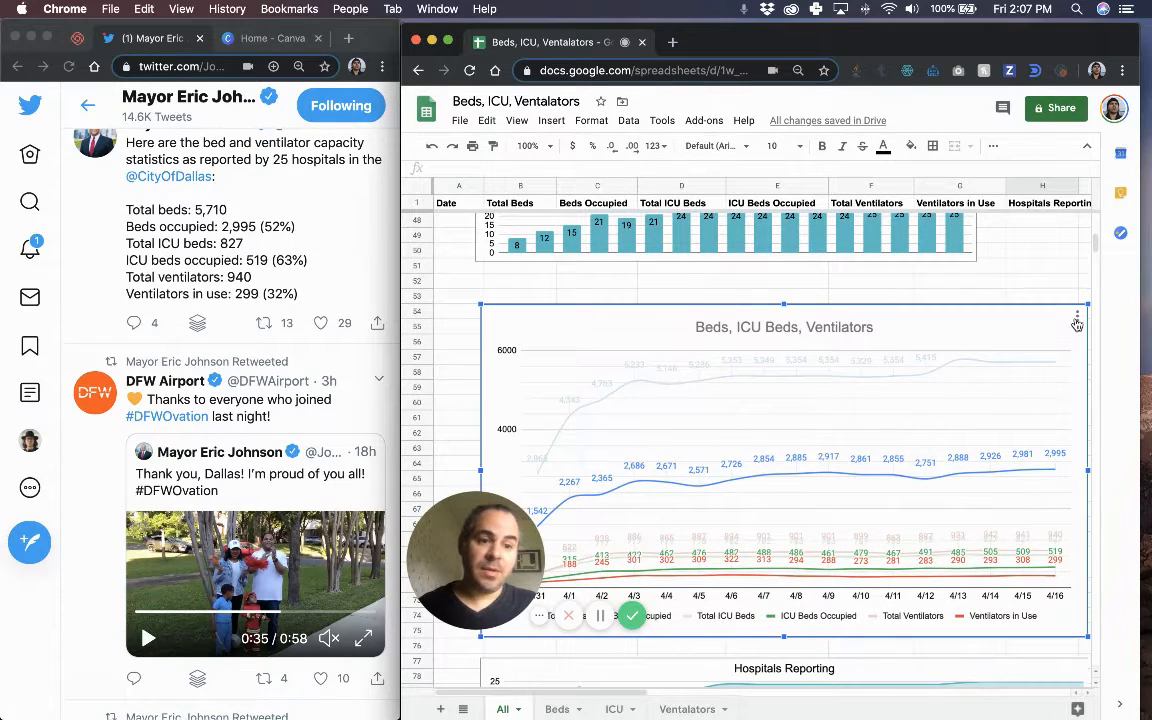
{"action": "left_click", "coordinate": [1077, 318]}
{"action": "mouse_move", "coordinate": [1062, 383]}
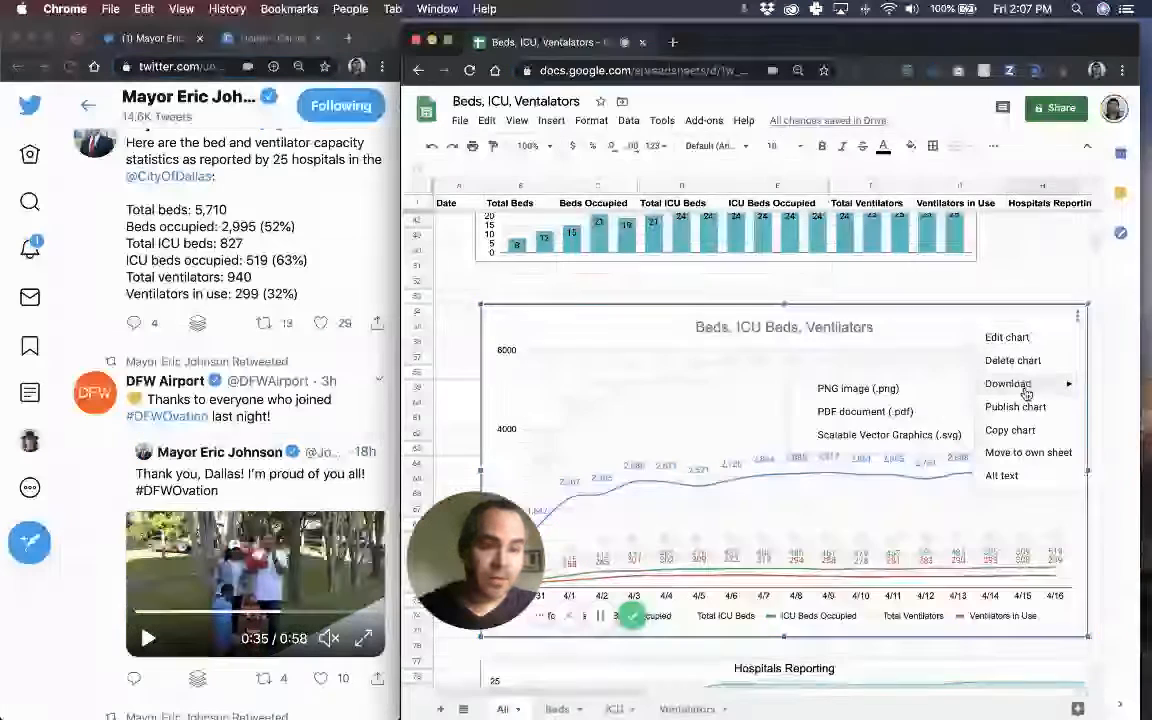
{"action": "left_click", "coordinate": [896, 436]}
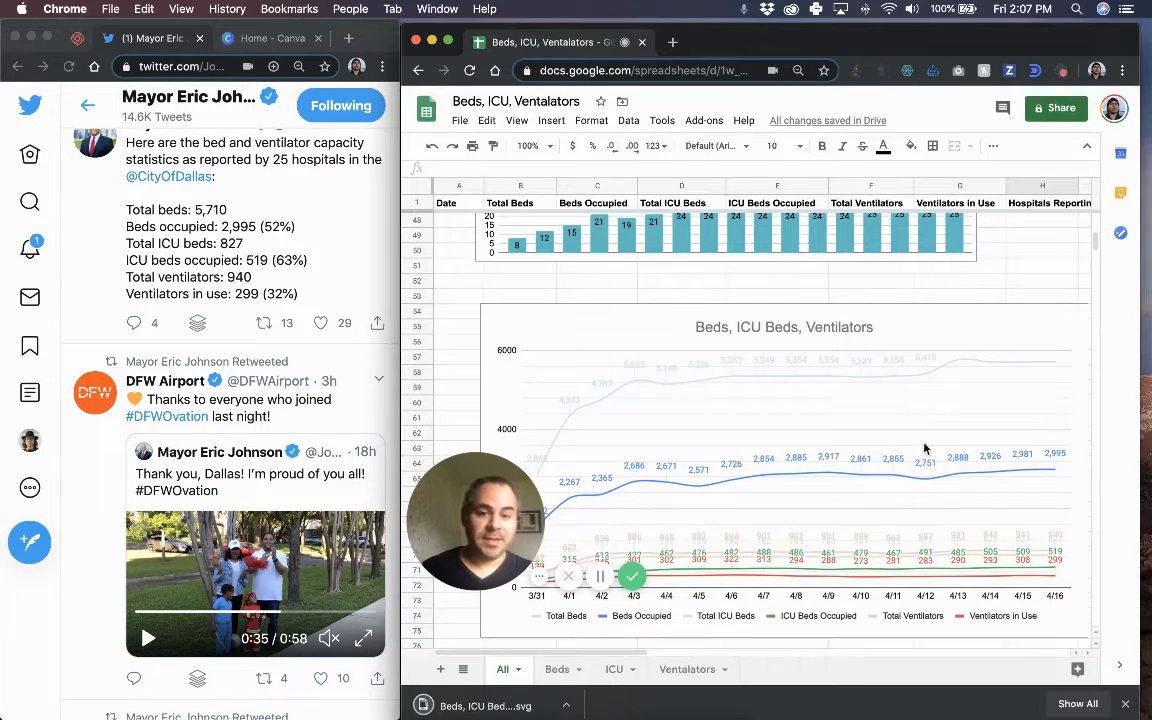
Download the Hospitals Reporting bar chart as an SVG file.
{"action": "scroll", "coordinate": [978, 472], "scroll_direction": "down", "scroll_amount": 5}
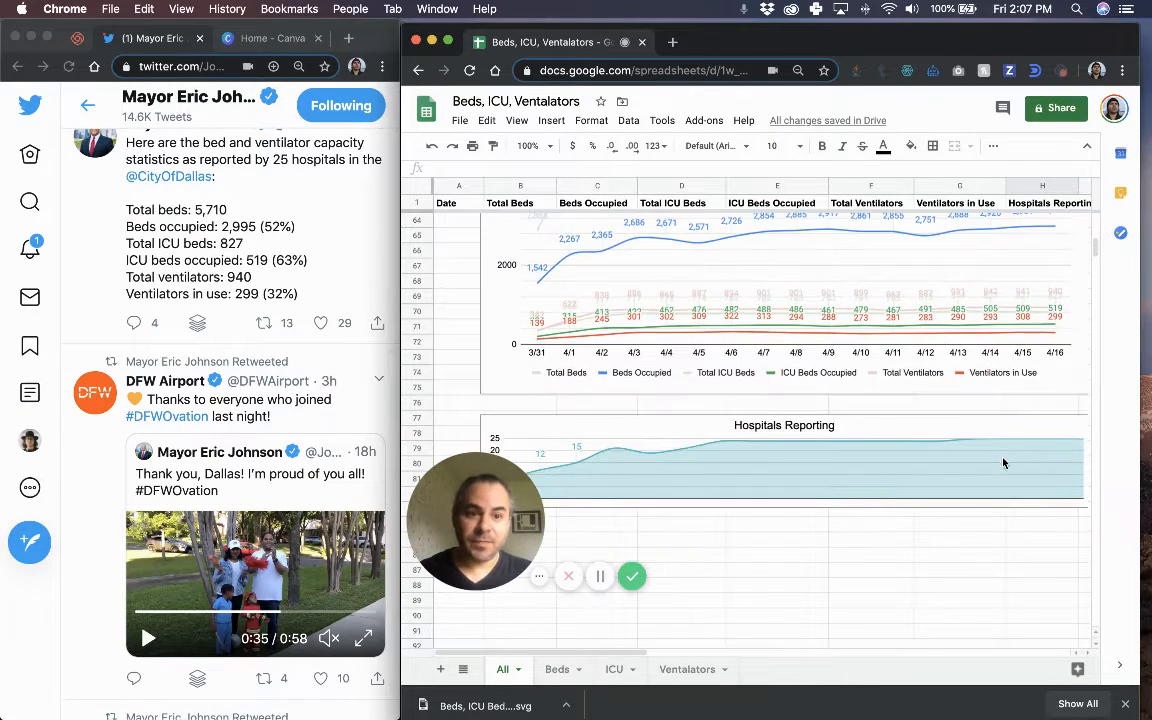
{"action": "scroll", "coordinate": [1005, 461], "scroll_direction": "up", "scroll_amount": 5}
{"action": "scroll", "coordinate": [1005, 462], "scroll_direction": "up", "scroll_amount": 2}
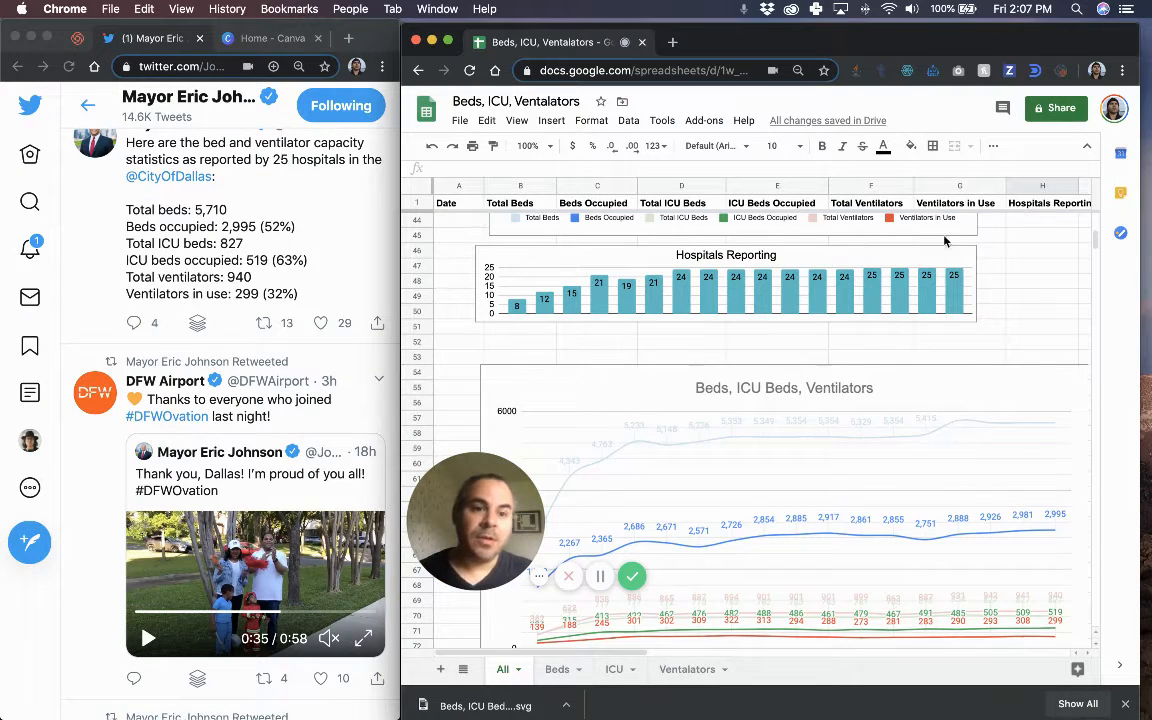
{"action": "left_click", "coordinate": [967, 259]}
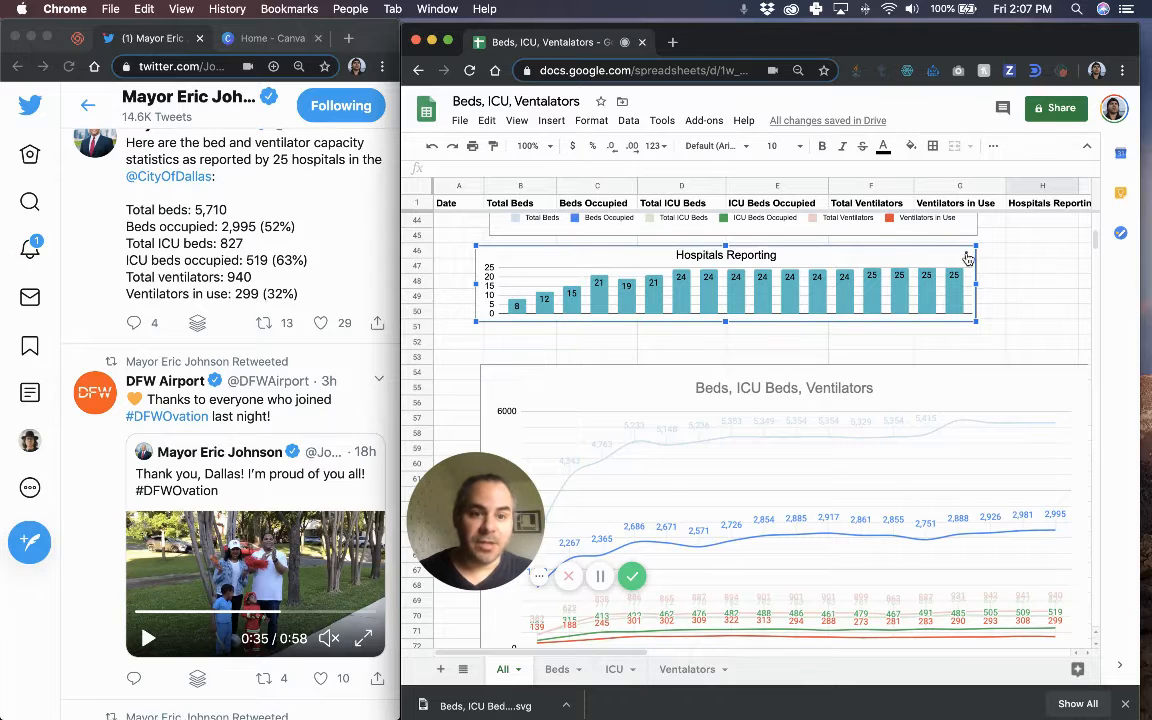
{"action": "left_click", "coordinate": [966, 258]}
{"action": "mouse_move", "coordinate": [918, 330]}
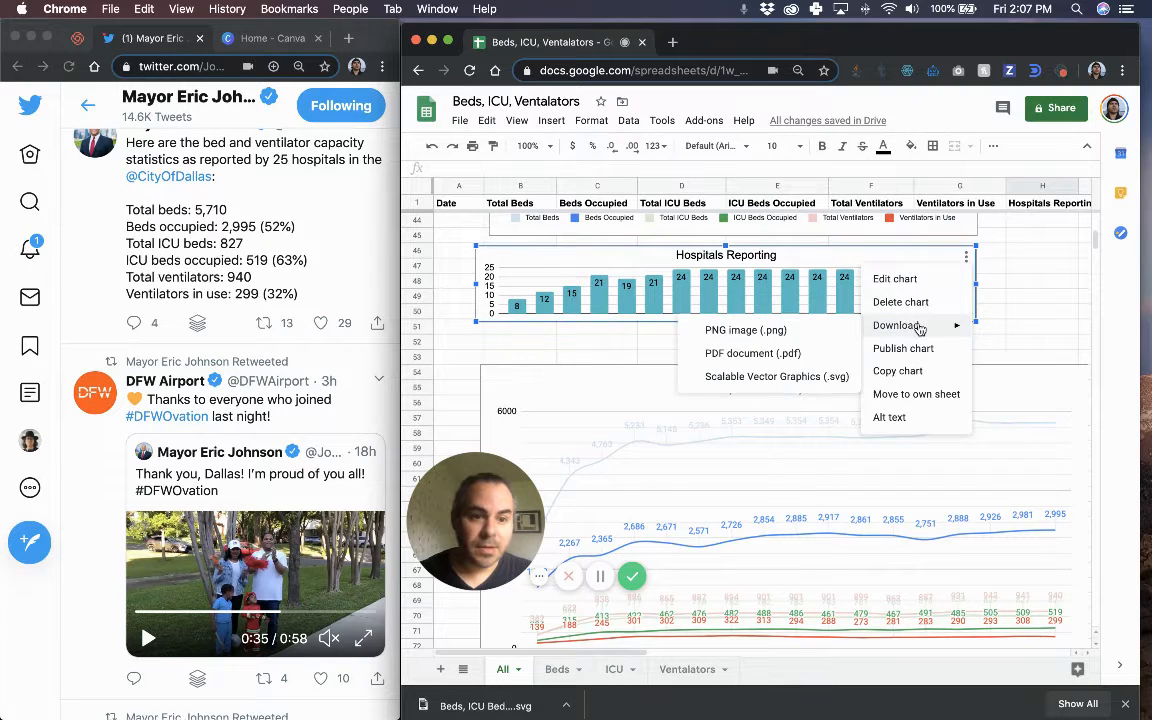
{"action": "left_click", "coordinate": [760, 376]}
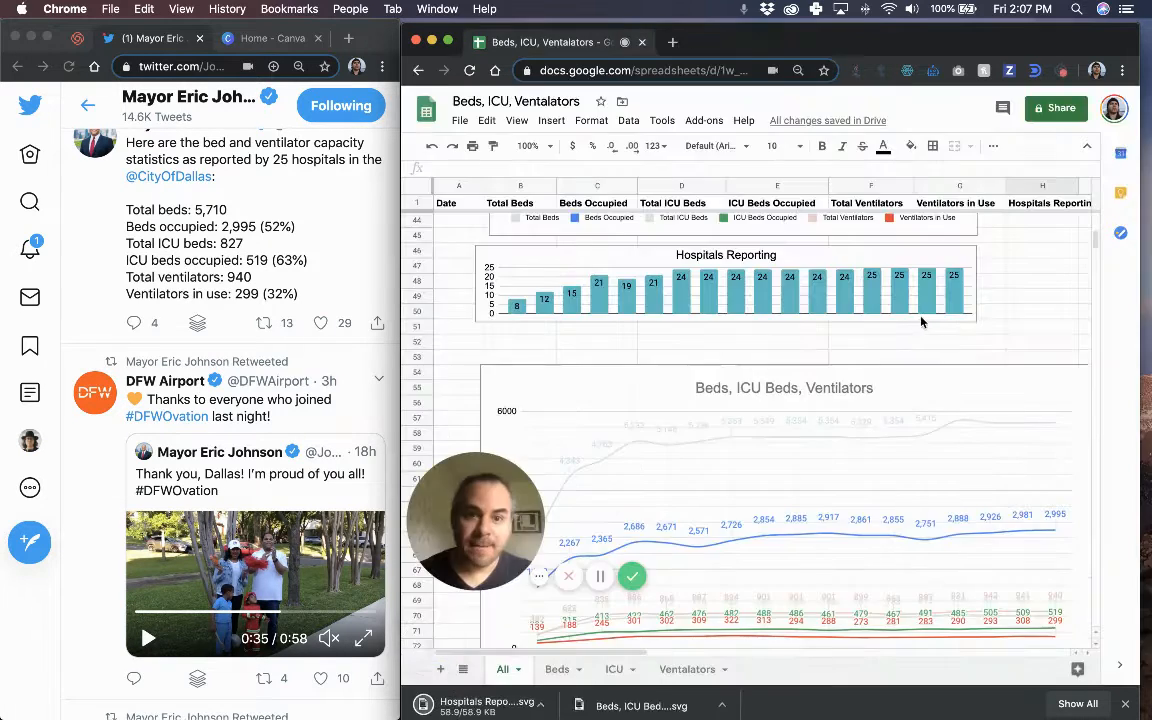
{"action": "scroll", "coordinate": [922, 321], "scroll_direction": "up", "scroll_amount": 2}
{"action": "scroll", "coordinate": [922, 321], "scroll_direction": "right", "scroll_amount": 1}
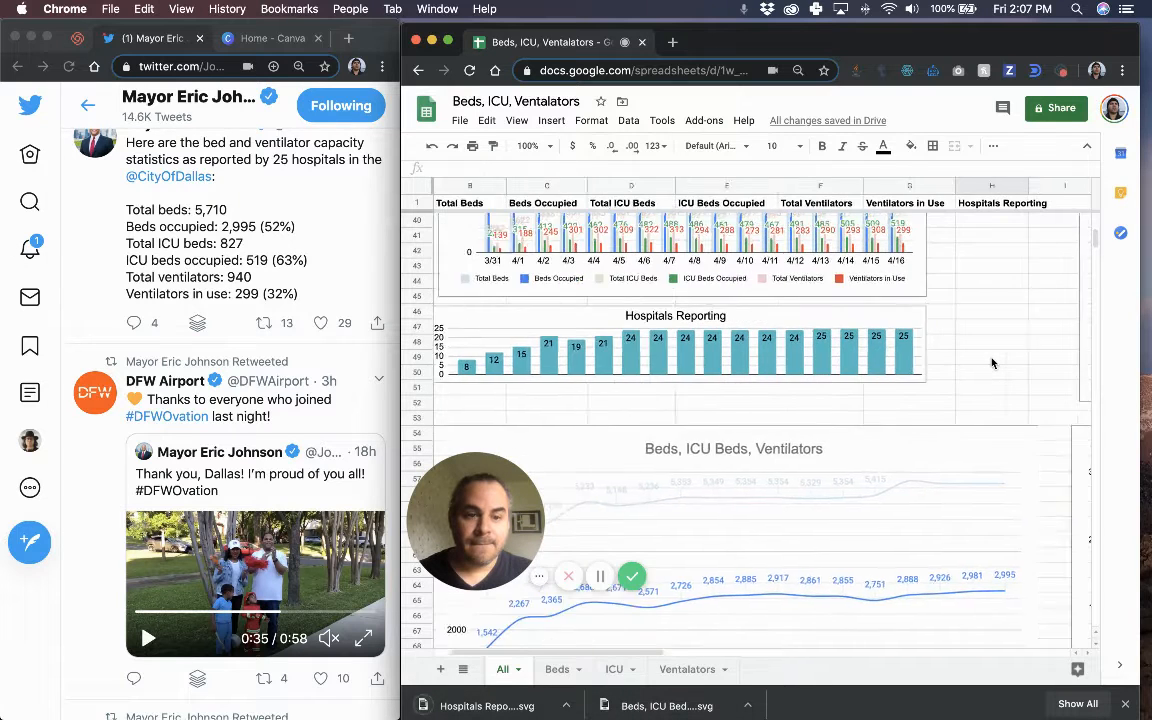
{"action": "scroll", "coordinate": [991, 363], "scroll_direction": "right", "scroll_amount": 5}
{"action": "scroll", "coordinate": [991, 364], "scroll_direction": "up", "scroll_amount": 5}
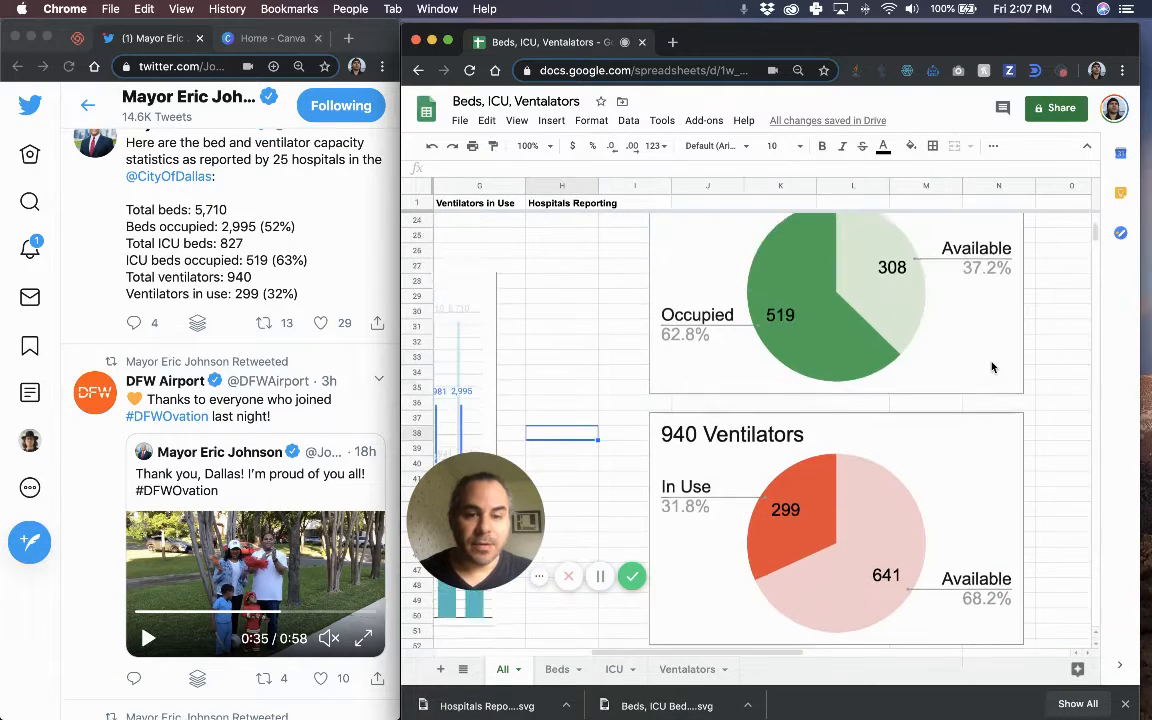
{"action": "scroll", "coordinate": [992, 366], "scroll_direction": "up", "scroll_amount": 3}
{"action": "scroll", "coordinate": [800, 320], "scroll_direction": "up", "scroll_amount": 6}
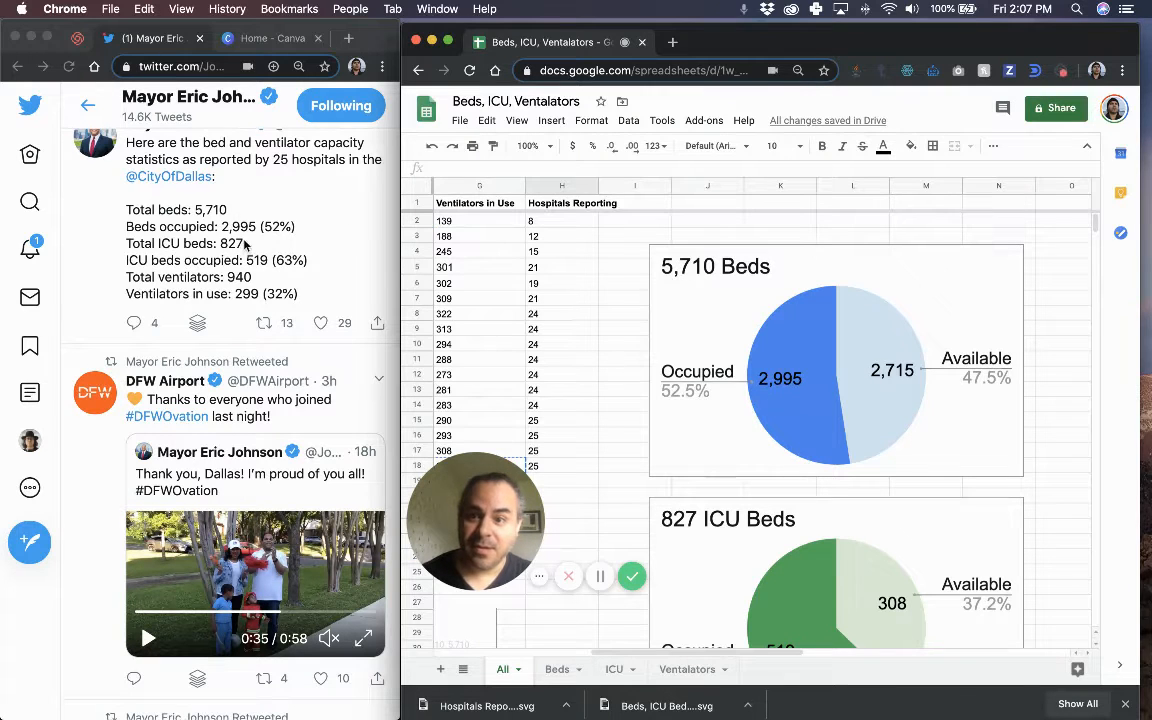
{"action": "scroll", "coordinate": [820, 430], "scroll_direction": "down", "scroll_amount": 5}
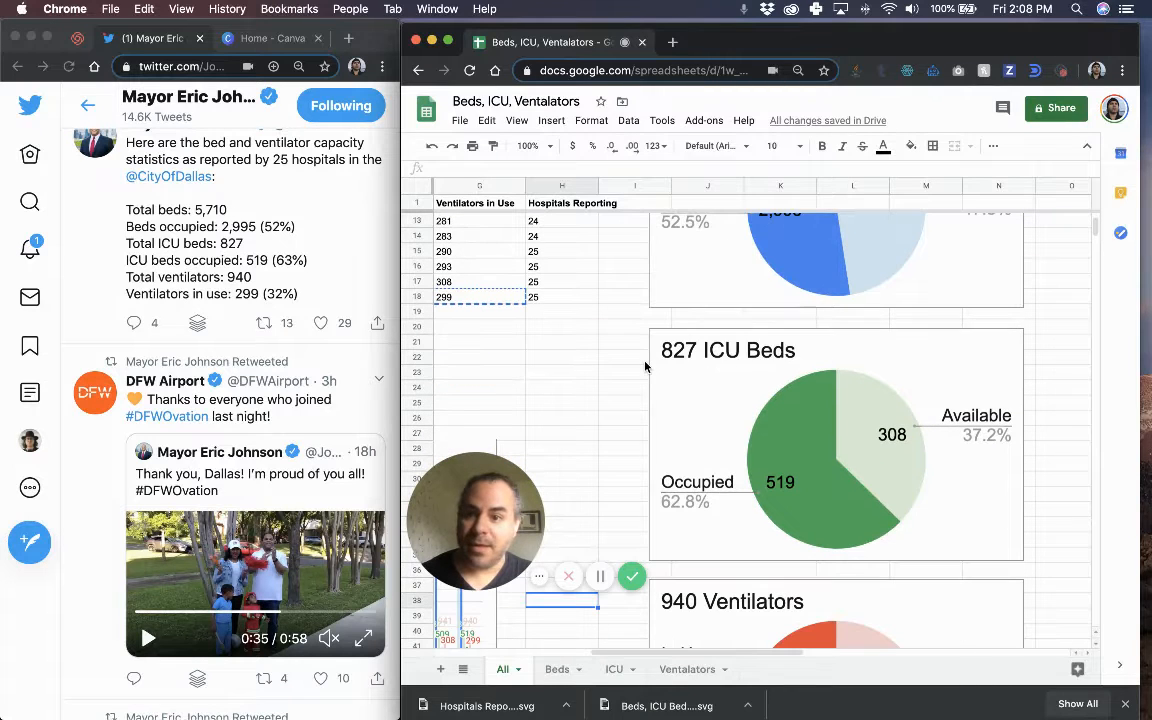
{"action": "scroll", "coordinate": [710, 430], "scroll_direction": "down", "scroll_amount": 5}
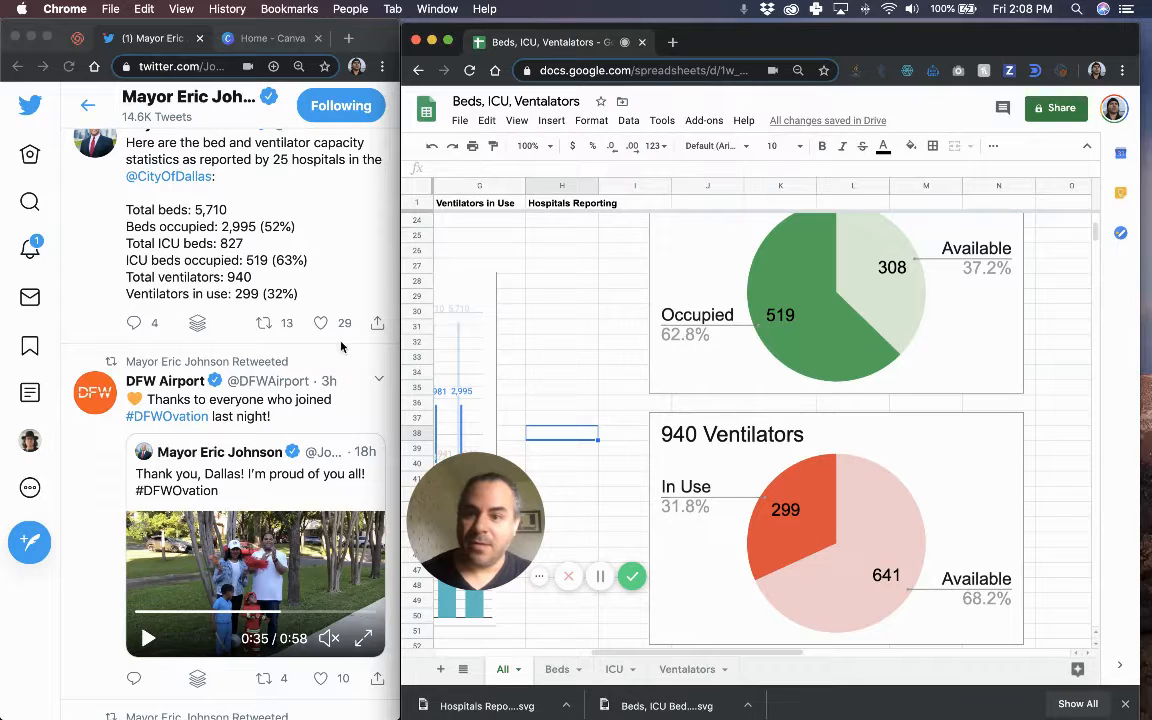
{"action": "scroll", "coordinate": [745, 346], "scroll_direction": "up", "scroll_amount": 10}
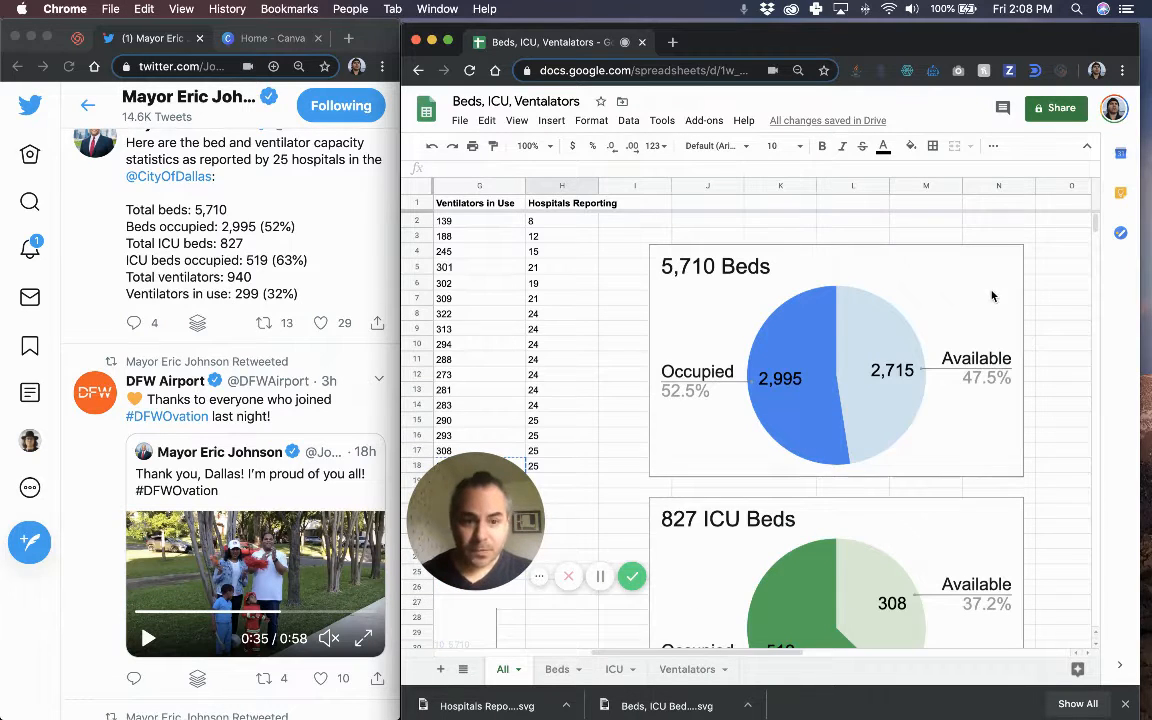
Download the 5,710 Beds and 827 ICU Beds pie charts as SVG files.
{"action": "left_click", "coordinate": [993, 296]}
{"action": "left_click", "coordinate": [1014, 258]}
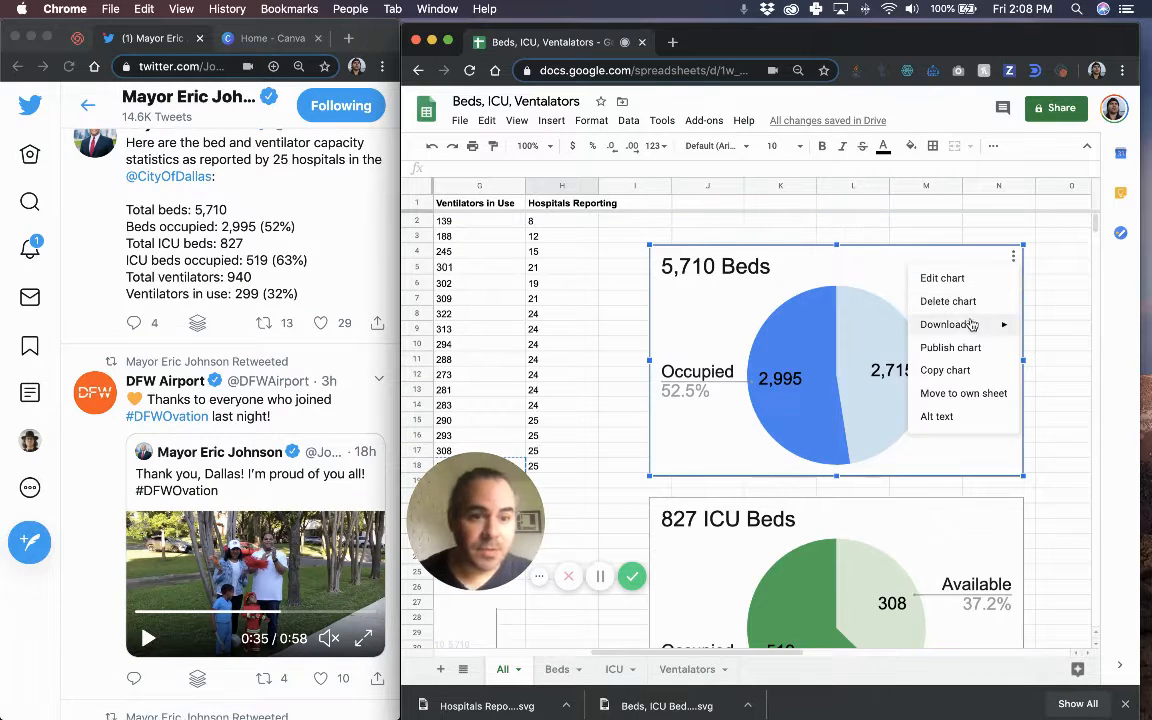
{"action": "mouse_move", "coordinate": [951, 326]}
{"action": "left_click", "coordinate": [871, 377]}
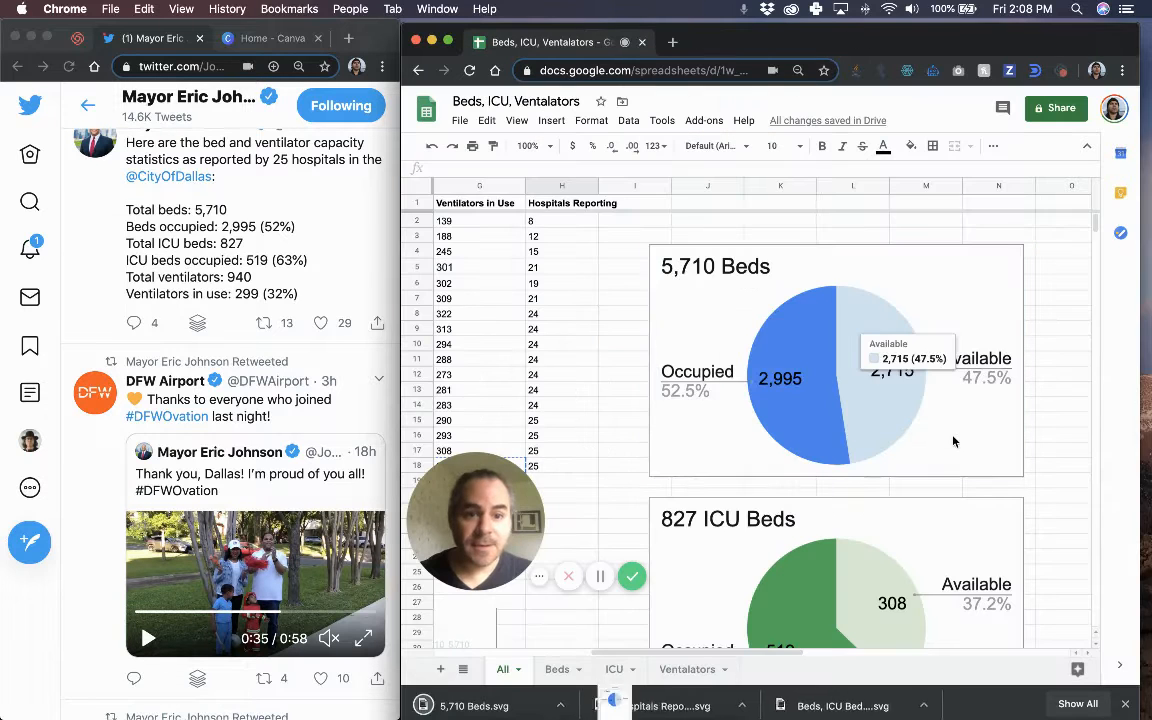
{"action": "scroll", "coordinate": [955, 441], "scroll_direction": "down", "scroll_amount": 3}
{"action": "left_click", "coordinate": [1015, 380]}
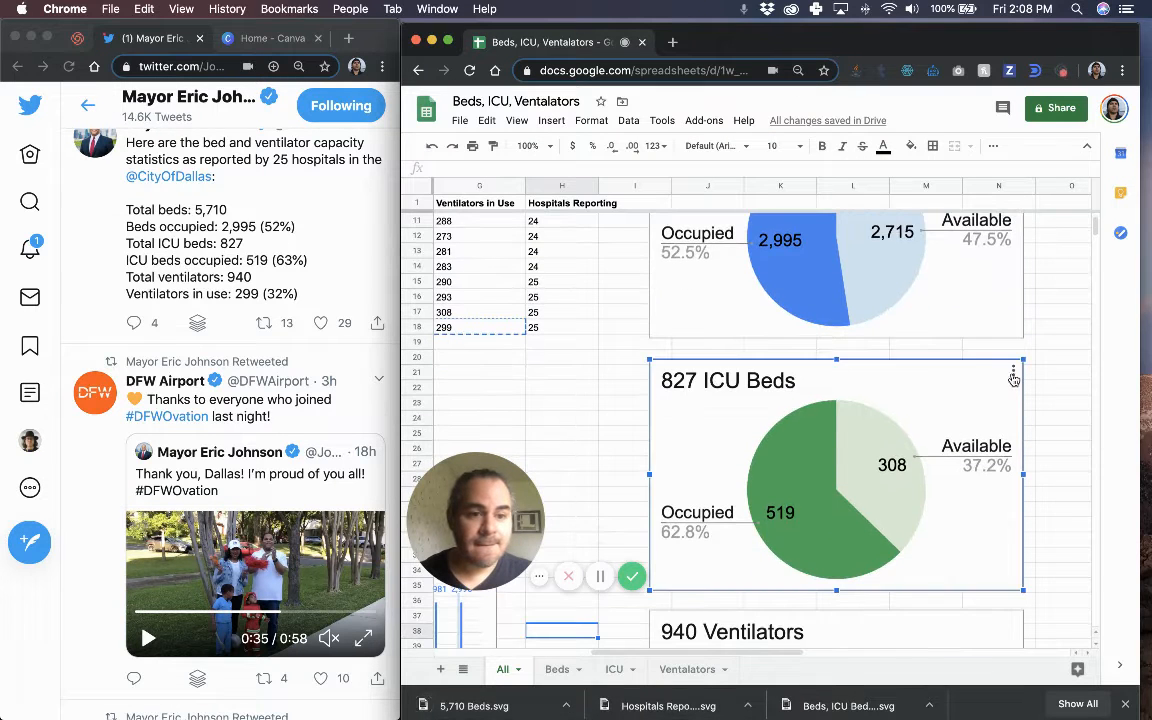
{"action": "left_click", "coordinate": [1013, 371]}
{"action": "mouse_move", "coordinate": [957, 440]}
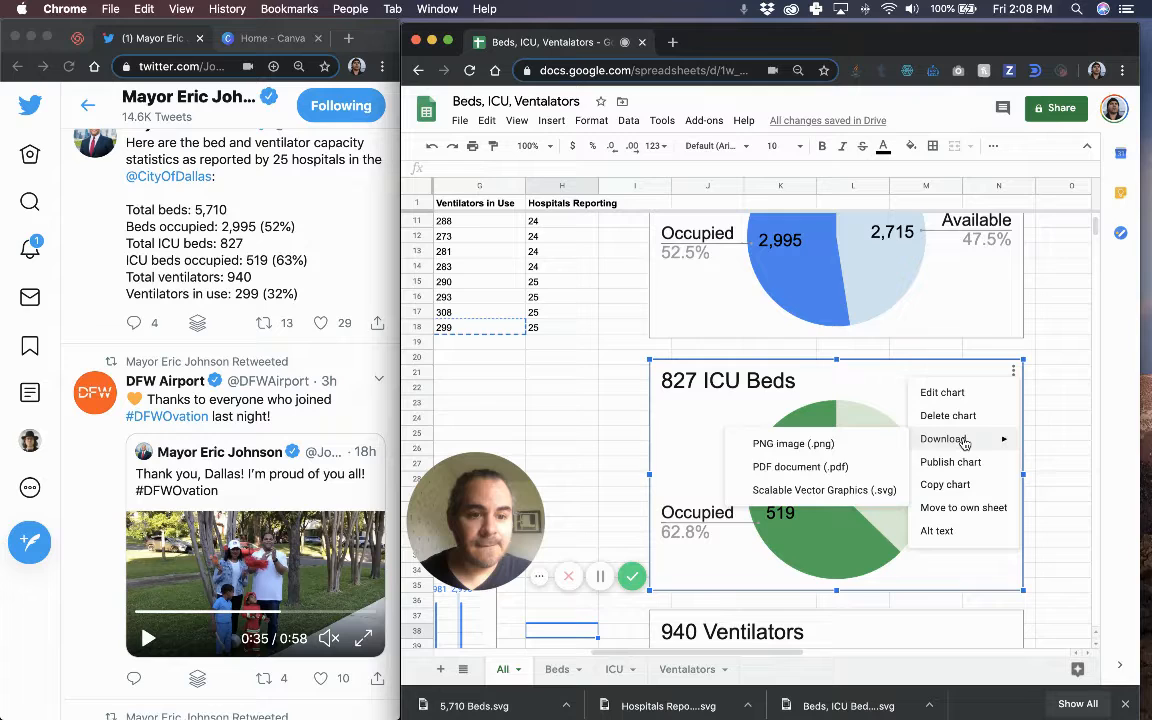
{"action": "left_click", "coordinate": [872, 486]}
Download the 940 Ventilators pie as SVG, then scroll back to the sheet's top-left.
{"action": "scroll", "coordinate": [985, 410], "scroll_direction": "down", "scroll_amount": 5}
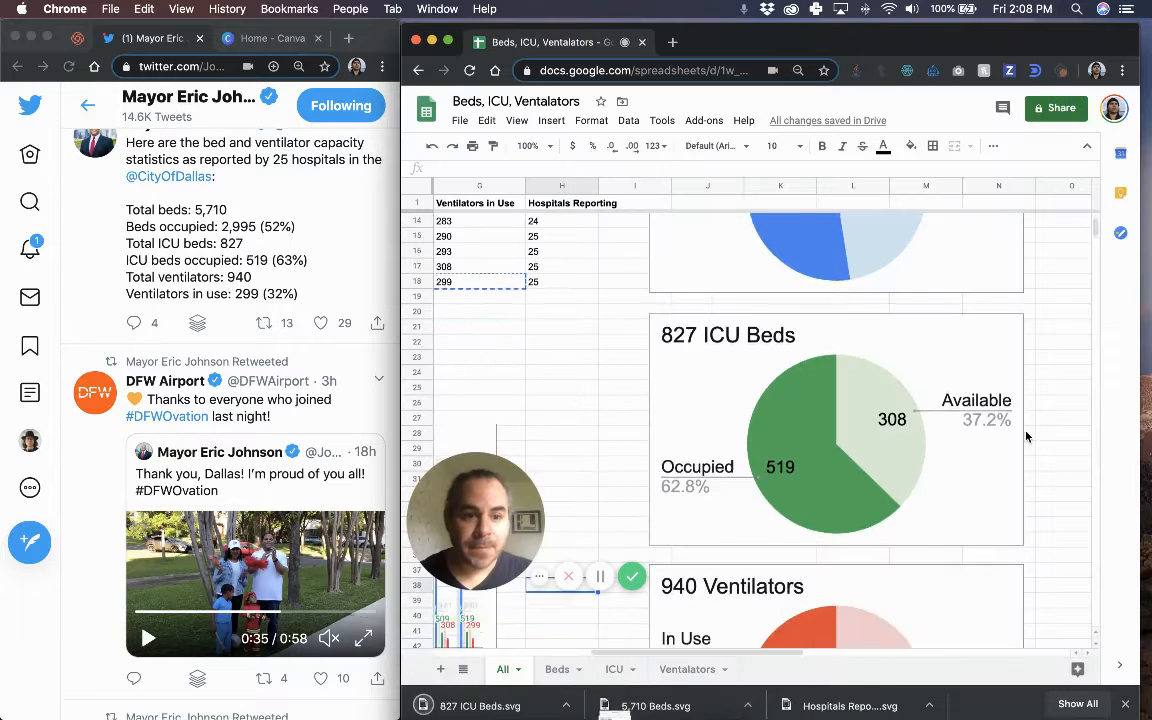
{"action": "left_click", "coordinate": [1013, 362]}
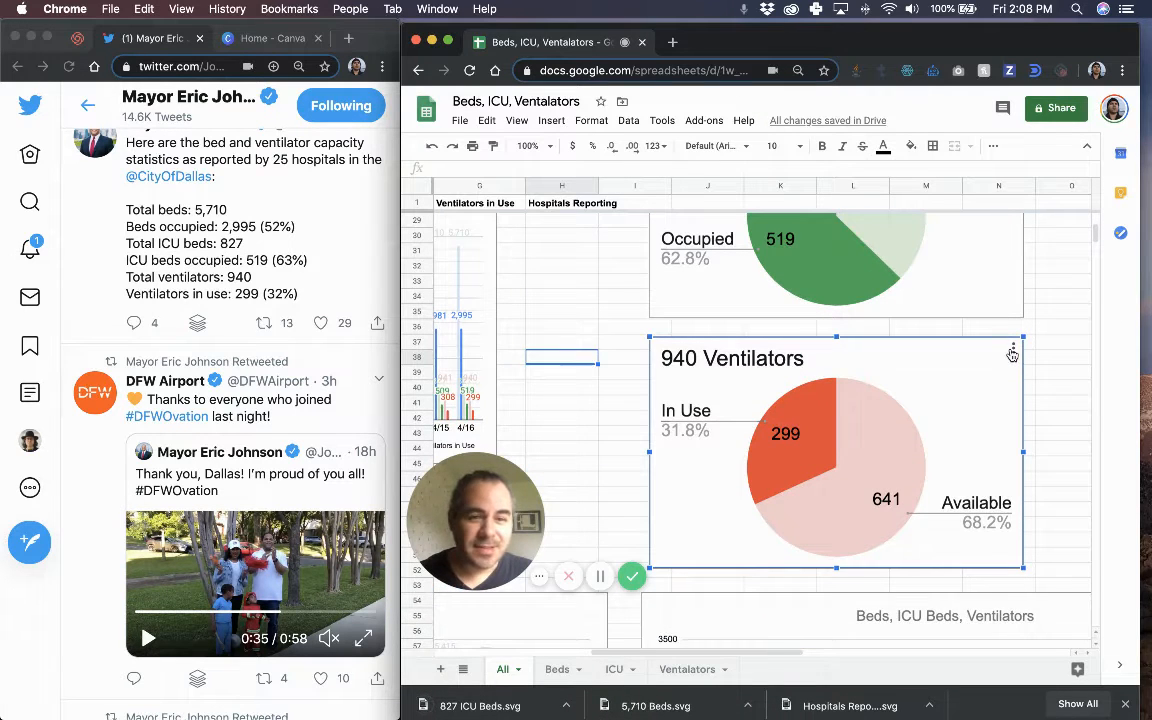
{"action": "left_click", "coordinate": [1013, 350]}
{"action": "mouse_move", "coordinate": [960, 416]}
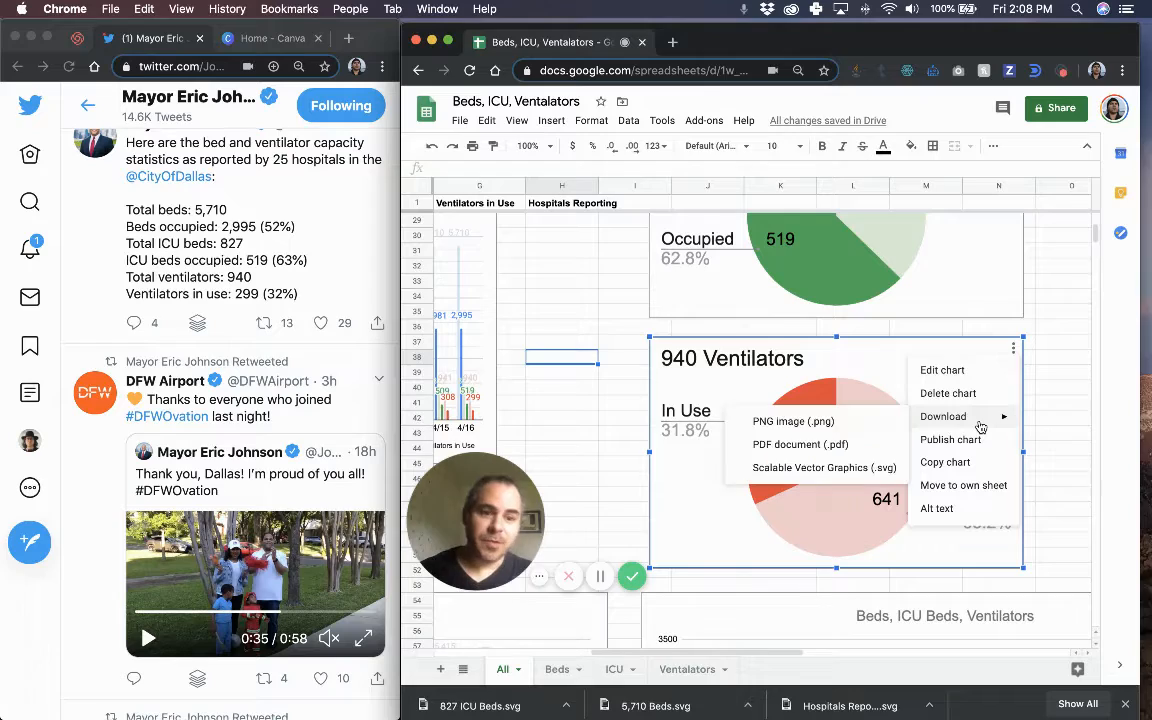
{"action": "left_click", "coordinate": [863, 470]}
{"action": "scroll", "coordinate": [1034, 445], "scroll_direction": "down", "scroll_amount": 3}
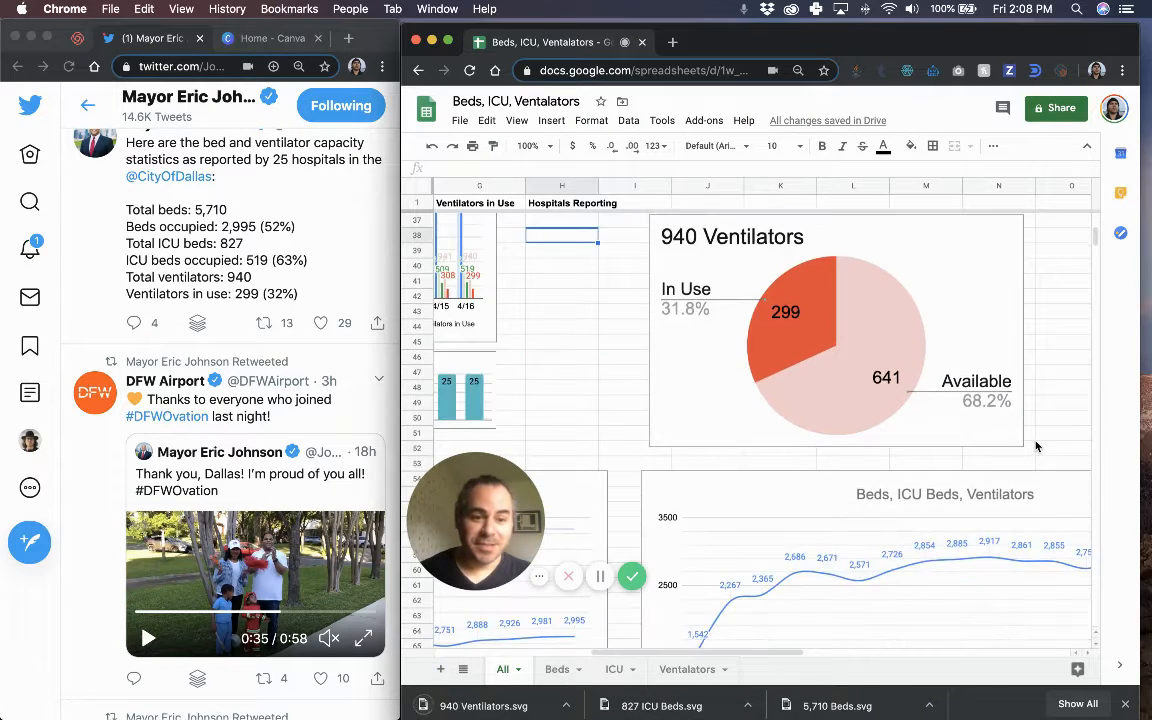
{"action": "scroll", "coordinate": [1036, 446], "scroll_direction": "down", "scroll_amount": 3}
{"action": "scroll", "coordinate": [1008, 469], "scroll_direction": "down", "scroll_amount": 3}
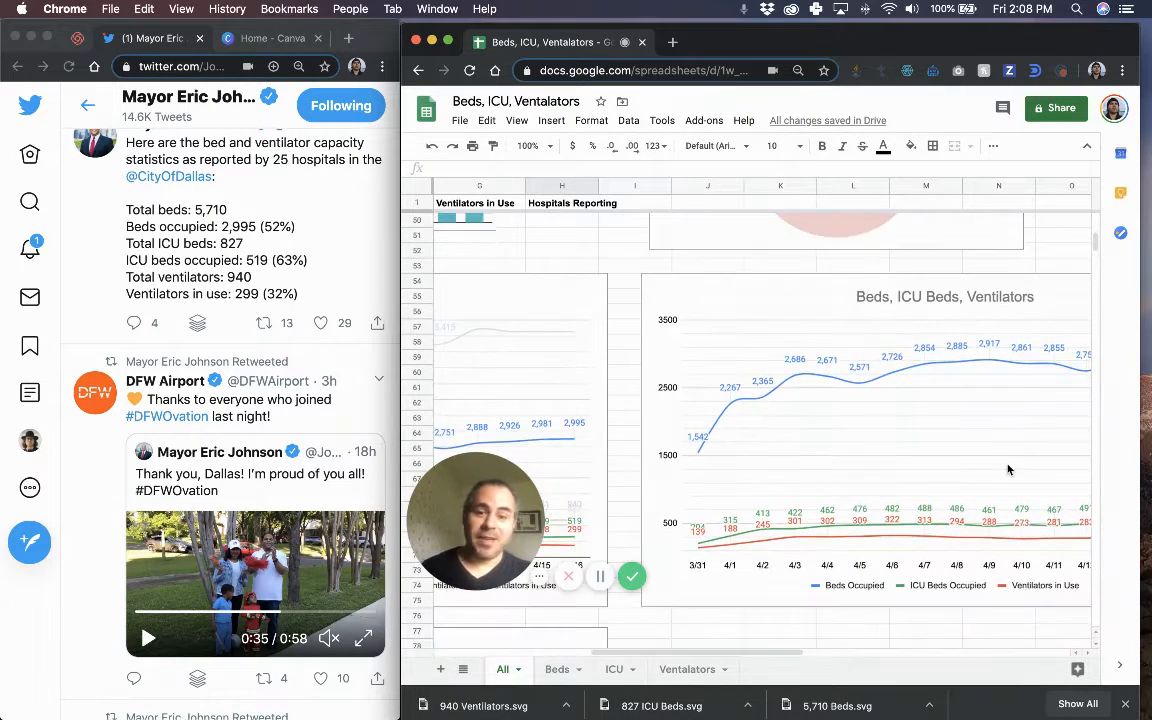
{"action": "scroll", "coordinate": [921, 447], "scroll_direction": "down", "scroll_amount": 2}
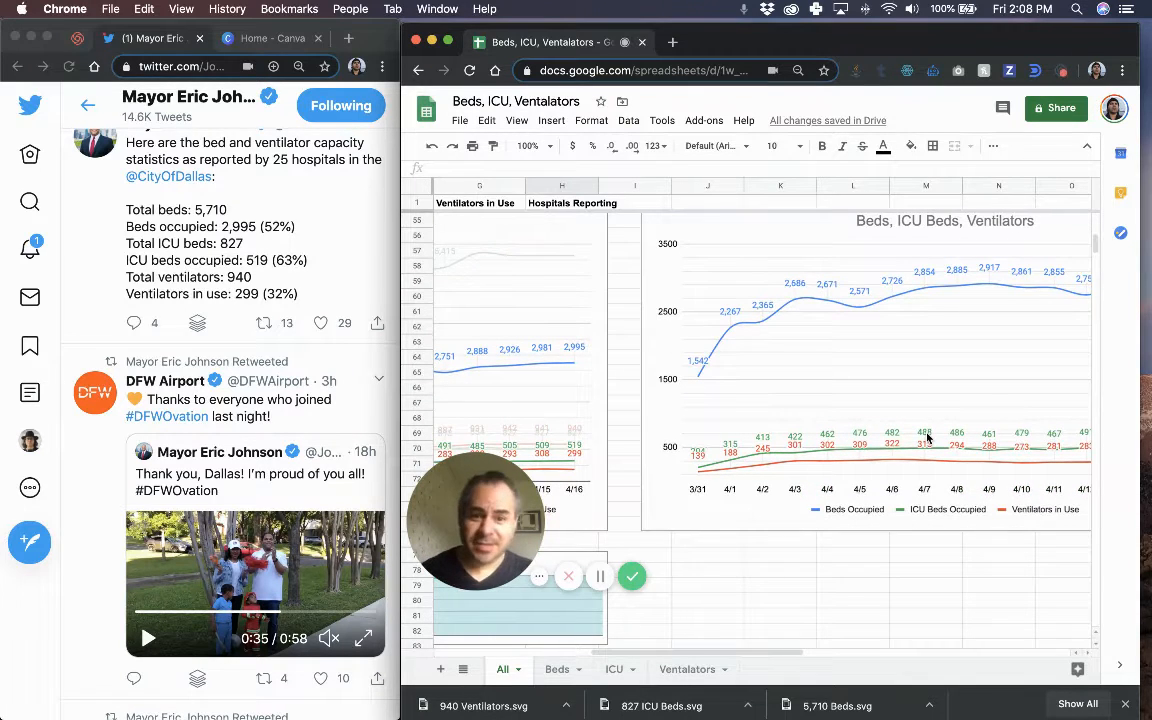
{"action": "scroll", "coordinate": [928, 437], "scroll_direction": "down", "scroll_amount": 1}
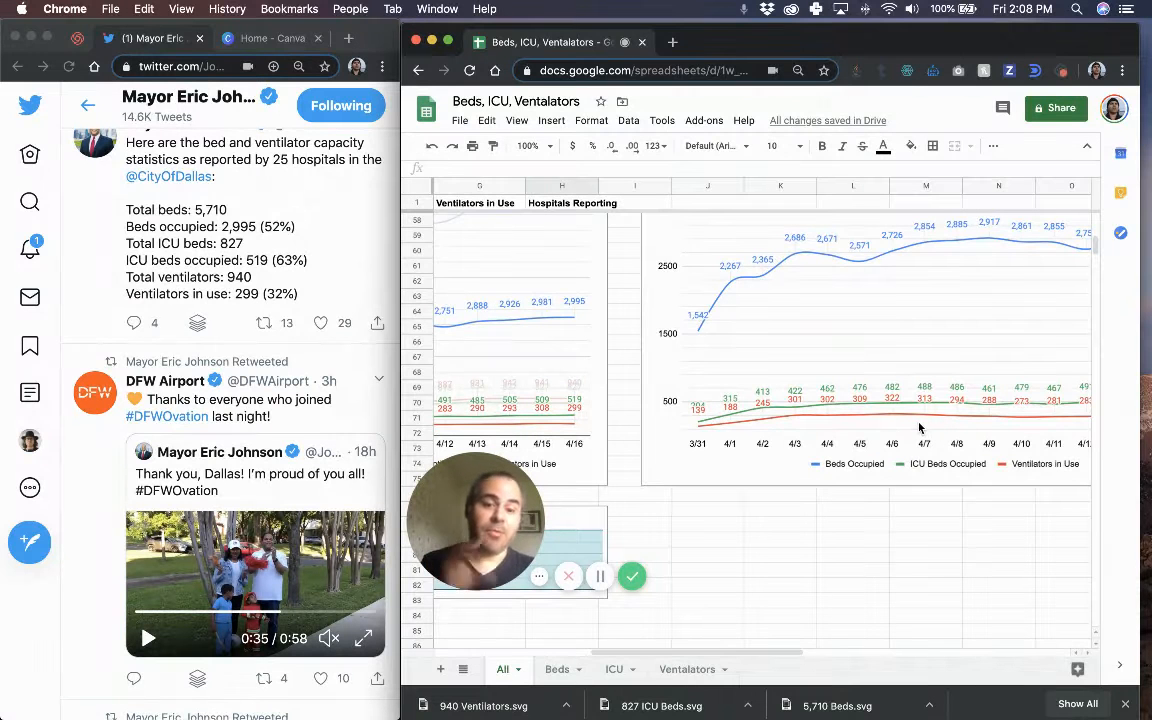
{"action": "scroll", "coordinate": [818, 362], "scroll_direction": "up", "scroll_amount": 20}
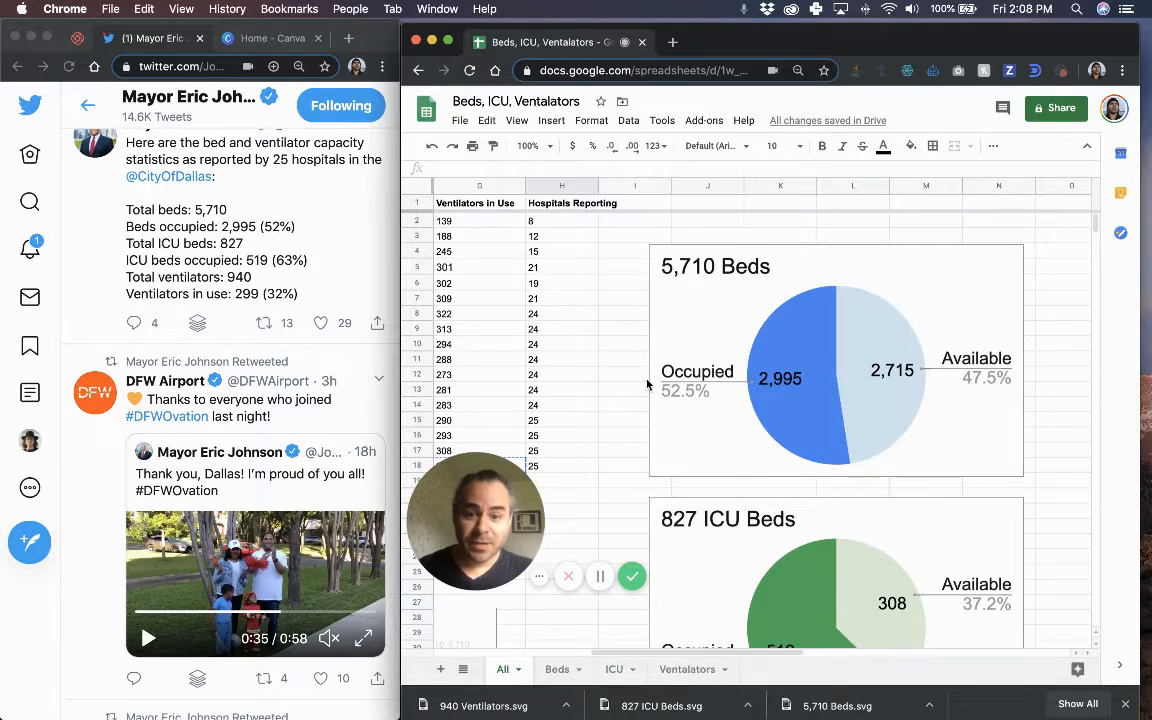
{"action": "scroll", "coordinate": [648, 386], "scroll_direction": "left", "scroll_amount": 5}
{"action": "scroll", "coordinate": [648, 386], "scroll_direction": "left", "scroll_amount": 3}
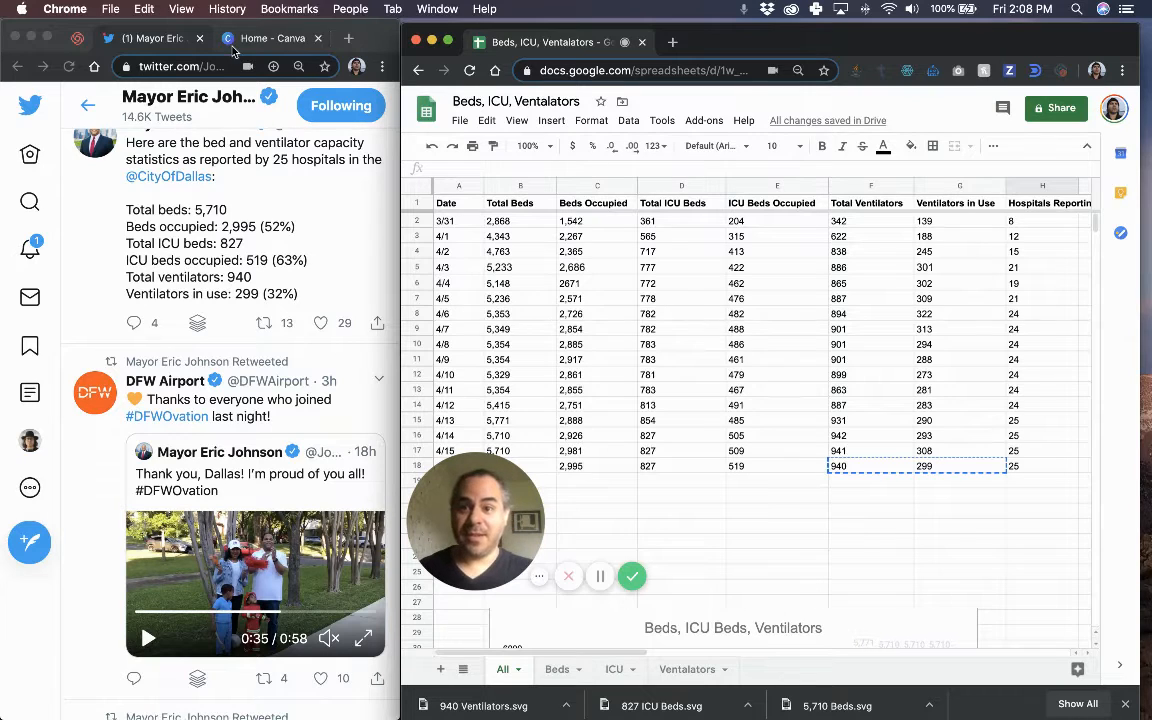
Move the Canva tab into the spreadsheet window, stretch it full screen, and close the downloads bar.
{"action": "left_click_drag", "start_coordinate": [273, 40], "coordinate": [685, 52]}
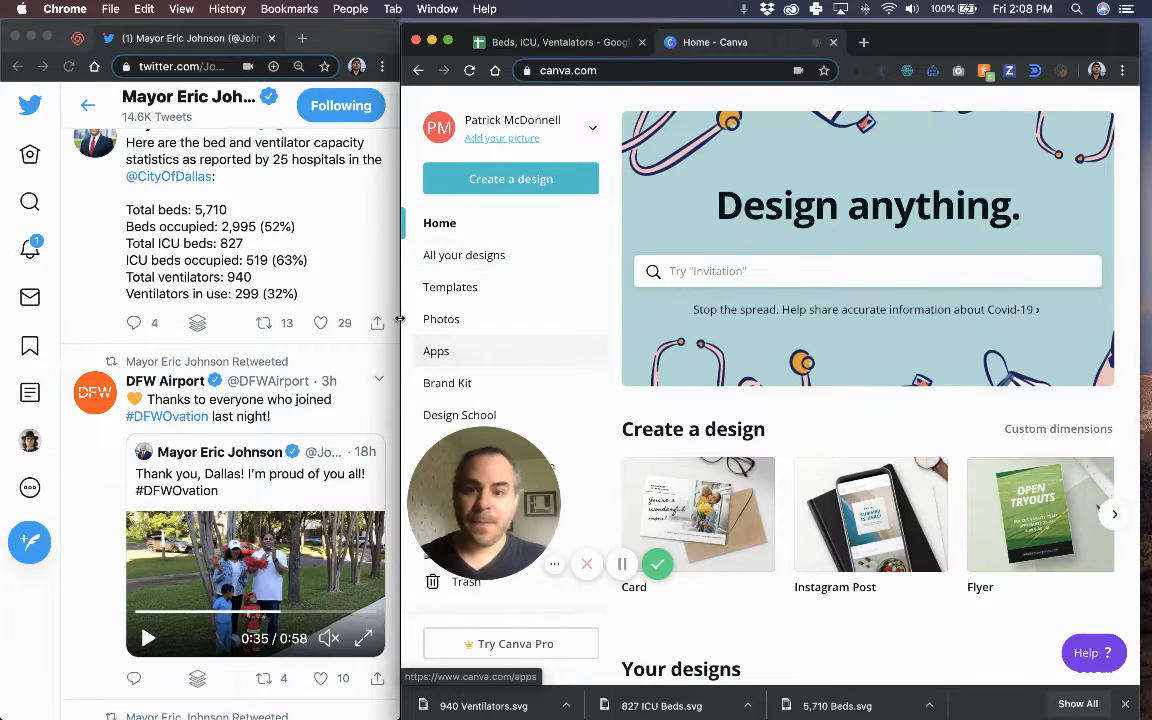
{"action": "left_click_drag", "start_coordinate": [401, 338], "coordinate": [2, 332]}
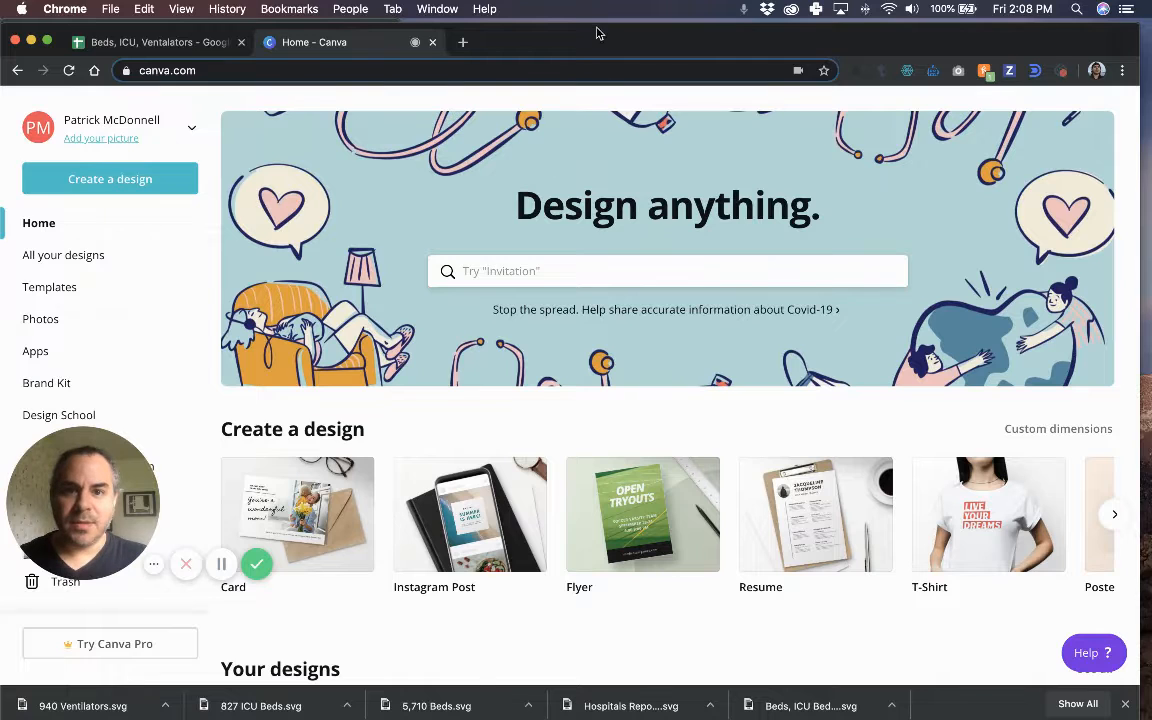
{"action": "left_click_drag", "start_coordinate": [596, 23], "coordinate": [595, 15]}
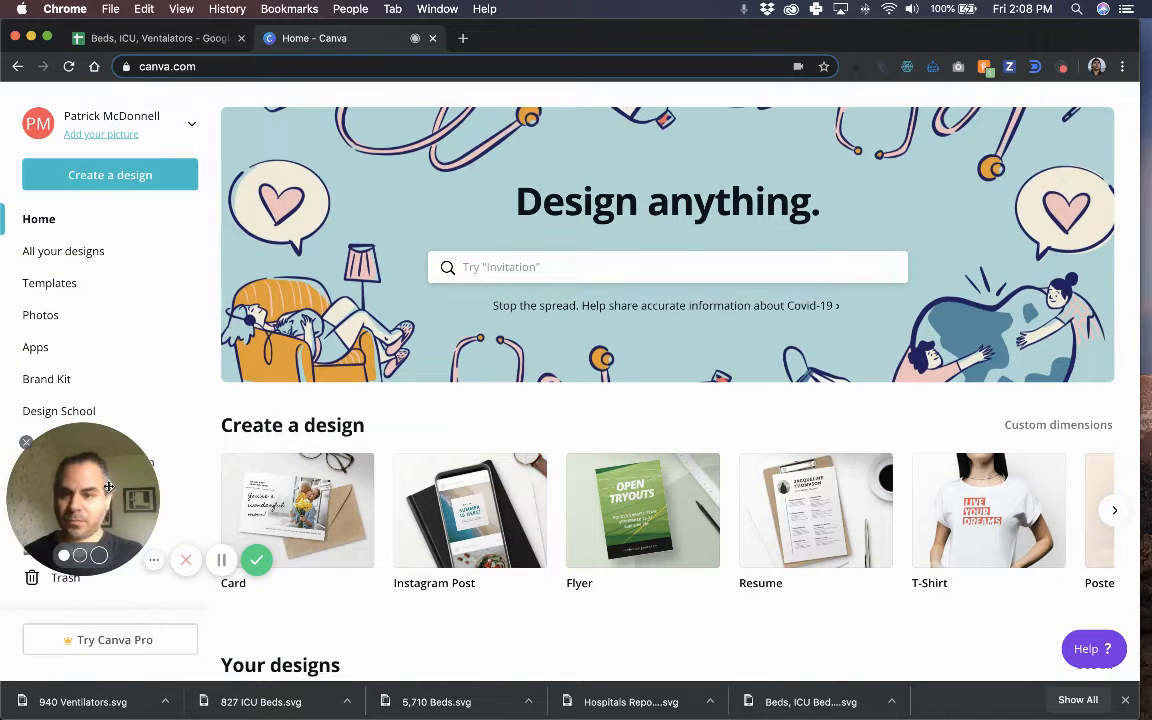
{"action": "left_click_drag", "start_coordinate": [104, 516], "coordinate": [101, 591]}
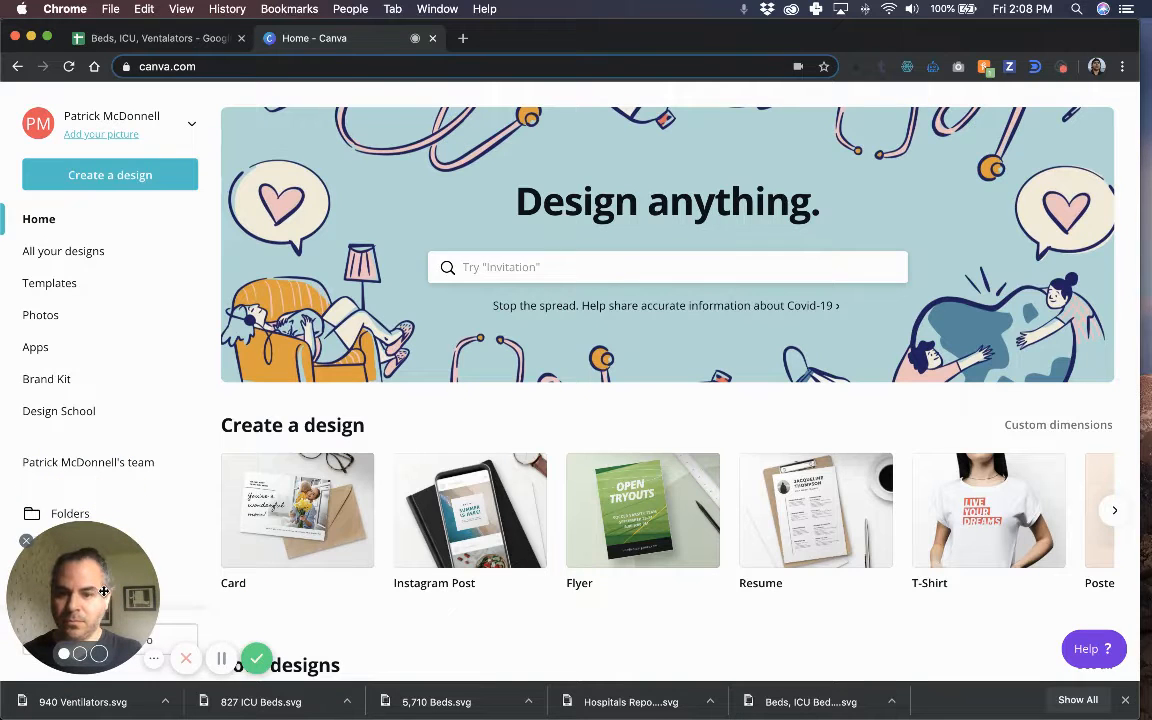
{"action": "left_click", "coordinate": [1125, 700]}
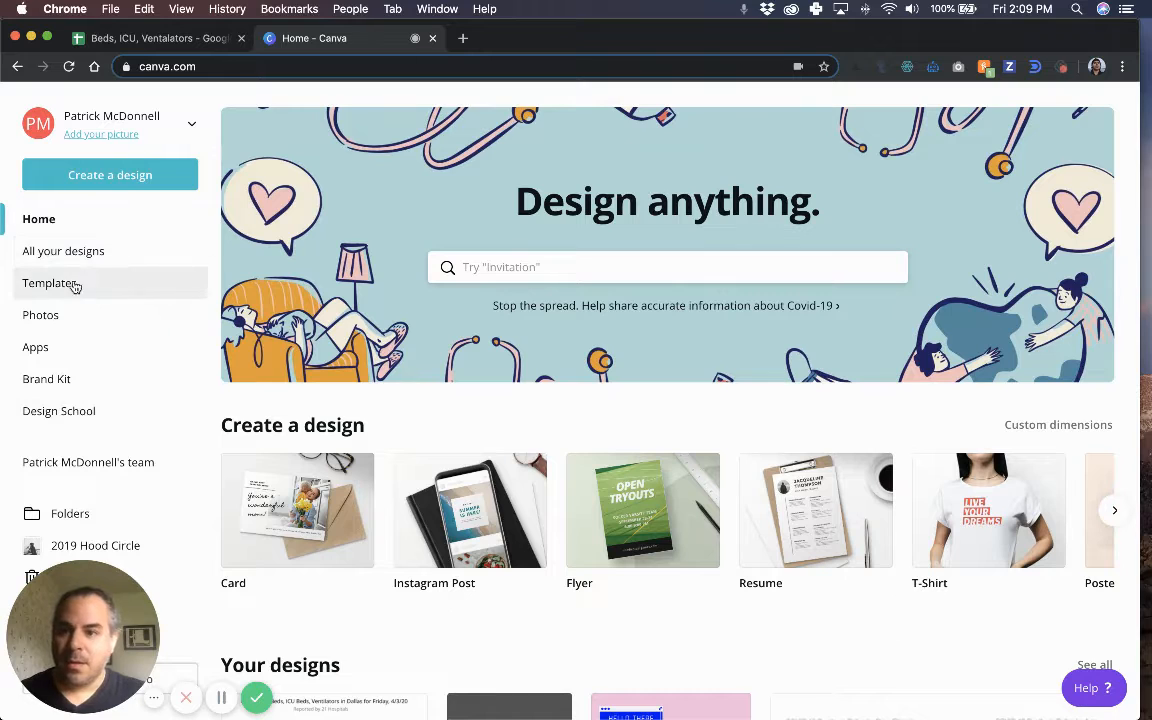
Open the Count of Beds, ICU Beds, Ventilators in Dallas design from All your designs and widen the editor.
{"action": "left_click", "coordinate": [62, 249]}
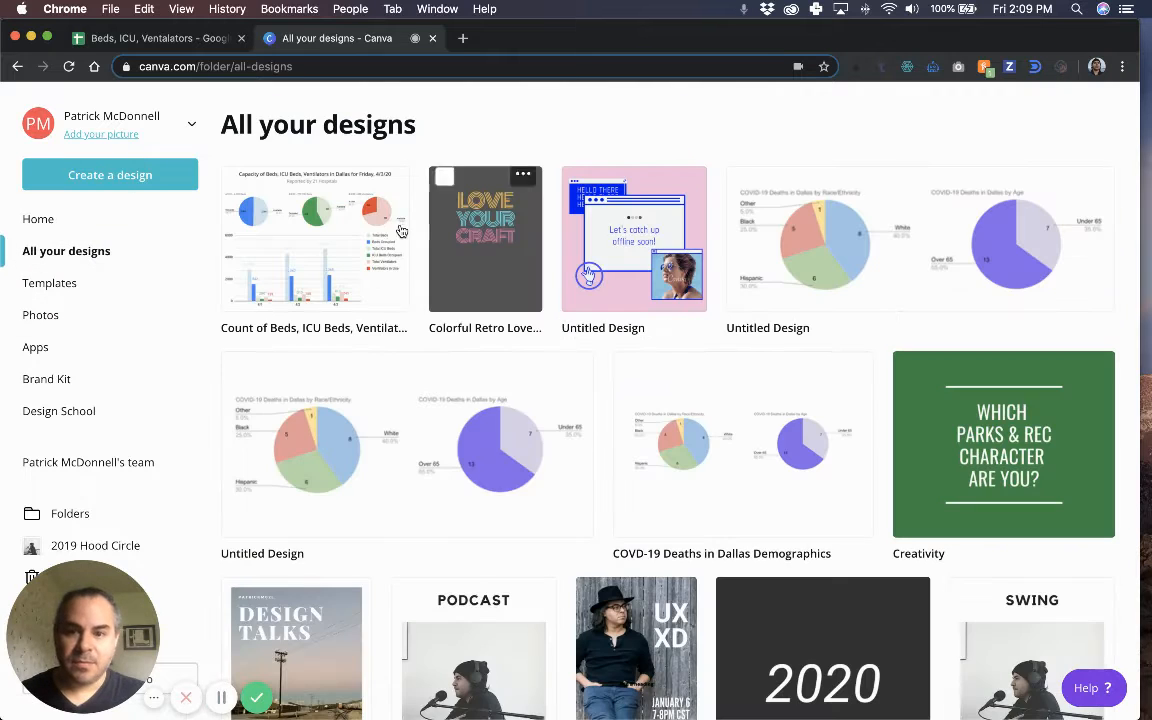
{"action": "left_click", "coordinate": [353, 232]}
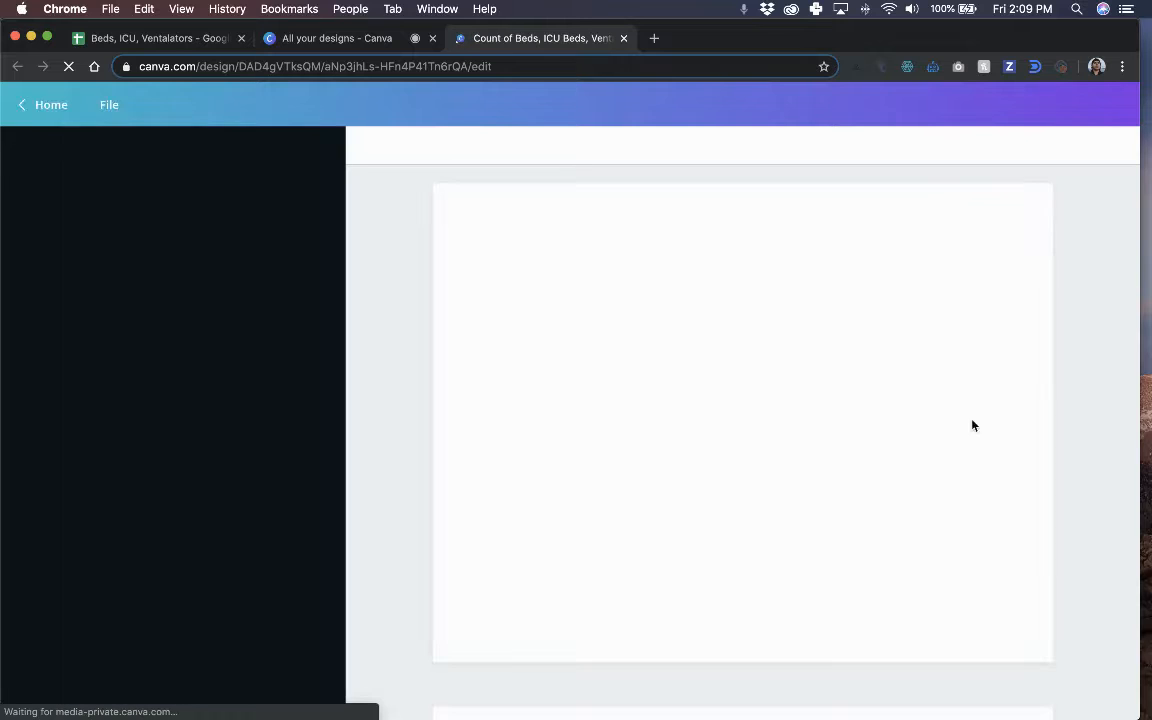
{"action": "left_click_drag", "start_coordinate": [1148, 377], "coordinate": [1151, 379]}
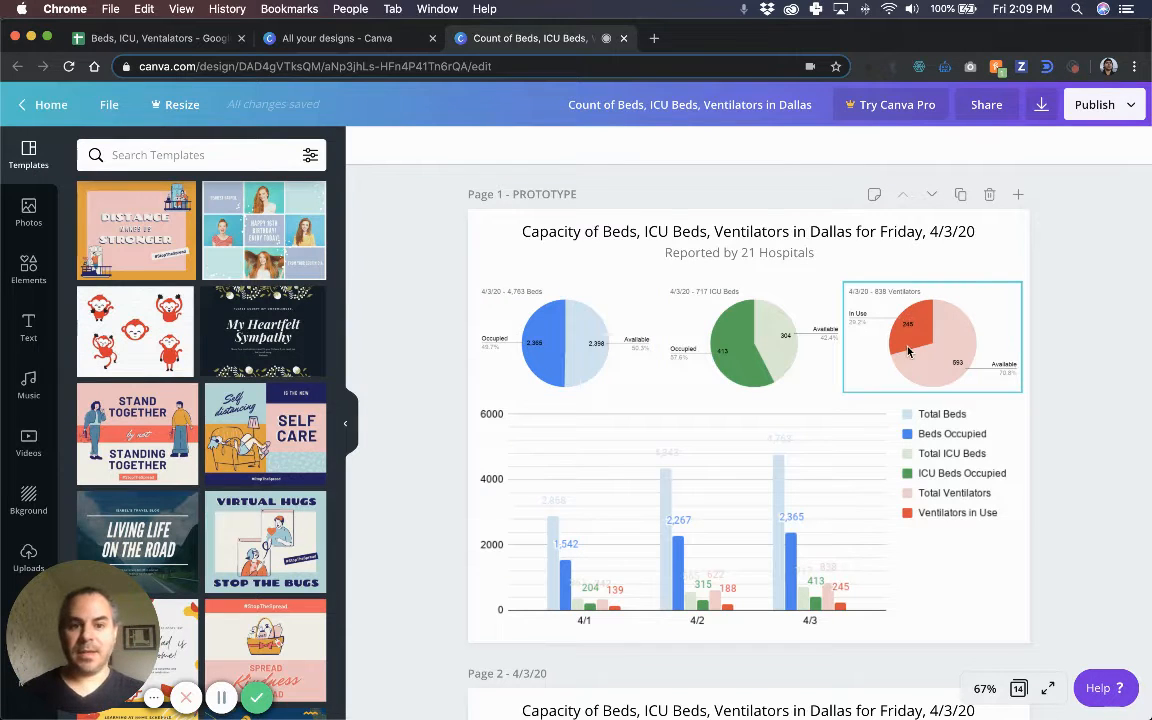
Scroll down through the design to reach page 14, the Wednesday 4/15/20 page.
{"action": "scroll", "coordinate": [924, 490], "scroll_direction": "down", "scroll_amount": 3}
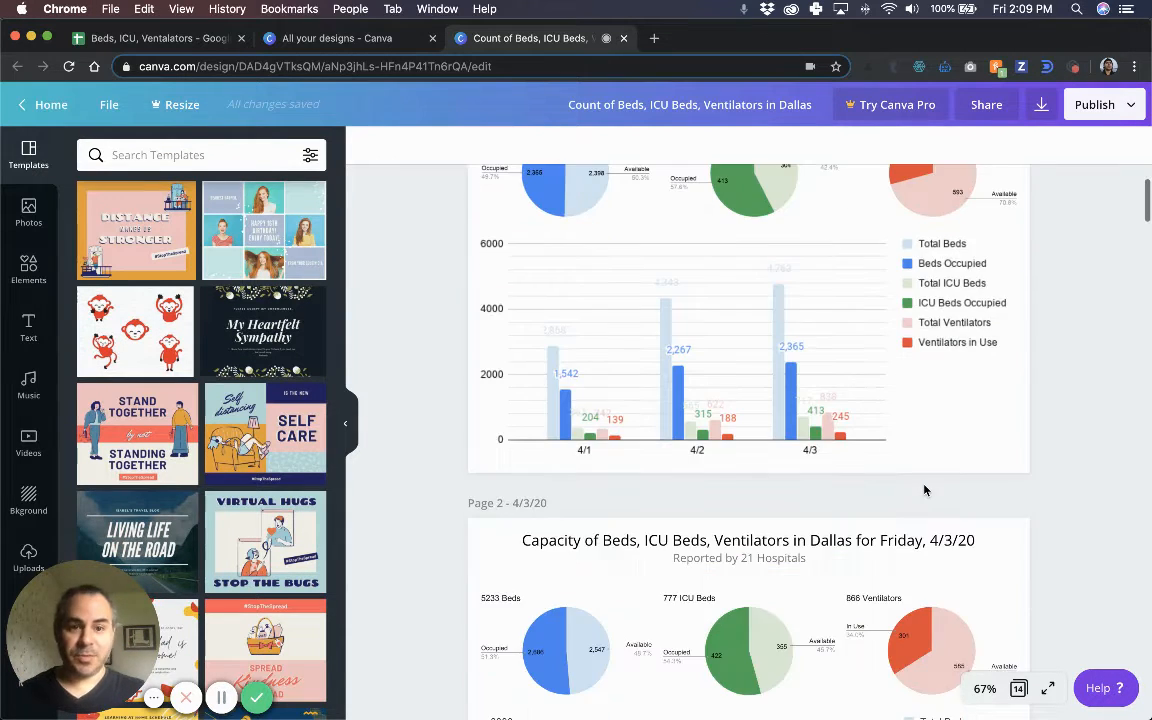
{"action": "scroll", "coordinate": [924, 490], "scroll_direction": "down", "scroll_amount": 15}
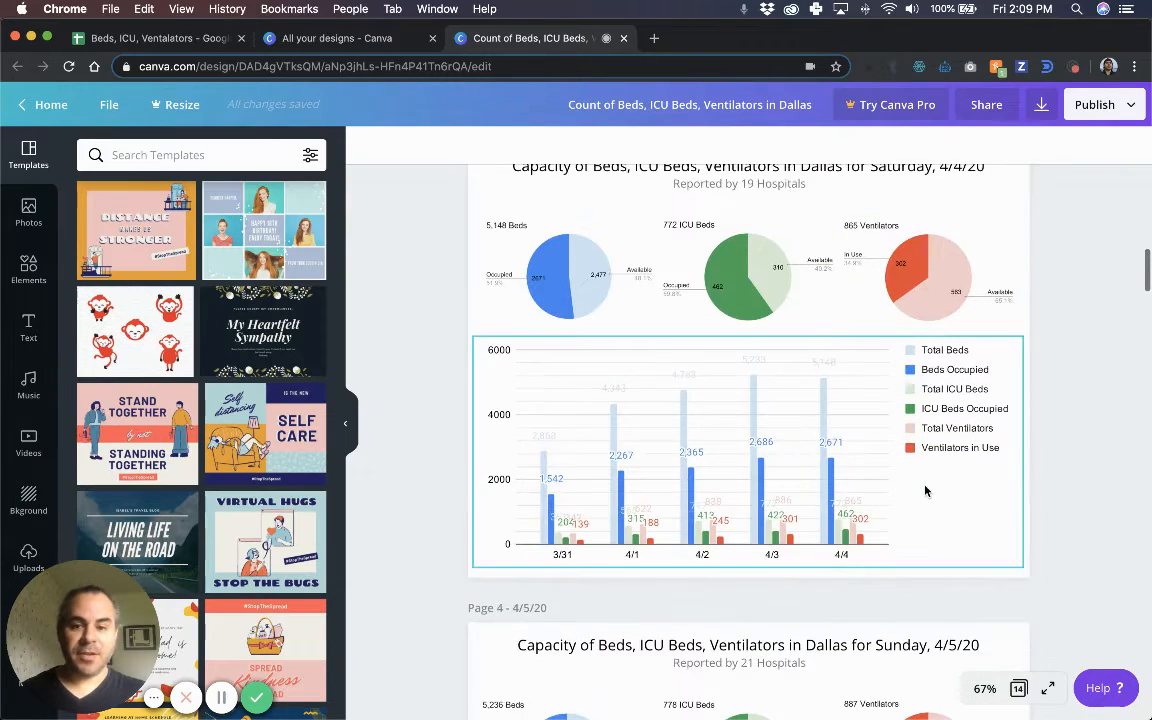
{"action": "scroll", "coordinate": [925, 490], "scroll_direction": "down", "scroll_amount": 15}
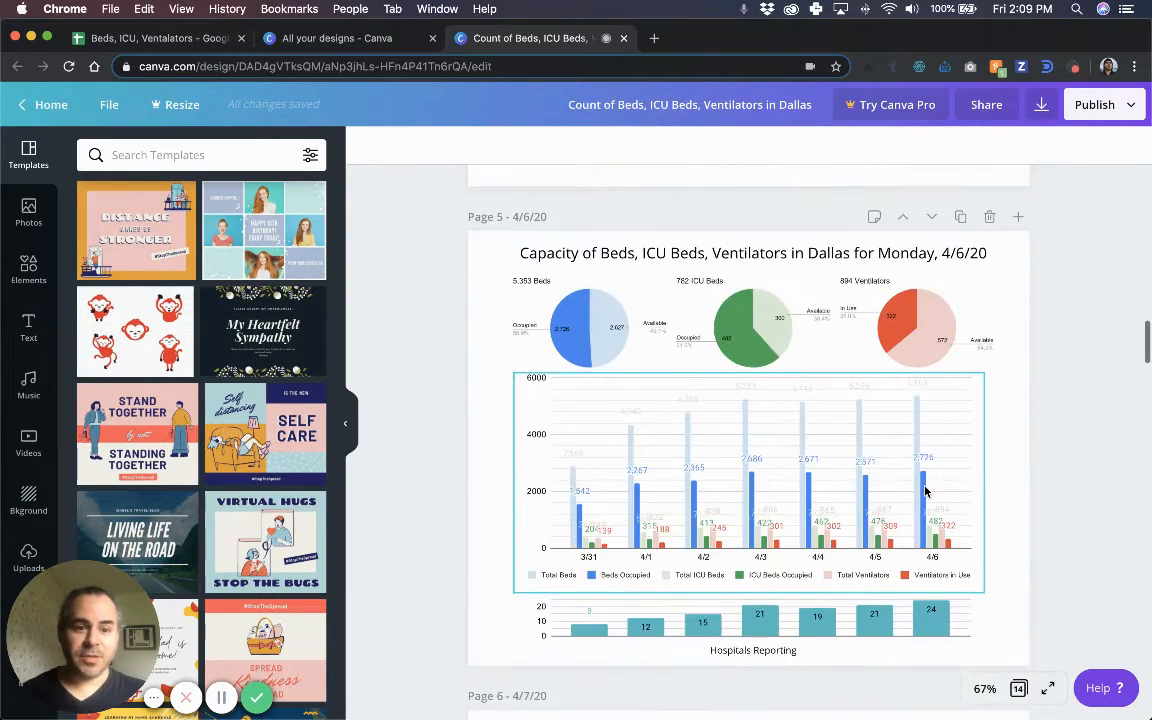
{"action": "scroll", "coordinate": [925, 490], "scroll_direction": "down", "scroll_amount": 4}
{"action": "scroll", "coordinate": [858, 372], "scroll_direction": "down", "scroll_amount": 5}
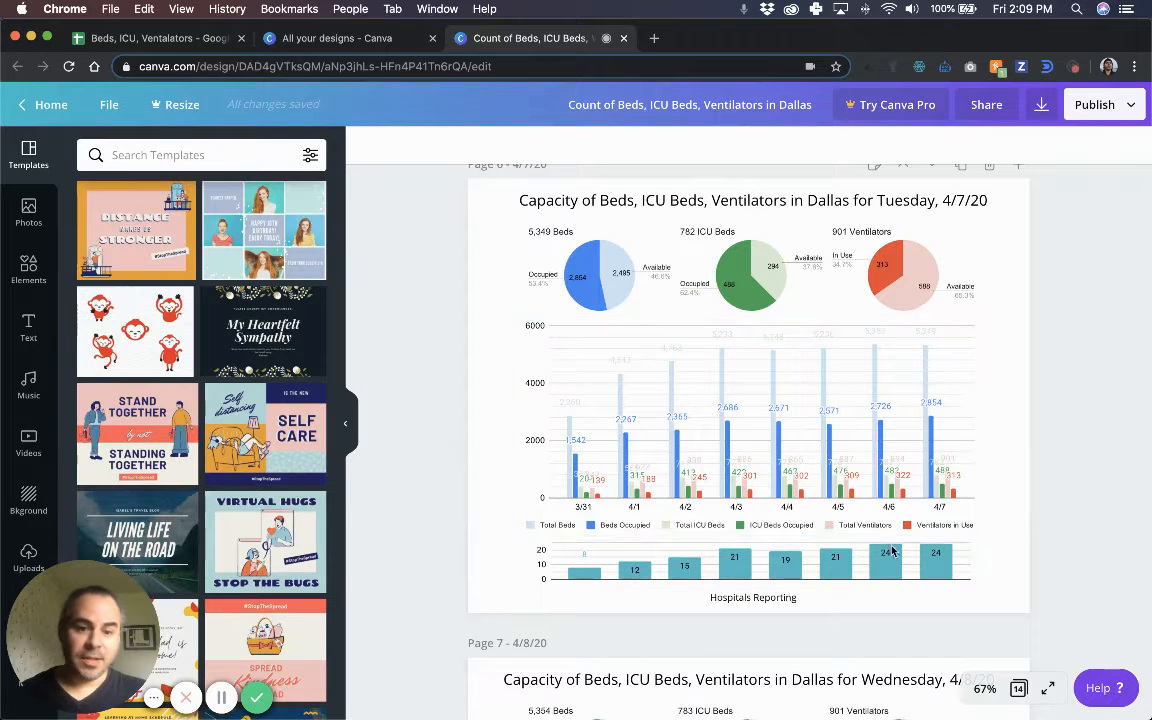
{"action": "scroll", "coordinate": [875, 455], "scroll_direction": "down", "scroll_amount": 8}
{"action": "scroll", "coordinate": [875, 455], "scroll_direction": "down", "scroll_amount": 15}
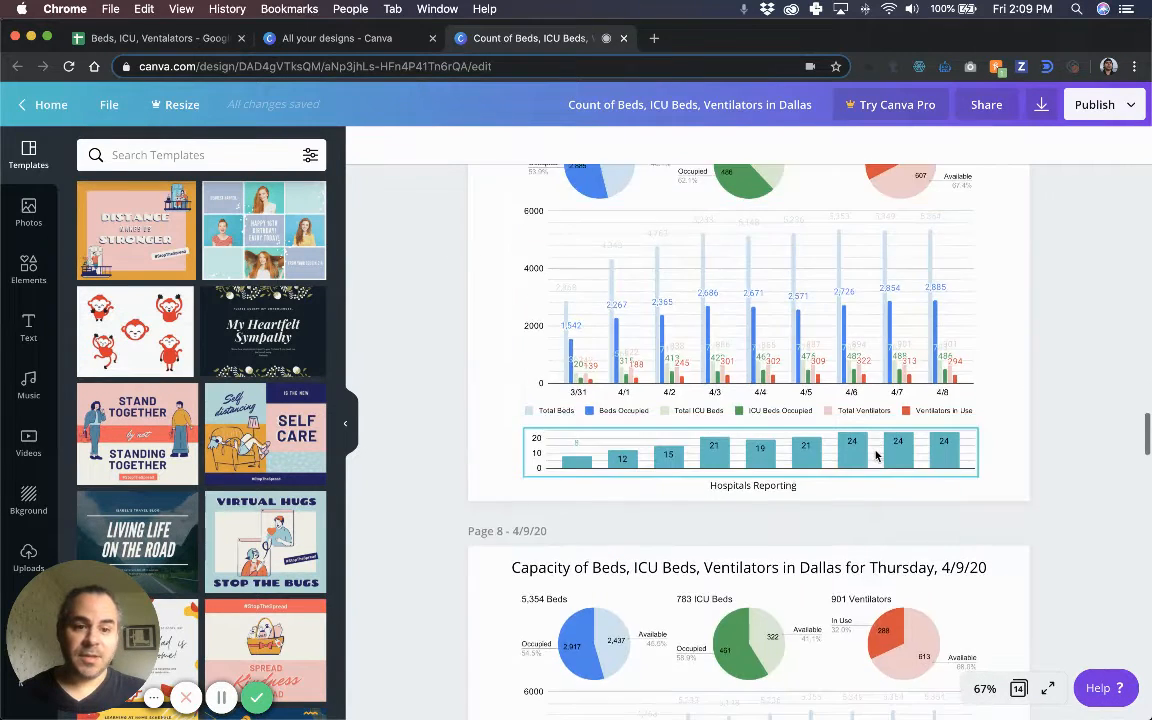
{"action": "scroll", "coordinate": [875, 455], "scroll_direction": "down", "scroll_amount": 5}
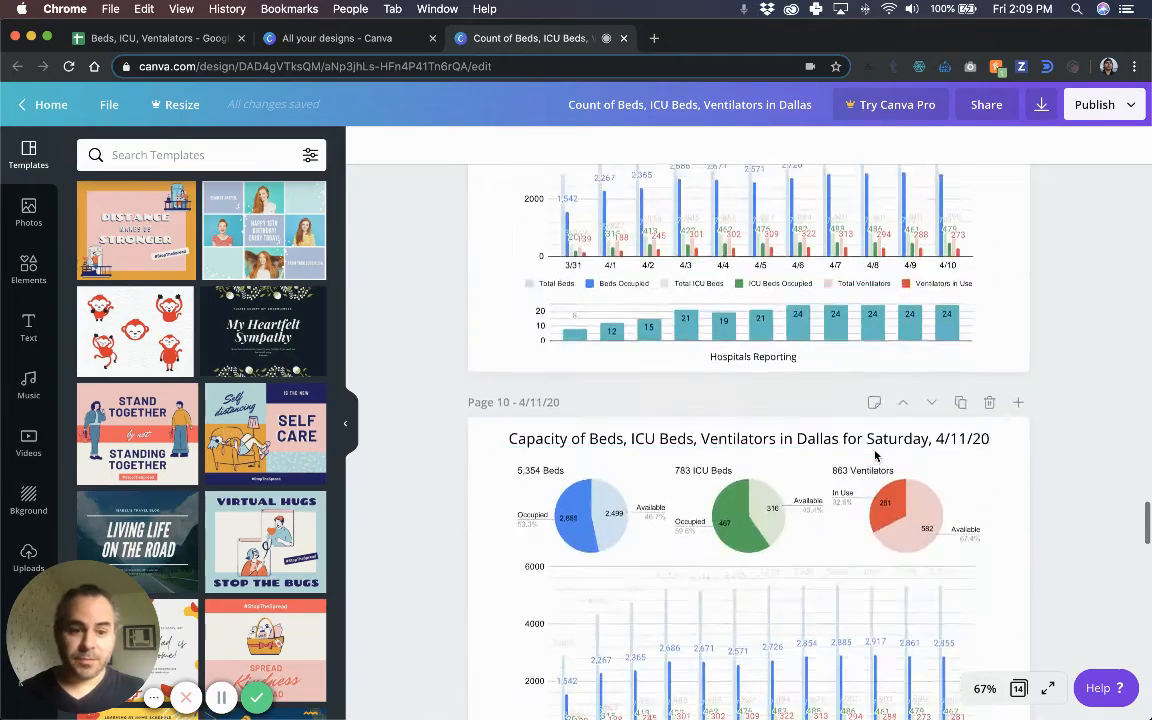
{"action": "scroll", "coordinate": [875, 455], "scroll_direction": "up", "scroll_amount": 20}
{"action": "scroll", "coordinate": [875, 457], "scroll_direction": "up", "scroll_amount": 20}
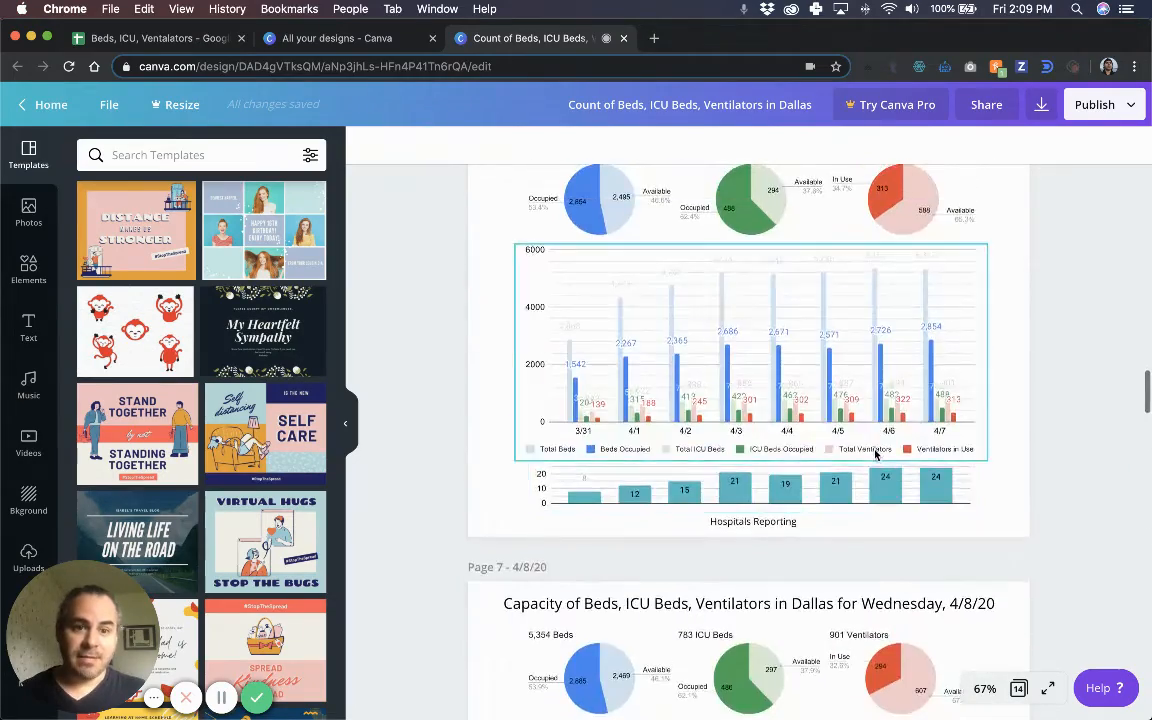
{"action": "scroll", "coordinate": [872, 410], "scroll_direction": "down", "scroll_amount": 7}
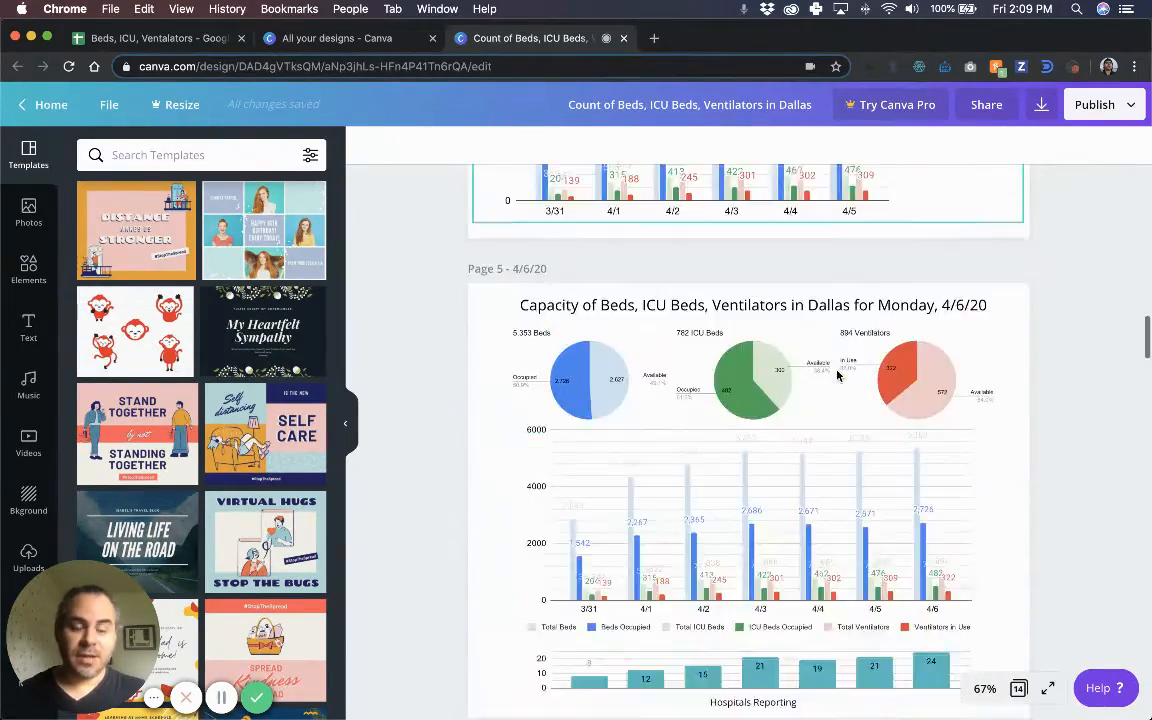
{"action": "scroll", "coordinate": [865, 452], "scroll_direction": "down", "scroll_amount": 16}
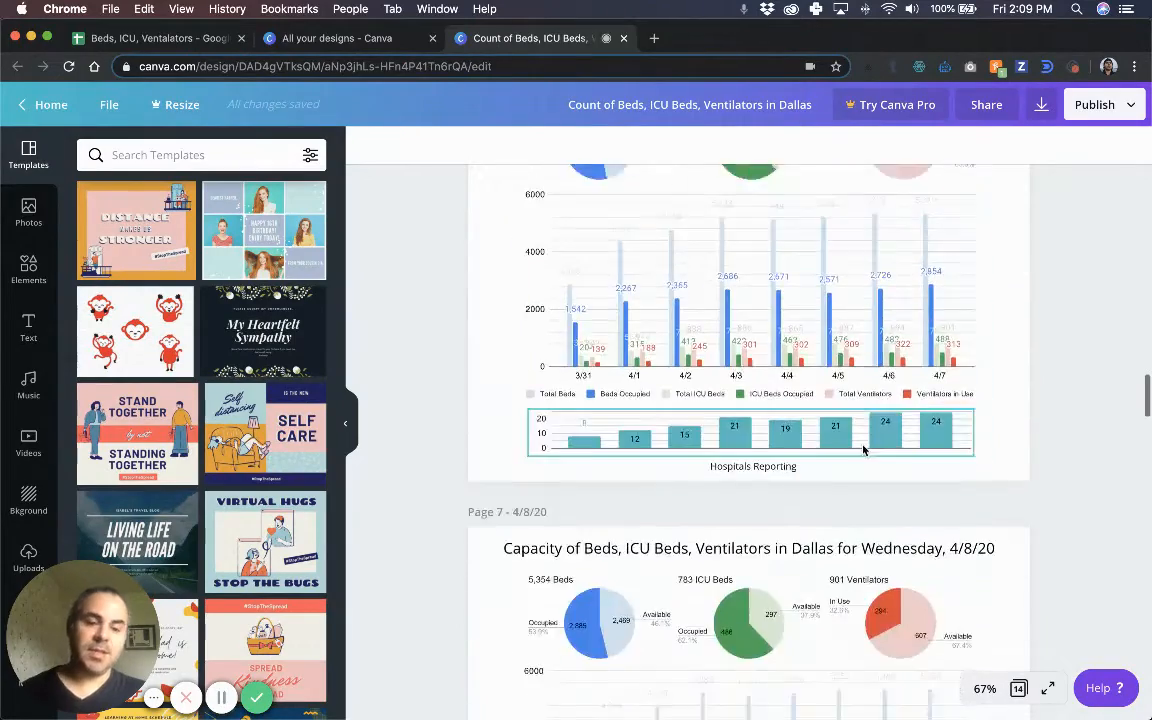
{"action": "scroll", "coordinate": [865, 449], "scroll_direction": "down", "scroll_amount": 16}
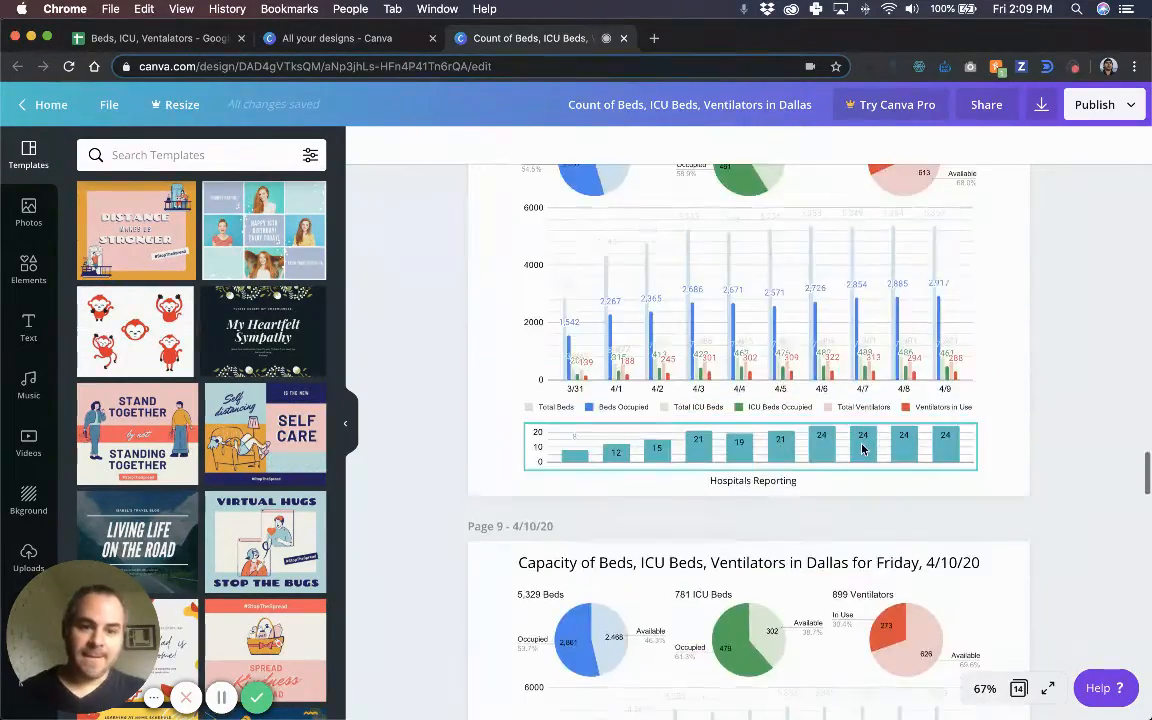
{"action": "scroll", "coordinate": [865, 449], "scroll_direction": "down", "scroll_amount": 16}
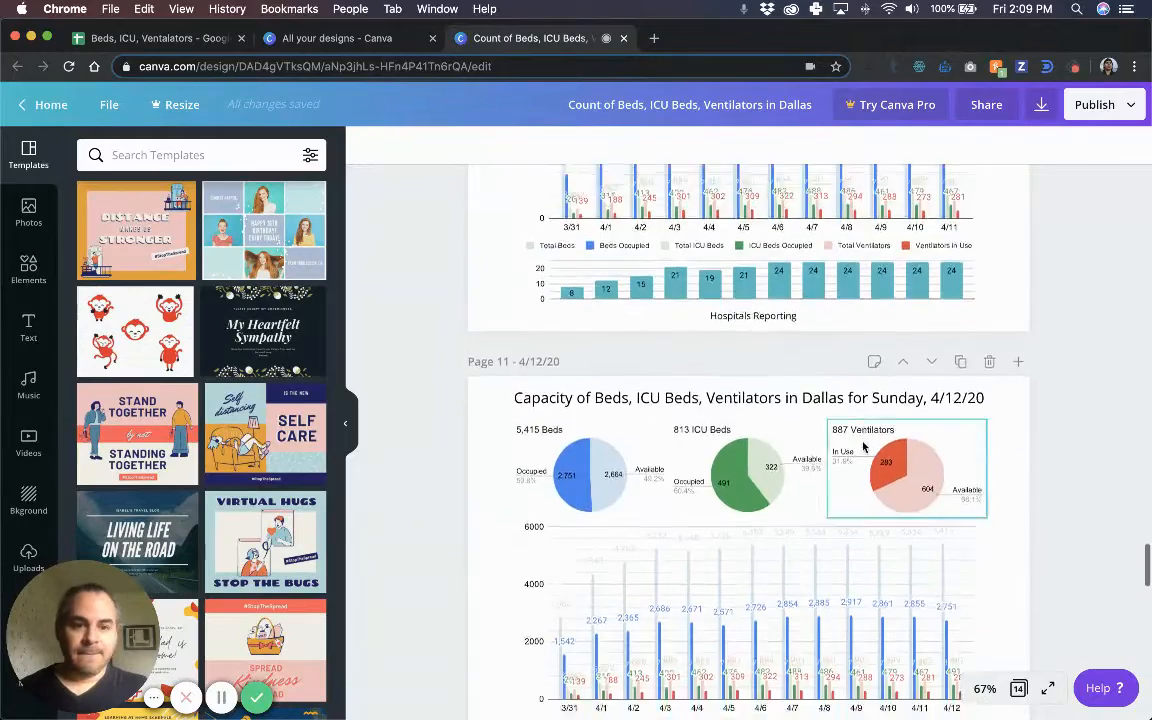
{"action": "scroll", "coordinate": [863, 450], "scroll_direction": "up", "scroll_amount": 3}
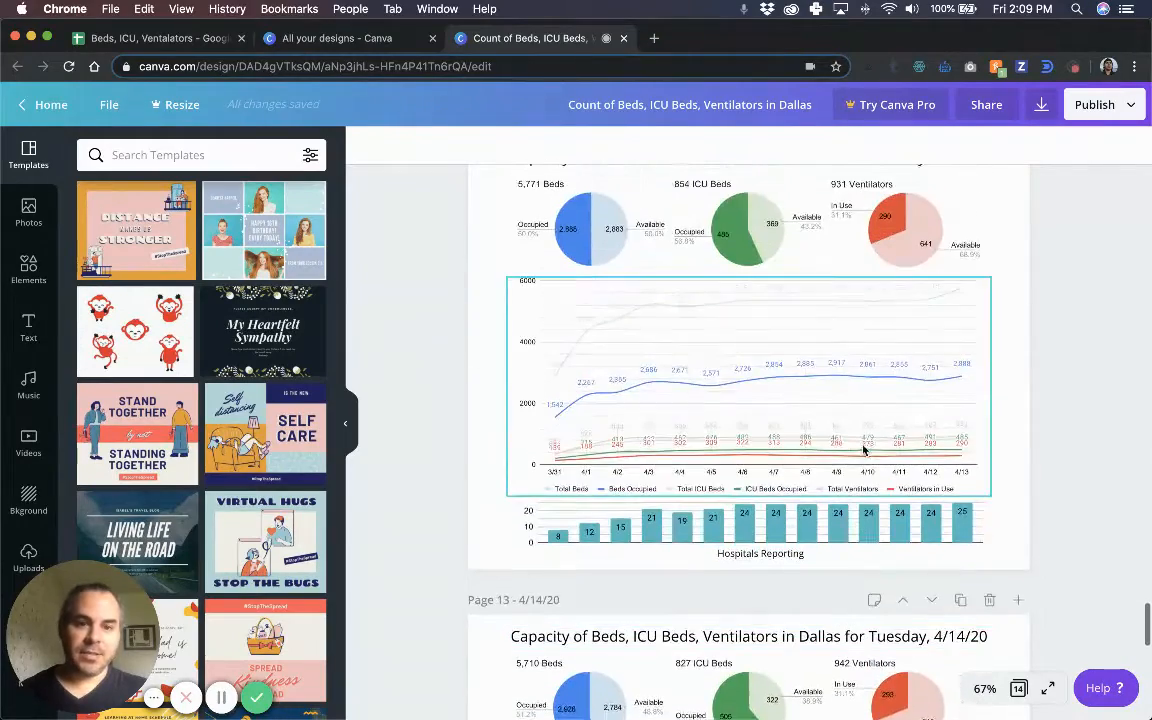
{"action": "scroll", "coordinate": [1003, 421], "scroll_direction": "down", "scroll_amount": 2}
{"action": "scroll", "coordinate": [1000, 421], "scroll_direction": "down", "scroll_amount": 12}
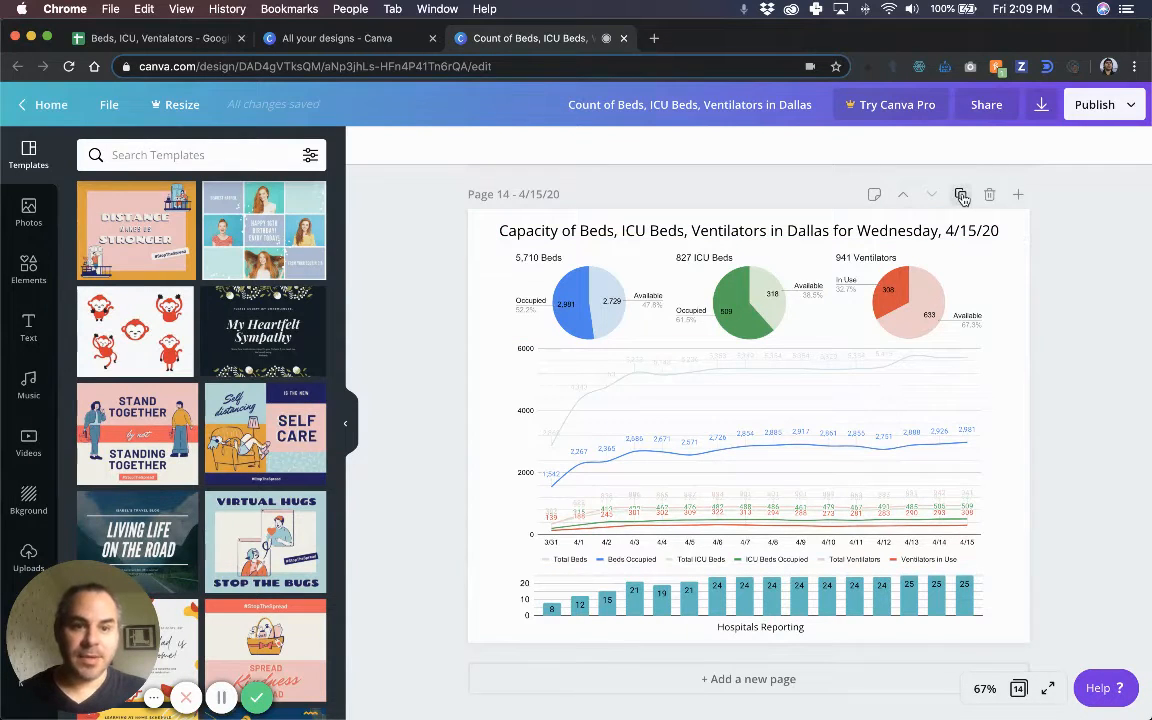
Duplicate the Wednesday 4/15/20 page to create page 15.
{"action": "left_click", "coordinate": [961, 196]}
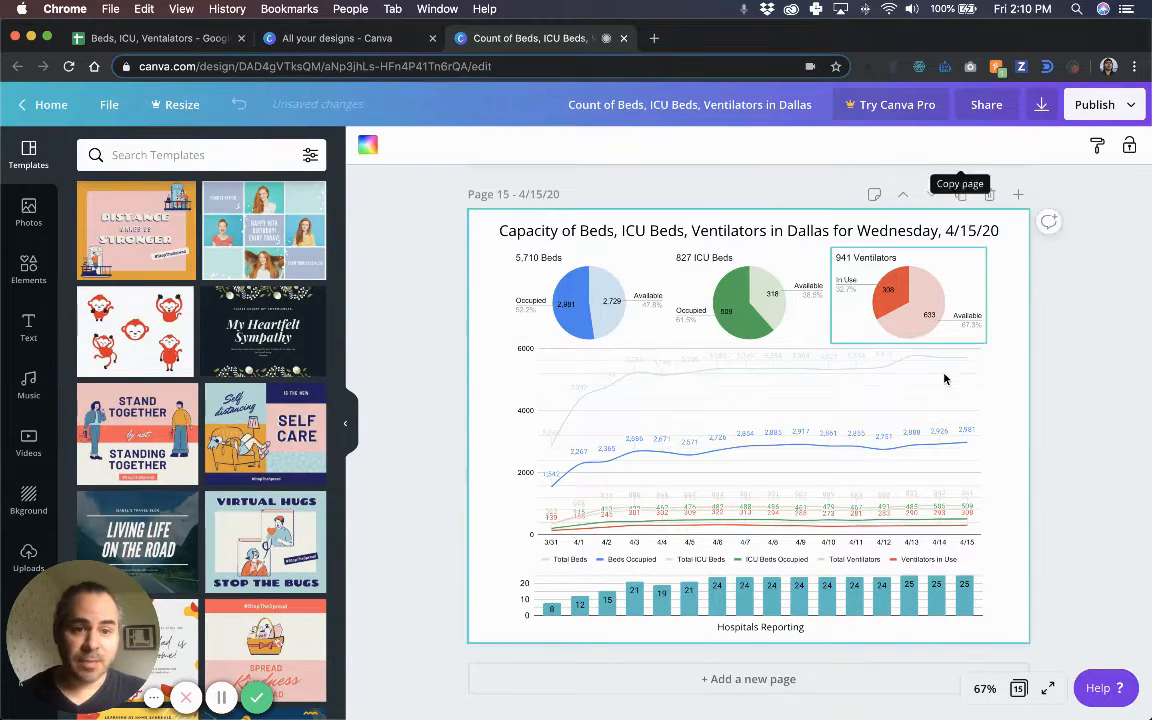
{"action": "scroll", "coordinate": [933, 288], "scroll_direction": "up", "scroll_amount": 5}
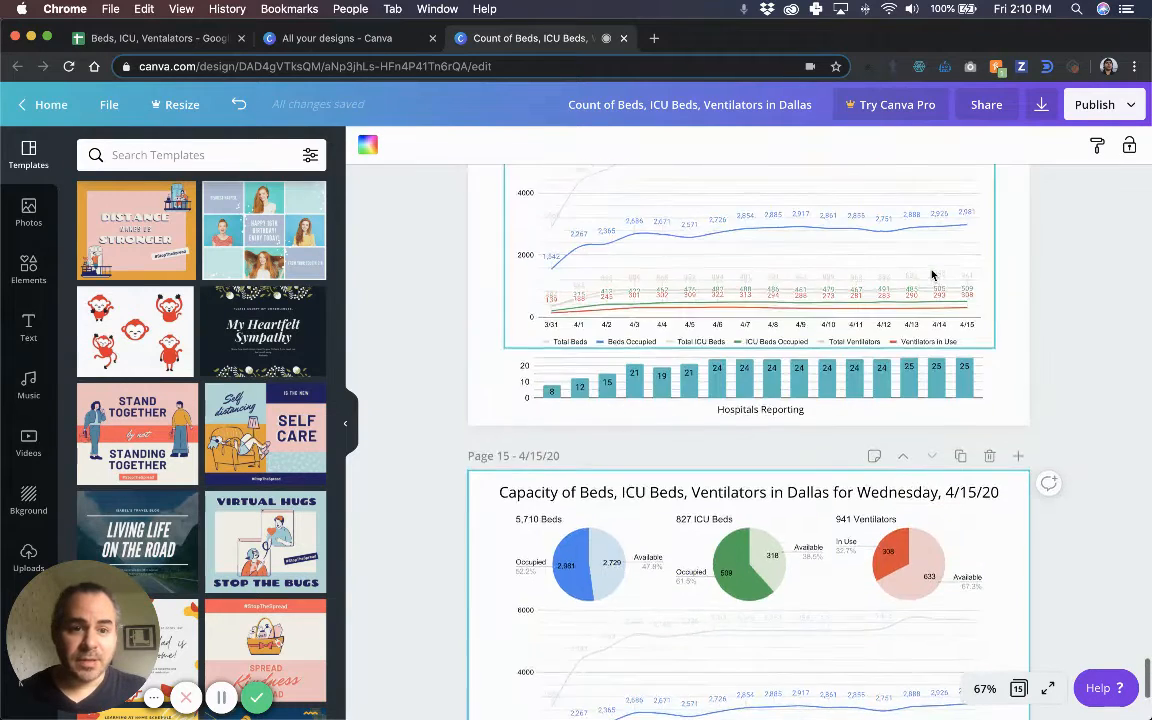
{"action": "scroll", "coordinate": [933, 288], "scroll_direction": "down", "scroll_amount": 5}
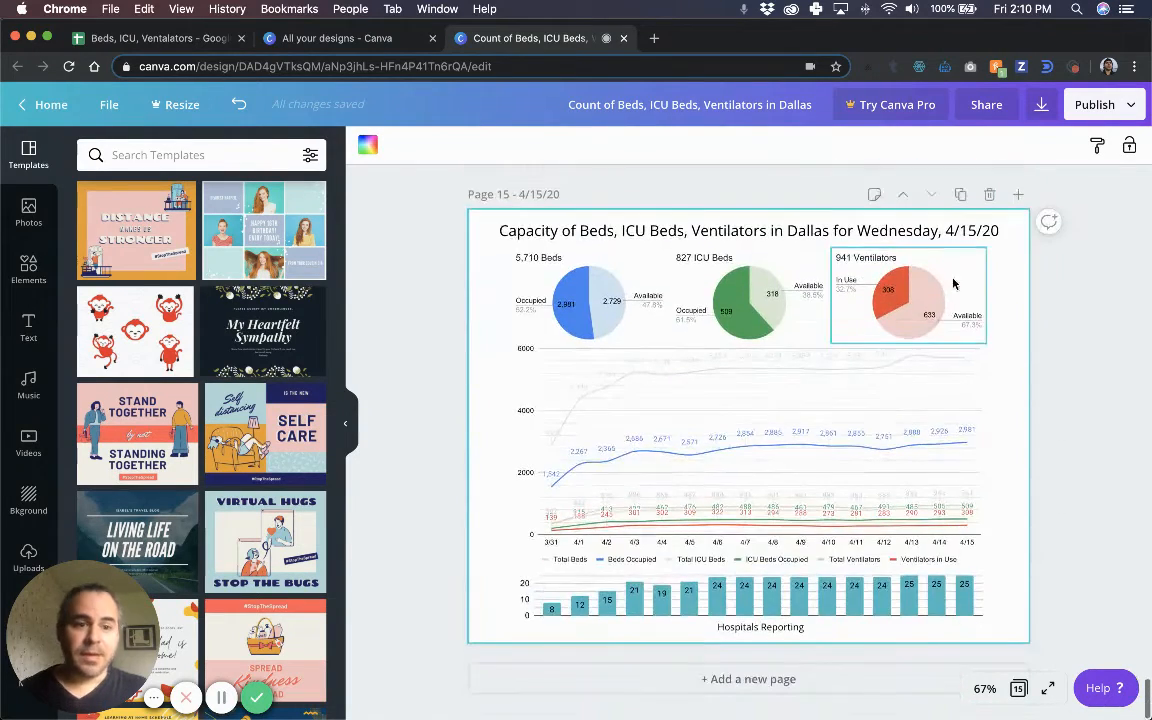
Change the page 15 title date to 'Thursday, 4/16/20'.
{"action": "left_click", "coordinate": [975, 231]}
{"action": "left_click", "coordinate": [975, 231]}
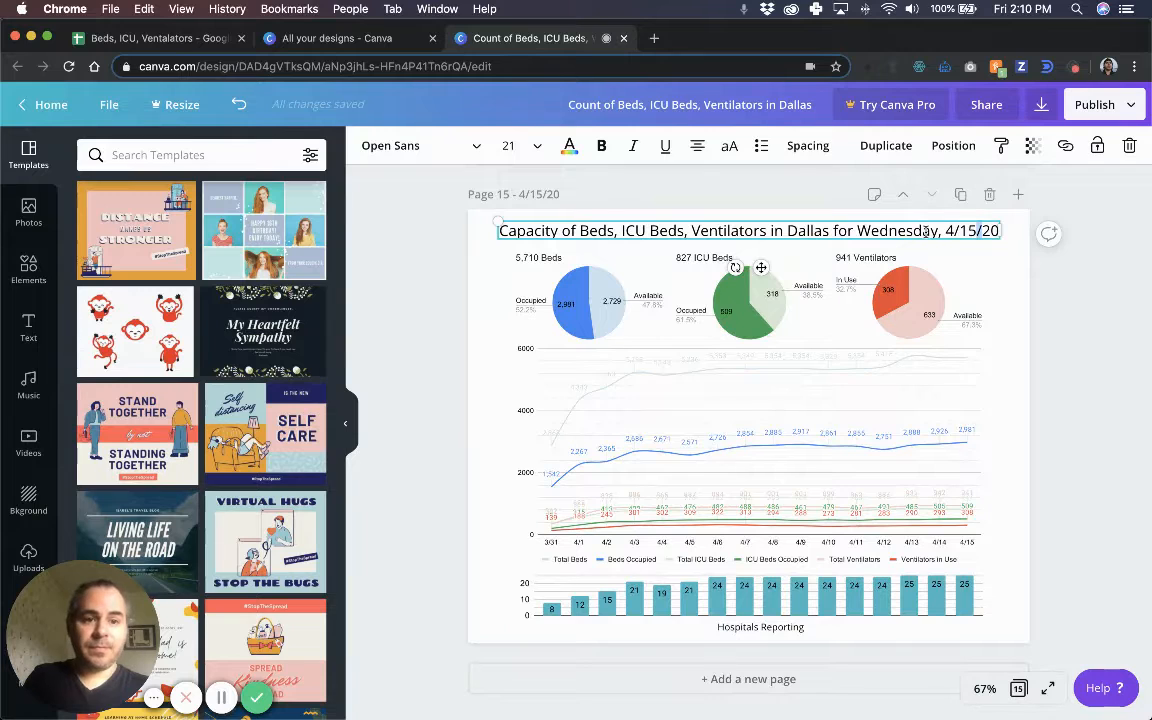
{"action": "left_click_drag", "start_coordinate": [938, 231], "coordinate": [862, 233]}
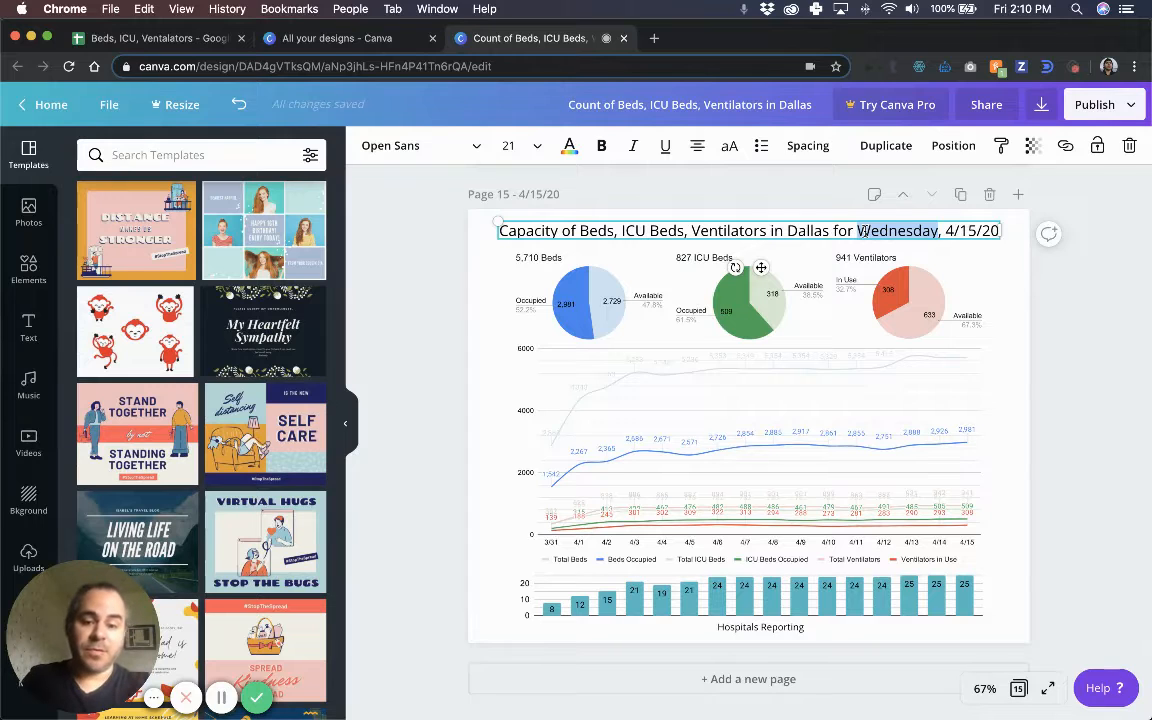
{"action": "type", "text": "ursday"}
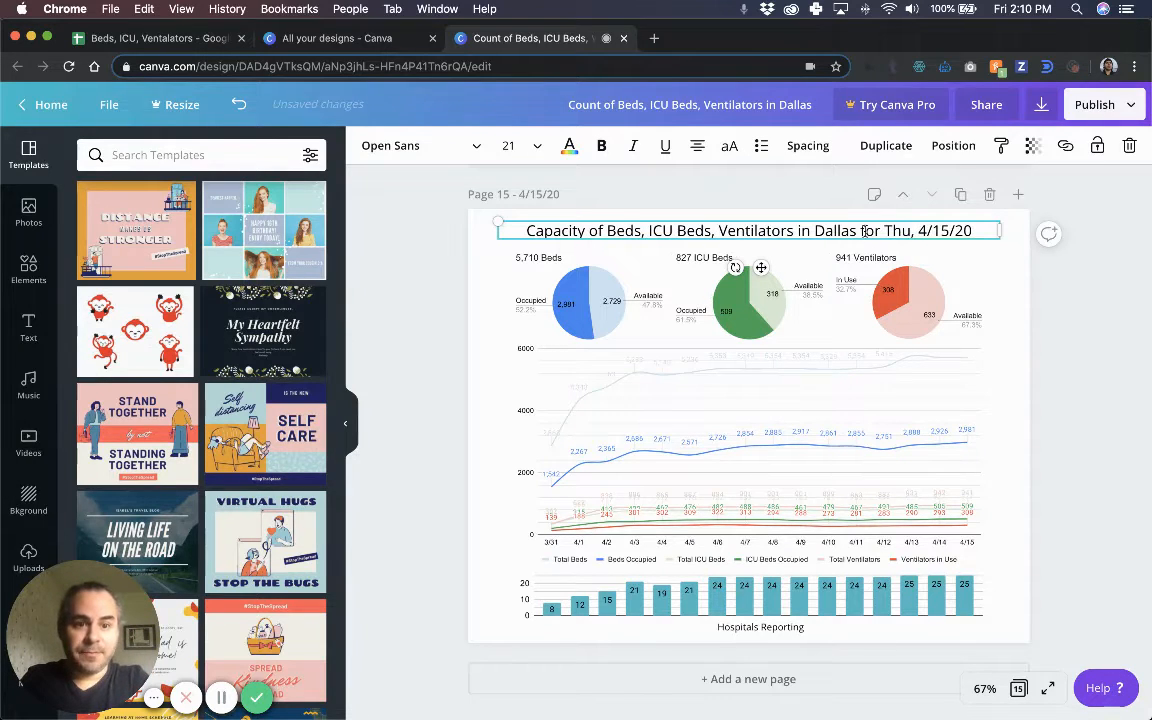
{"action": "left_click", "coordinate": [961, 222]}
{"action": "key", "text": "BackSpace"}
{"action": "type", "text": "6"}
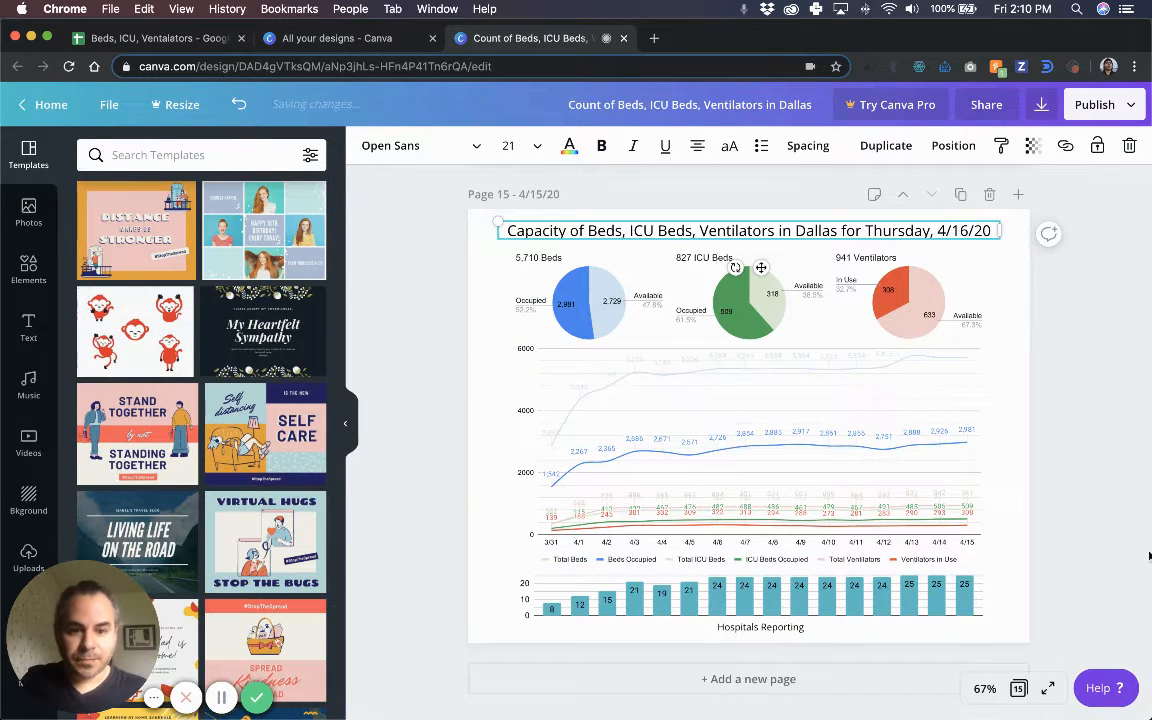
{"action": "left_click", "coordinate": [1114, 529]}
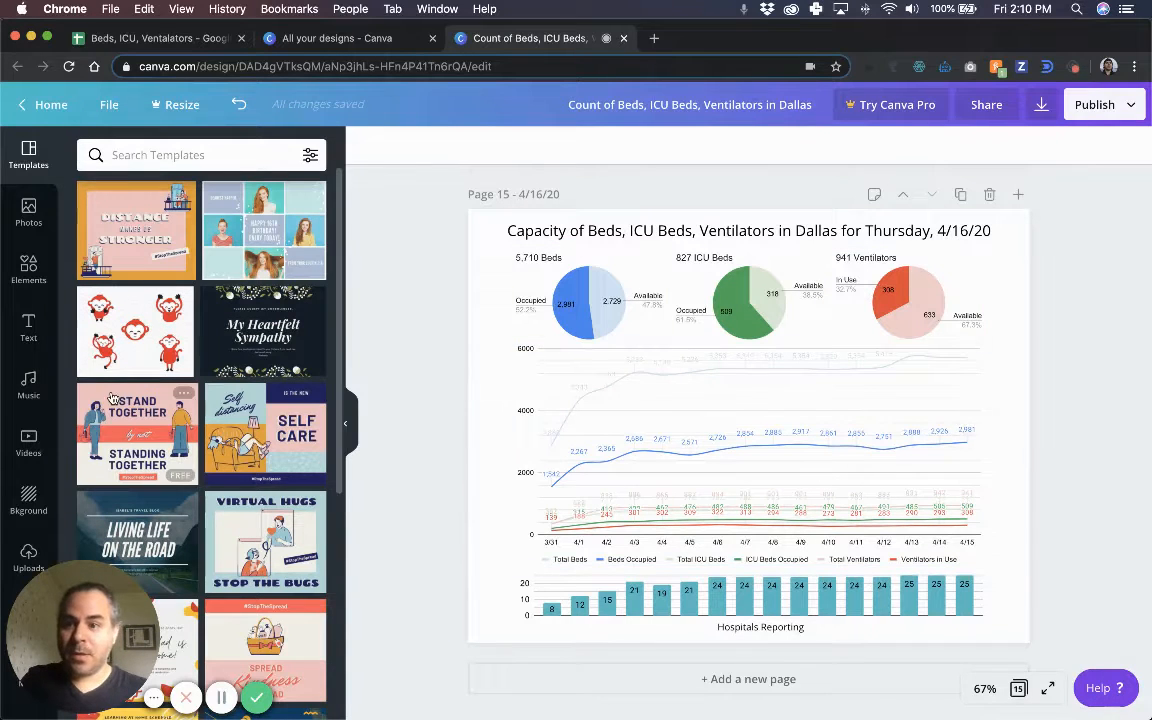
Show the previously uploaded chart images in the Uploads panel, cancelling the file chooser.
{"action": "left_click", "coordinate": [30, 558]}
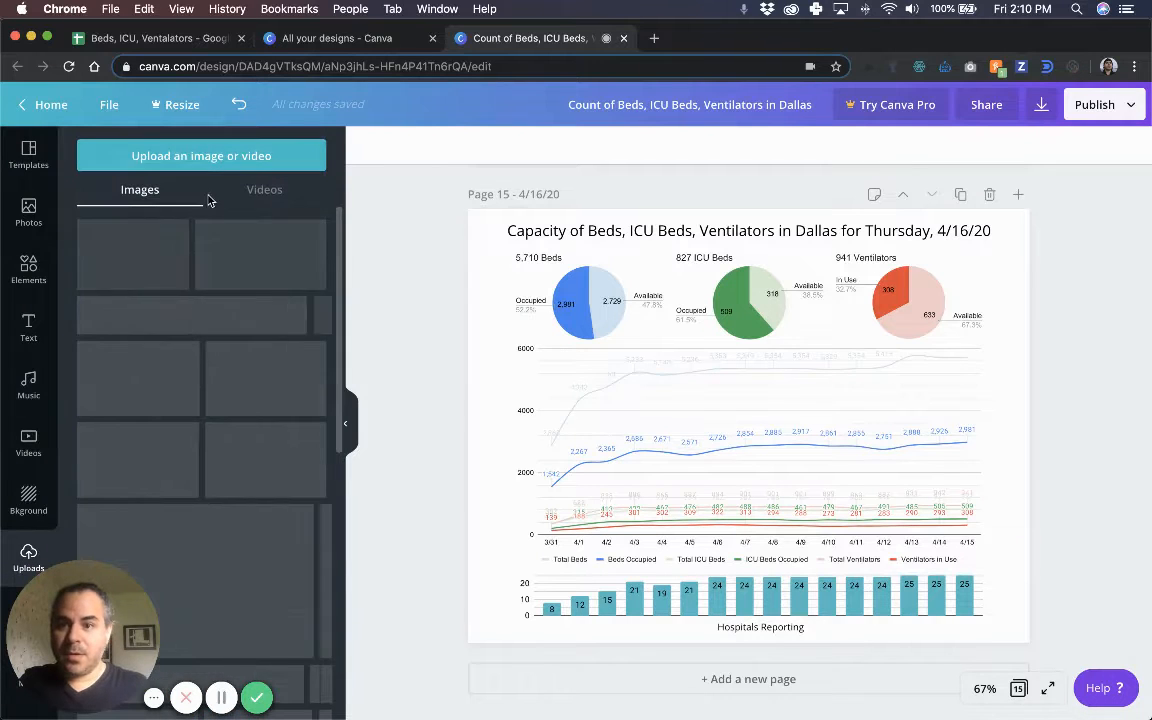
{"action": "left_click", "coordinate": [212, 157]}
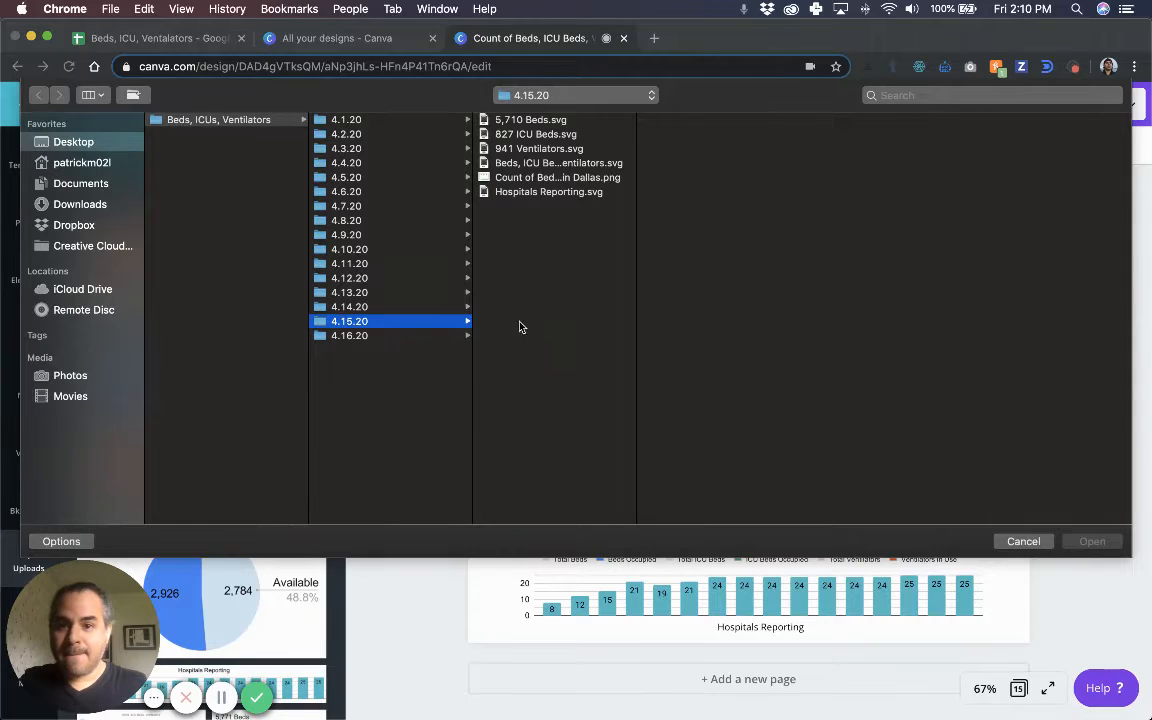
{"action": "left_click", "coordinate": [1023, 541]}
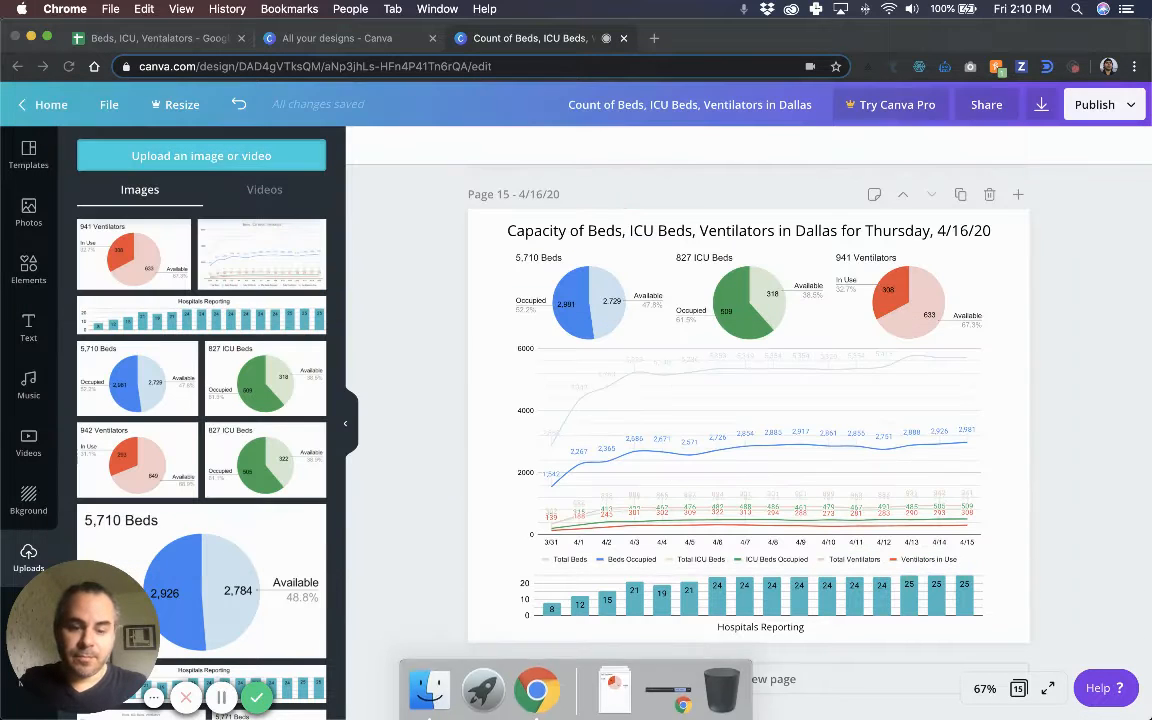
Open Finder windows for the Downloads folder and the Desktop.
{"action": "left_click", "coordinate": [443, 690]}
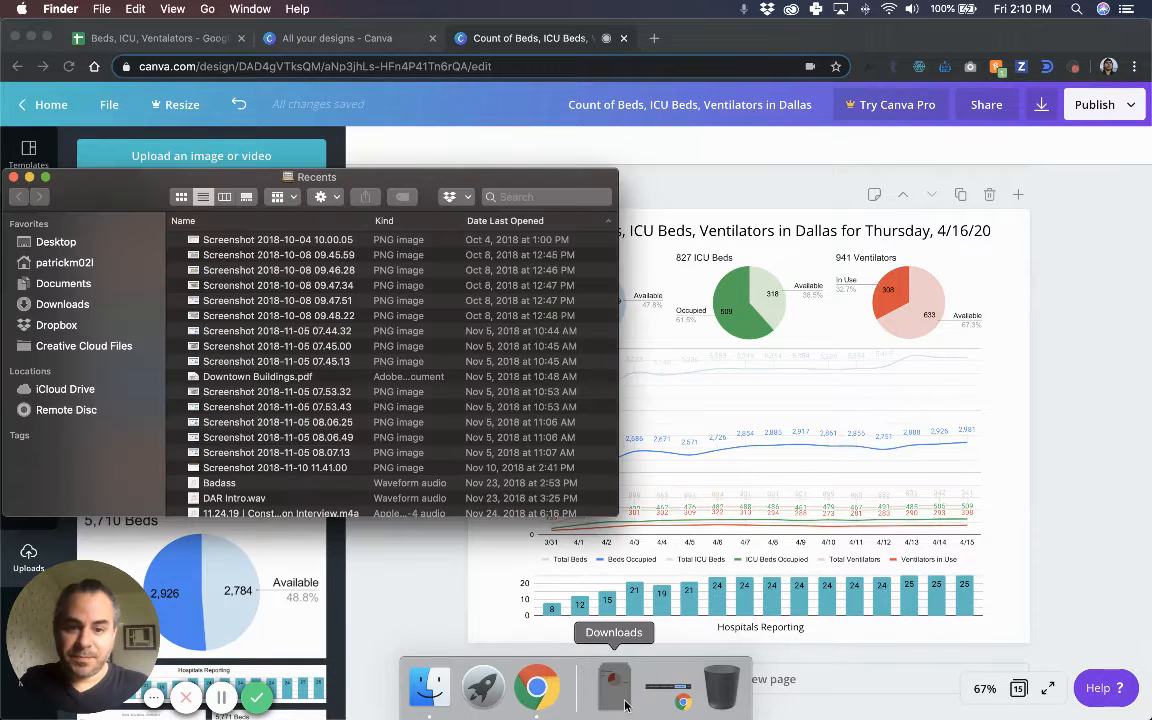
{"action": "left_click", "coordinate": [614, 687]}
{"action": "left_click", "coordinate": [638, 370]}
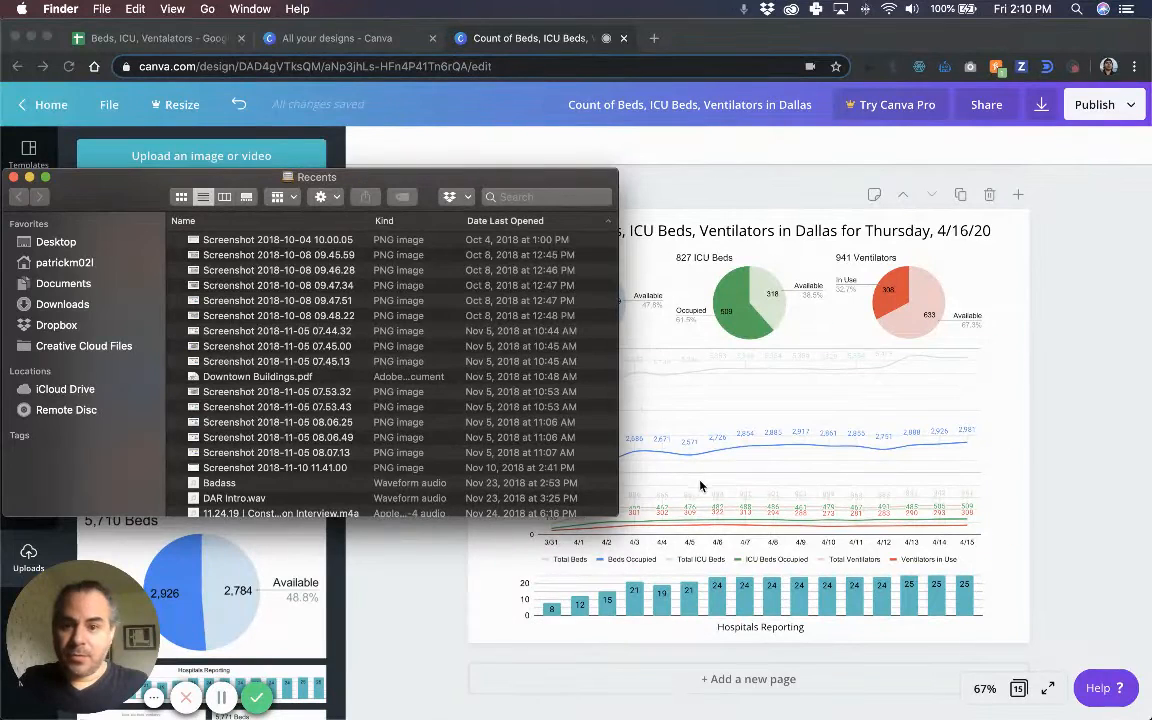
{"action": "left_click", "coordinate": [113, 184]}
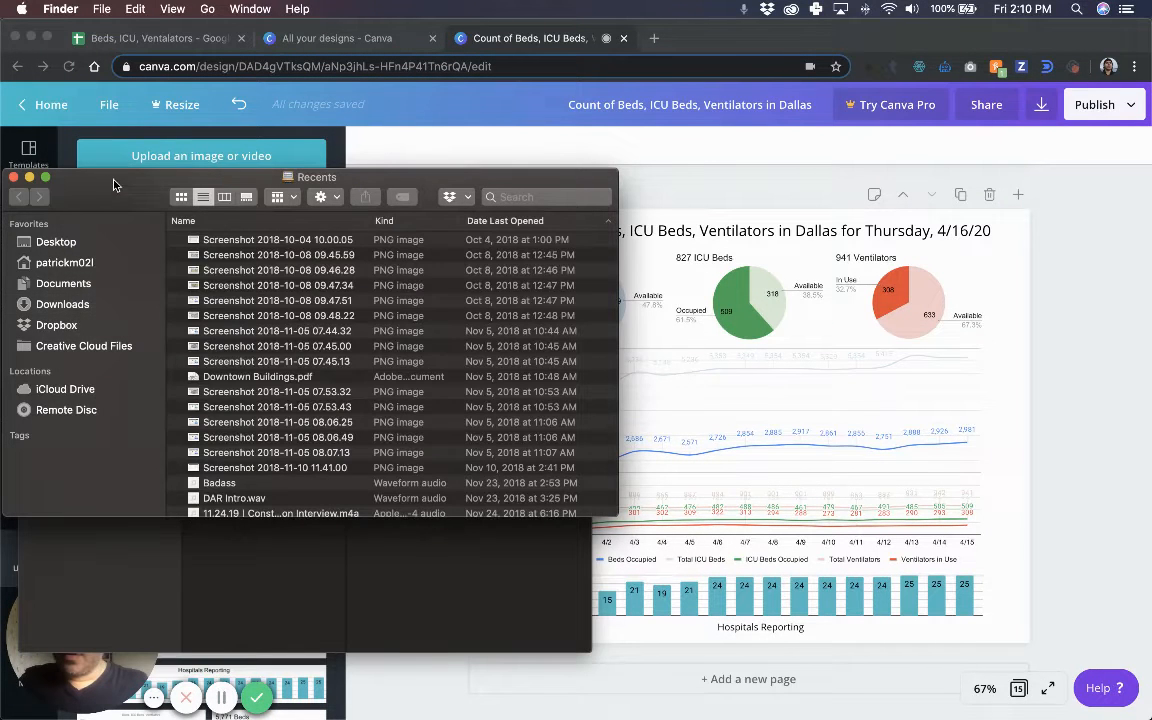
{"action": "left_click", "coordinate": [45, 224]}
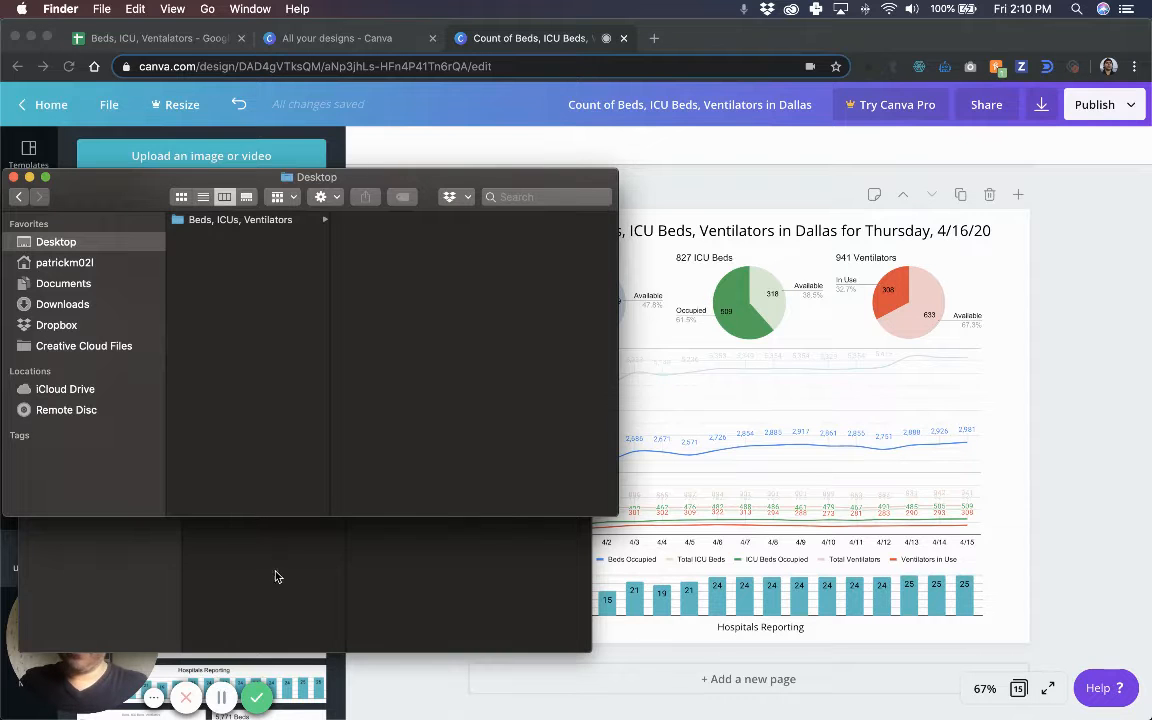
Arrange the Downloads and Desktop windows and open the Beds, ICUs, Ventilators folder.
{"action": "left_click", "coordinate": [560, 562]}
{"action": "left_click_drag", "start_coordinate": [114, 180], "coordinate": [660, 146]}
{"action": "left_click", "coordinate": [405, 188]}
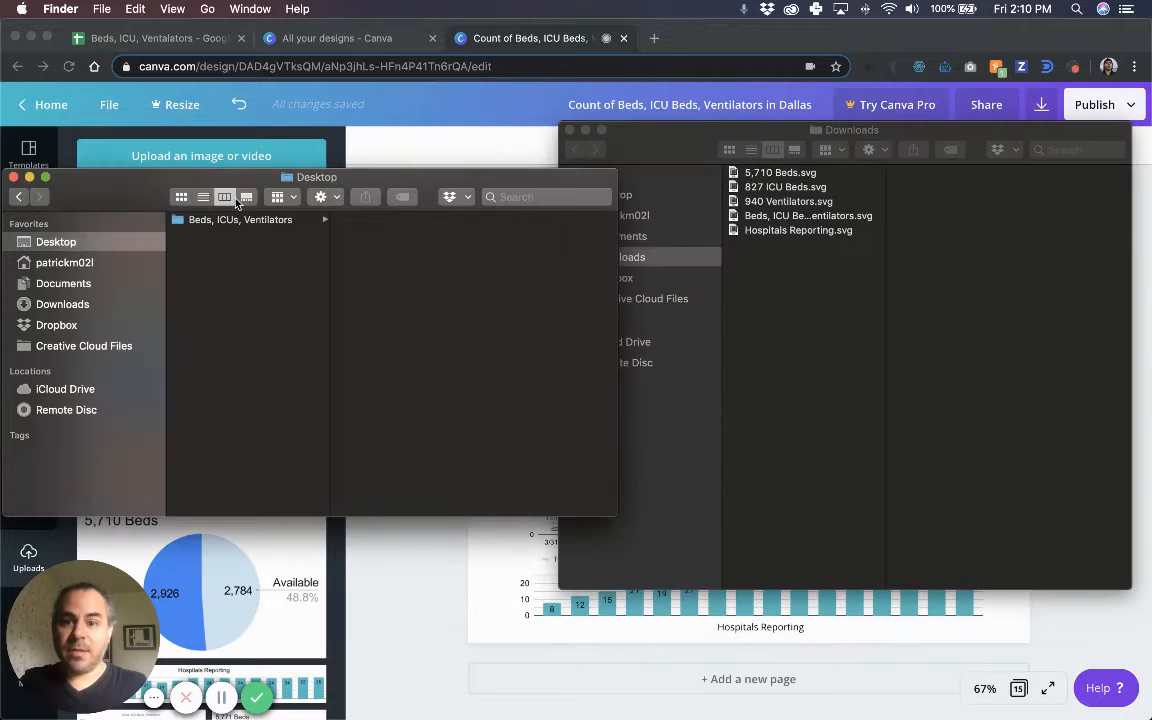
{"action": "left_click", "coordinate": [238, 221]}
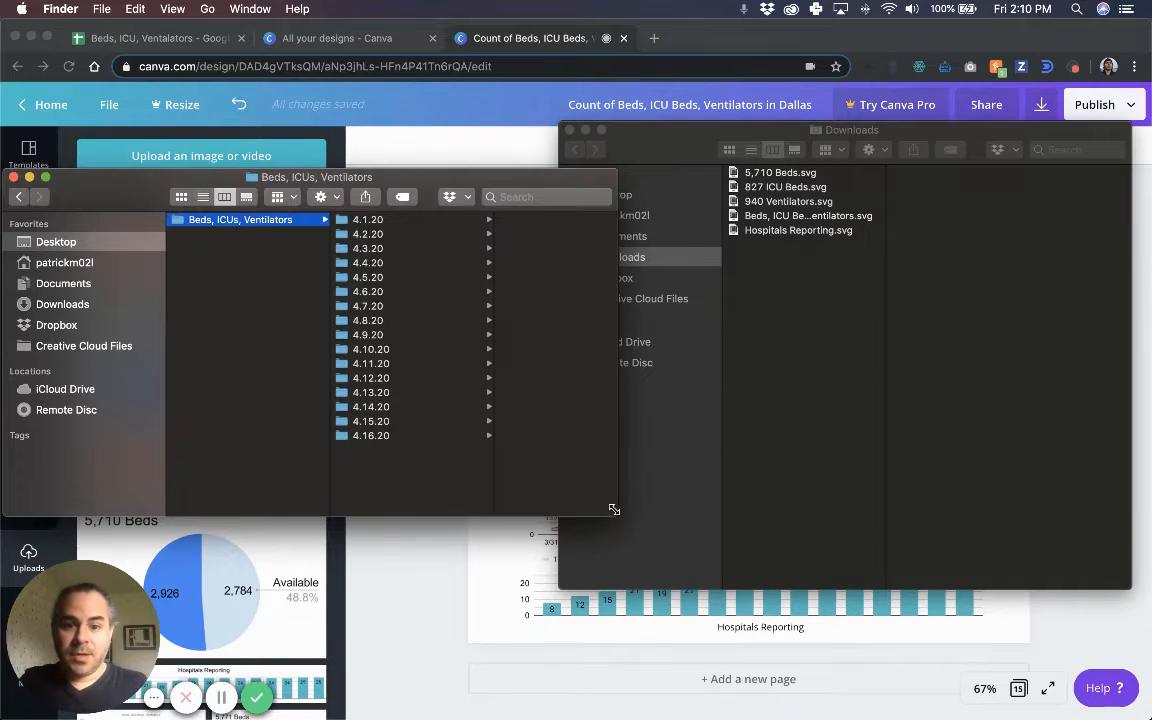
{"action": "left_click_drag", "start_coordinate": [614, 510], "coordinate": [515, 550]}
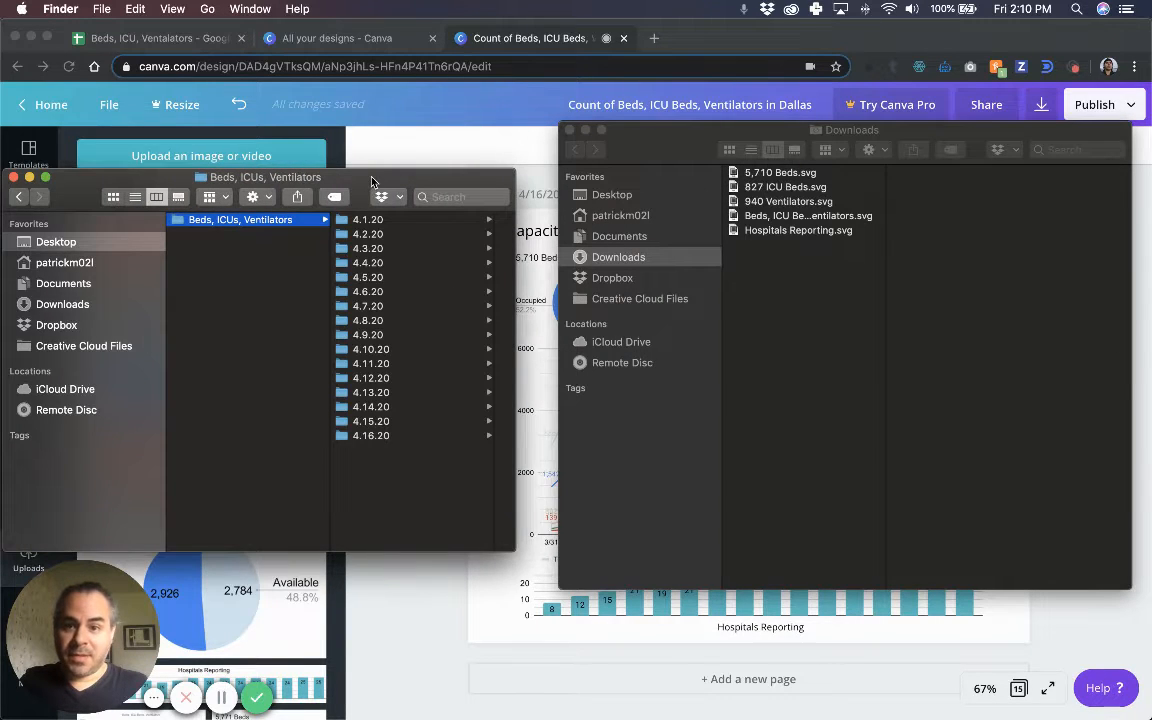
{"action": "left_click_drag", "start_coordinate": [372, 181], "coordinate": [395, 153]}
Create a new folder beside the dated folders, then delete the untitled folder.
{"action": "left_click", "coordinate": [410, 410]}
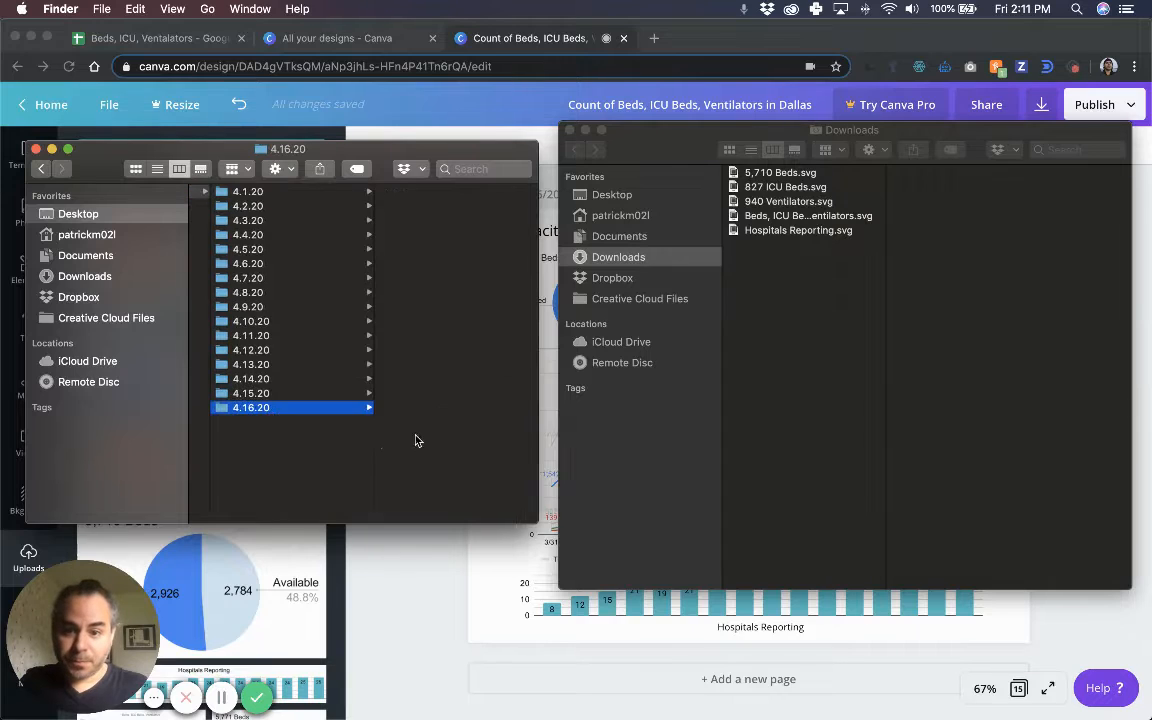
{"action": "left_click", "coordinate": [342, 452]}
{"action": "right_click", "coordinate": [433, 445]}
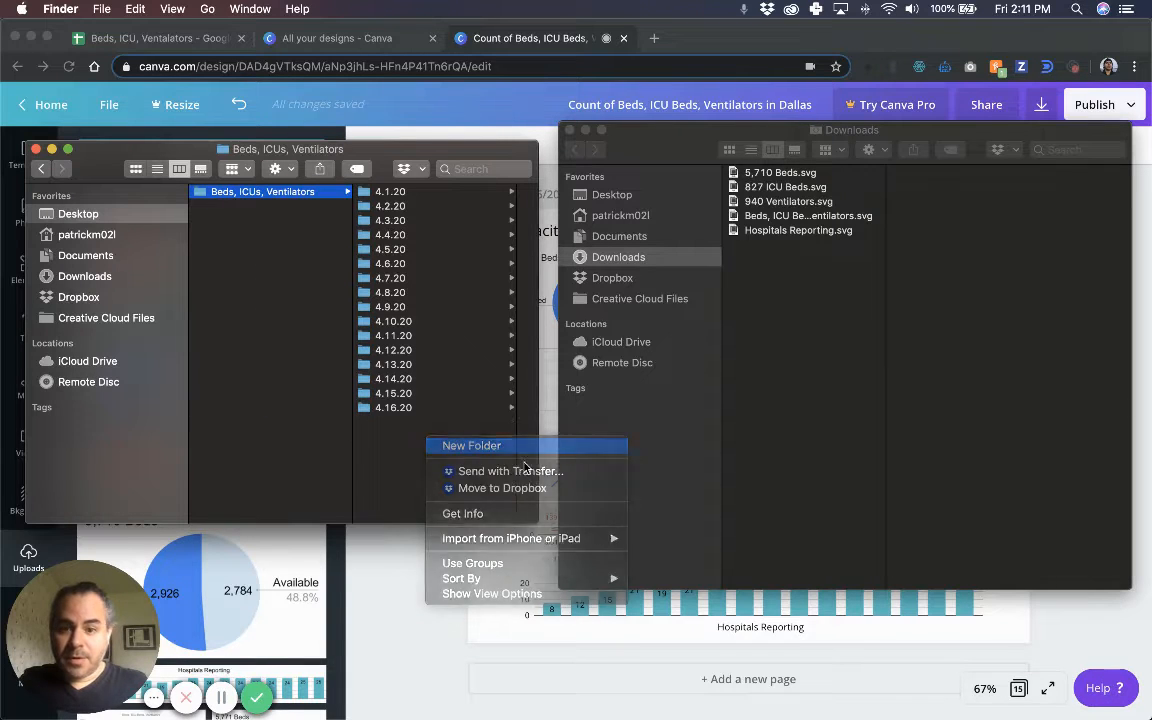
{"action": "left_click", "coordinate": [436, 445]}
{"action": "type", "text": "4."}
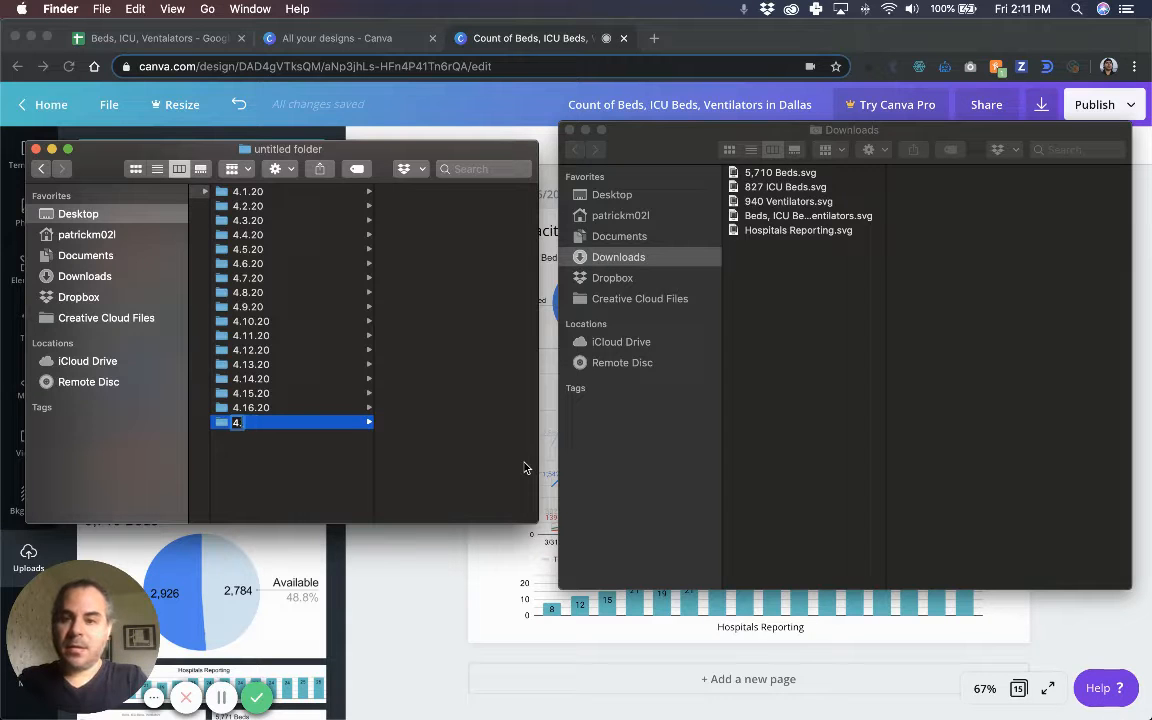
{"action": "left_click", "coordinate": [263, 465]}
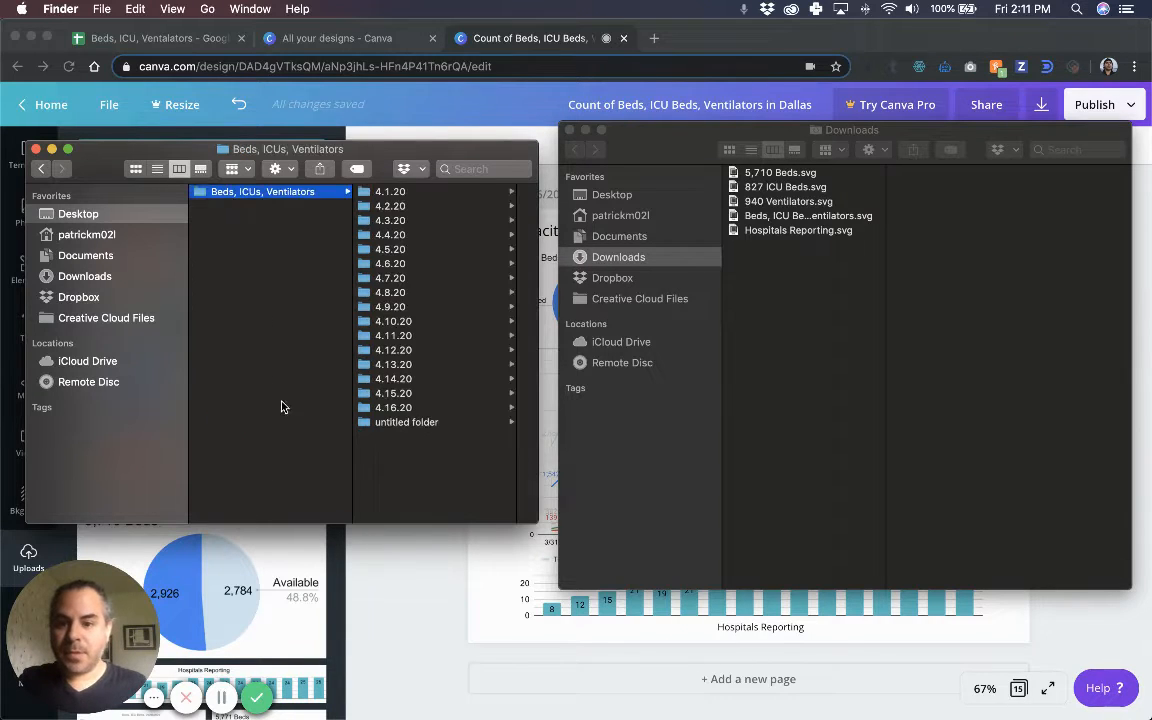
{"action": "left_click", "coordinate": [405, 423]}
{"action": "right_click", "coordinate": [300, 425]}
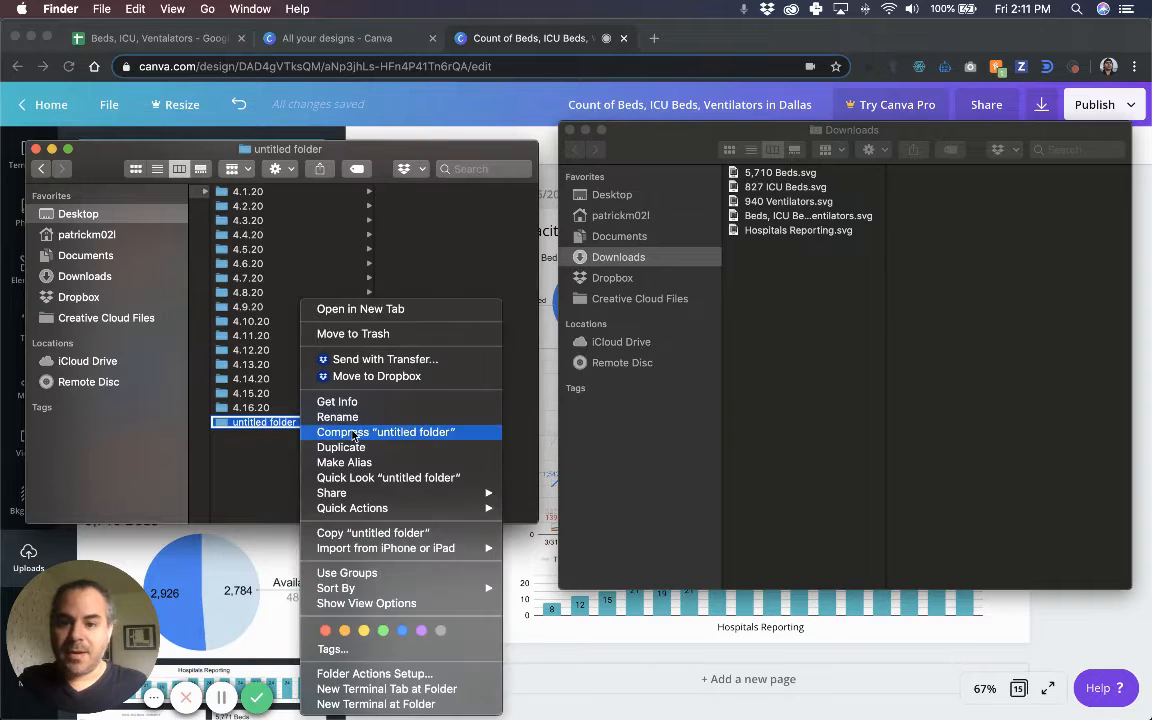
{"action": "left_click", "coordinate": [360, 332]}
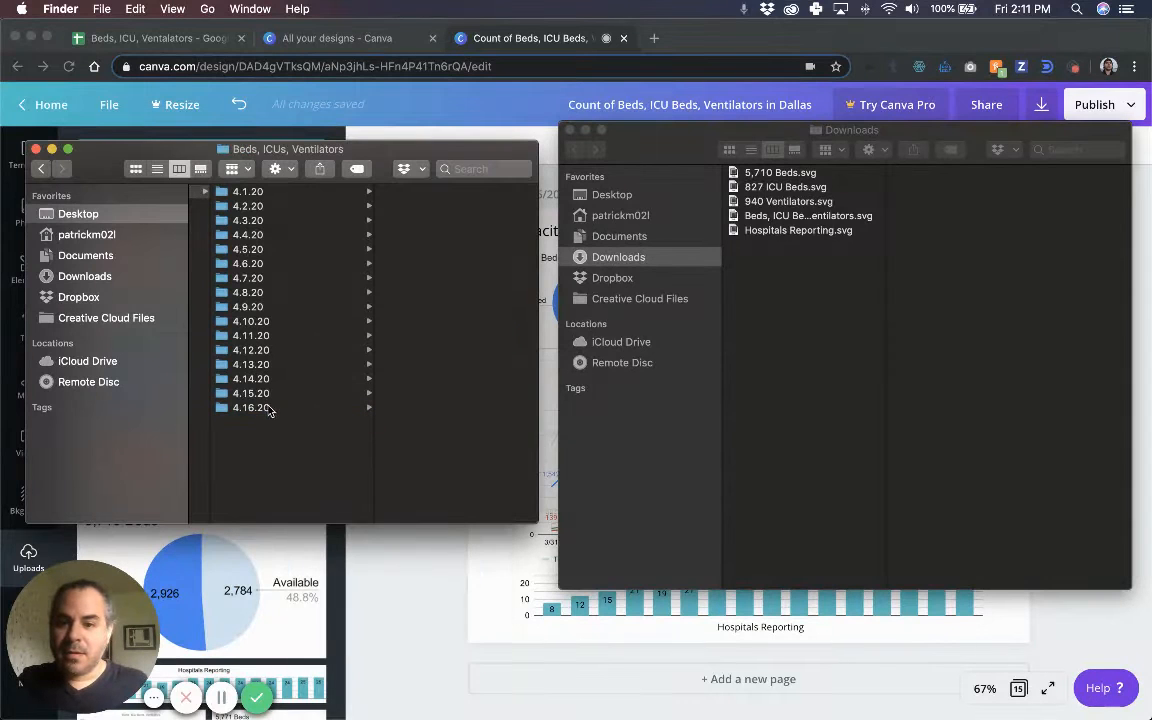
Move all five downloaded chart SVGs into the 4.16.20 folder and close Downloads.
{"action": "left_click", "coordinate": [300, 407]}
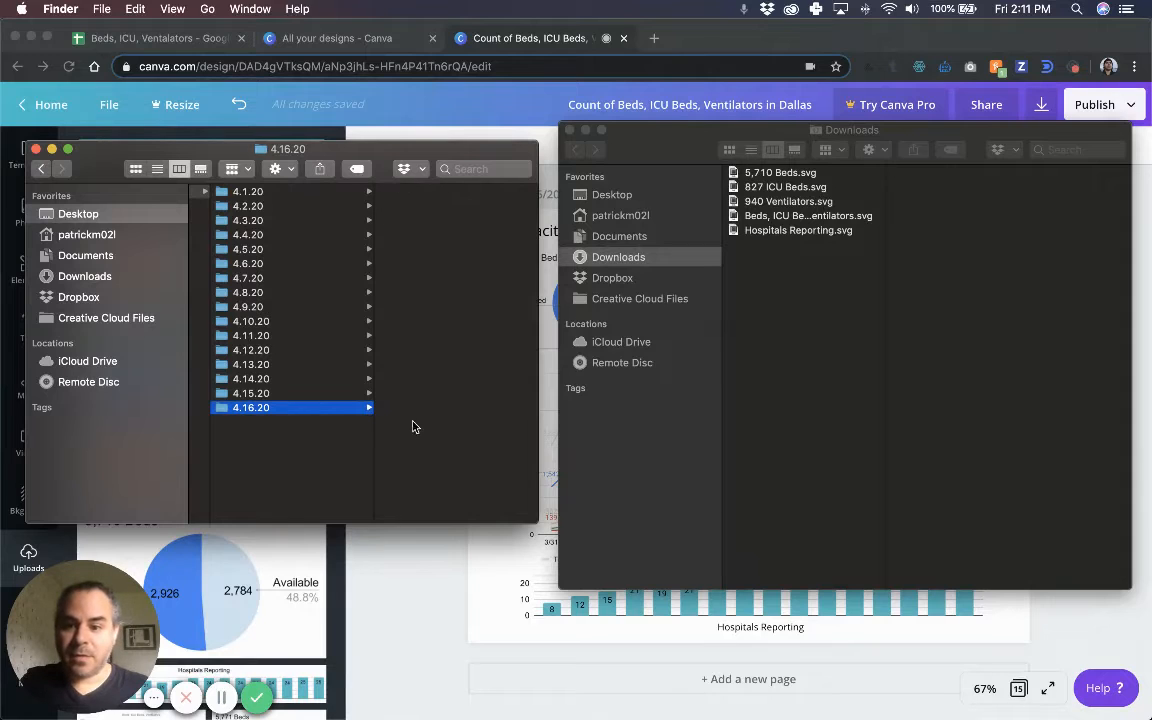
{"action": "left_click", "coordinate": [686, 151]}
{"action": "left_click", "coordinate": [762, 175]}
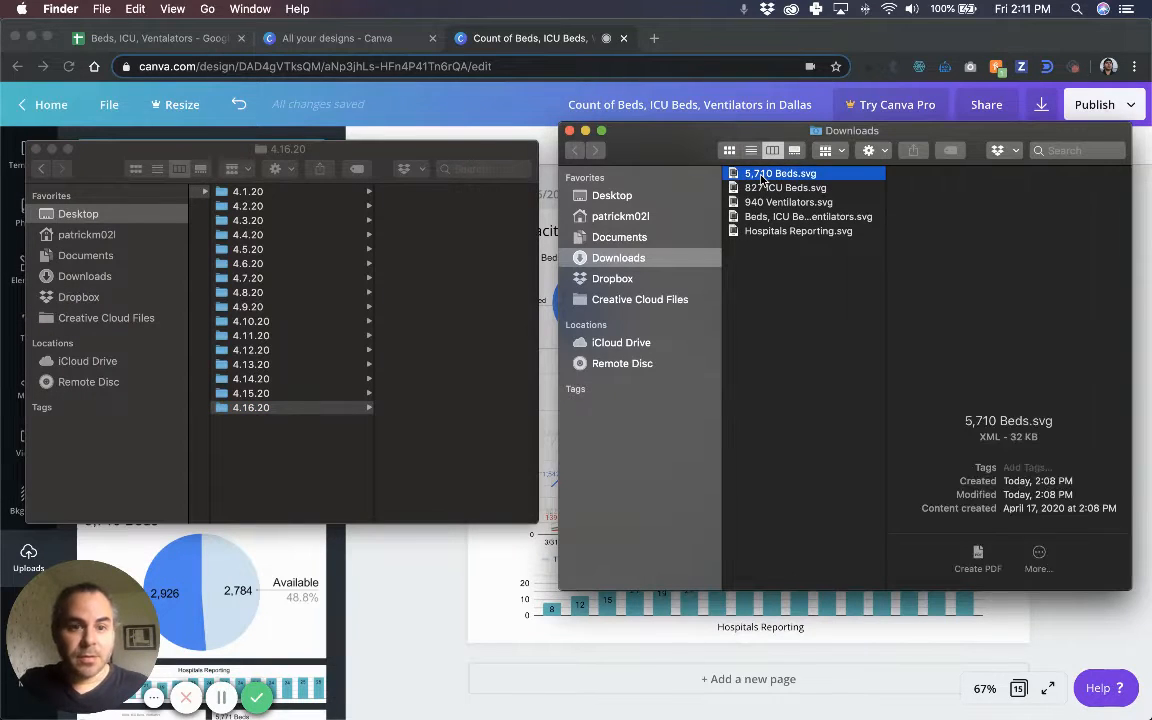
{"action": "key", "text": "Down"}
{"action": "key", "text": "Down"}
{"action": "key", "text": "Down"}
{"action": "key", "text": "Down"}
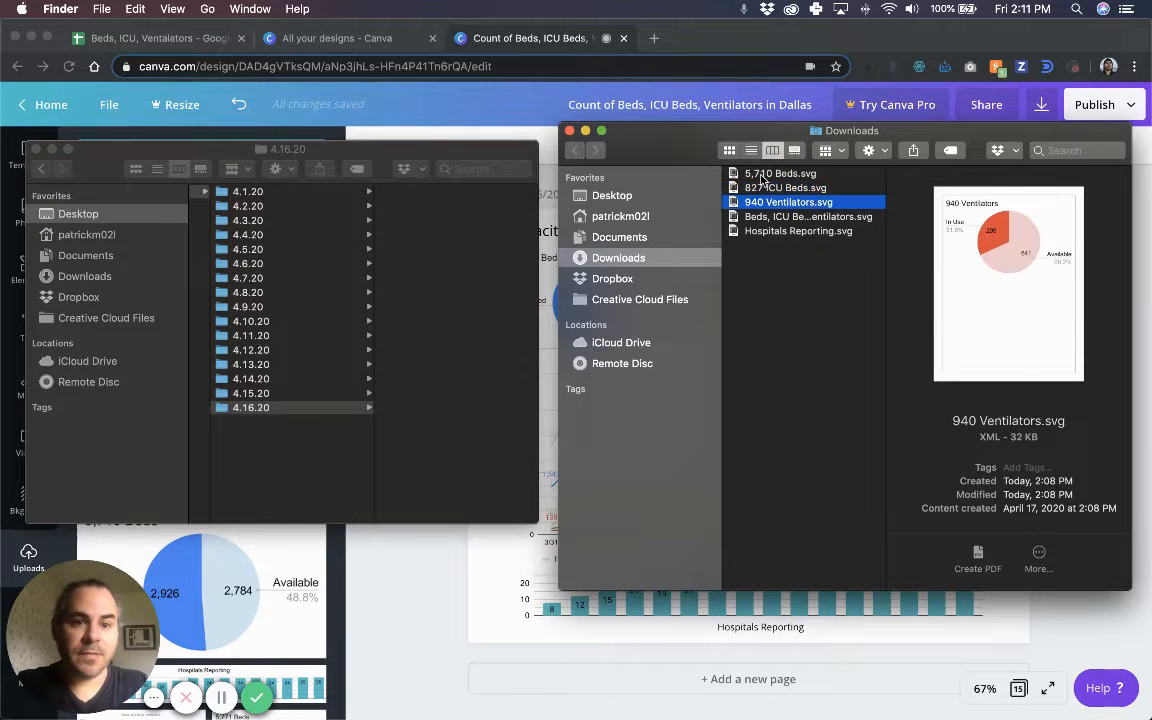
{"action": "left_click", "coordinate": [807, 355]}
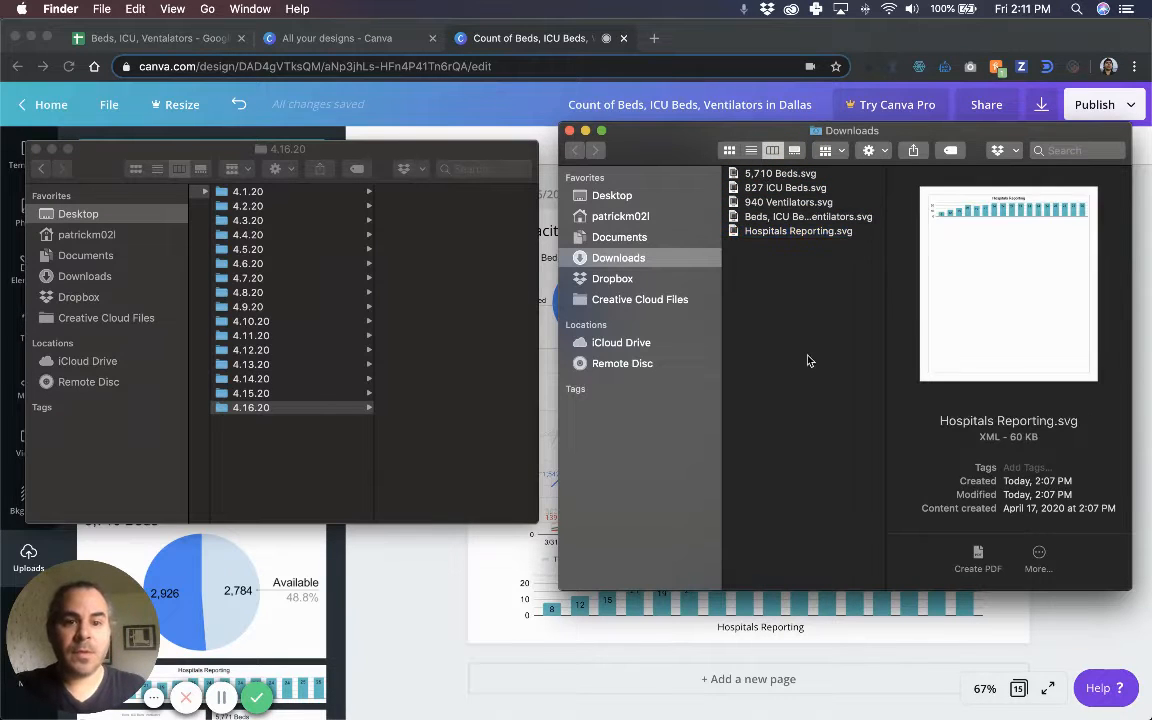
{"action": "key", "text": "super+a"}
{"action": "left_click_drag", "start_coordinate": [762, 178], "coordinate": [513, 398]}
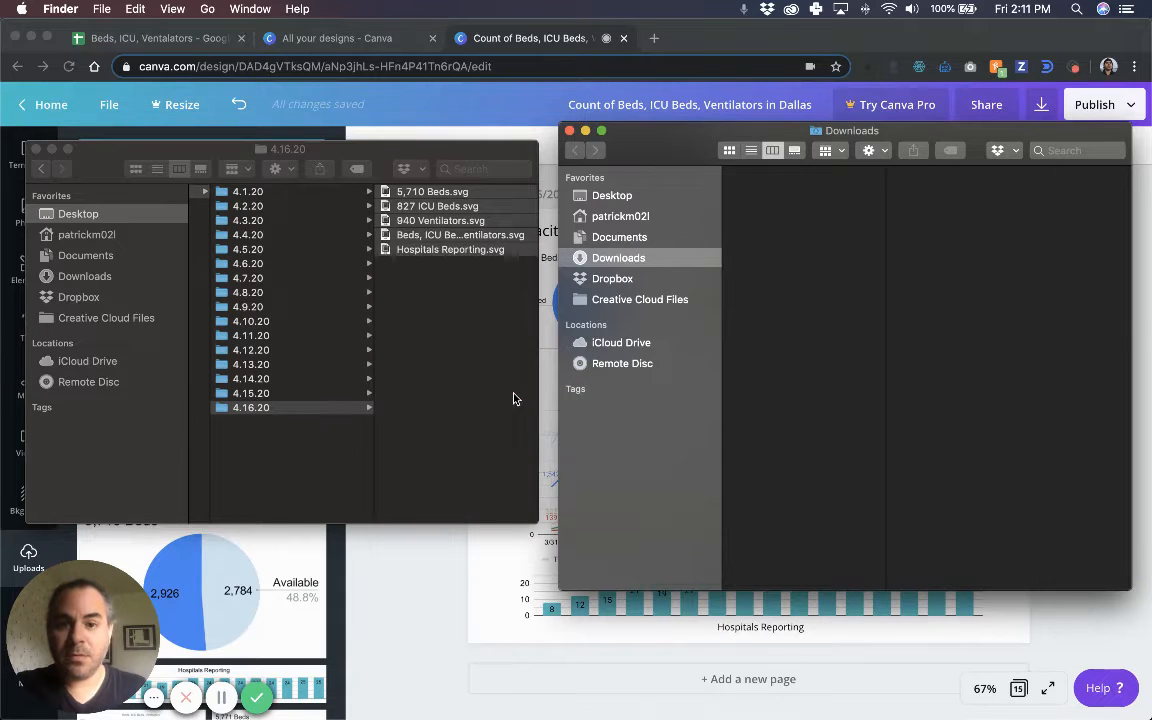
{"action": "left_click", "coordinate": [569, 133]}
{"action": "left_click_drag", "start_coordinate": [344, 152], "coordinate": [919, 185]}
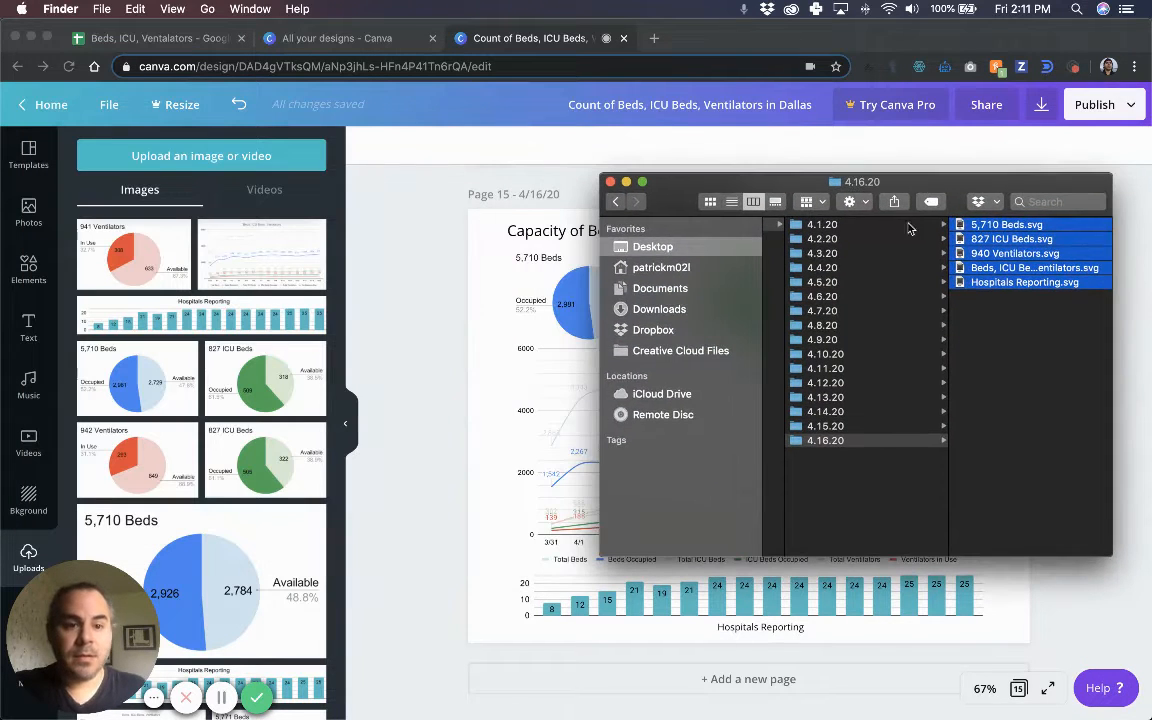
Upload all five 4/16 chart SVGs from the 4.16.20 folder into Canva.
{"action": "left_click", "coordinate": [835, 476]}
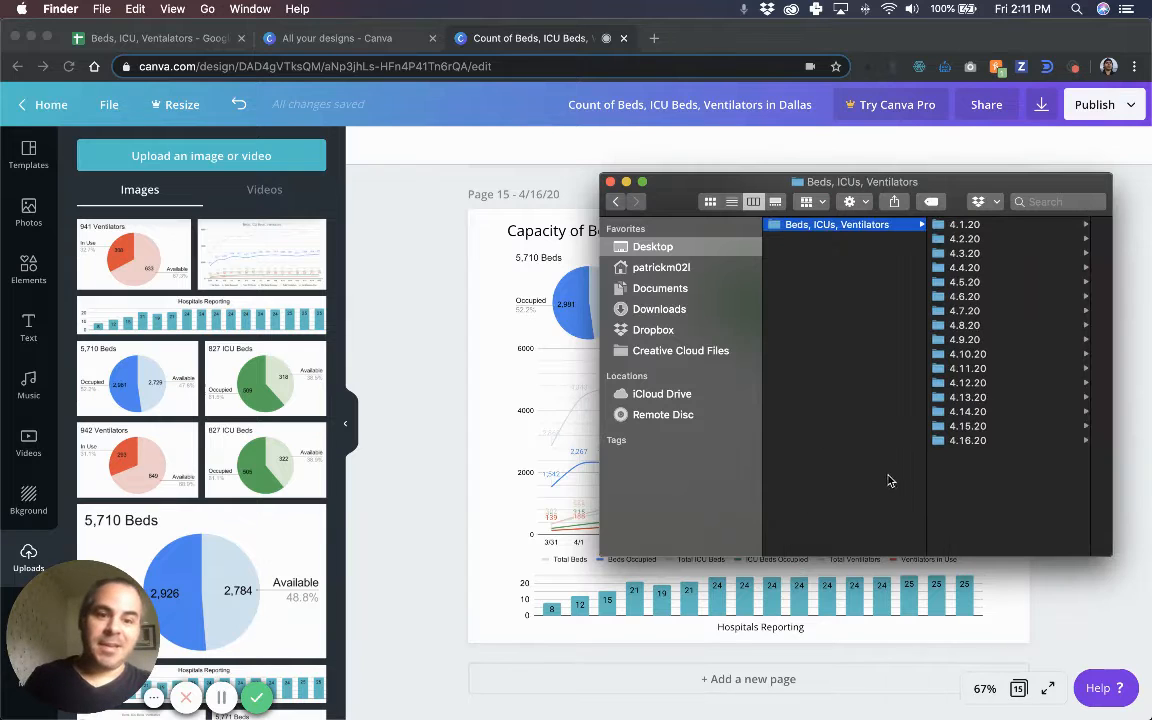
{"action": "left_click", "coordinate": [611, 182]}
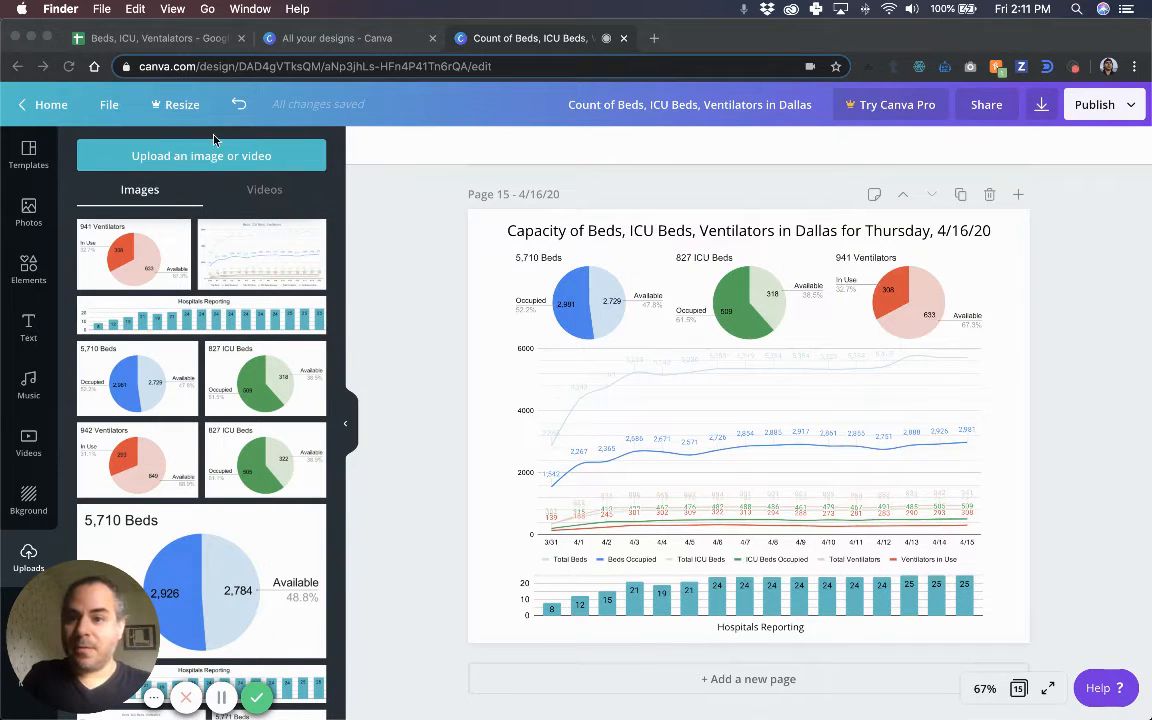
{"action": "left_click", "coordinate": [221, 158]}
{"action": "left_click", "coordinate": [221, 158]}
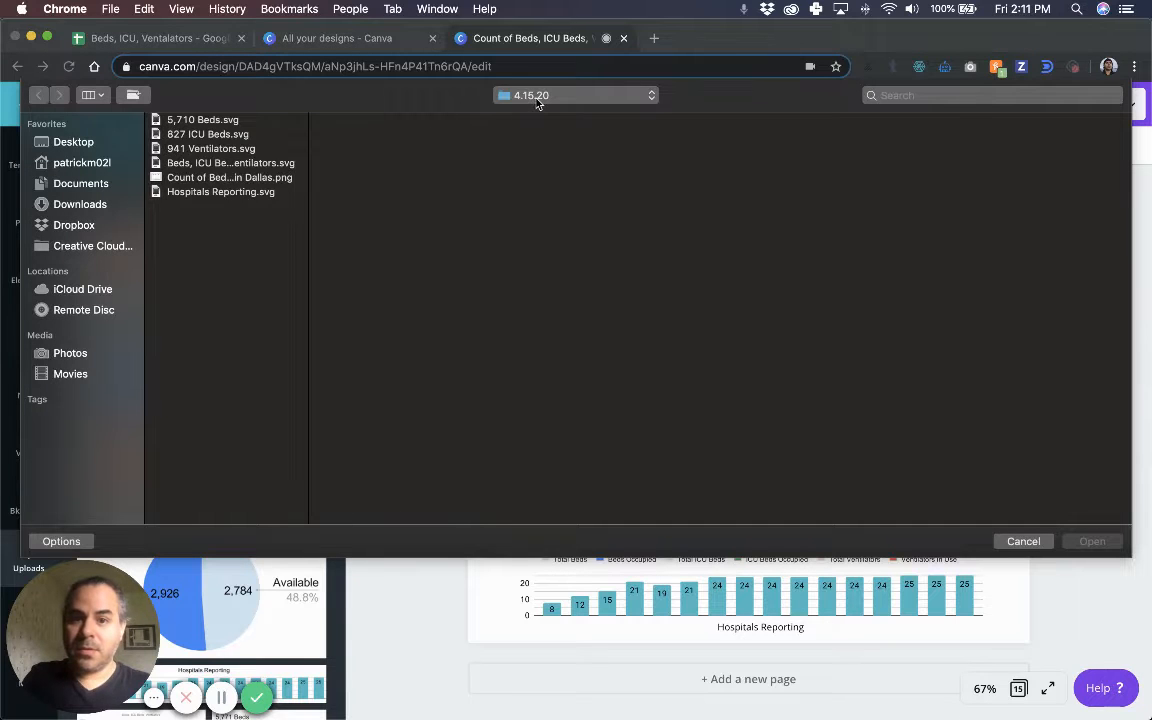
{"action": "left_click", "coordinate": [537, 97]}
{"action": "left_click", "coordinate": [540, 116]}
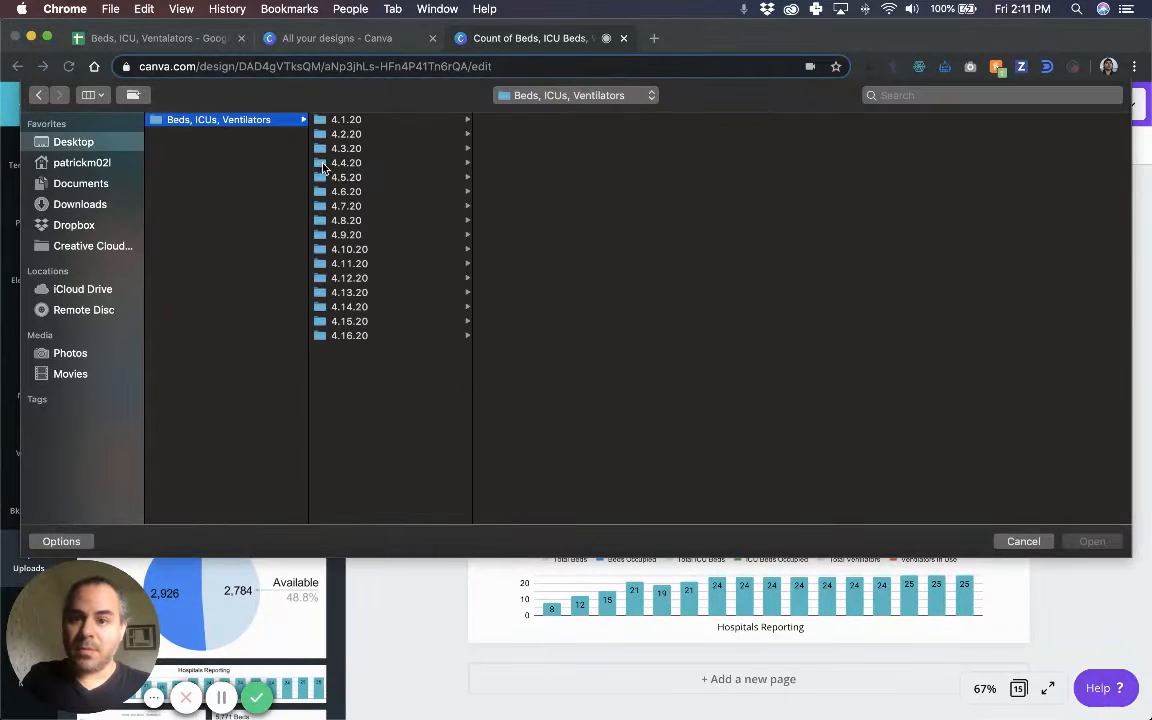
{"action": "left_click", "coordinate": [395, 336]}
{"action": "left_click_drag", "start_coordinate": [560, 195], "coordinate": [528, 117]}
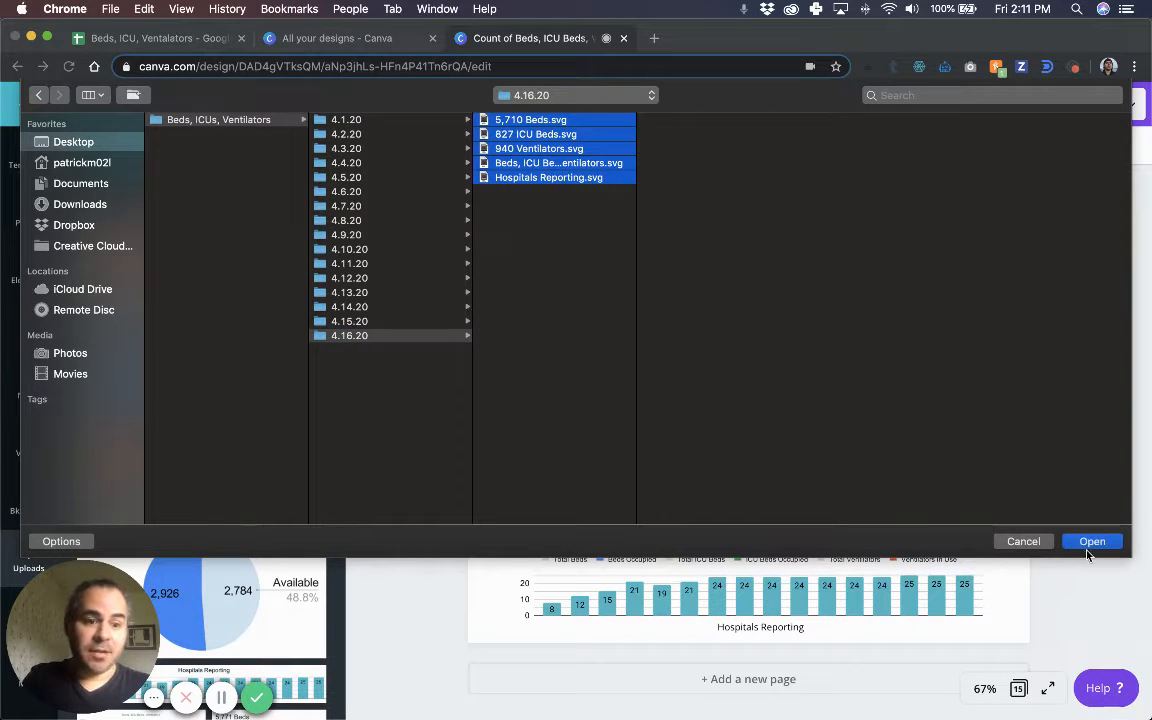
{"action": "key", "text": "Return"}
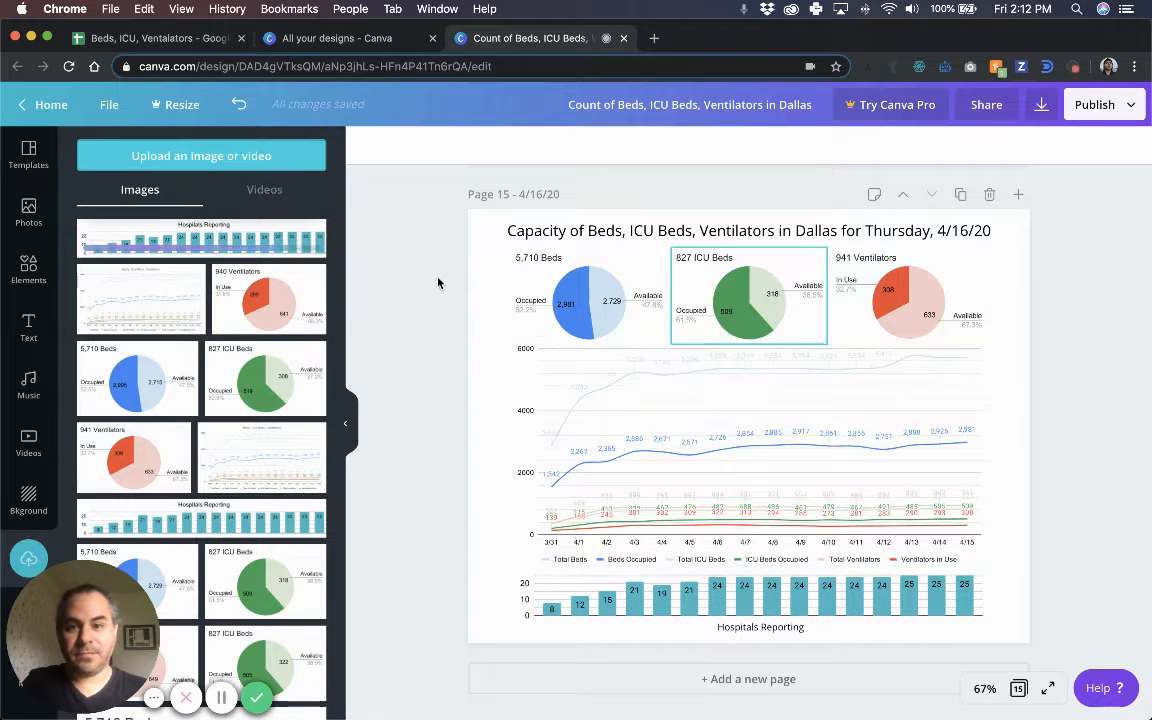
Add the new Hospitals Reporting bar chart at the page bottom and crop off its title.
{"action": "left_click", "coordinate": [217, 241]}
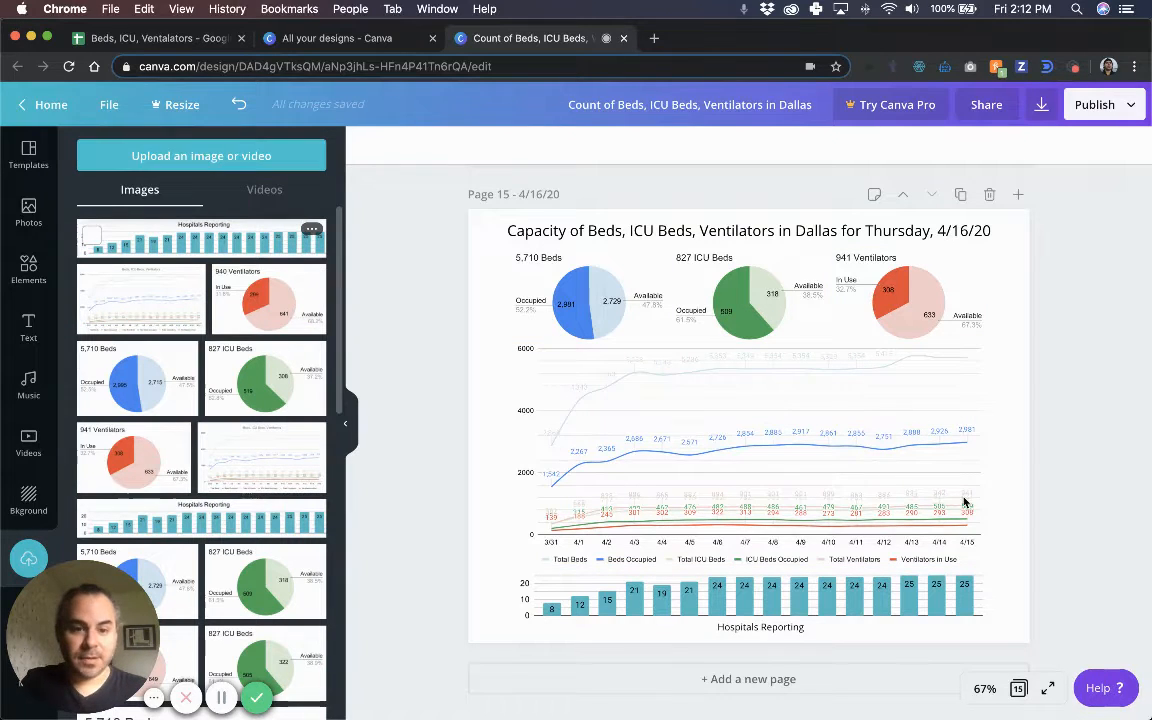
{"action": "left_click_drag", "start_coordinate": [746, 411], "coordinate": [741, 566]}
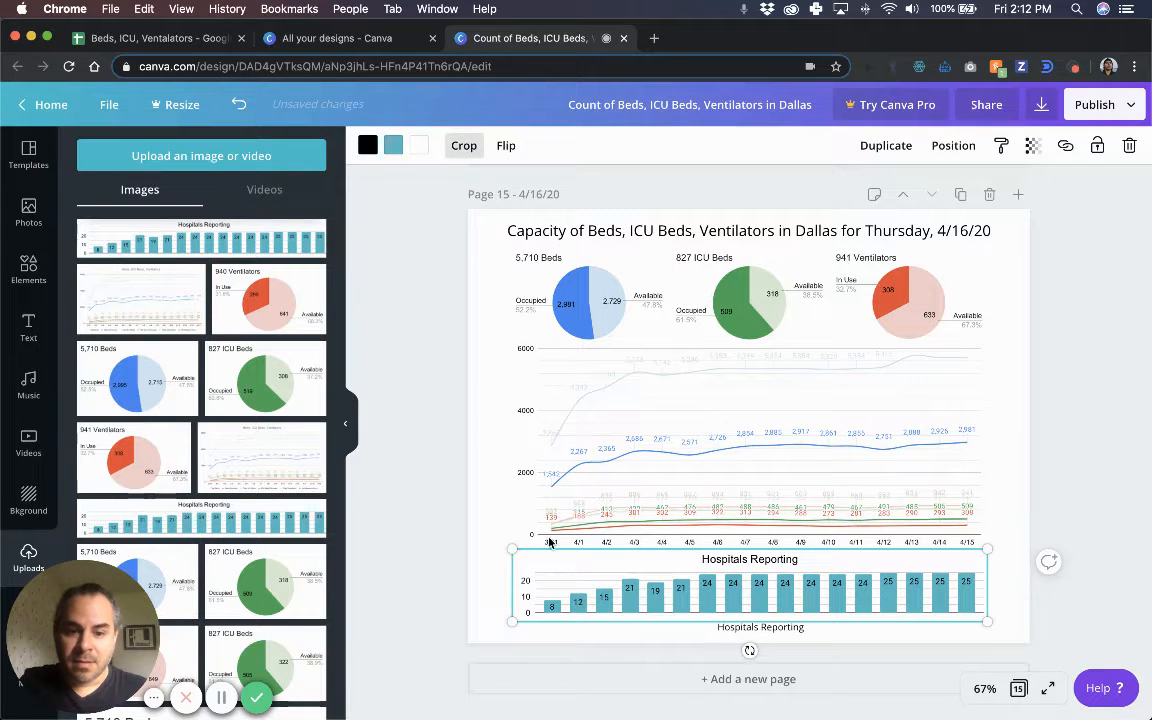
{"action": "left_click", "coordinate": [470, 147]}
{"action": "left_click_drag", "start_coordinate": [507, 563], "coordinate": [507, 569]}
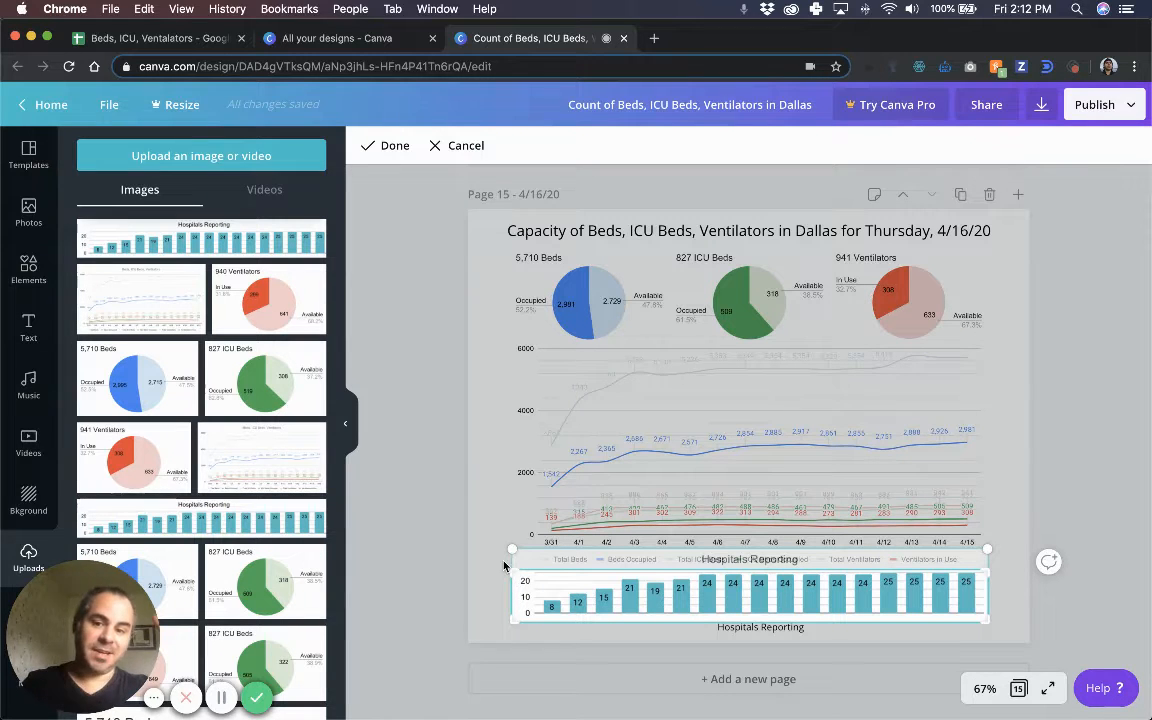
{"action": "left_click", "coordinate": [503, 561]}
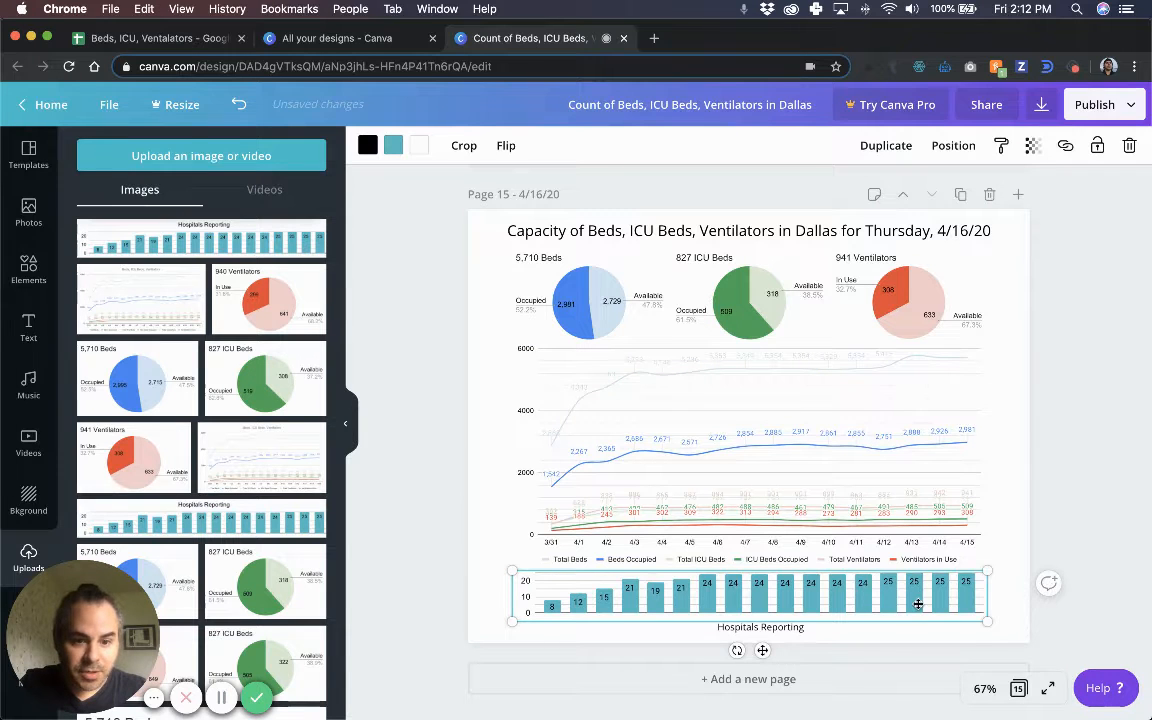
{"action": "left_click_drag", "start_coordinate": [918, 604], "coordinate": [917, 594]}
Turn on File > Show margins and reposition the new bar chart under the line chart.
{"action": "left_click", "coordinate": [429, 271]}
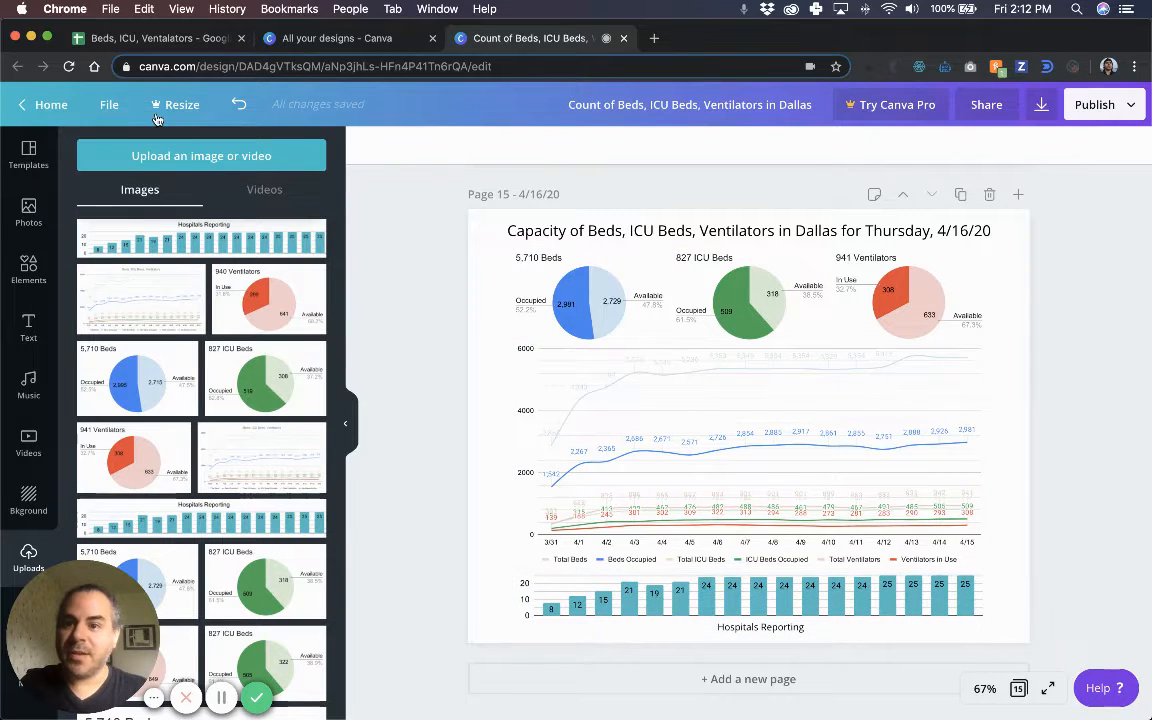
{"action": "left_click", "coordinate": [109, 104]}
{"action": "left_click", "coordinate": [160, 252]}
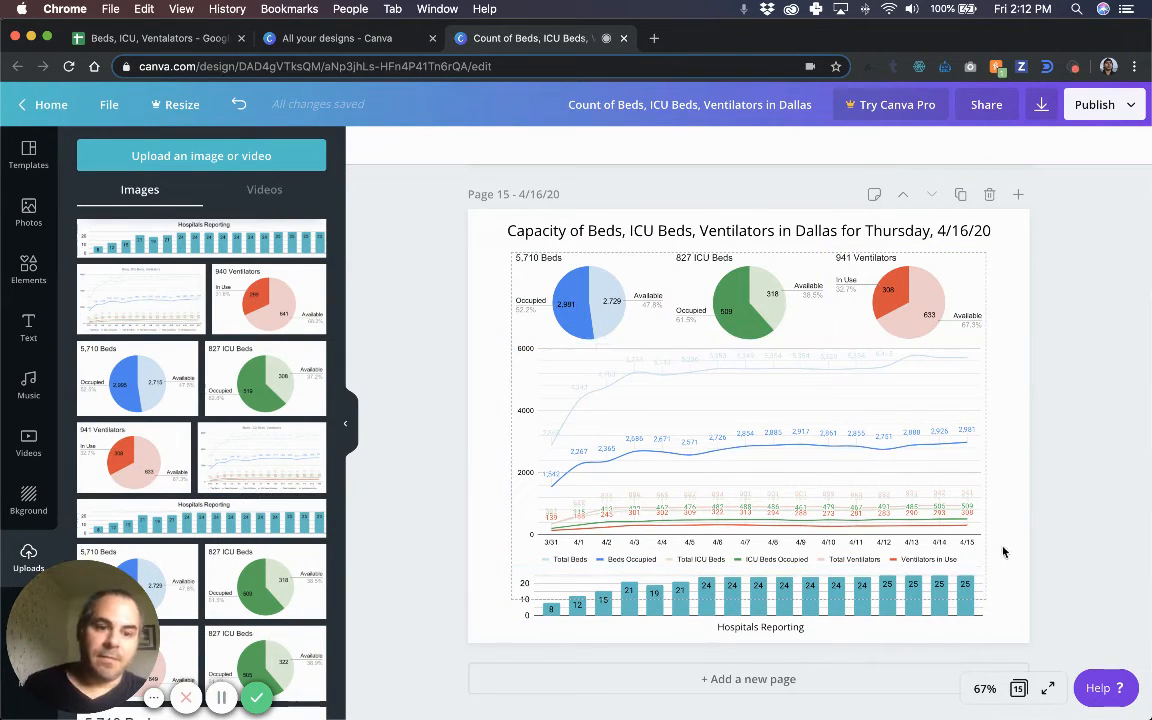
{"action": "left_click", "coordinate": [808, 585]}
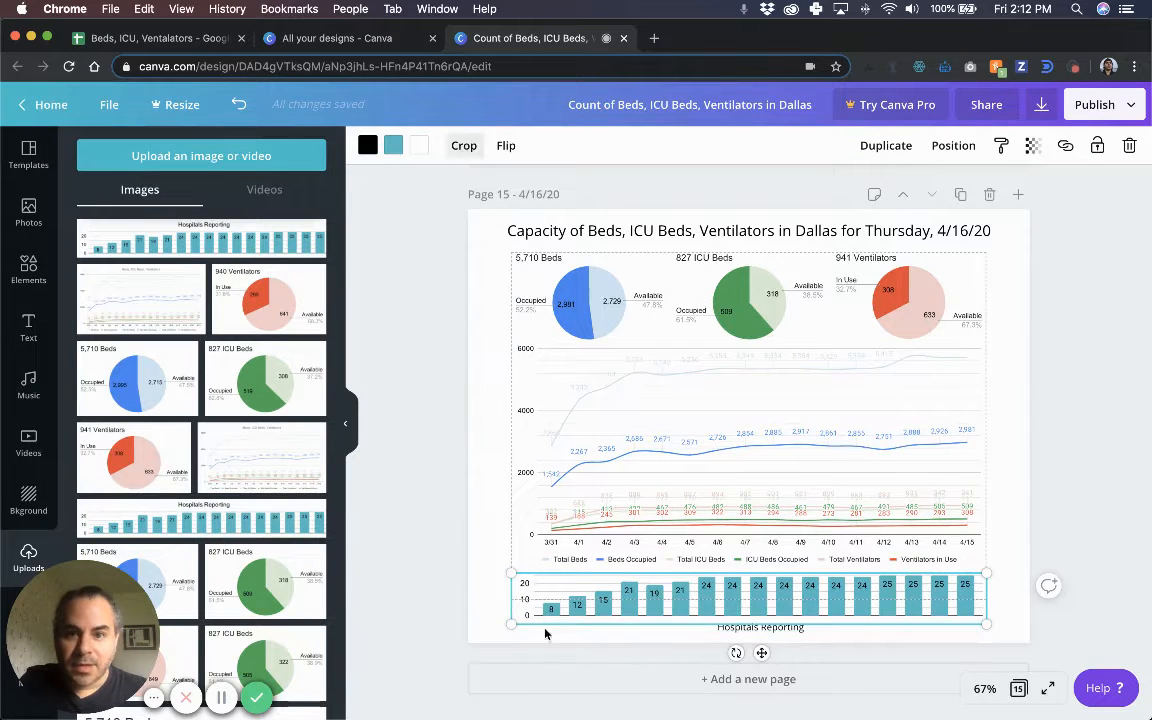
{"action": "left_click", "coordinate": [463, 145]}
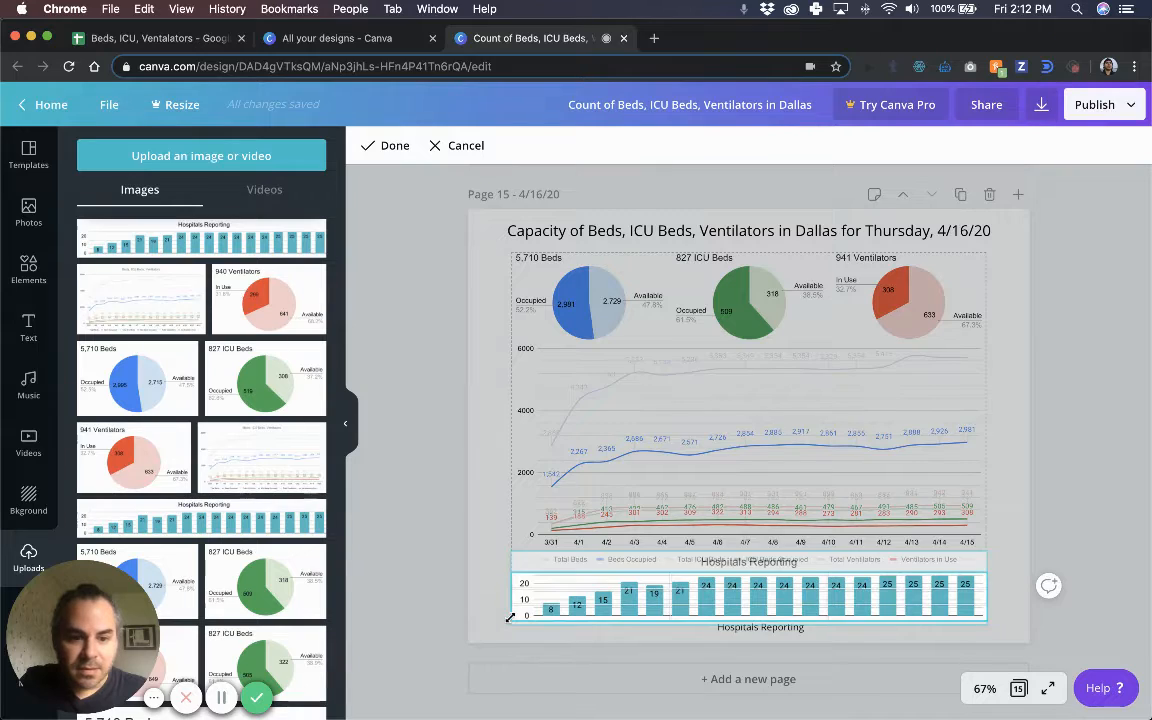
{"action": "key", "text": "Return"}
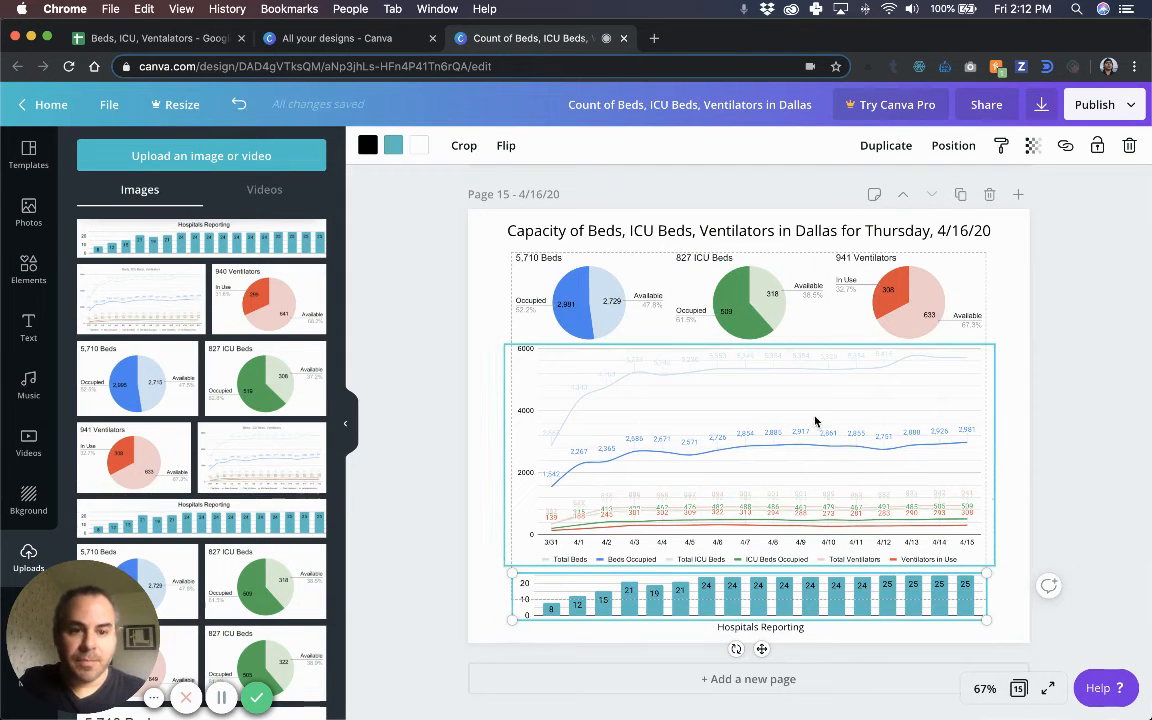
{"action": "left_click", "coordinate": [1053, 512]}
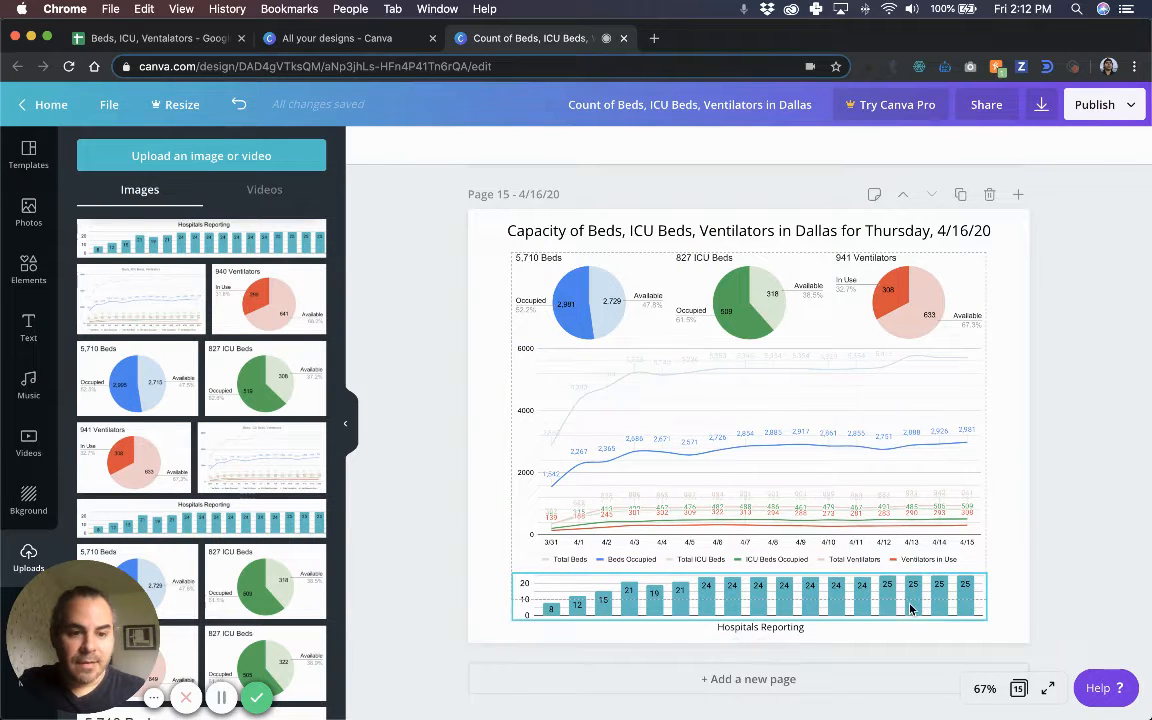
{"action": "left_click_drag", "start_coordinate": [910, 624], "coordinate": [936, 592]}
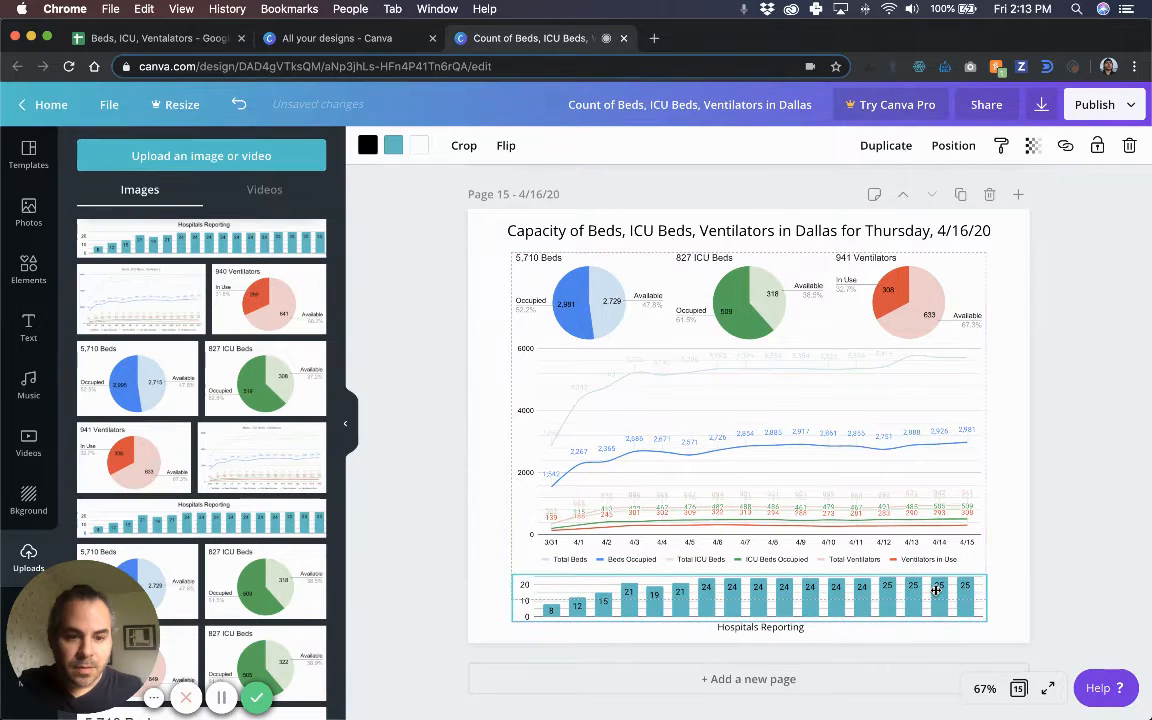
Delete the old Hospitals Reporting bar chart and nudge the new one back into place.
{"action": "left_click", "coordinate": [1008, 574]}
{"action": "left_click", "coordinate": [946, 593]}
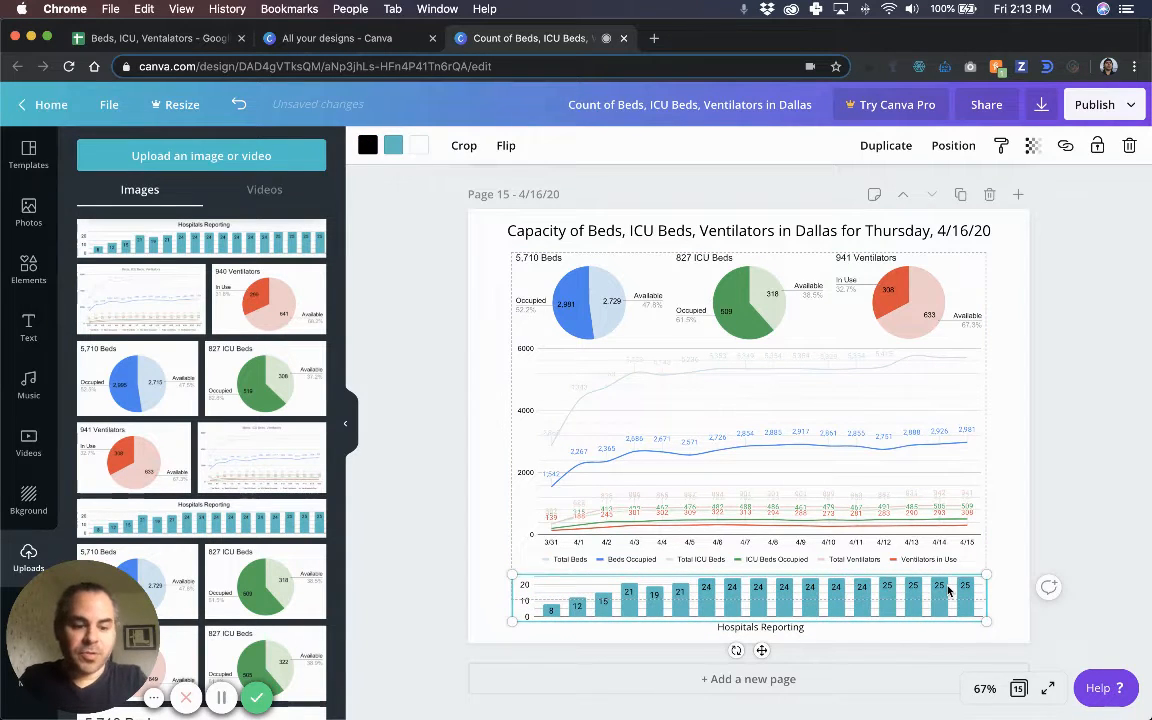
{"action": "key", "text": "shift+Up"}
{"action": "key", "text": "shift+Up"}
{"action": "key", "text": "shift+Up"}
{"action": "key", "text": "shift+Up"}
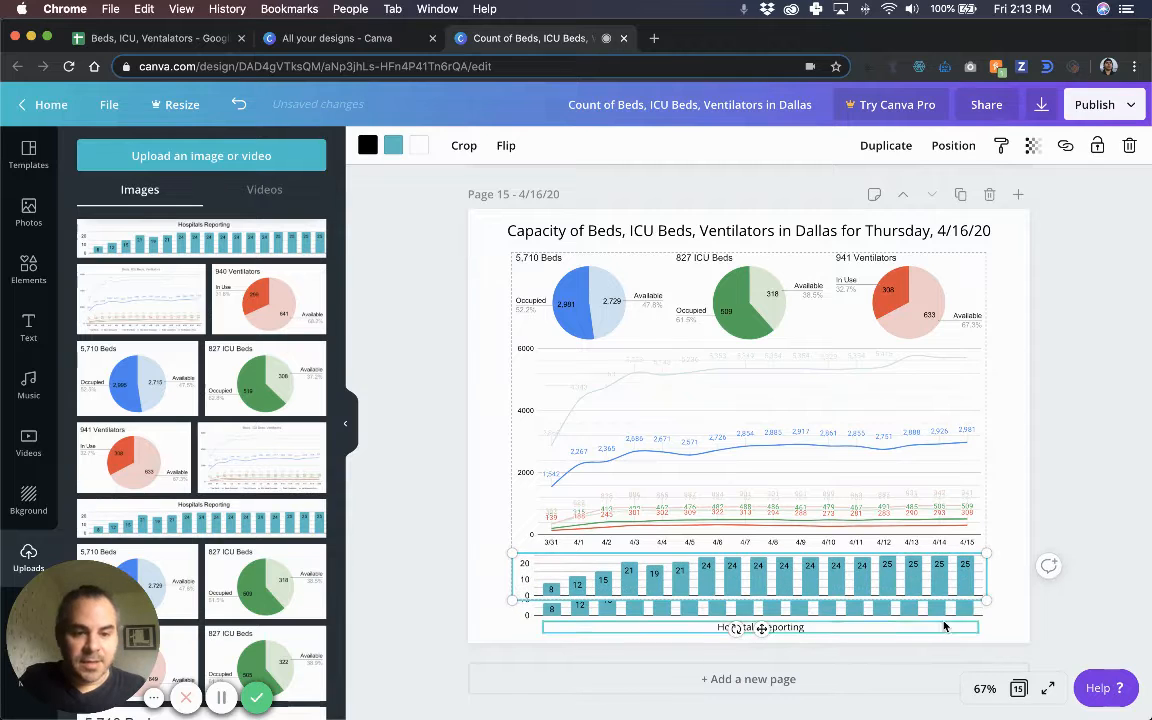
{"action": "left_click", "coordinate": [943, 616]}
{"action": "key", "text": "Delete"}
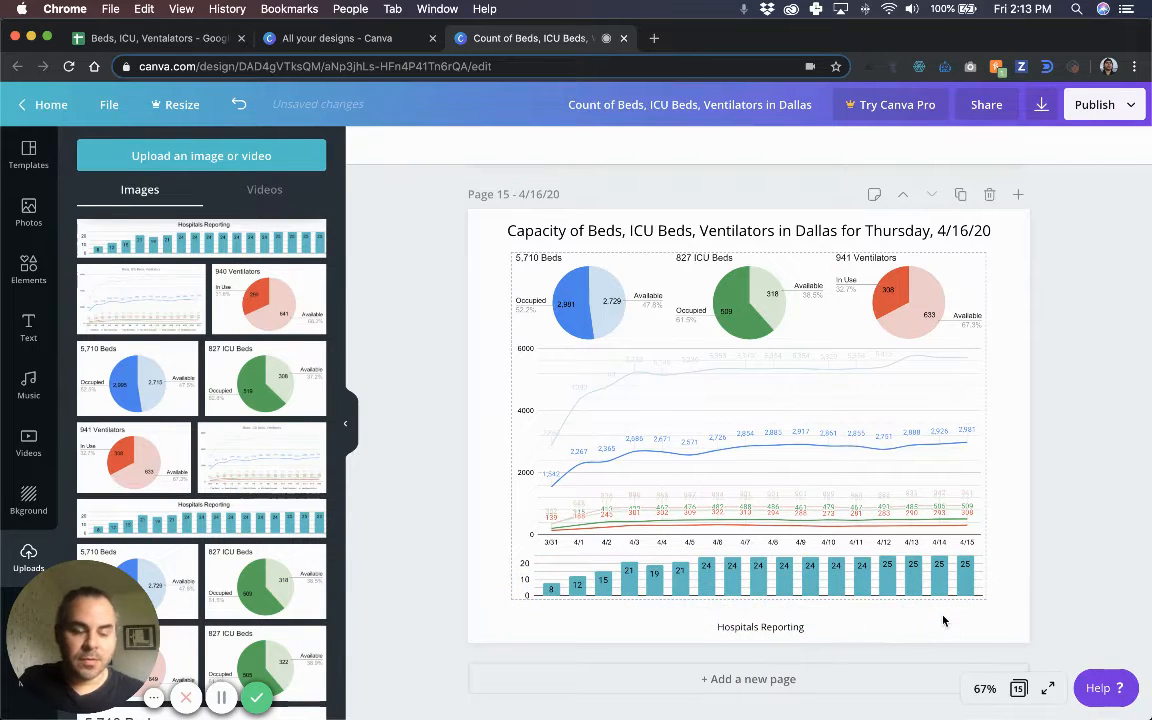
{"action": "left_click", "coordinate": [944, 590]}
{"action": "key", "text": "shift+Down"}
{"action": "key", "text": "shift+Down"}
{"action": "key", "text": "shift+Down"}
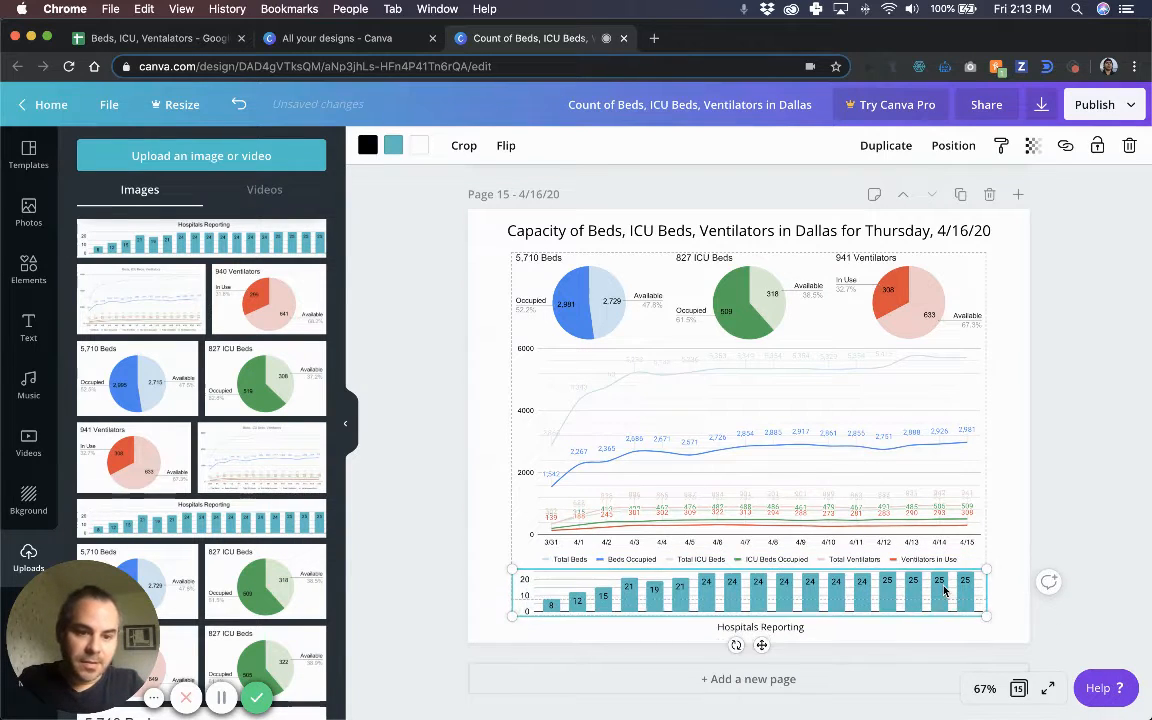
{"action": "left_click", "coordinate": [1117, 404]}
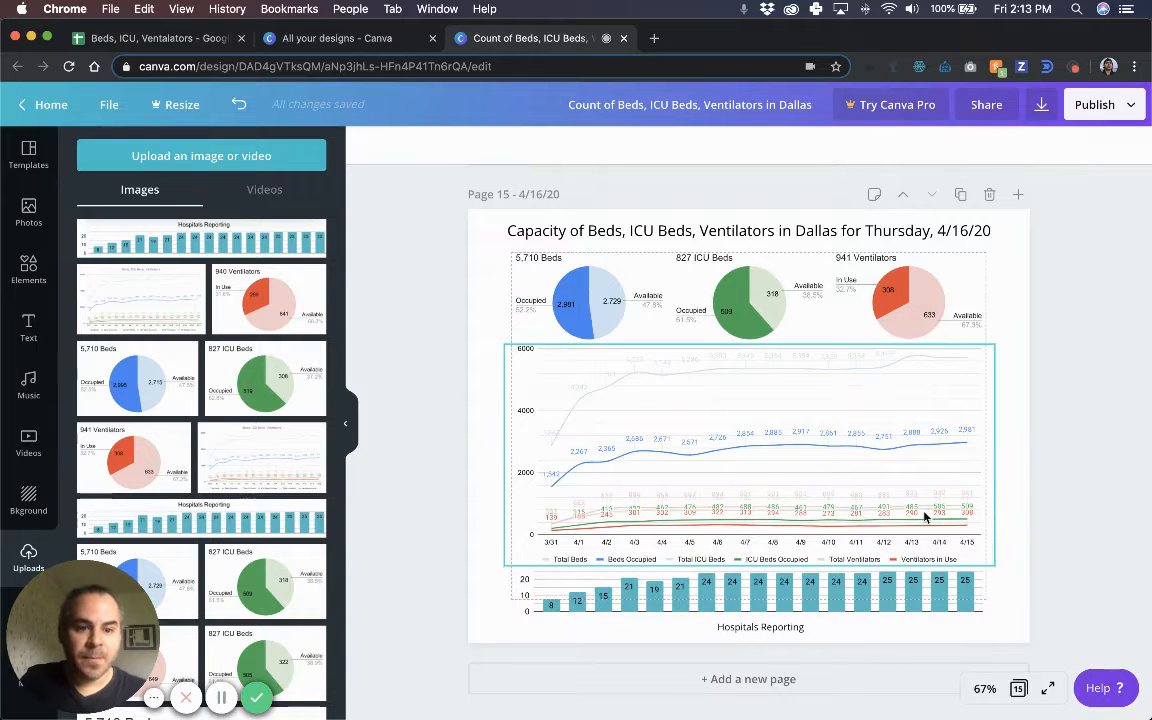
Add the new beds line chart and crop off its title and bottom edge.
{"action": "left_click", "coordinate": [102, 268]}
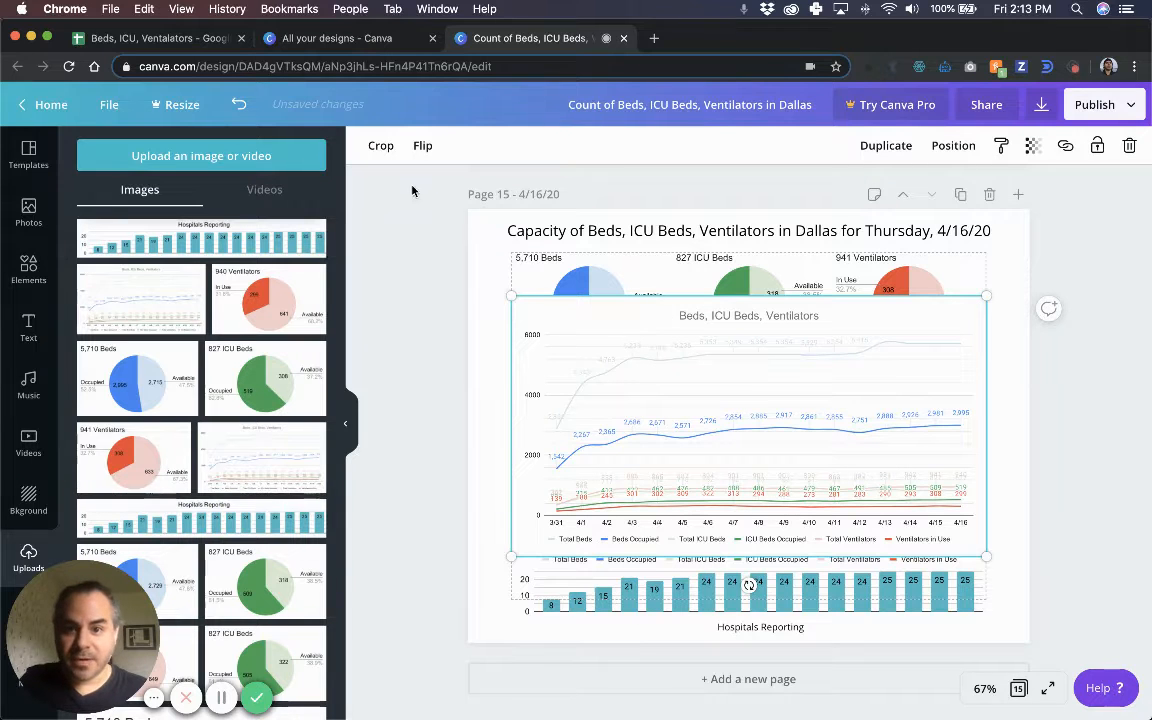
{"action": "left_click", "coordinate": [380, 146]}
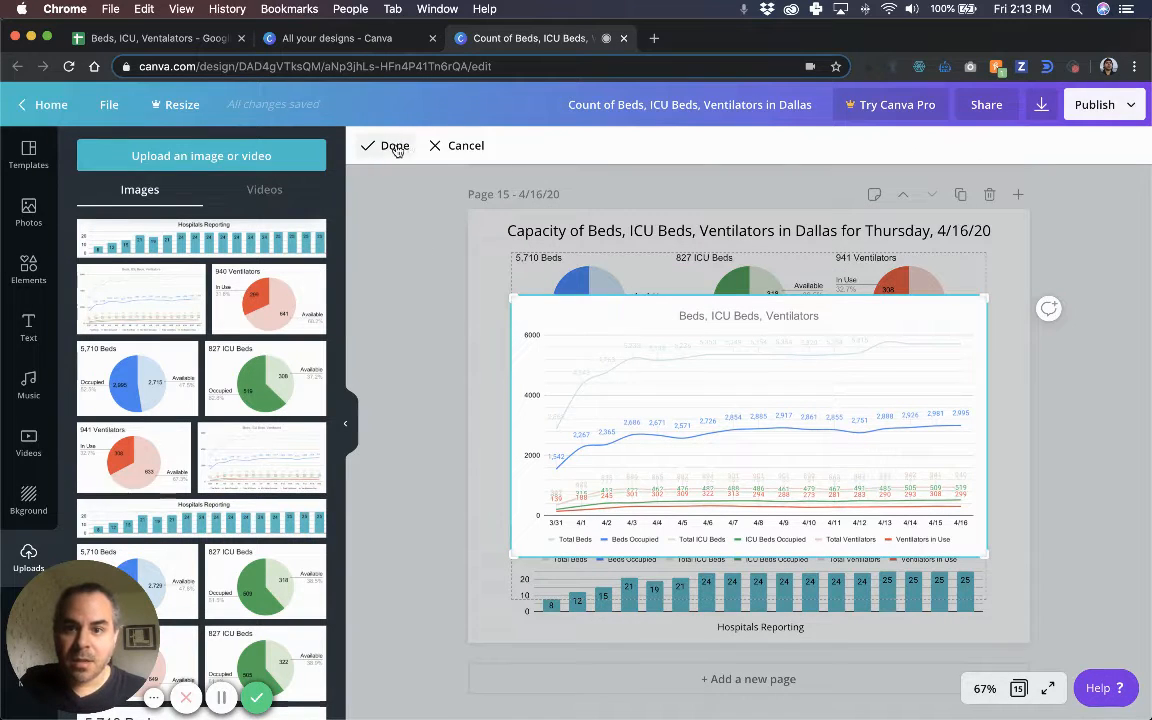
{"action": "left_click", "coordinate": [458, 148]}
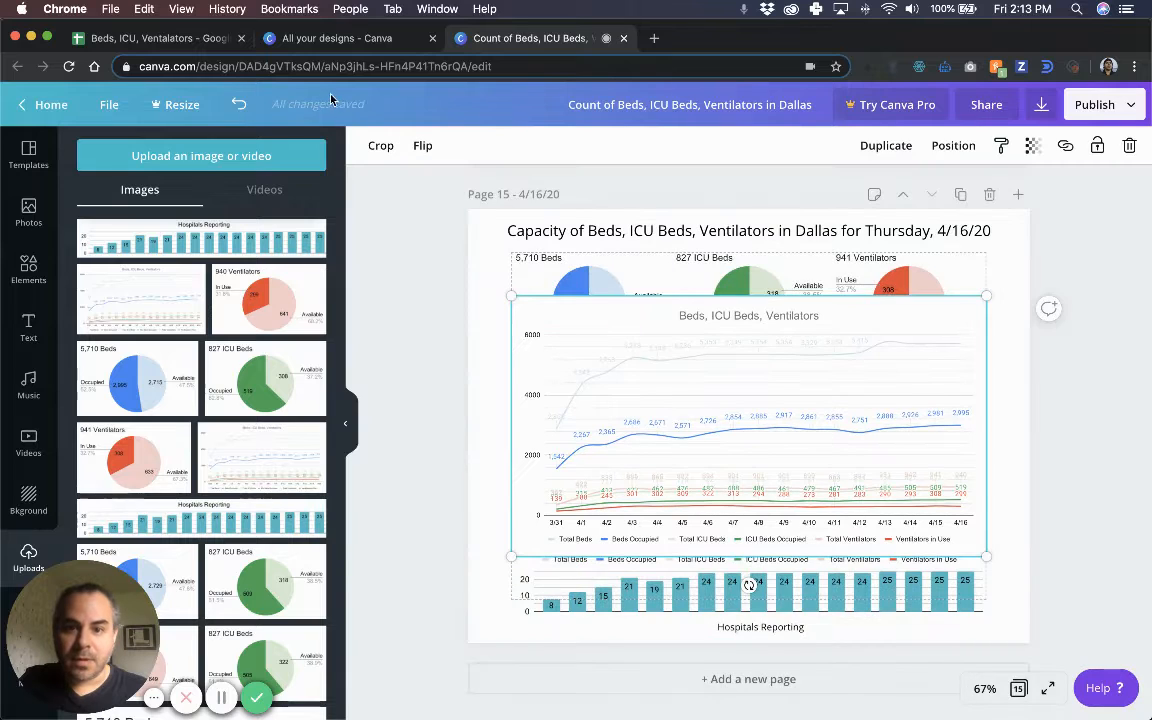
{"action": "left_click", "coordinate": [378, 146]}
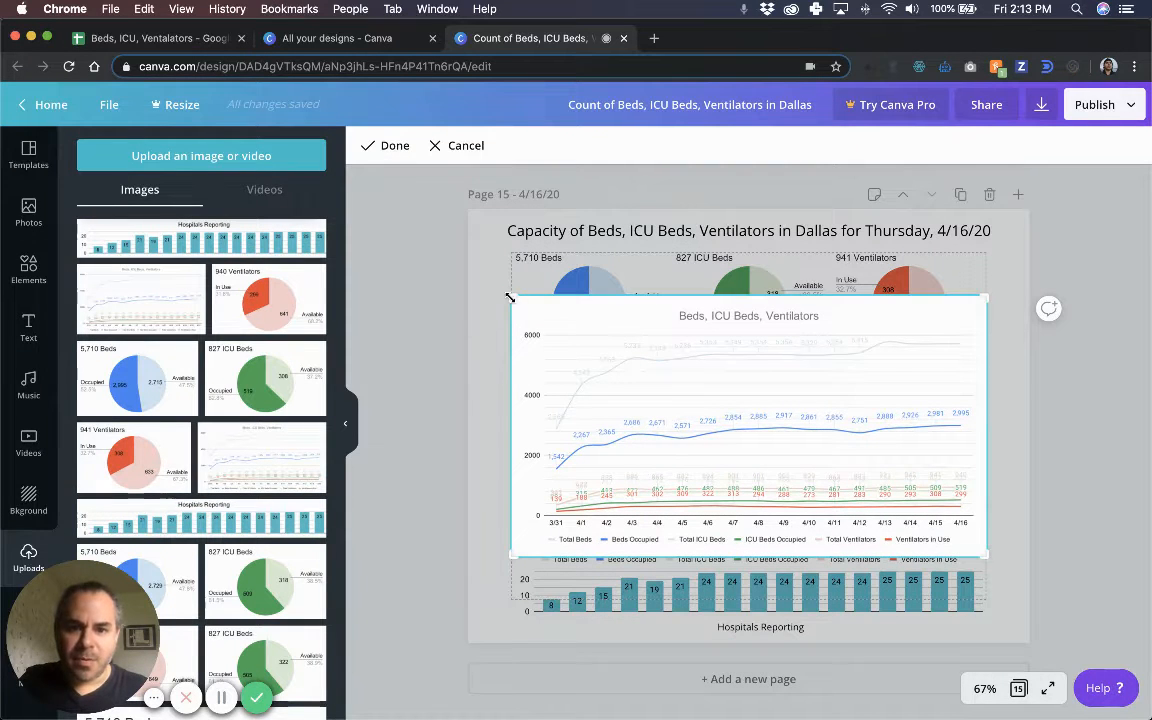
{"action": "left_click_drag", "start_coordinate": [507, 297], "coordinate": [508, 333]}
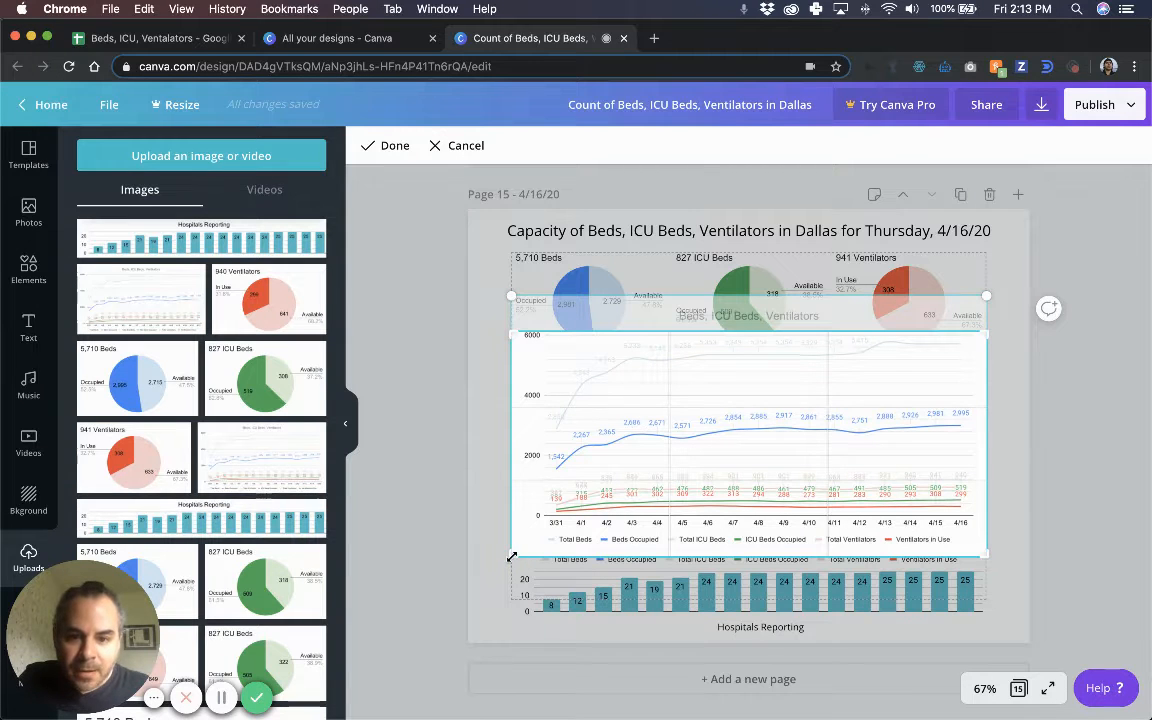
{"action": "left_click_drag", "start_coordinate": [512, 556], "coordinate": [512, 538]}
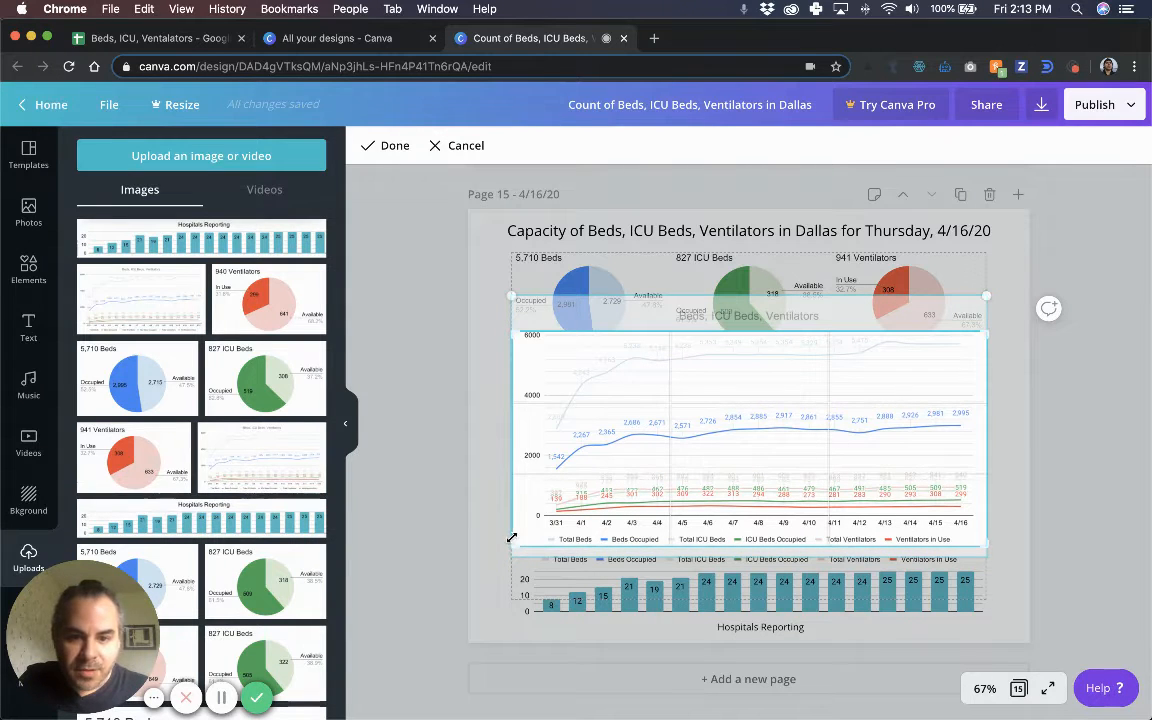
{"action": "key", "text": "Return"}
Enlarge the line chart to full width and align it beneath the row of pies.
{"action": "mouse_move", "coordinate": [647, 411]}
{"action": "left_mouse_down"}
{"action": "mouse_move", "coordinate": [647, 390]}
{"action": "mouse_move", "coordinate": [636, 389]}
{"action": "left_mouse_up"}
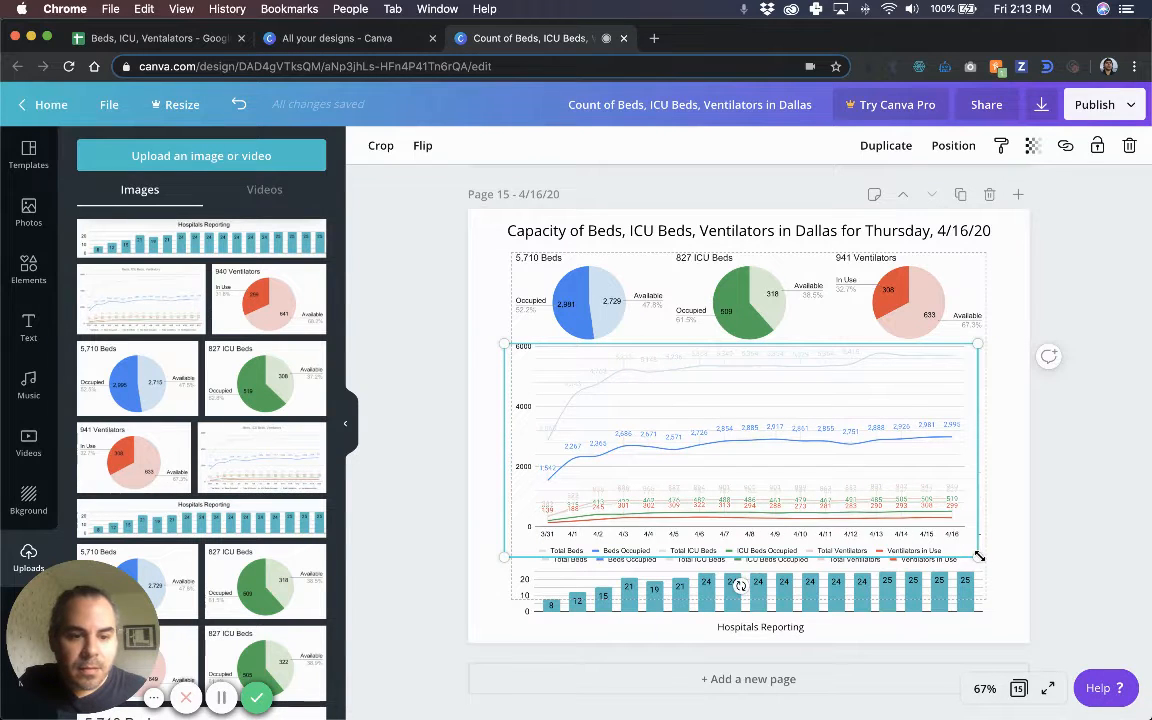
{"action": "mouse_move", "coordinate": [983, 555]}
{"action": "left_mouse_down"}
{"action": "mouse_move", "coordinate": [998, 567]}
{"action": "mouse_move", "coordinate": [998, 556]}
{"action": "left_mouse_up"}
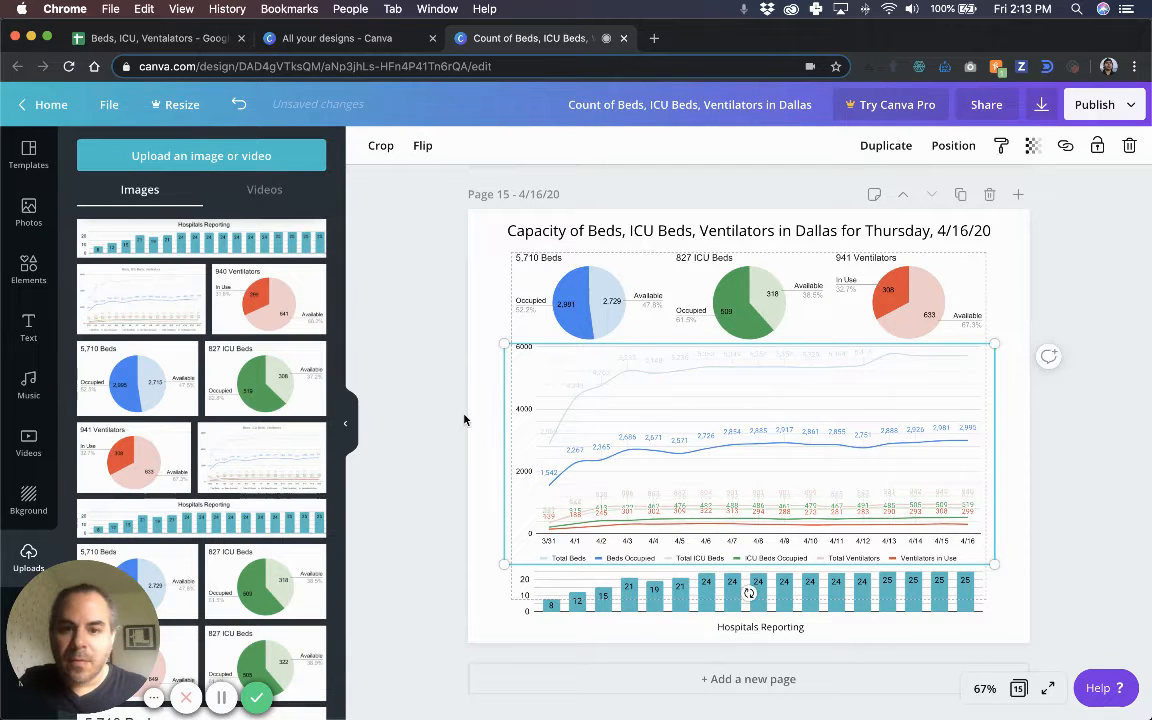
{"action": "left_click_drag", "start_coordinate": [676, 419], "coordinate": [675, 427]}
{"action": "left_click", "coordinate": [678, 353]}
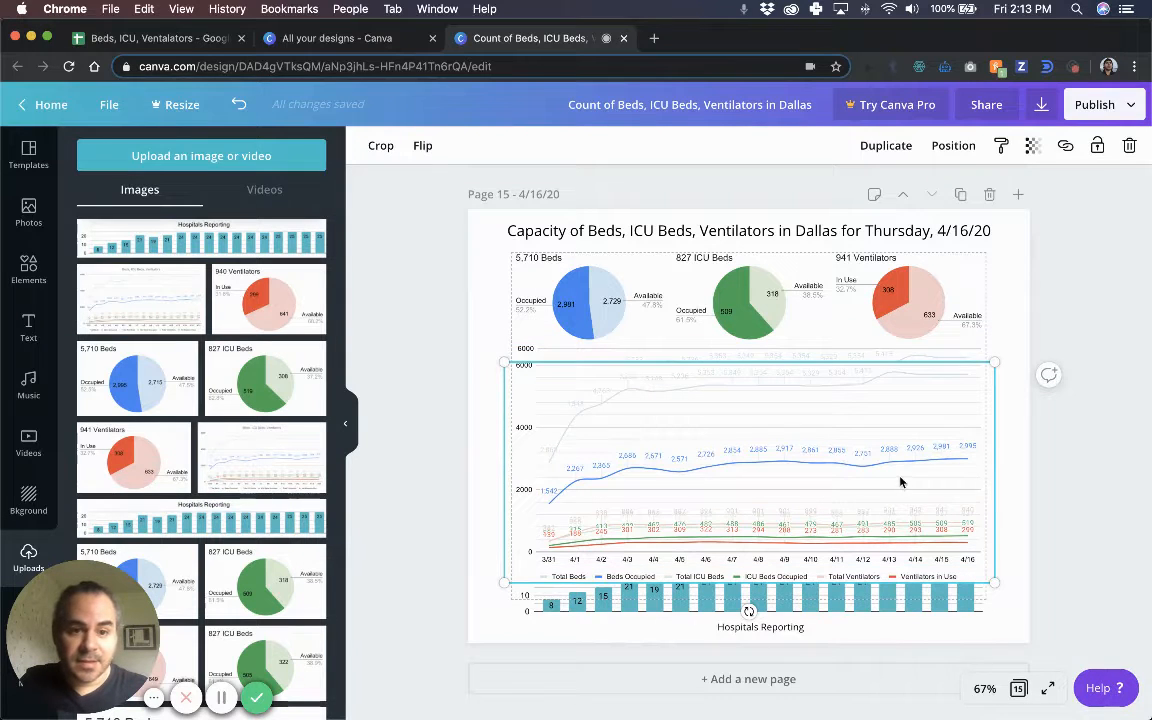
{"action": "left_click_drag", "start_coordinate": [899, 482], "coordinate": [900, 457]}
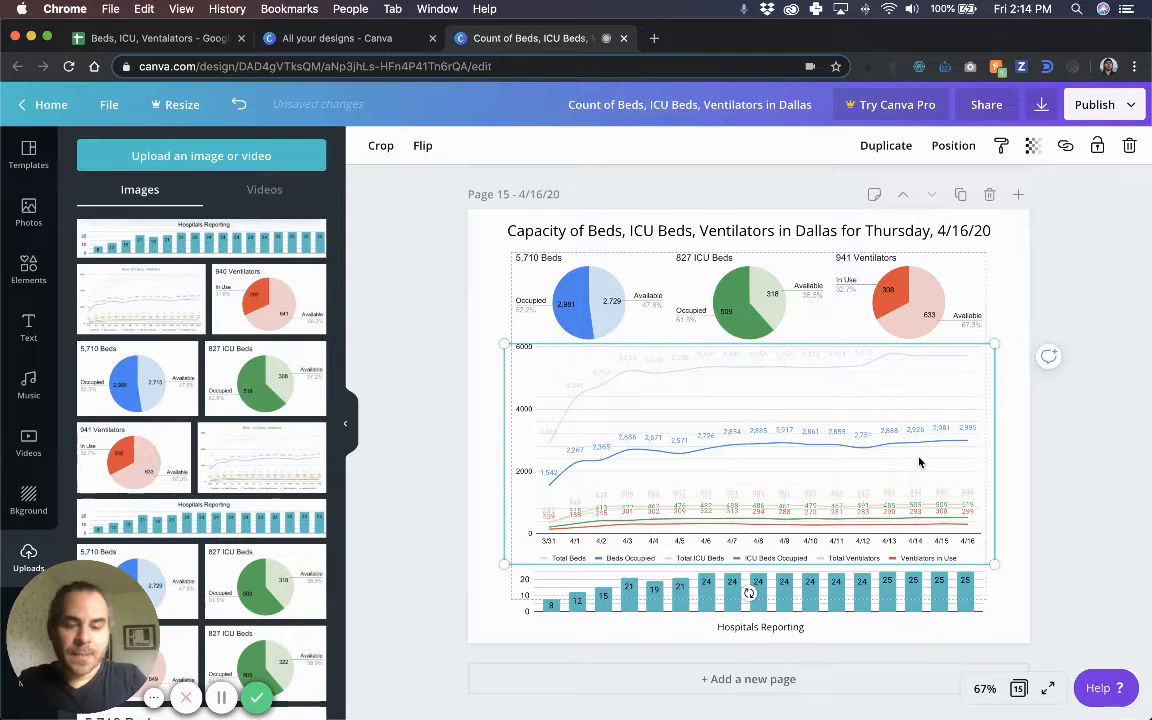
{"action": "key", "text": "shift+Down"}
{"action": "key", "text": "shift+Down"}
{"action": "key", "text": "shift+Down"}
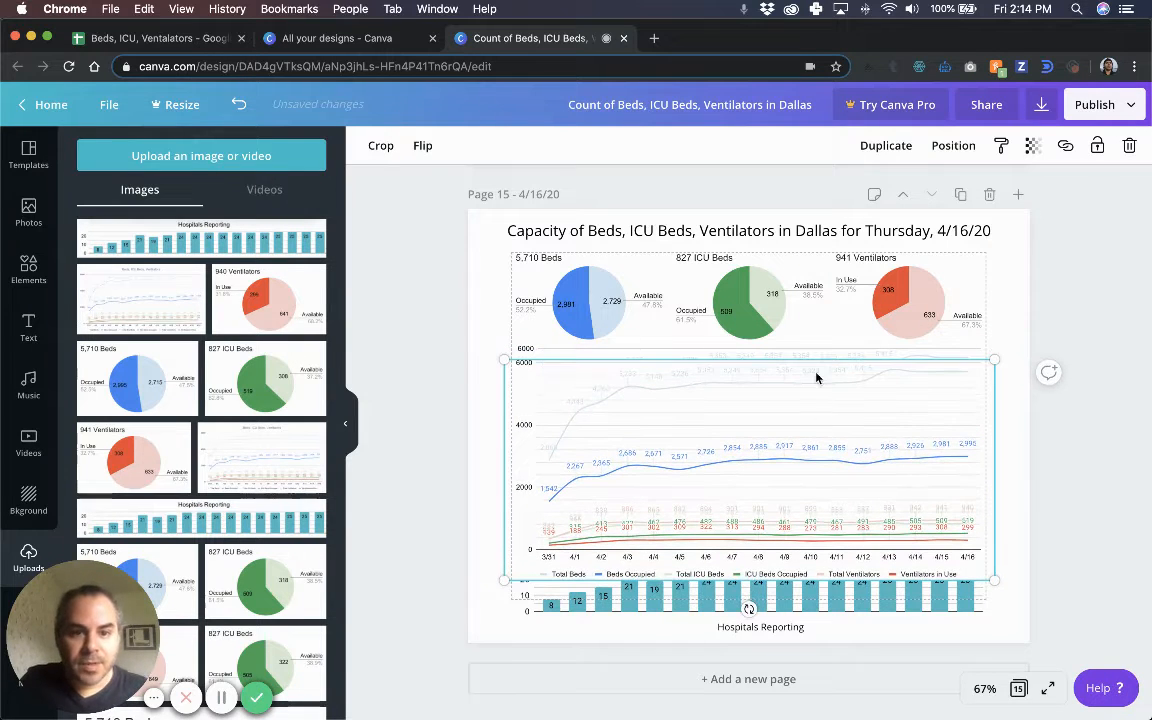
{"action": "key", "text": "shift+Up"}
{"action": "key", "text": "shift+Up"}
{"action": "key", "text": "shift+Up"}
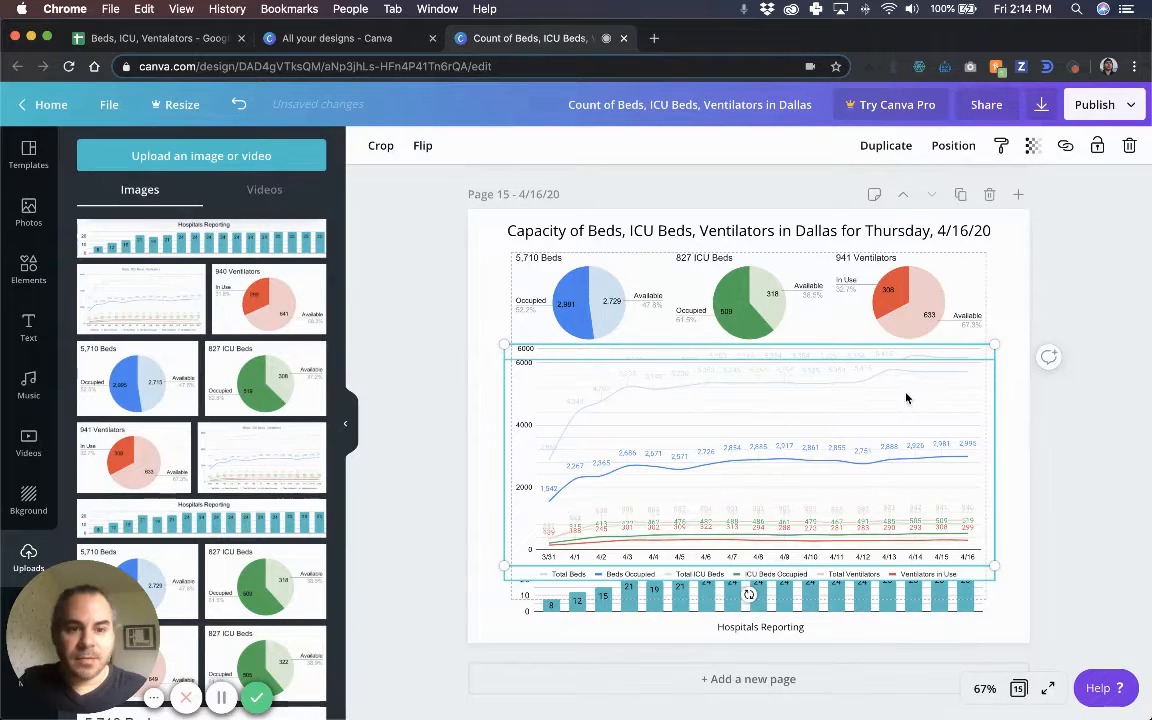
{"action": "left_click_drag", "start_coordinate": [911, 361], "coordinate": [910, 393]}
{"action": "key", "text": "shift+Up"}
{"action": "key", "text": "shift+Up"}
{"action": "key", "text": "shift+Up"}
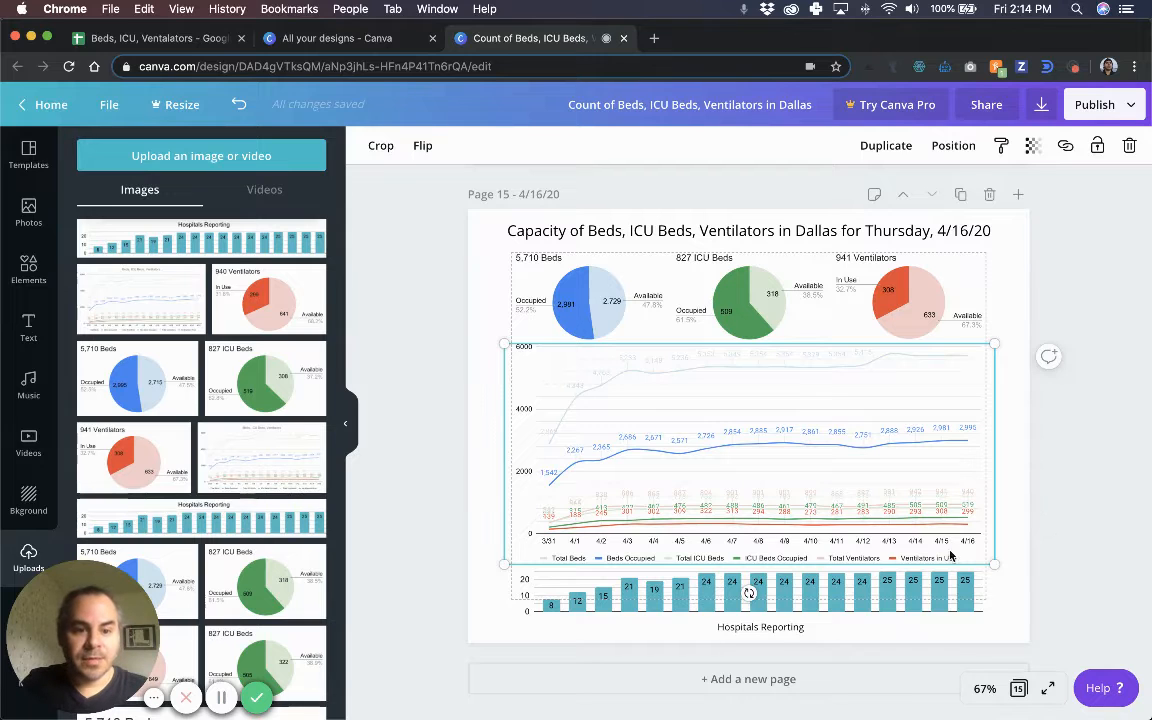
Fine-tune the bar chart and line chart vertical positions with arrow-key nudges.
{"action": "left_click", "coordinate": [975, 605]}
{"action": "key", "text": "shift+Down"}
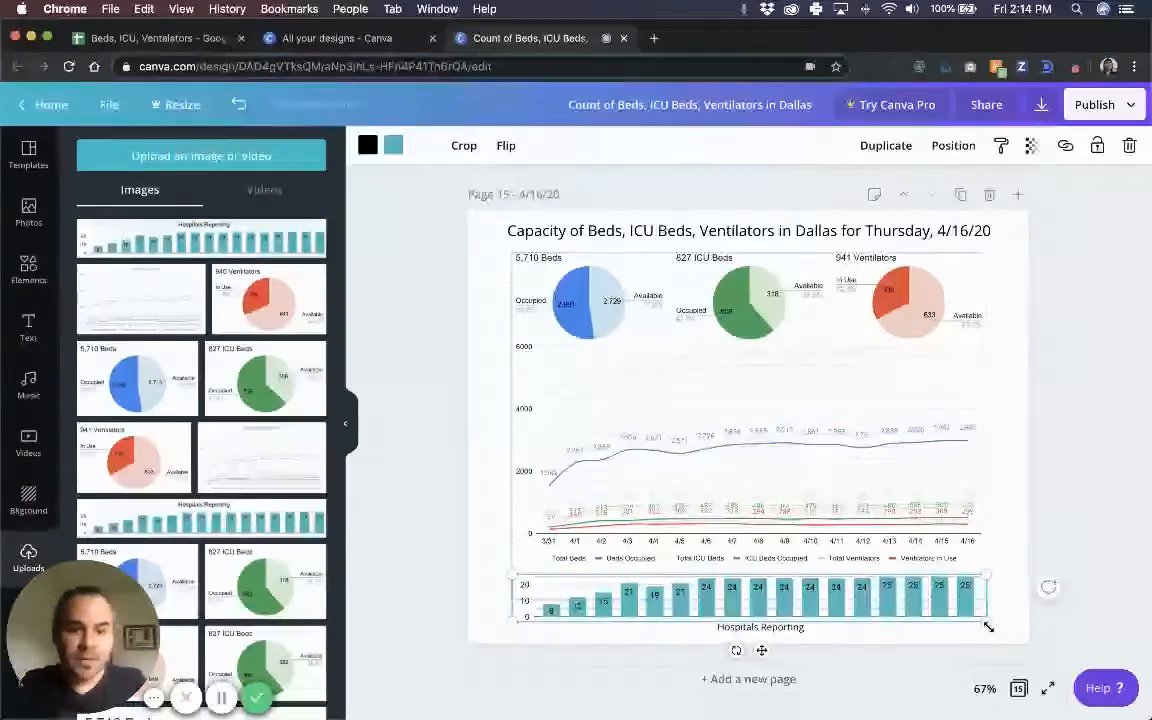
{"action": "left_click", "coordinate": [1046, 437]}
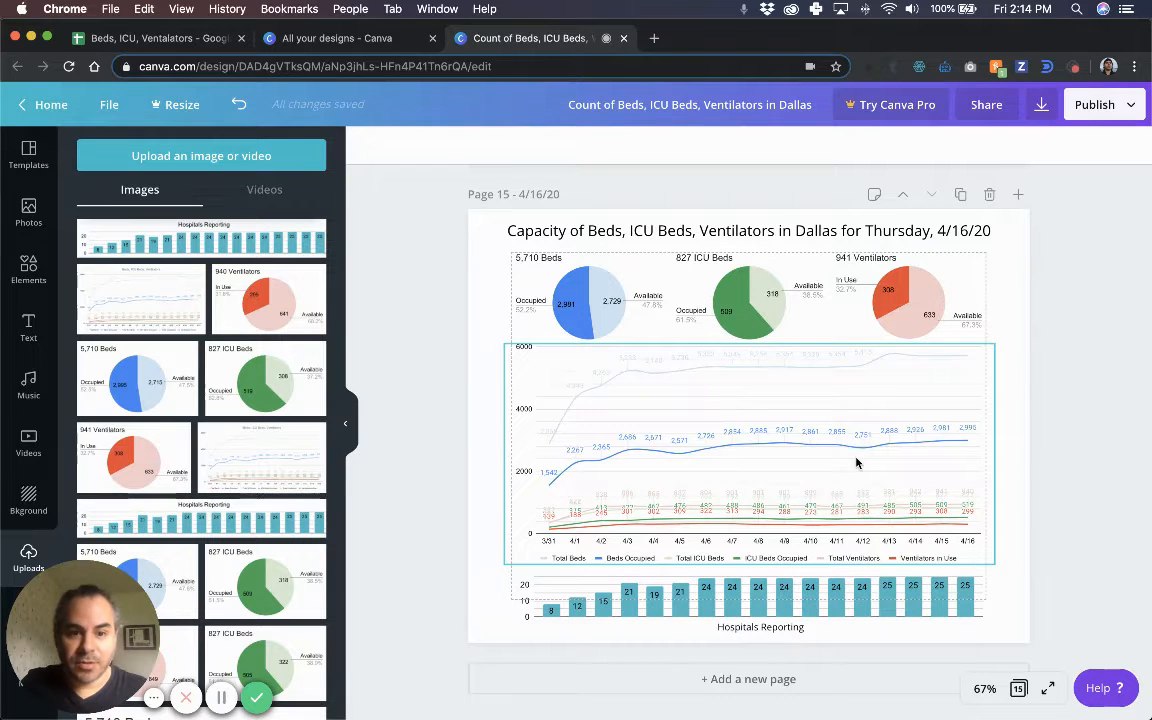
{"action": "left_click", "coordinate": [856, 462]}
{"action": "key", "text": "shift+Down"}
{"action": "key", "text": "shift+Up"}
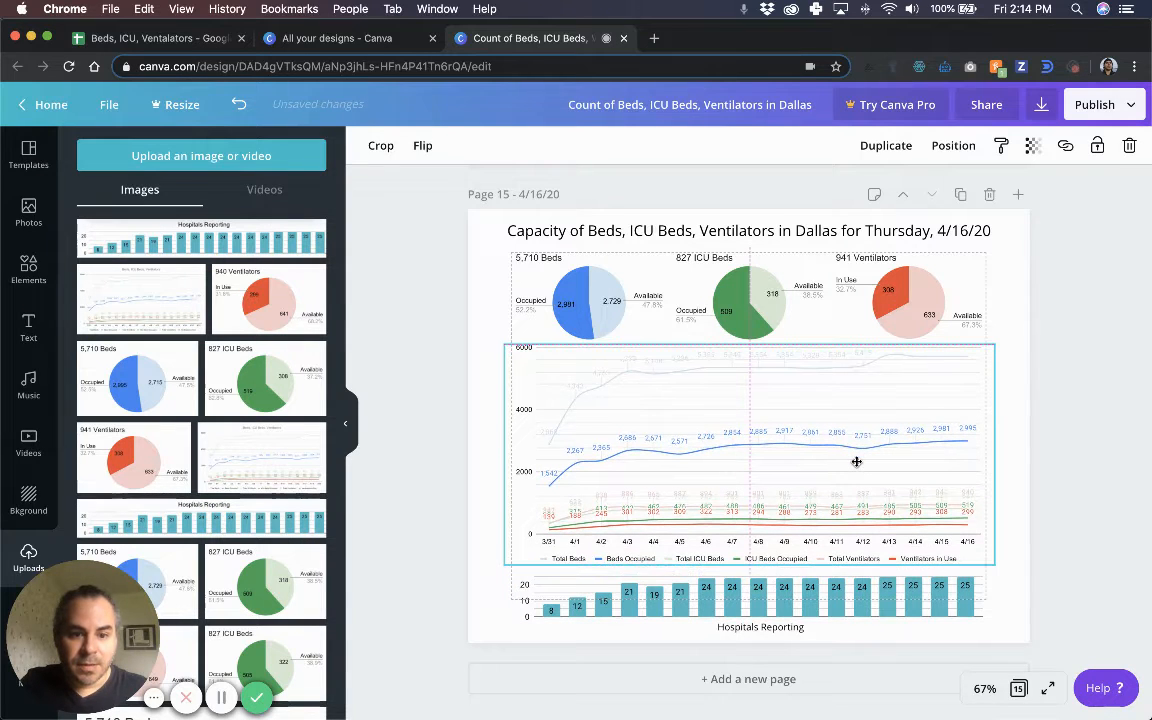
{"action": "key", "text": "Down"}
{"action": "key", "text": "Down"}
{"action": "key", "text": "Down"}
{"action": "key", "text": "Down"}
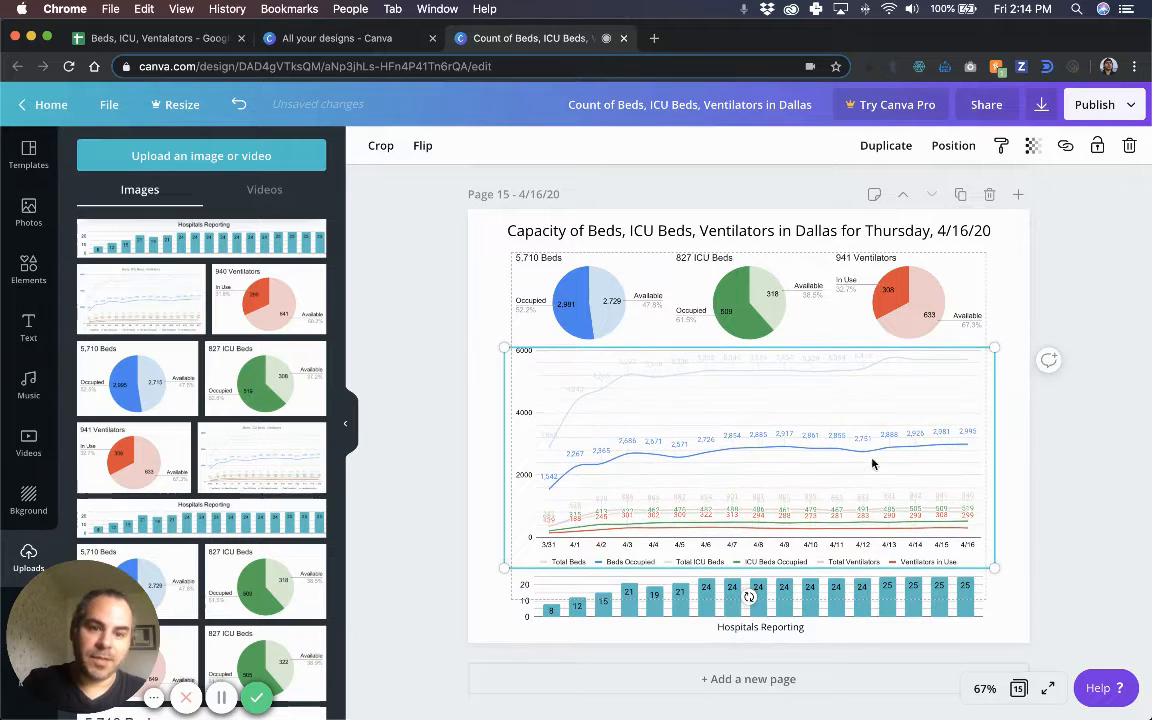
{"action": "left_click", "coordinate": [130, 350]}
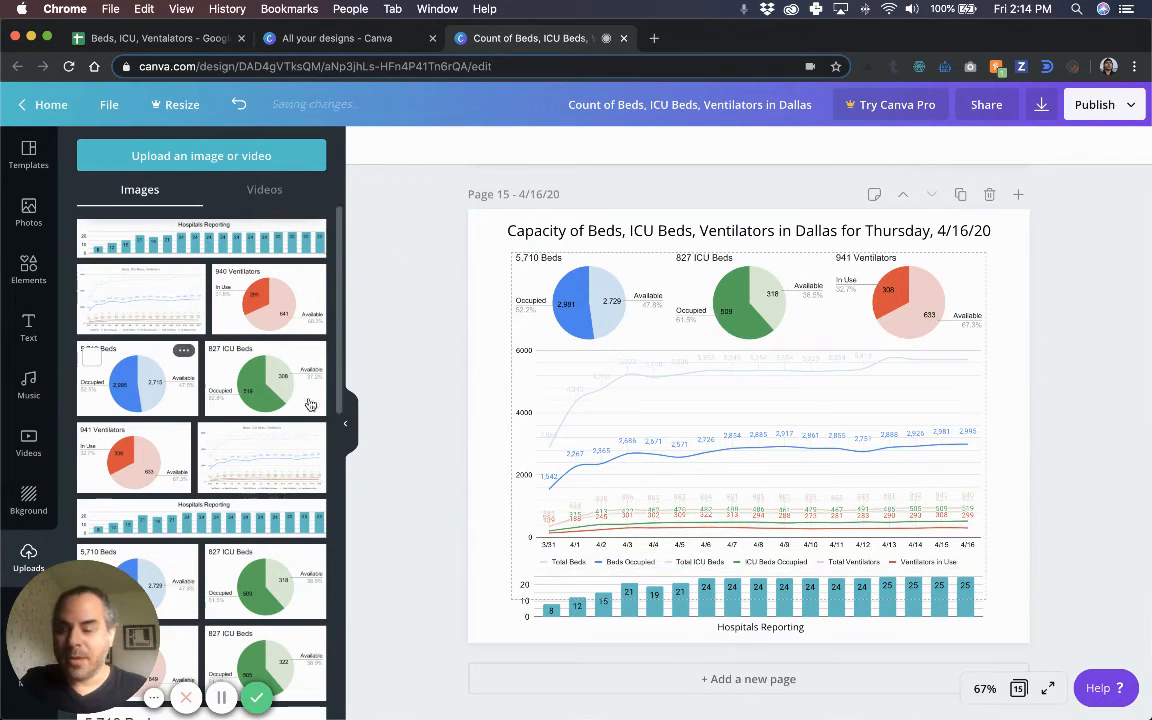
Shrink the new 5,710 Beds pie and place it over the old pie in the top-left slot.
{"action": "left_click_drag", "start_coordinate": [762, 350], "coordinate": [774, 321]}
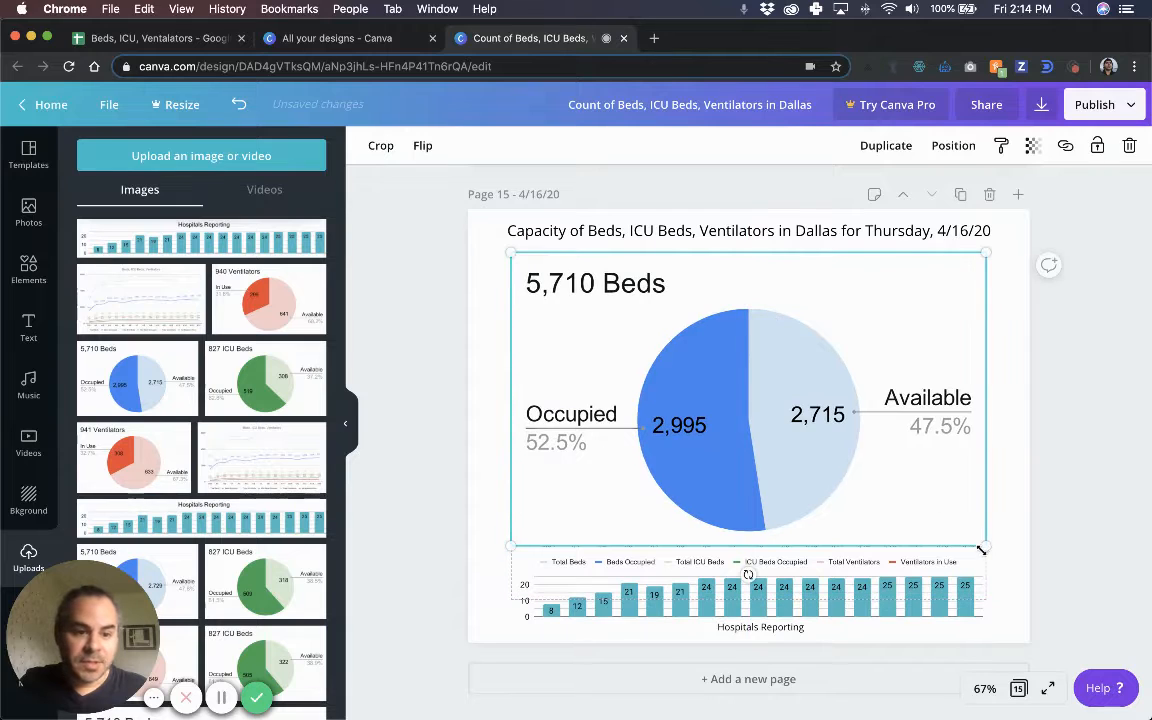
{"action": "left_click_drag", "start_coordinate": [813, 448], "coordinate": [651, 365]}
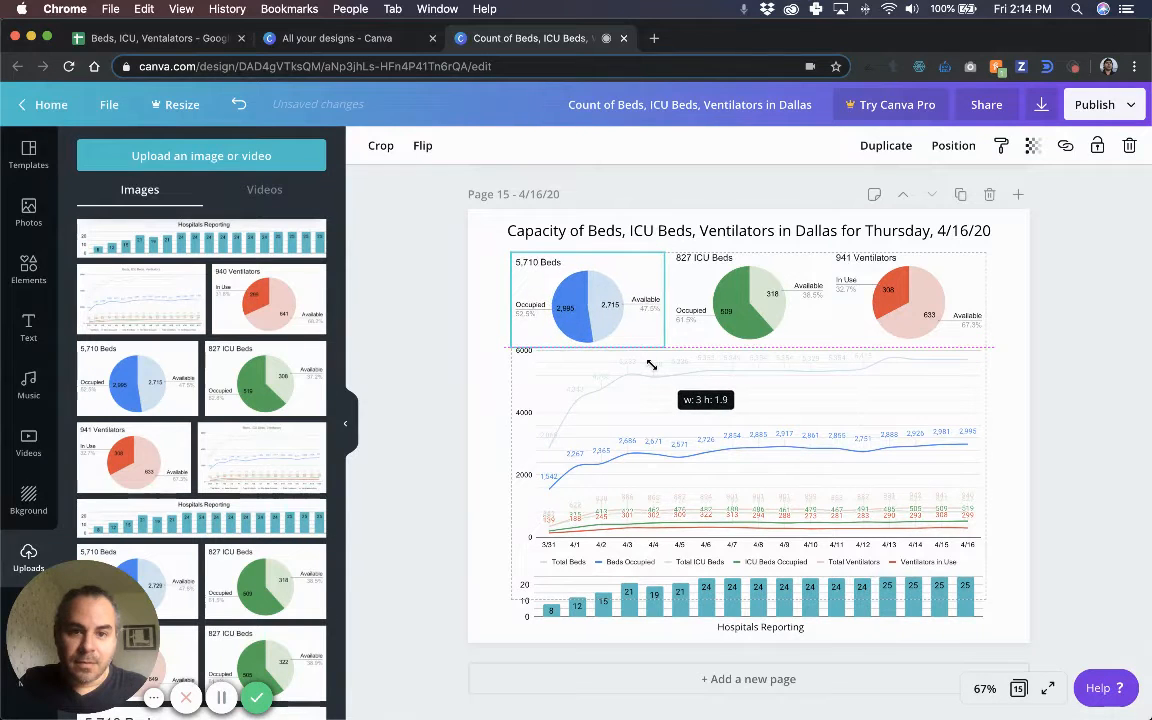
{"action": "left_click_drag", "start_coordinate": [636, 292], "coordinate": [635, 287]}
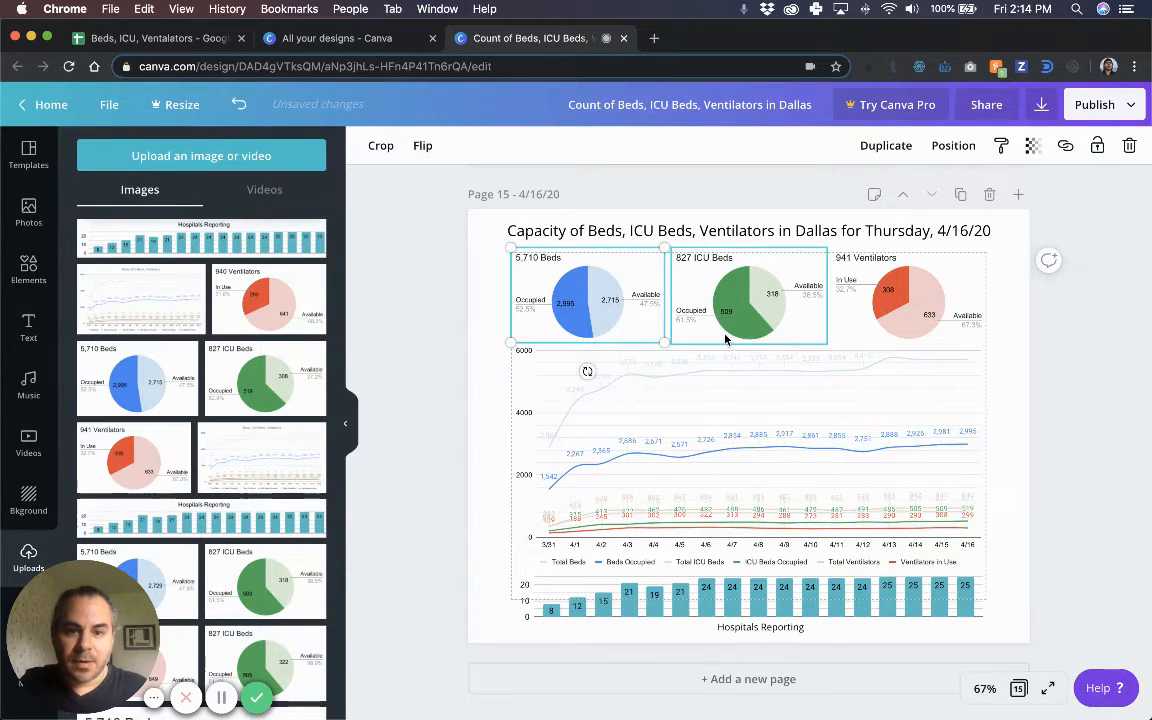
{"action": "mouse_move", "coordinate": [607, 284]}
{"action": "left_mouse_down"}
{"action": "mouse_move", "coordinate": [607, 301]}
{"action": "mouse_move", "coordinate": [606, 279]}
{"action": "left_mouse_up"}
{"action": "left_click_drag", "start_coordinate": [638, 318], "coordinate": [677, 355]}
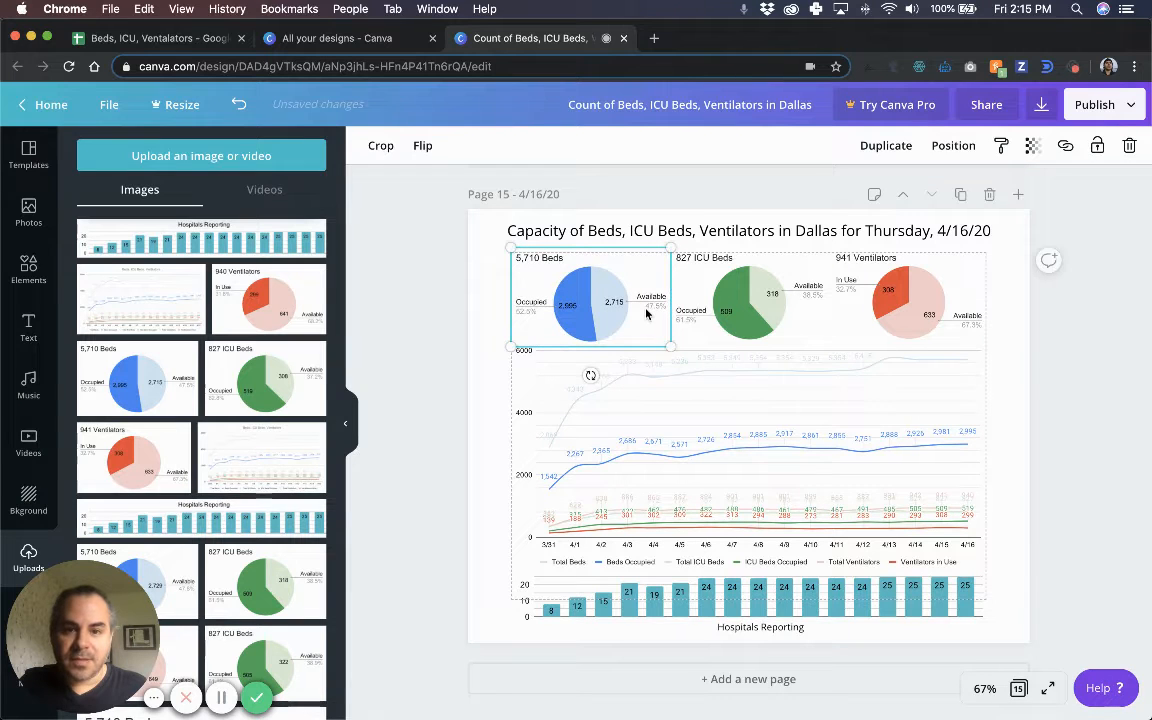
{"action": "key", "text": "Up"}
{"action": "key", "text": "Up"}
{"action": "key", "text": "Up"}
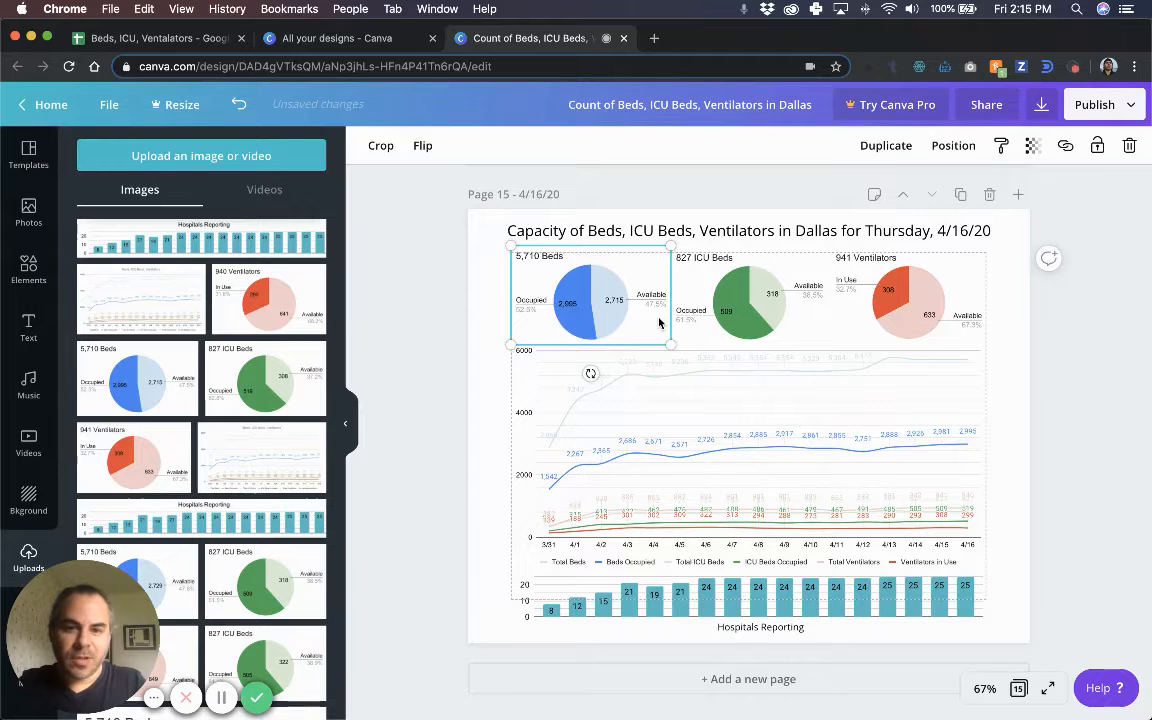
{"action": "key", "text": "Down"}
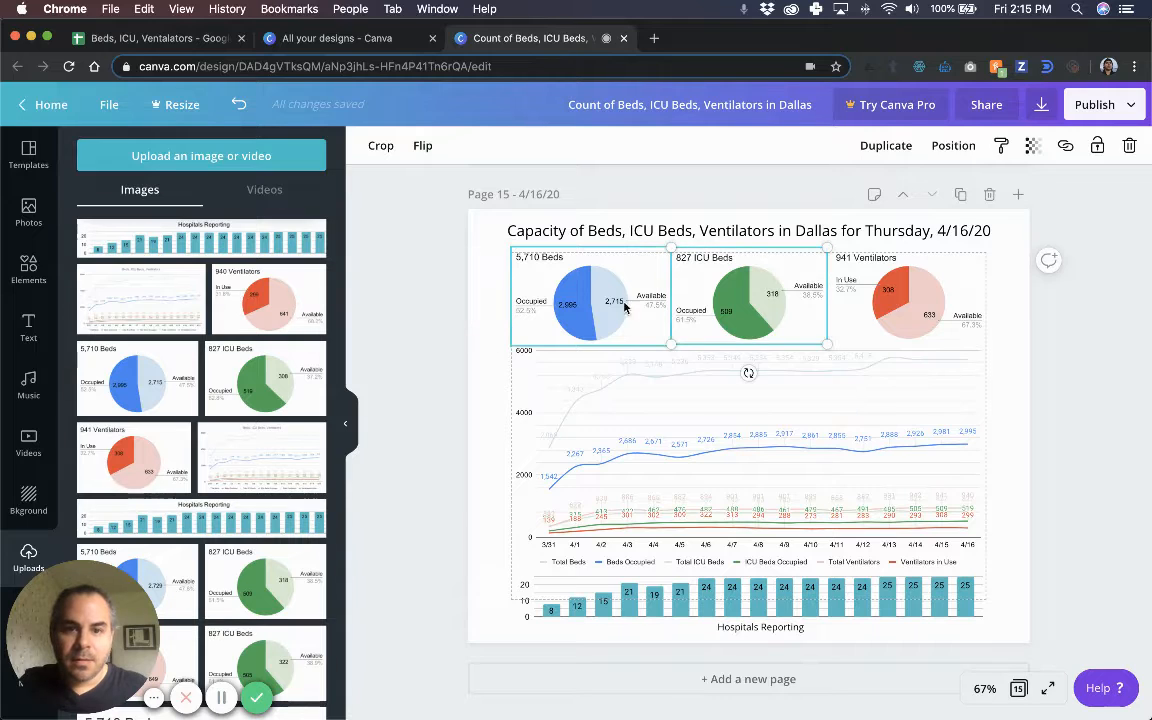
Delete the old beds pie and nudge the 5,710 Beds pie back into the row.
{"action": "scroll", "coordinate": [808, 330], "scroll_direction": "up", "scroll_amount": 1}
{"action": "left_click", "coordinate": [808, 358], "text": "shift"}
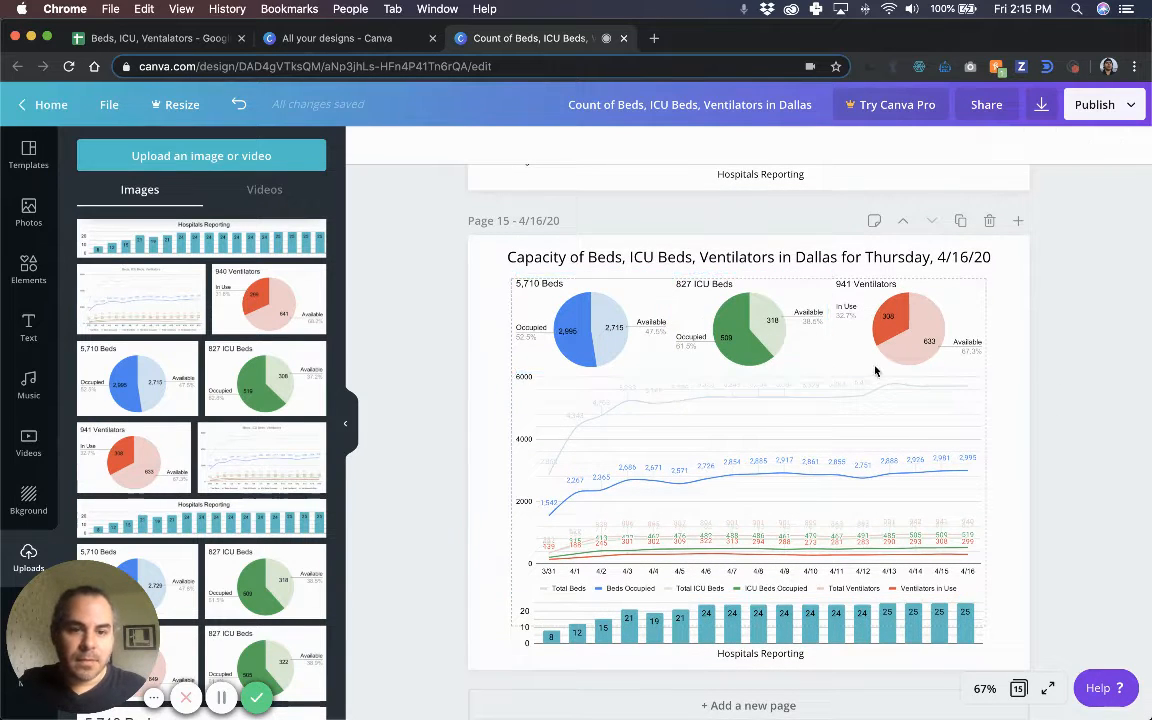
{"action": "left_click", "coordinate": [701, 313]}
{"action": "left_click", "coordinate": [621, 294]}
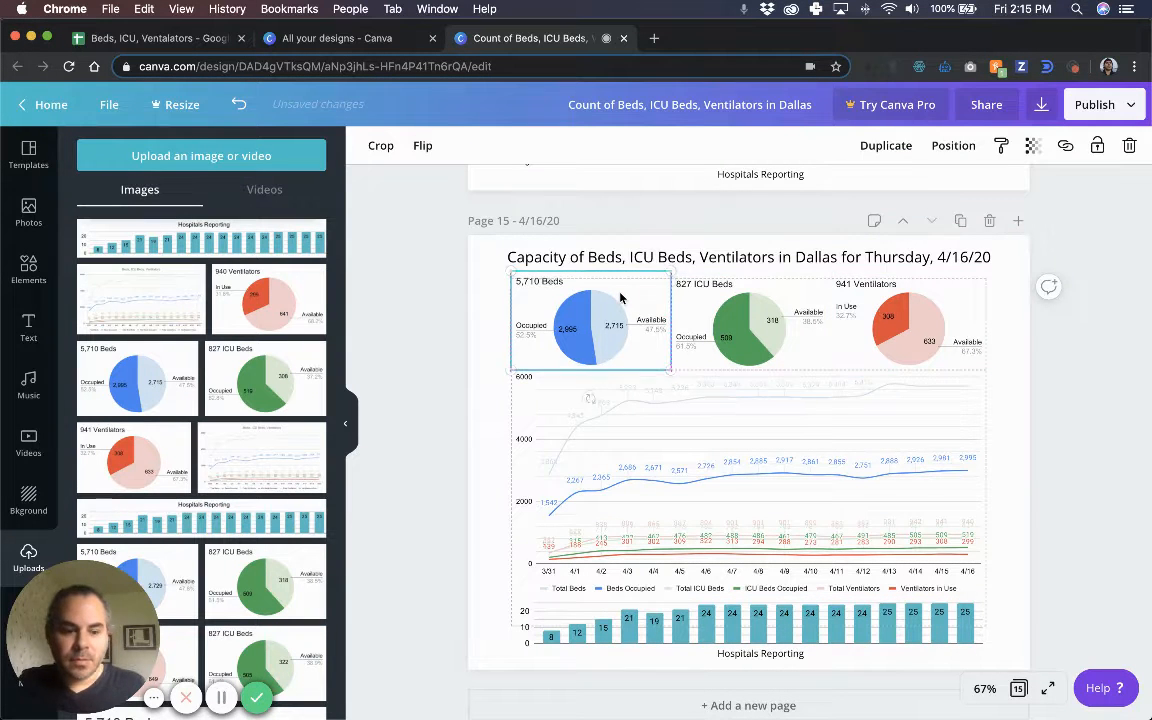
{"action": "key", "text": "shift+Down"}
{"action": "key", "text": "shift+Down"}
{"action": "left_click", "coordinate": [621, 287]}
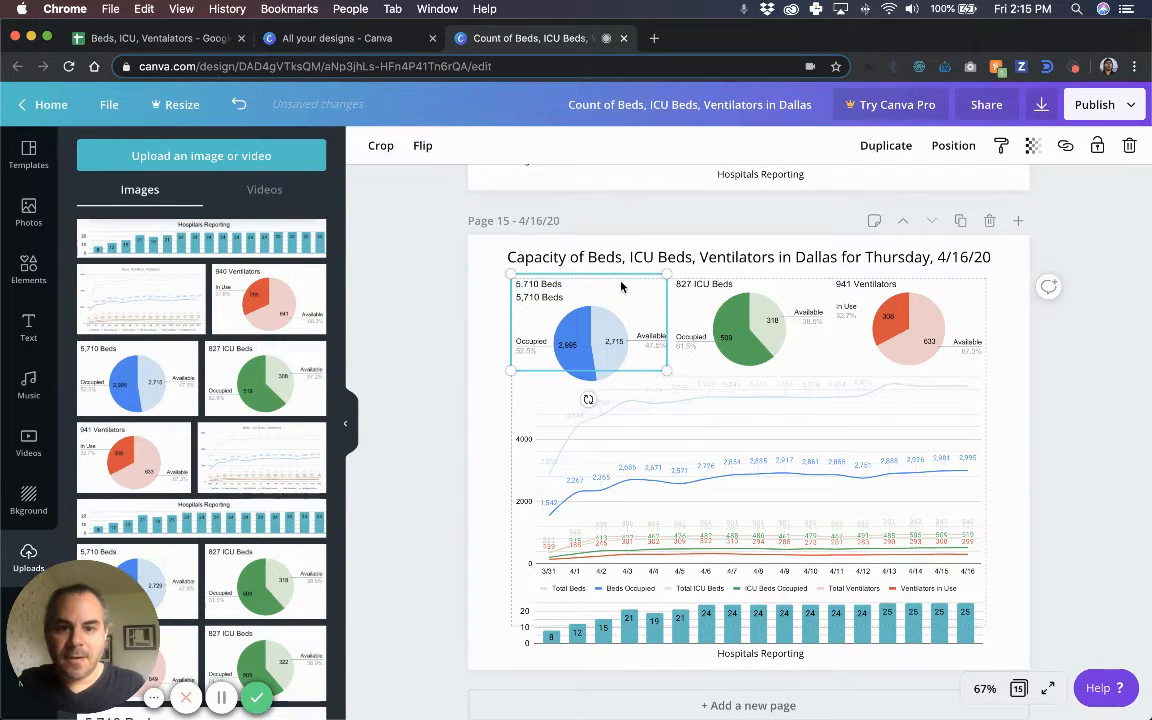
{"action": "key", "text": "Delete"}
{"action": "left_click", "coordinate": [552, 352]}
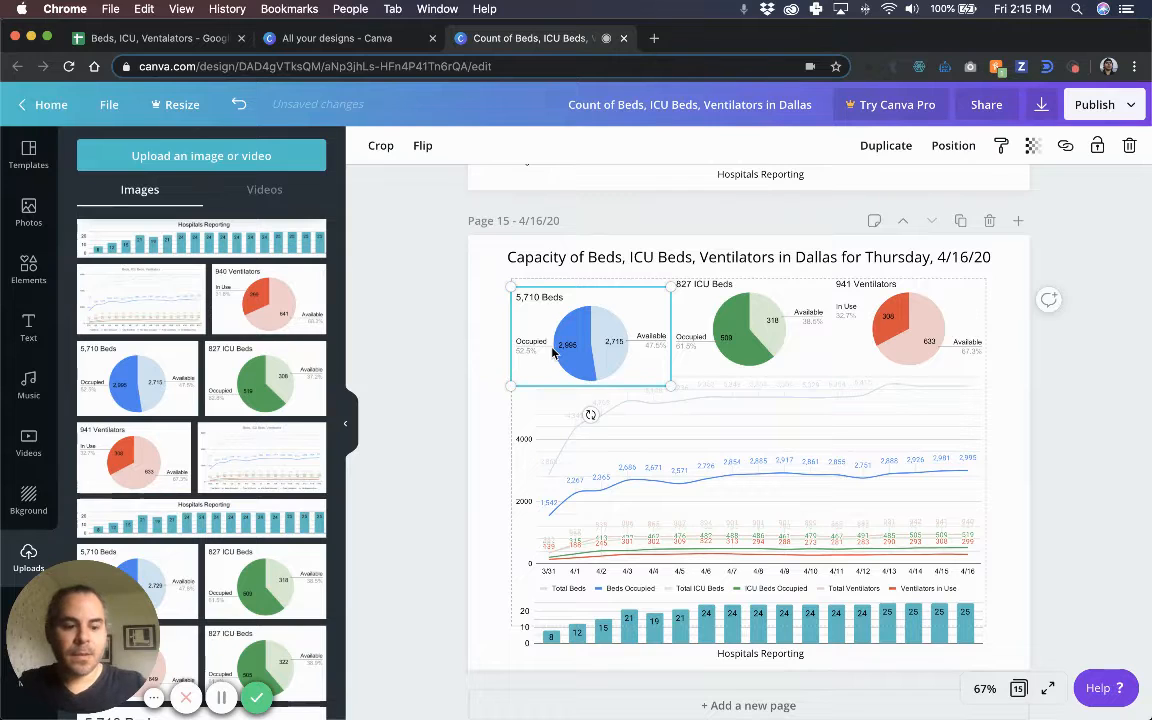
{"action": "key", "text": "shift+Up"}
{"action": "key", "text": "shift+Up"}
{"action": "key", "text": "shift+Up"}
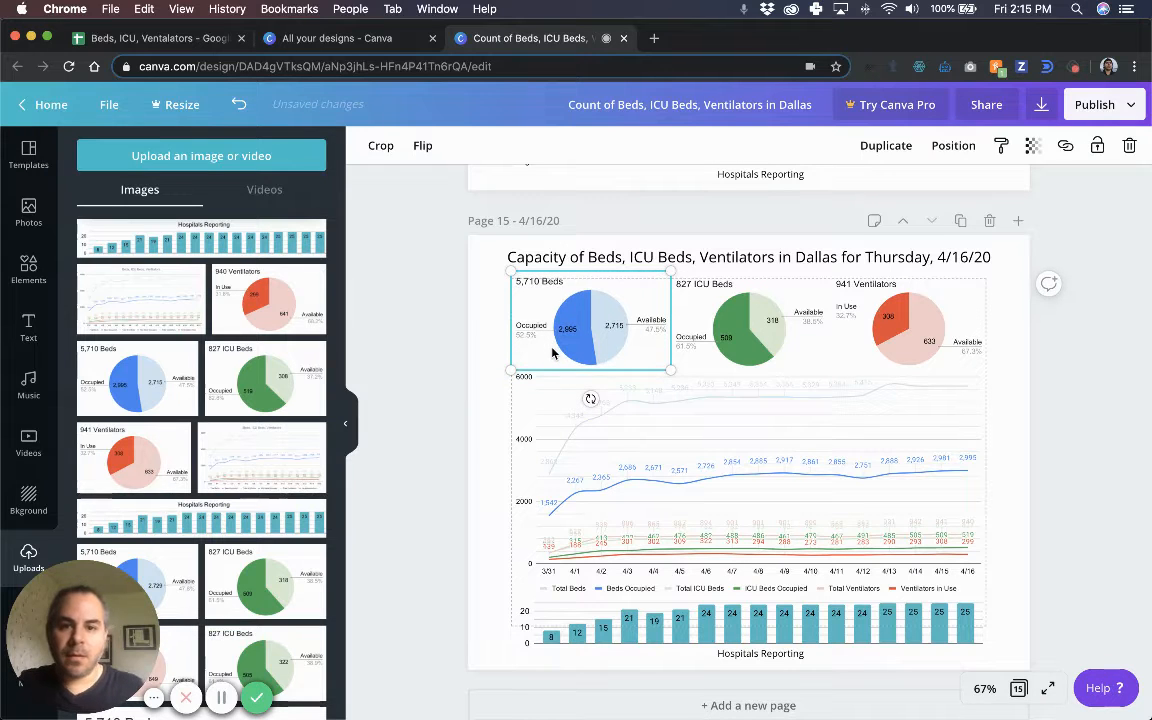
{"action": "key", "text": "Down"}
{"action": "key", "text": "Down"}
{"action": "key", "text": "Down"}
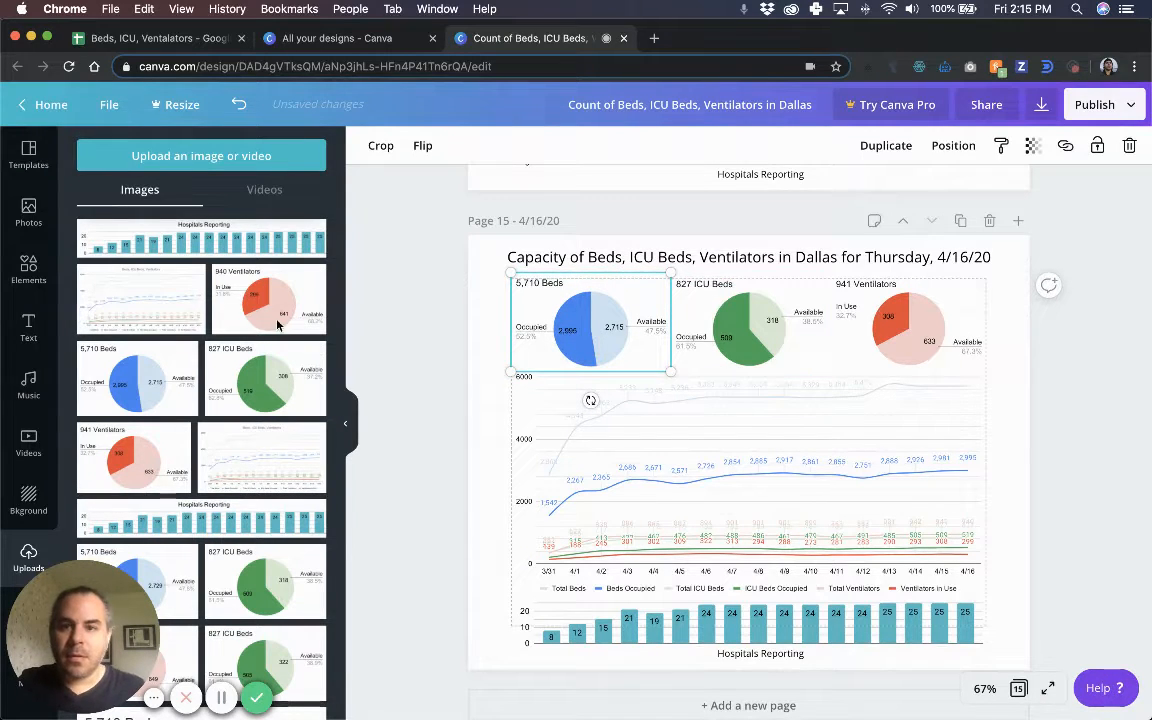
{"action": "left_click", "coordinate": [260, 370]}
Shrink the 827 ICU Beds pie and move it into the middle slot of the pie row.
{"action": "mouse_move", "coordinate": [673, 415]}
{"action": "left_mouse_down"}
{"action": "mouse_move", "coordinate": [671, 363]}
{"action": "mouse_move", "coordinate": [671, 391]}
{"action": "left_mouse_up"}
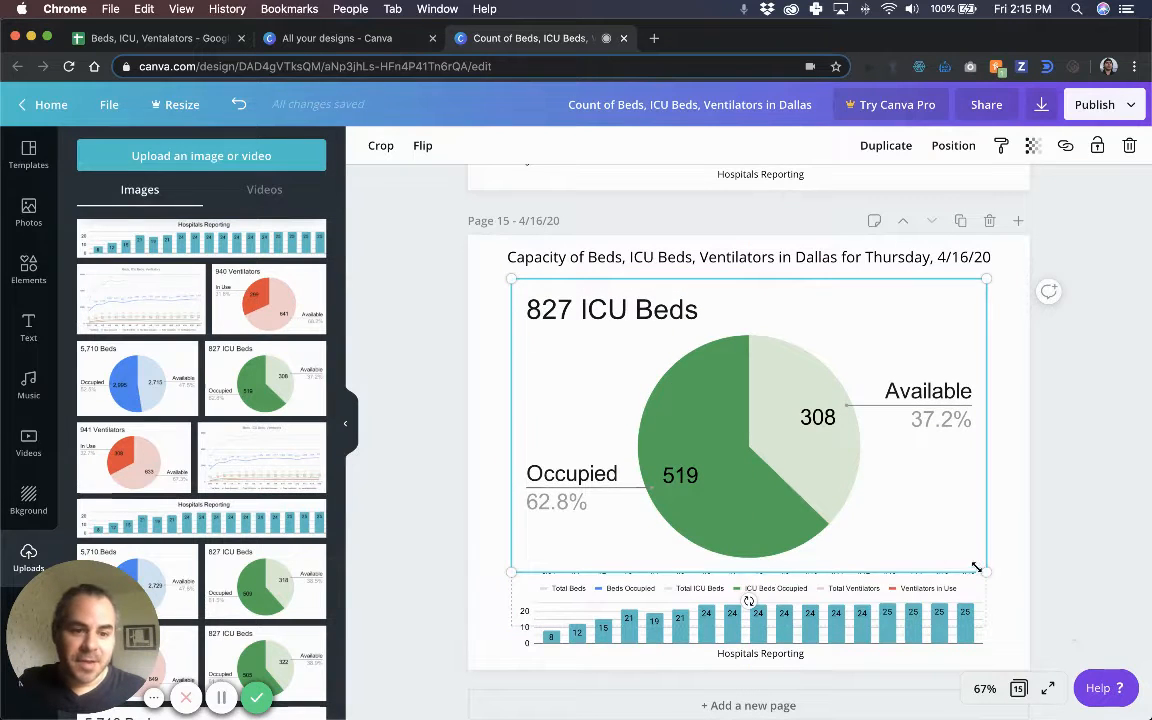
{"action": "left_click_drag", "start_coordinate": [982, 570], "coordinate": [694, 392]}
{"action": "left_click_drag", "start_coordinate": [635, 314], "coordinate": [795, 311]}
{"action": "mouse_move", "coordinate": [838, 375]}
{"action": "left_mouse_down"}
{"action": "mouse_move", "coordinate": [828, 365]}
{"action": "mouse_move", "coordinate": [836, 373]}
{"action": "left_mouse_up"}
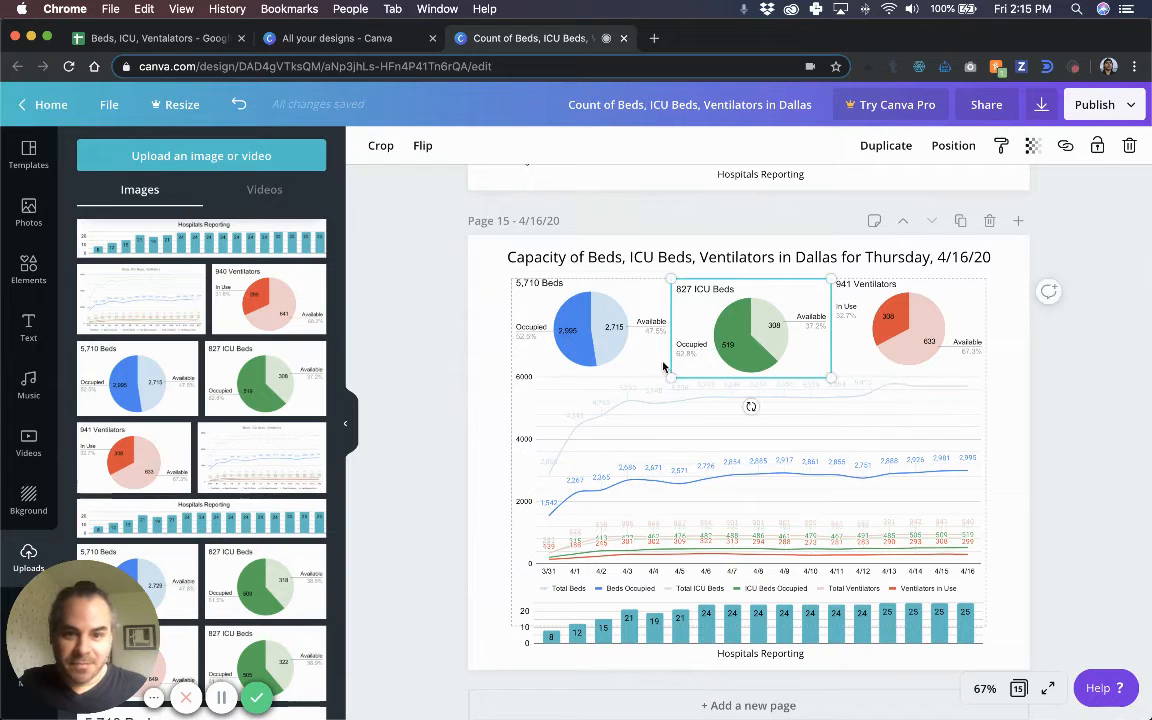
{"action": "left_click_drag", "start_coordinate": [775, 312], "coordinate": [778, 287]}
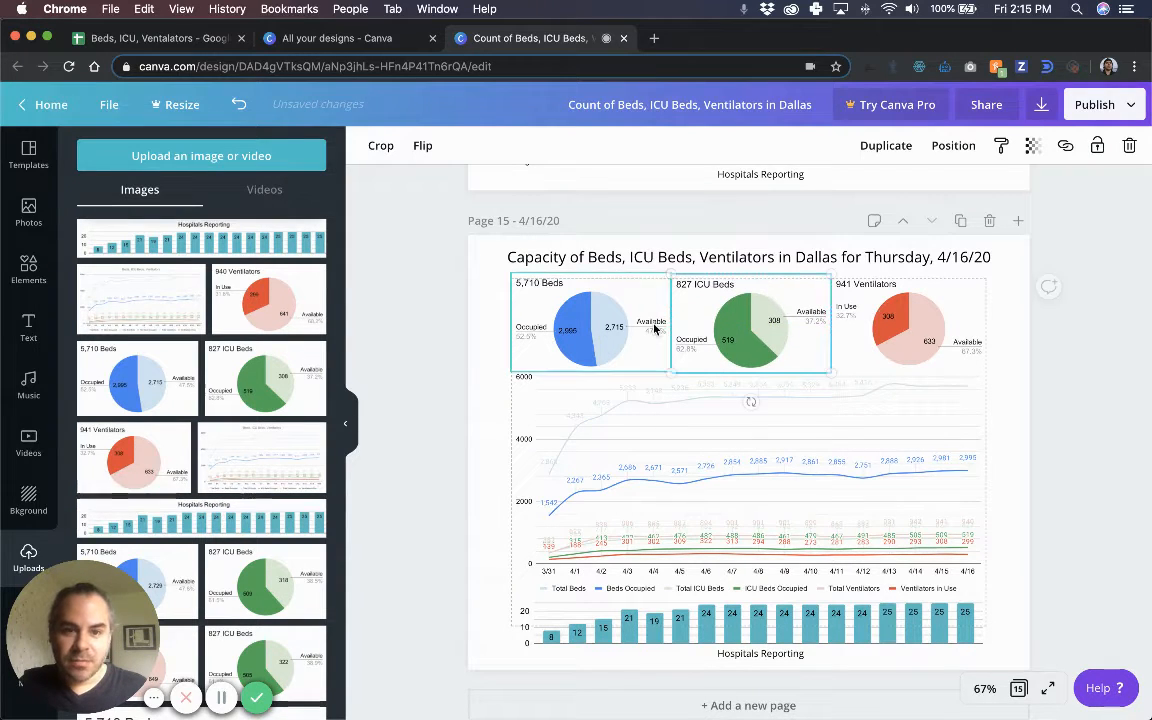
Check the ICU pie against the 5,710 Beds and 941 Ventilators pies and nudge it down slightly.
{"action": "left_click", "coordinate": [640, 348], "text": "shift"}
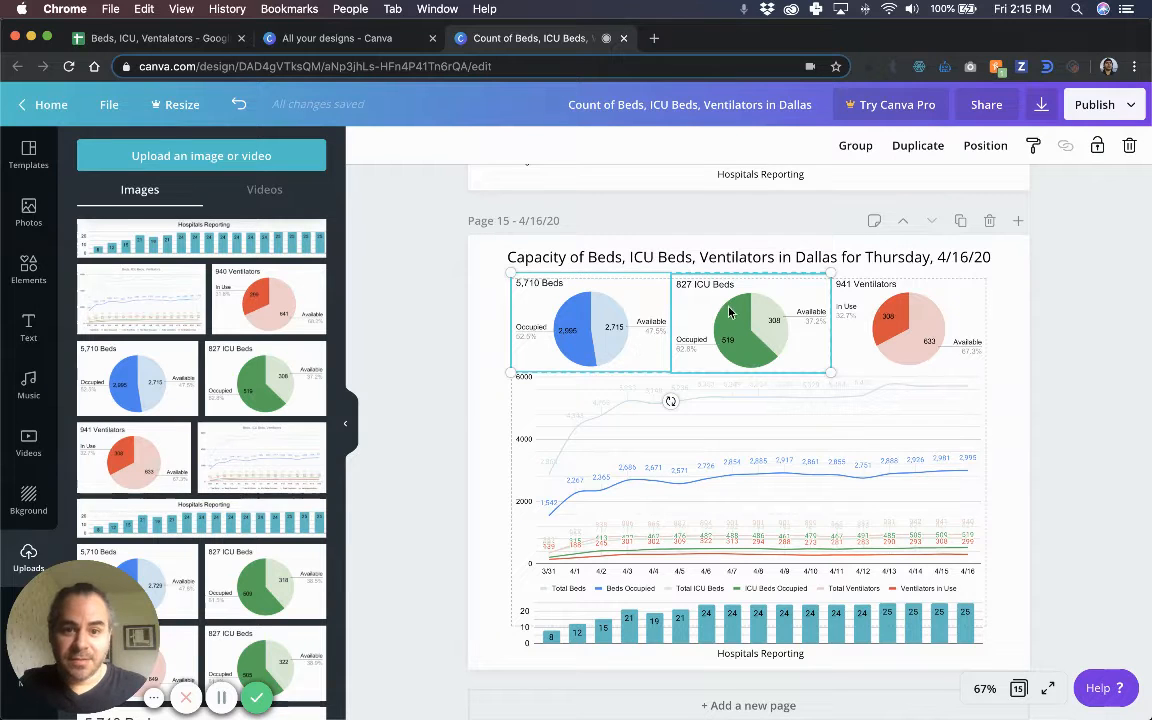
{"action": "left_click", "coordinate": [974, 334], "text": "shift"}
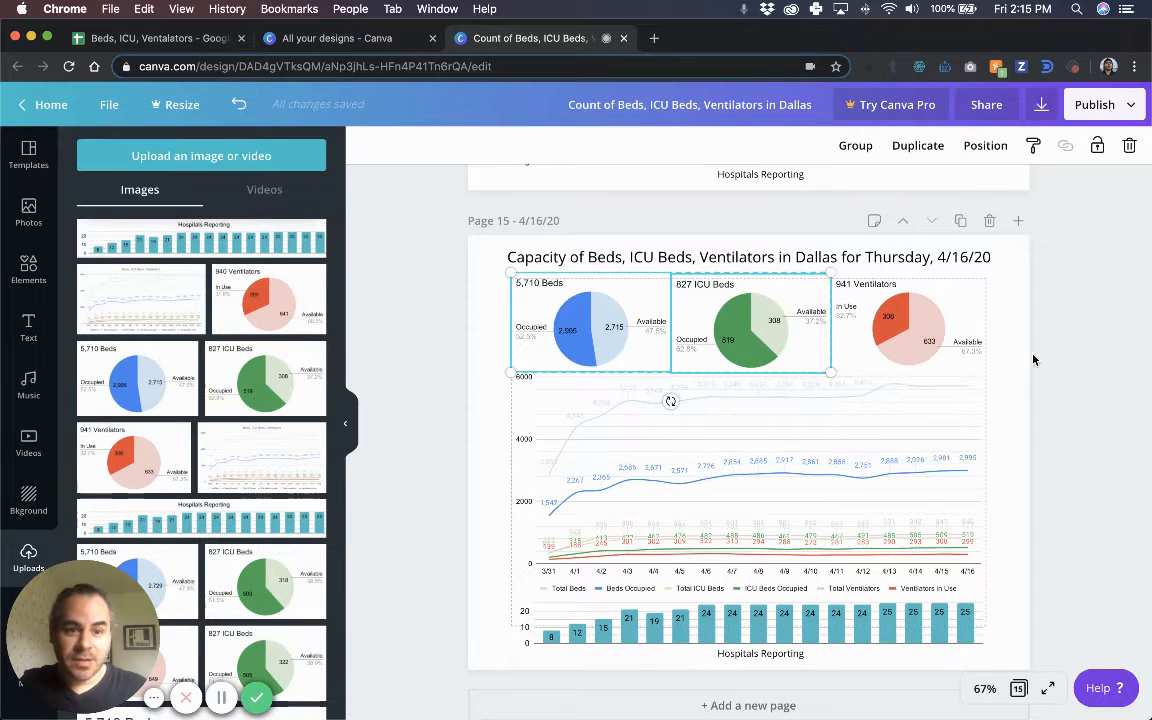
{"action": "left_click", "coordinate": [732, 327]}
{"action": "left_click_drag", "start_coordinate": [734, 326], "coordinate": [735, 326]}
{"action": "key", "text": "Down"}
{"action": "key", "text": "Down"}
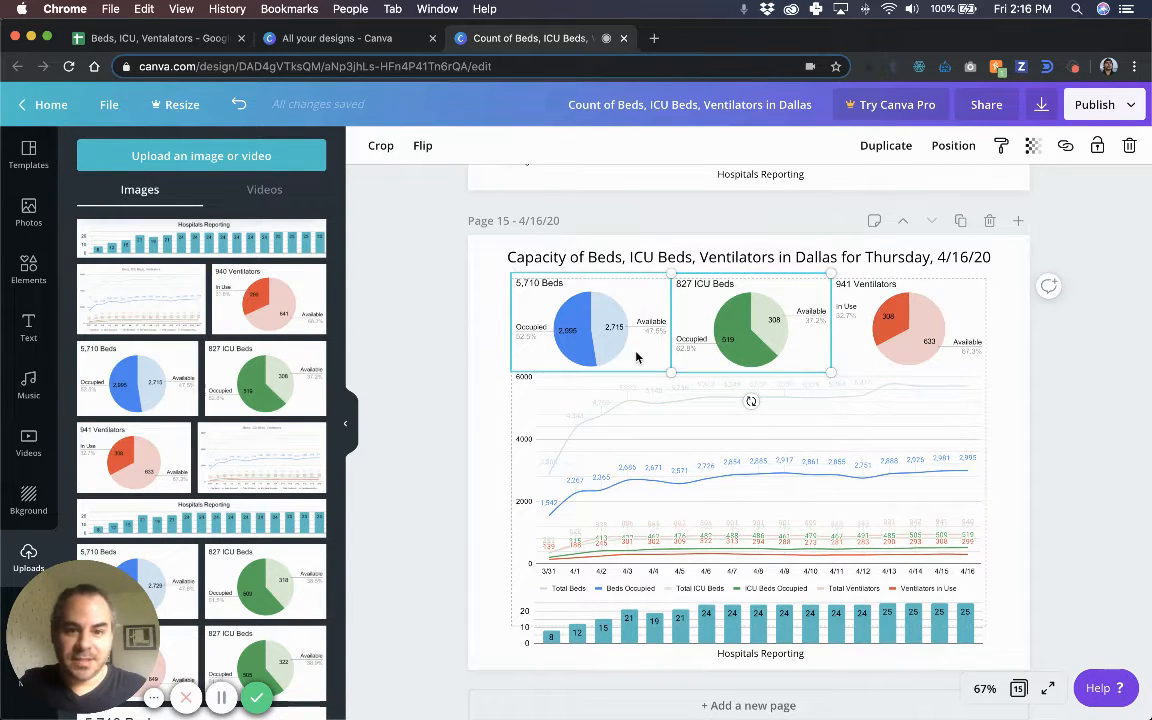
{"action": "left_click", "coordinate": [577, 323], "text": "shift"}
{"action": "left_click", "coordinate": [726, 340], "text": "shift"}
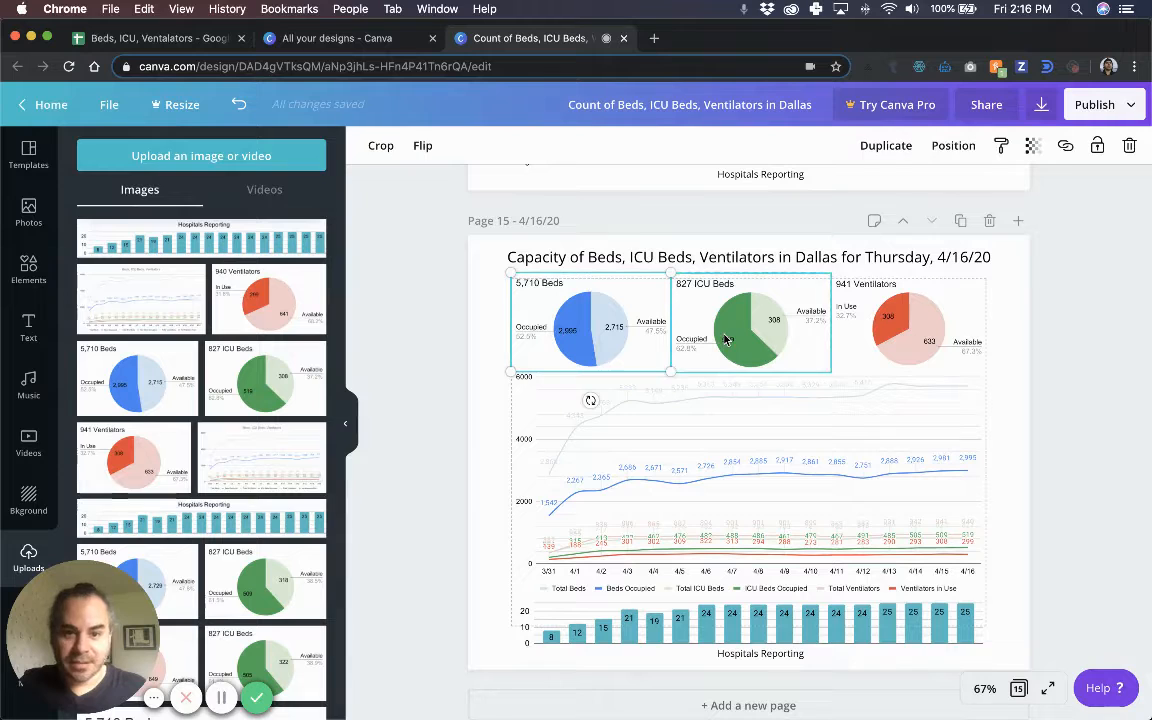
{"action": "left_click", "coordinate": [944, 343]}
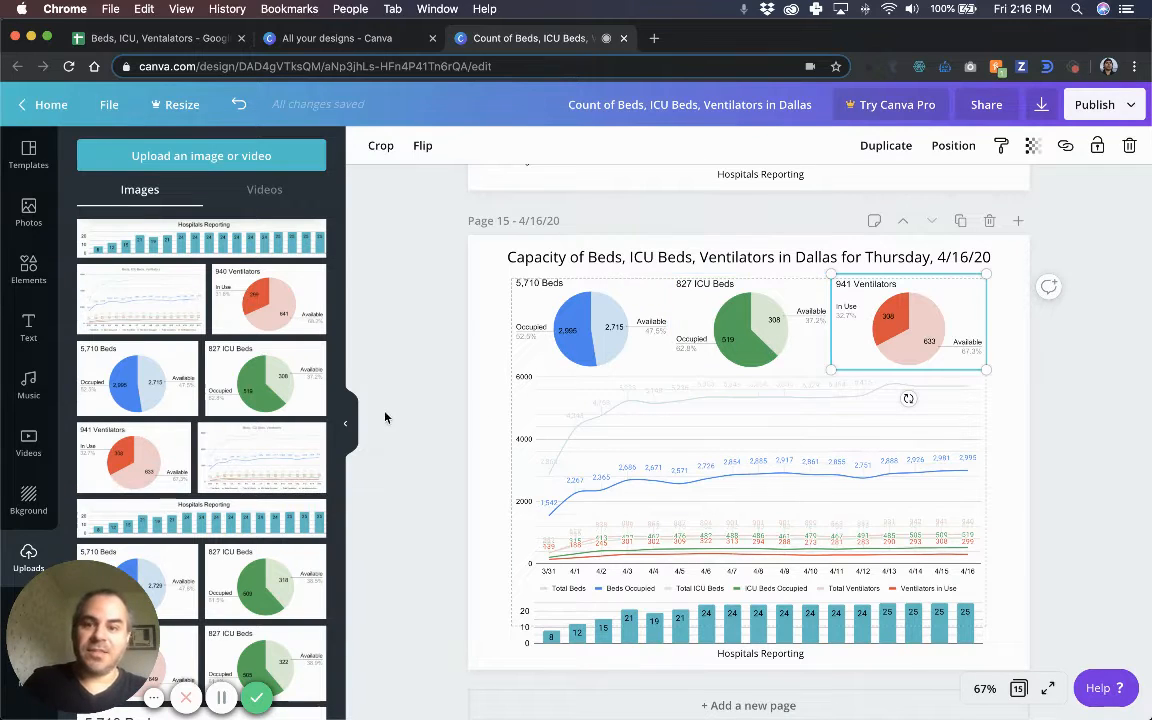
Add the 940 Ventilators pie, shrink it and place it in the top-right slot.
{"action": "left_click", "coordinate": [270, 295]}
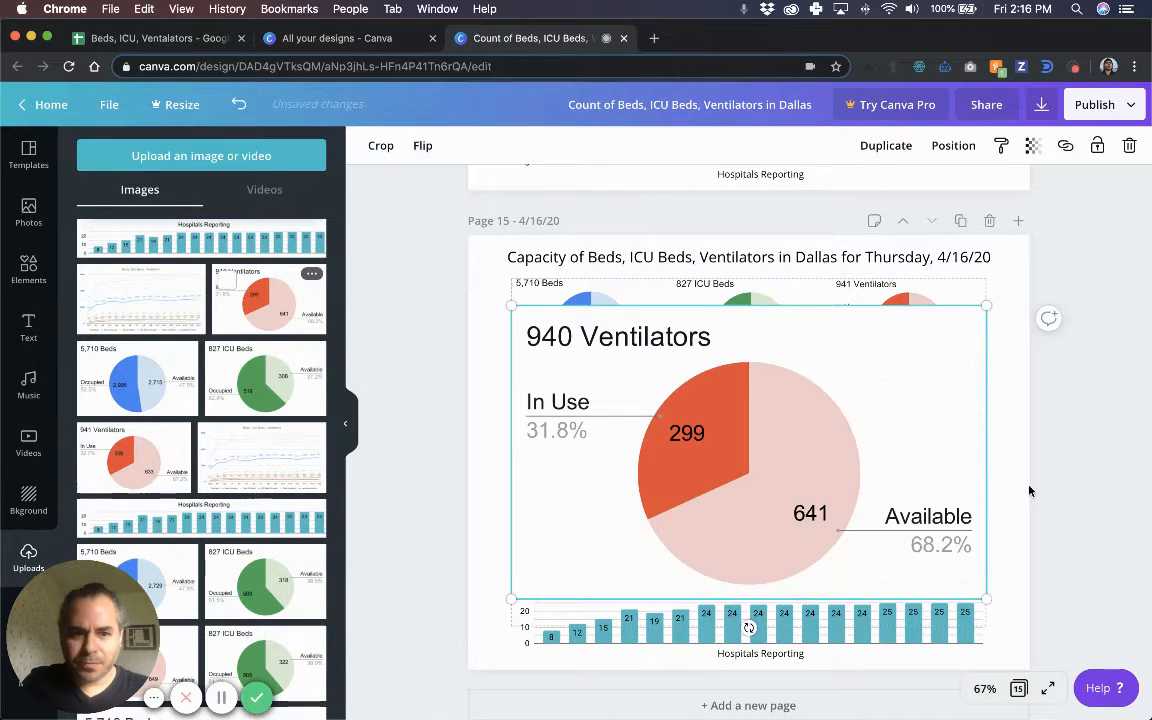
{"action": "left_click_drag", "start_coordinate": [748, 539], "coordinate": [744, 513]}
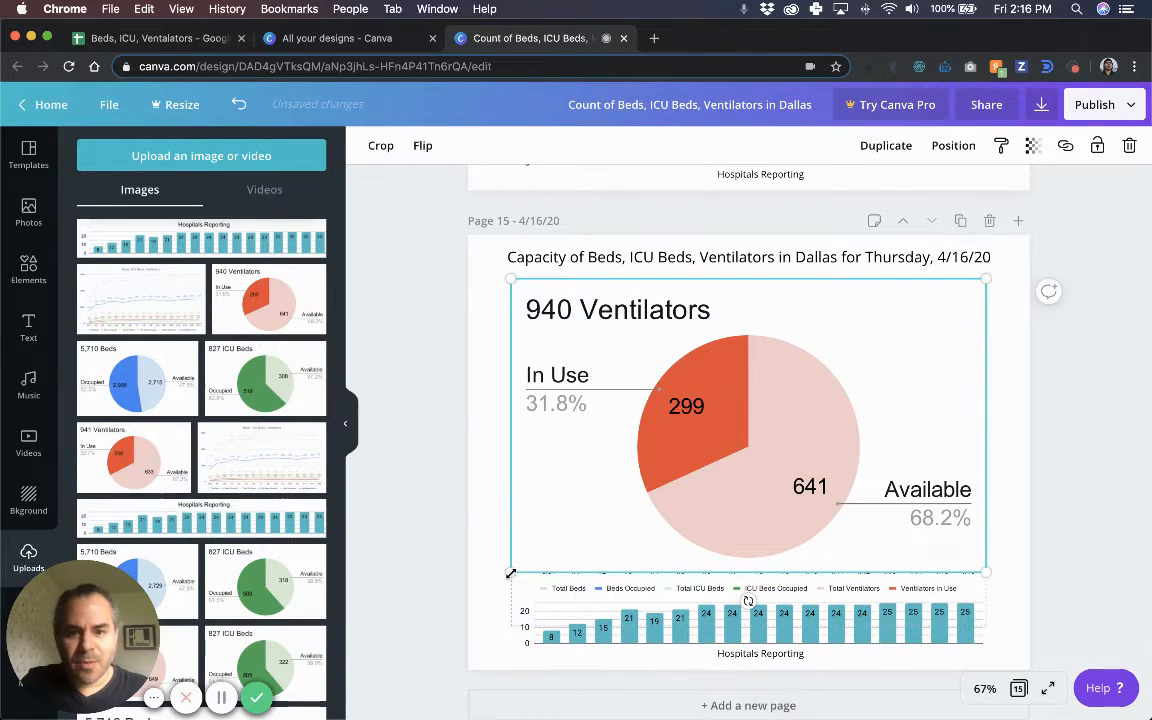
{"action": "left_click_drag", "start_coordinate": [642, 467], "coordinate": [867, 374]}
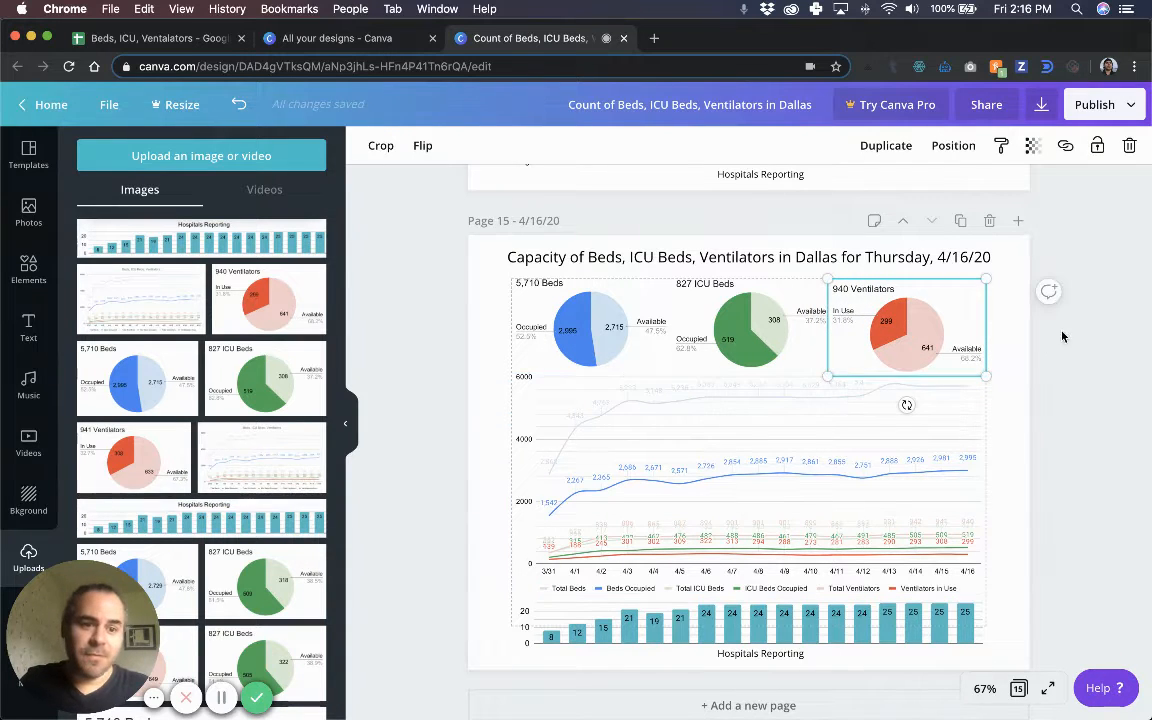
{"action": "left_click_drag", "start_coordinate": [913, 337], "coordinate": [910, 328]}
Paste a copy of the 827 ICU Beds pie over the original, then undo it.
{"action": "left_click", "coordinate": [811, 350]}
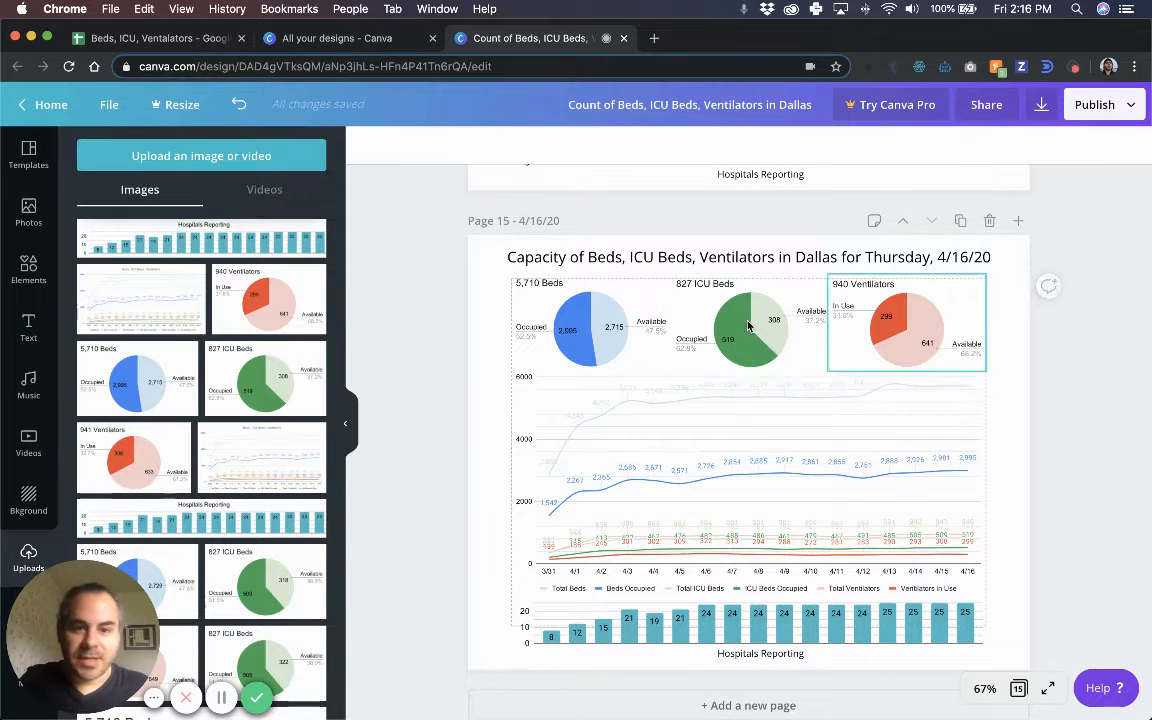
{"action": "key", "text": "super+v"}
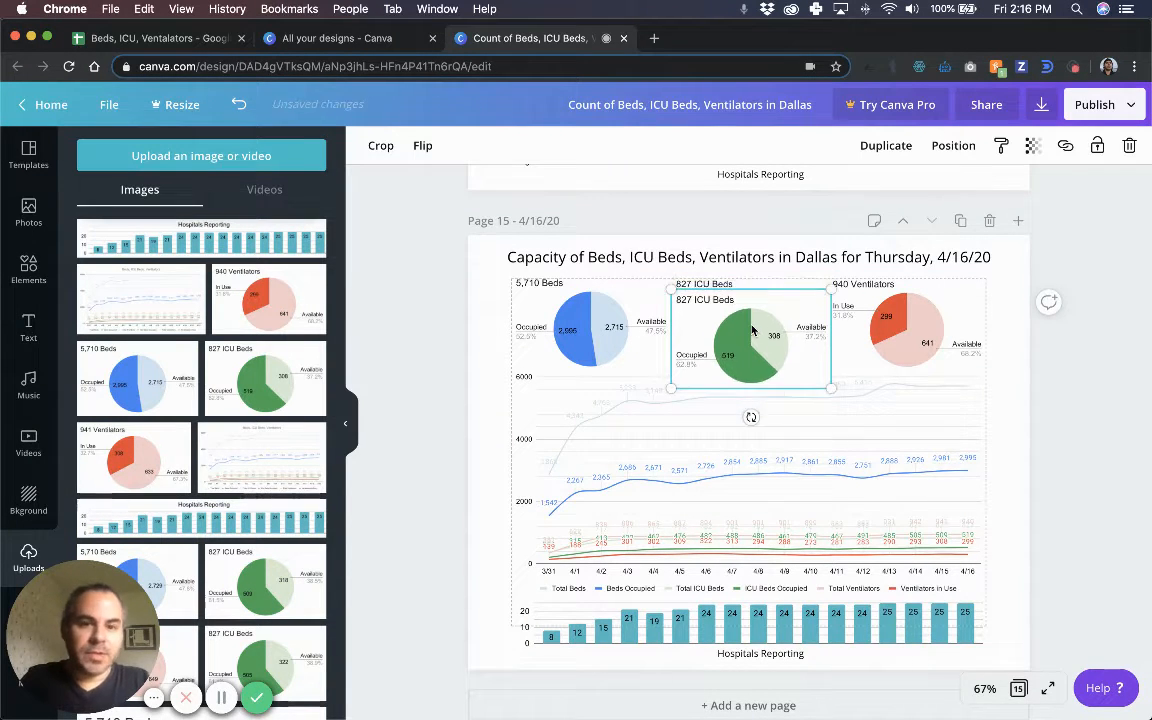
{"action": "left_click_drag", "start_coordinate": [752, 330], "coordinate": [740, 358]}
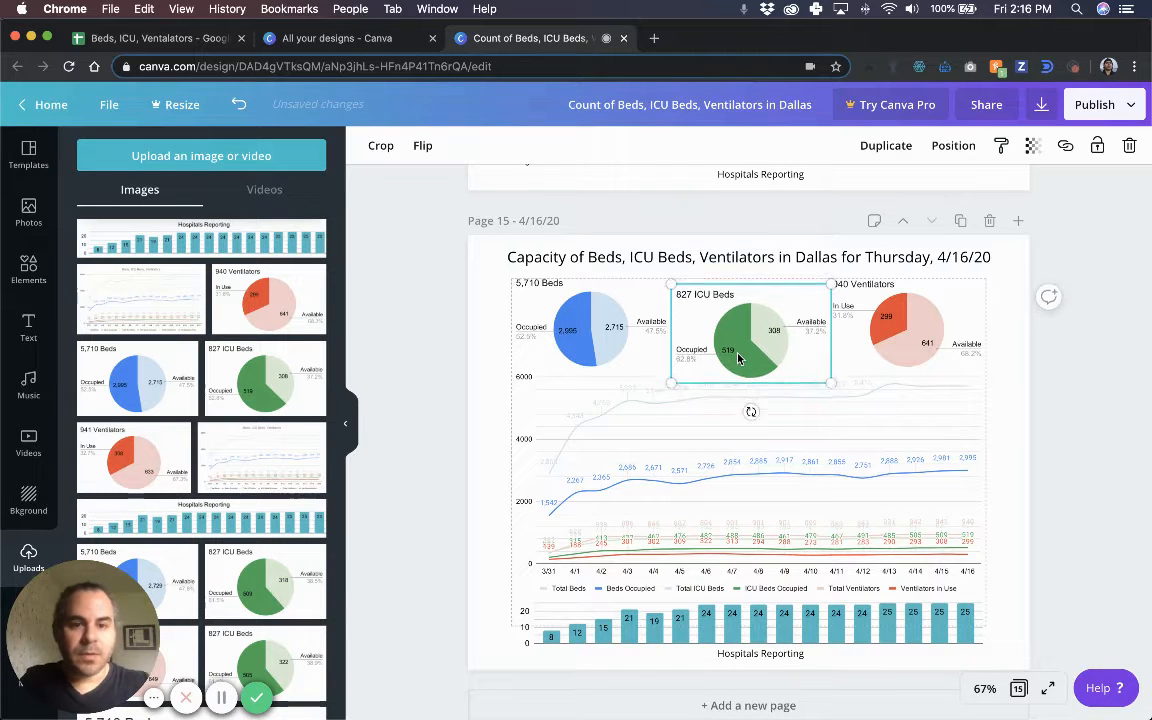
{"action": "key", "text": "super+z"}
Nudge the ventilators pie into line and shrink the ICU Beds pie slightly to match.
{"action": "left_click", "coordinate": [878, 322]}
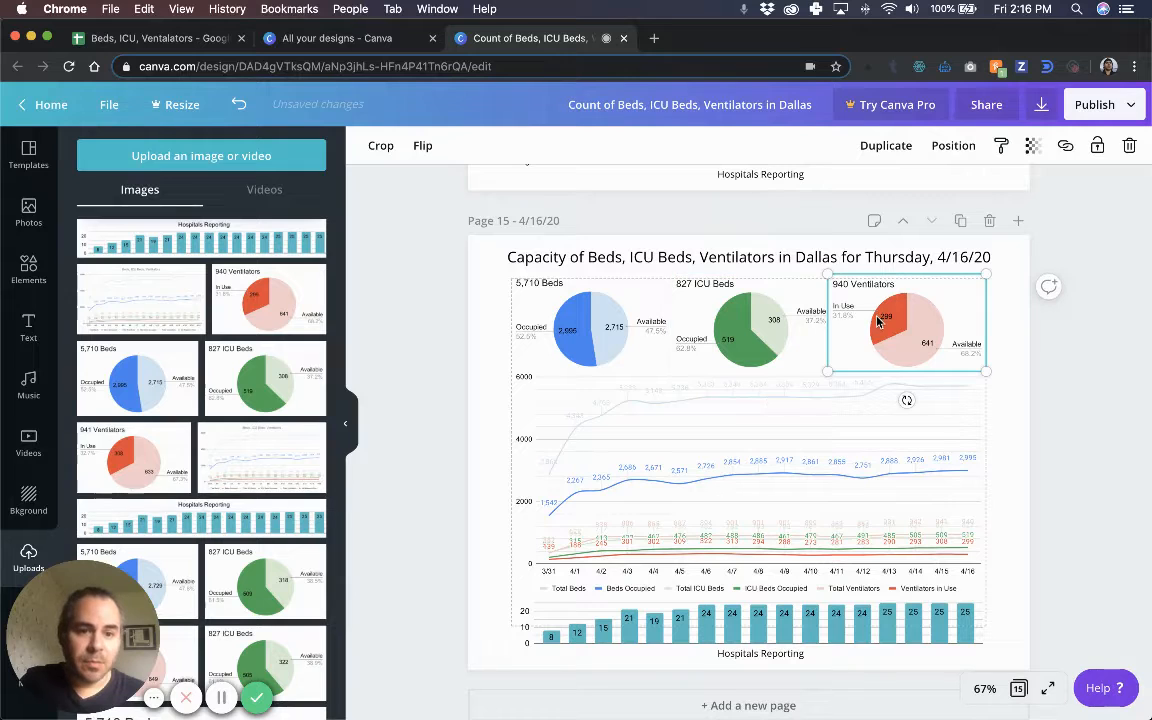
{"action": "left_click_drag", "start_coordinate": [876, 327], "coordinate": [878, 328]}
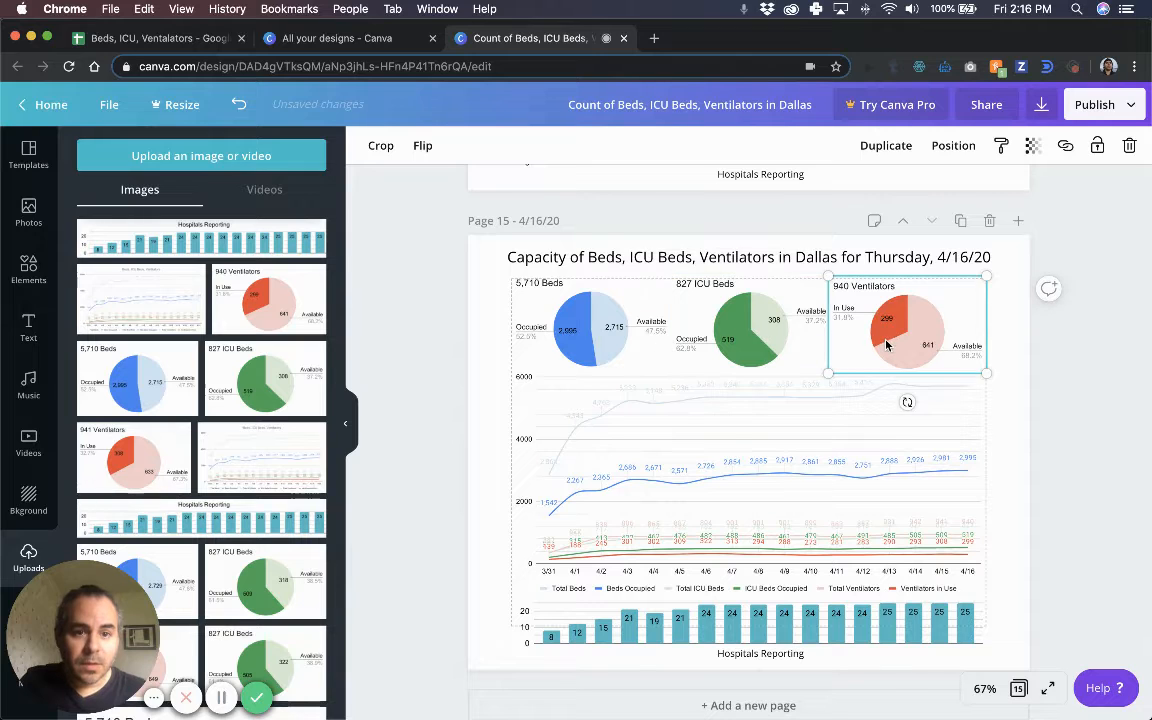
{"action": "left_click", "coordinate": [816, 357]}
{"action": "left_click_drag", "start_coordinate": [830, 374], "coordinate": [856, 356]}
{"action": "left_click", "coordinate": [856, 362]}
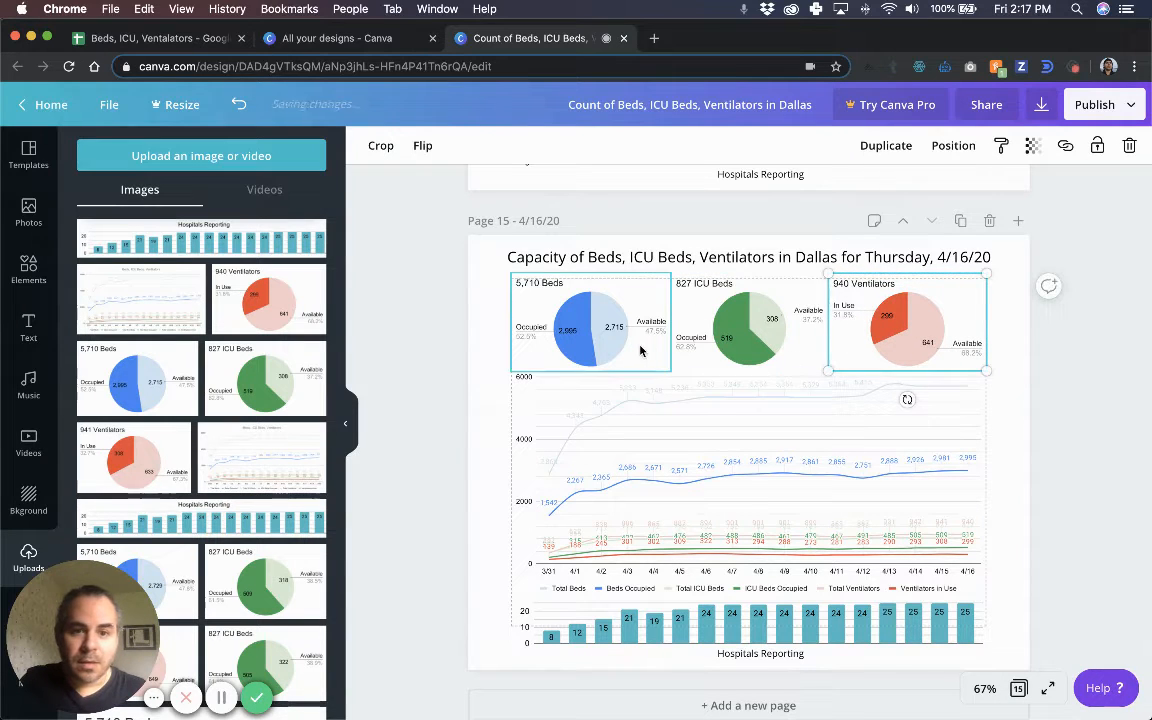
Compare the three pies' sizes and resize the 827 ICU Beds pie to match the others.
{"action": "left_click", "coordinate": [590, 330], "text": "shift"}
{"action": "left_click", "coordinate": [750, 330], "text": "shift"}
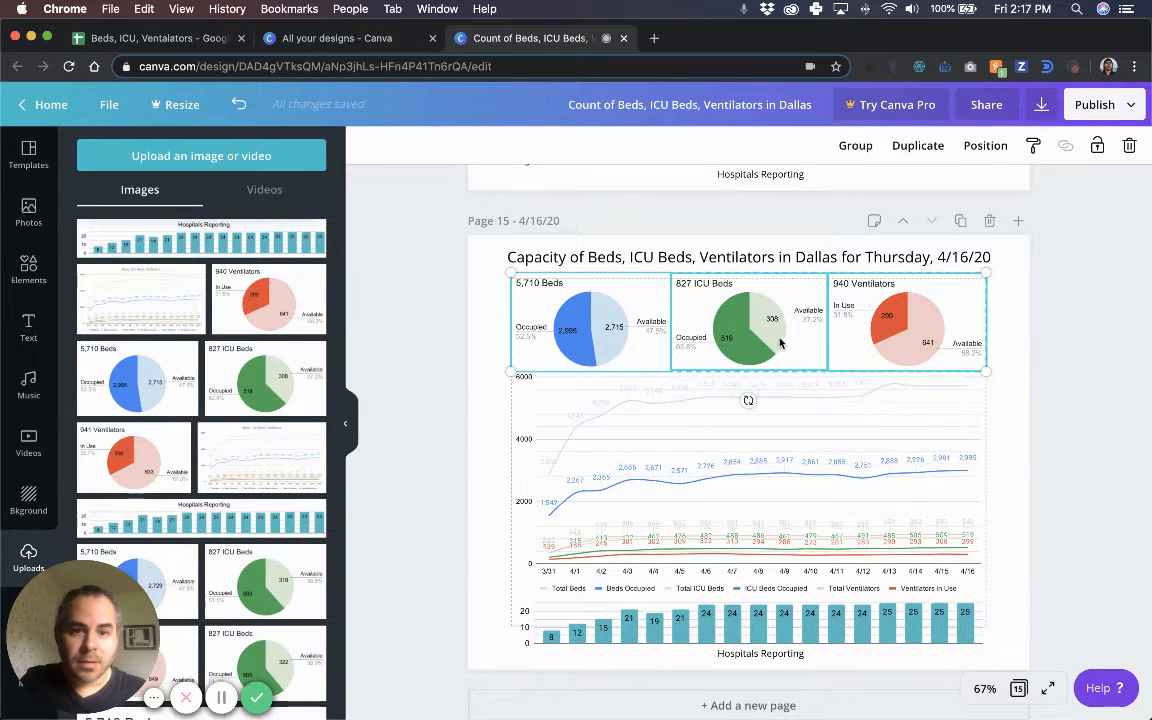
{"action": "left_click", "coordinate": [965, 362]}
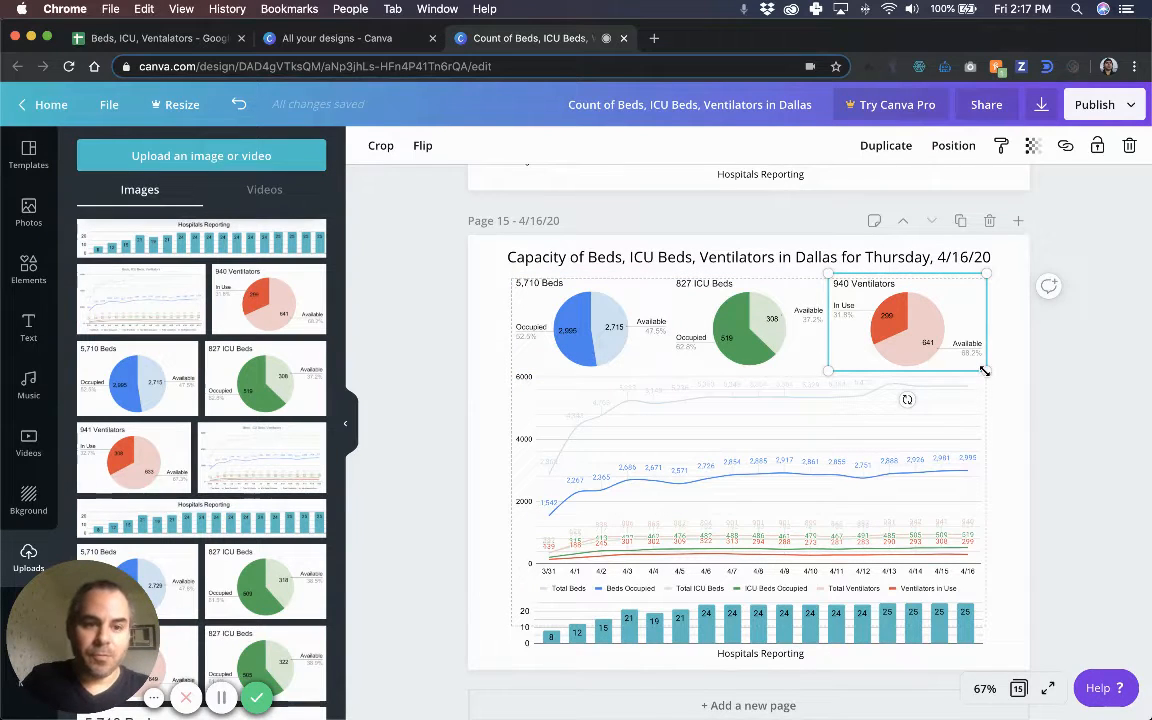
{"action": "left_click_drag", "start_coordinate": [986, 375], "coordinate": [986, 373]}
{"action": "left_click", "coordinate": [750, 330], "text": "shift"}
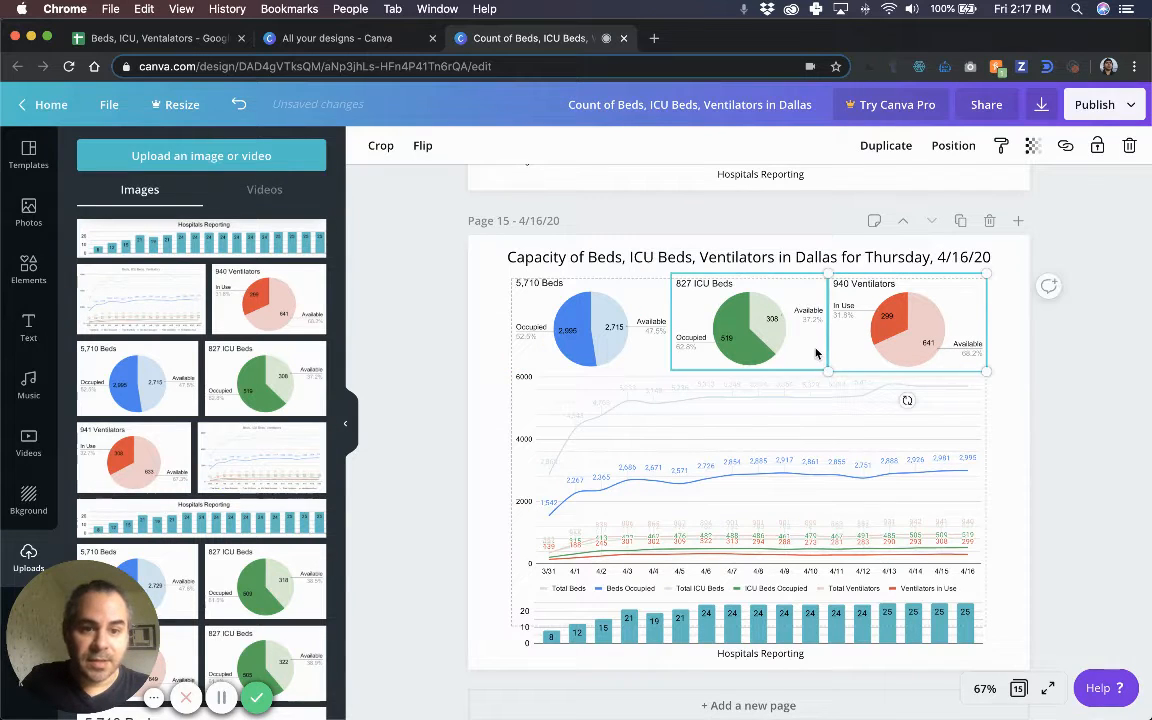
{"action": "left_click", "coordinate": [589, 319], "text": "shift"}
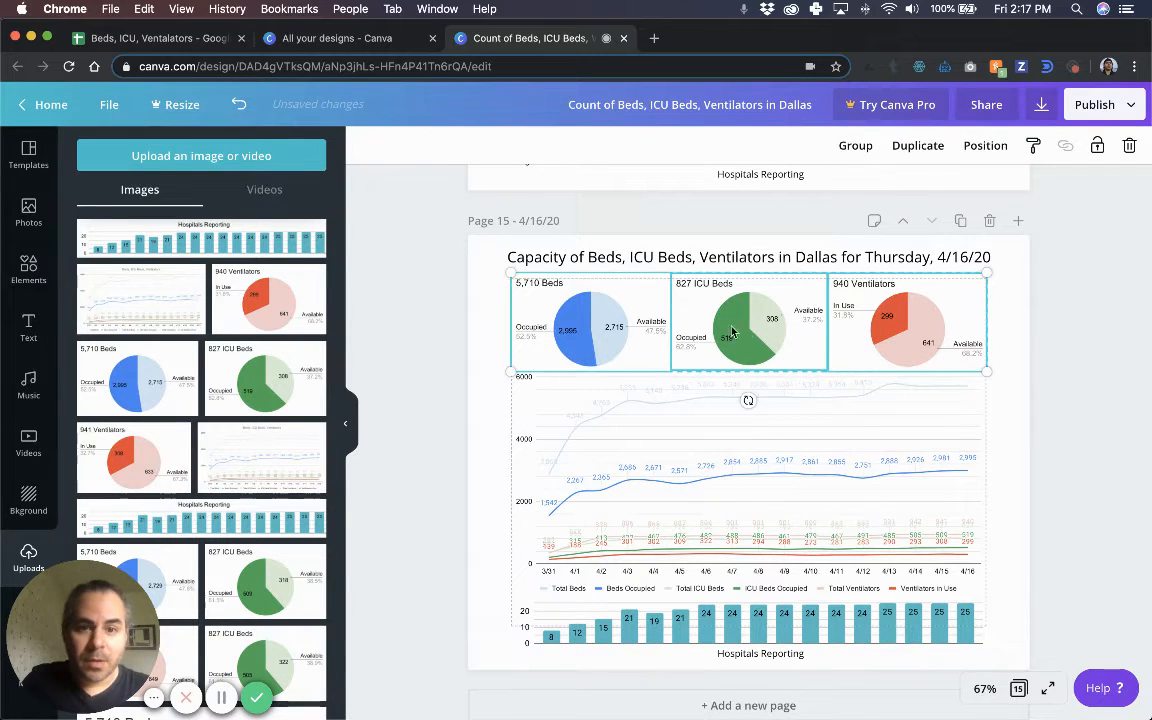
{"action": "left_click", "coordinate": [800, 362]}
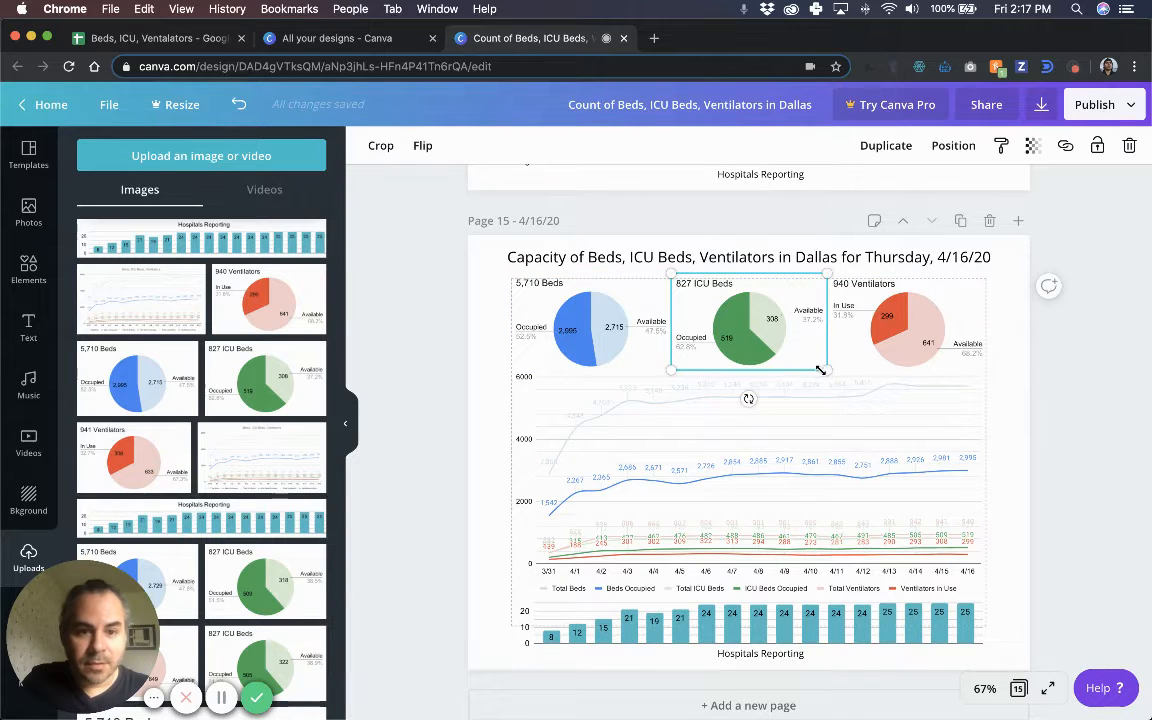
{"action": "left_click_drag", "start_coordinate": [829, 374], "coordinate": [801, 340]}
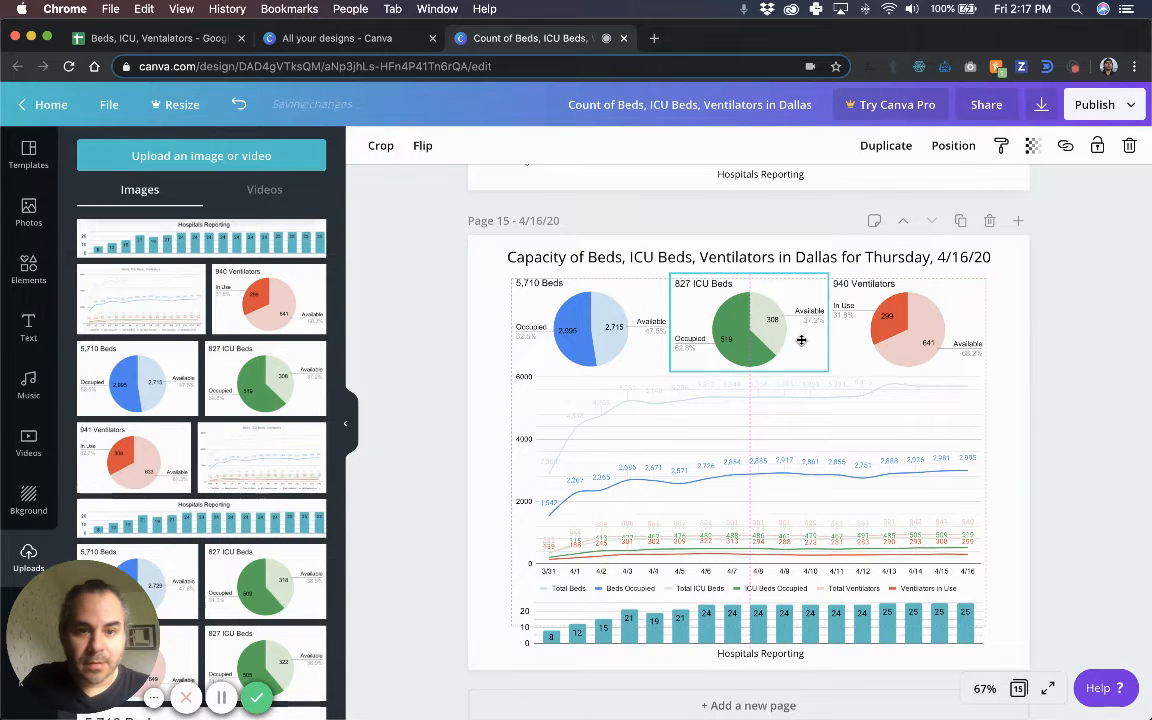
Shrink the 5,710 Beds pie slightly to match the ICU and ventilators pies.
{"action": "left_click", "coordinate": [864, 339]}
{"action": "left_click", "coordinate": [736, 337]}
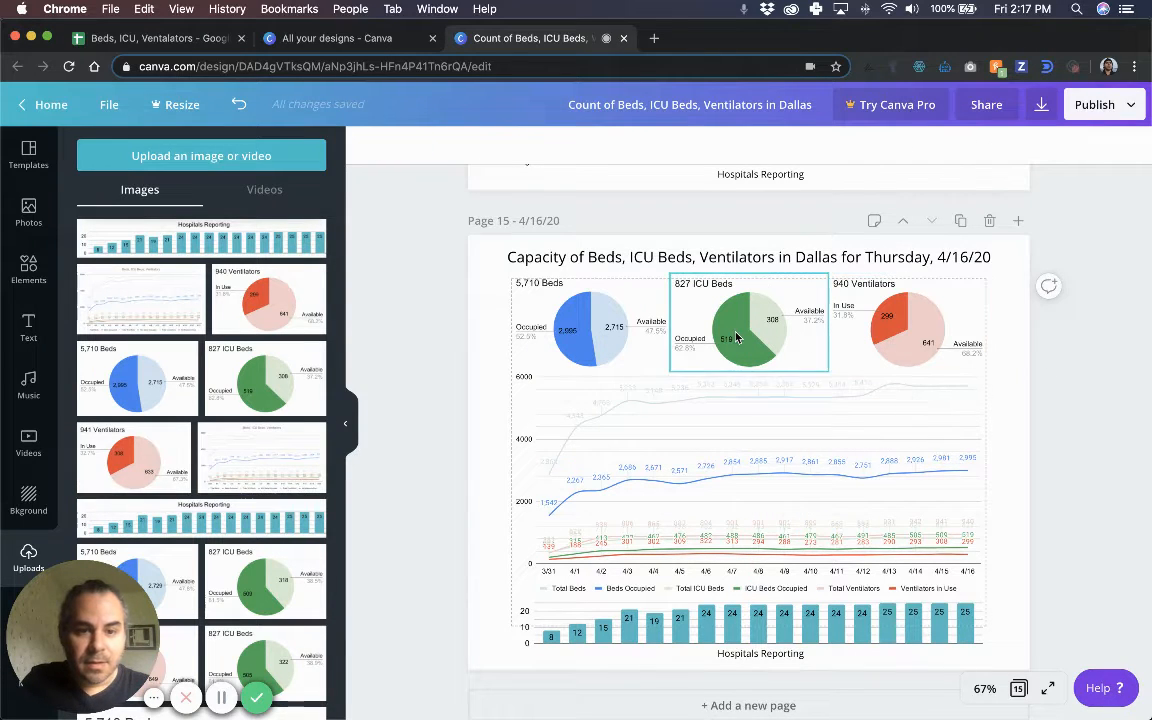
{"action": "left_click", "coordinate": [845, 360], "text": "shift"}
{"action": "left_click", "coordinate": [590, 330], "text": "shift"}
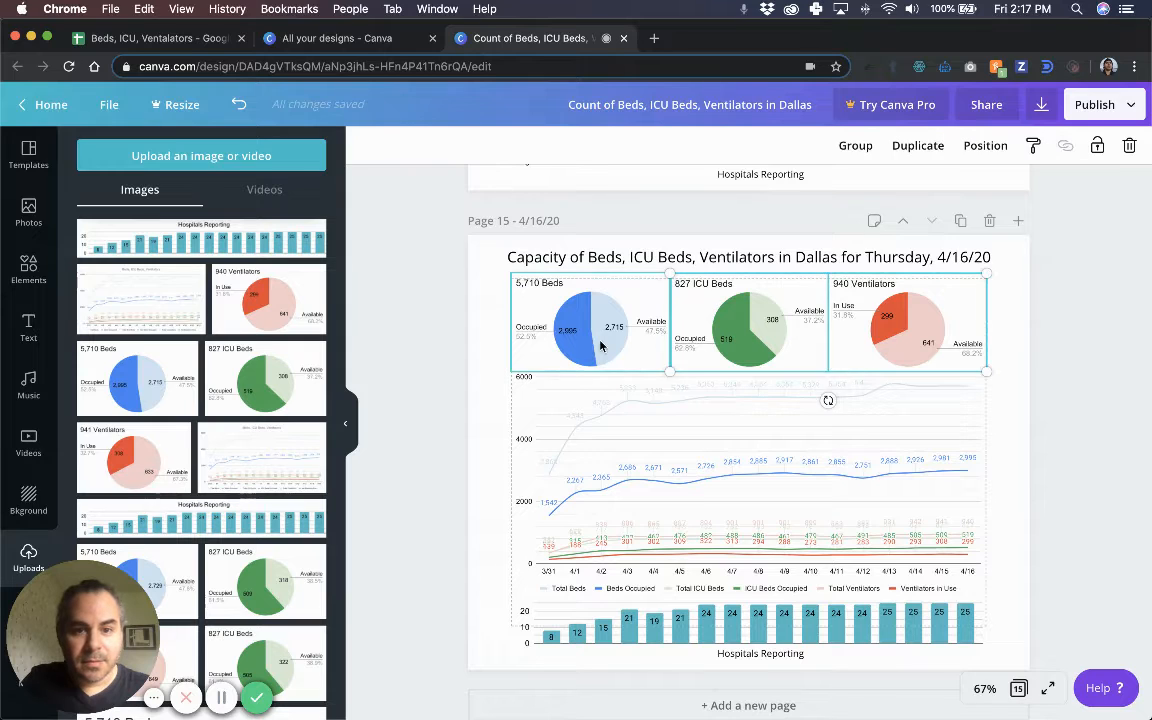
{"action": "left_click", "coordinate": [483, 309]}
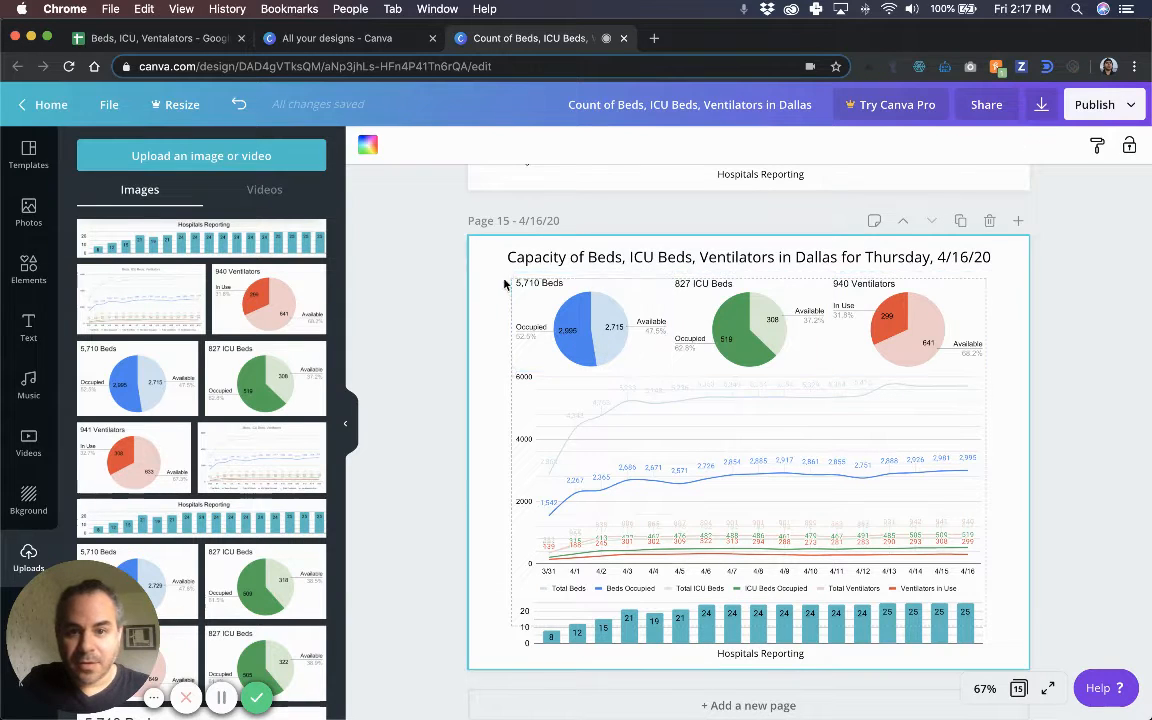
{"action": "left_click", "coordinate": [520, 282]}
{"action": "left_click_drag", "start_coordinate": [512, 275], "coordinate": [513, 279]}
Select all three pies, shift them together slightly, then undo the shift.
{"action": "left_click", "coordinate": [735, 329], "text": "shift"}
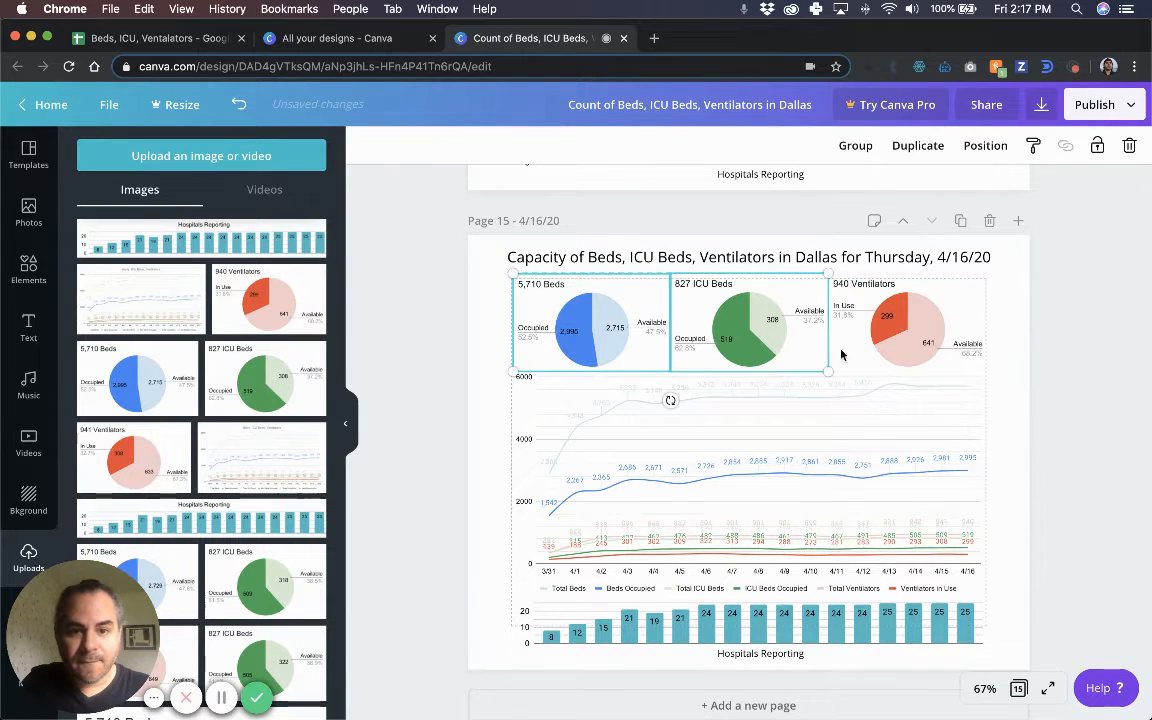
{"action": "left_click", "coordinate": [899, 356], "text": "shift"}
{"action": "left_click", "coordinate": [1060, 426]}
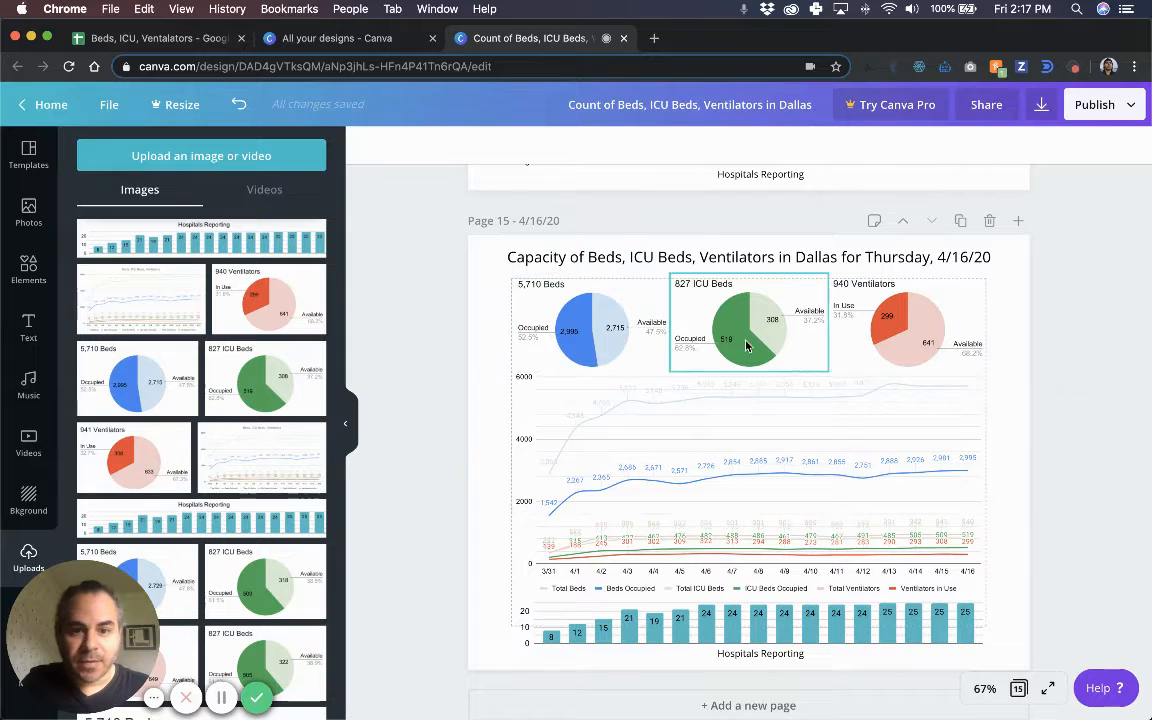
{"action": "left_click", "coordinate": [613, 330]}
{"action": "left_click", "coordinate": [619, 324]}
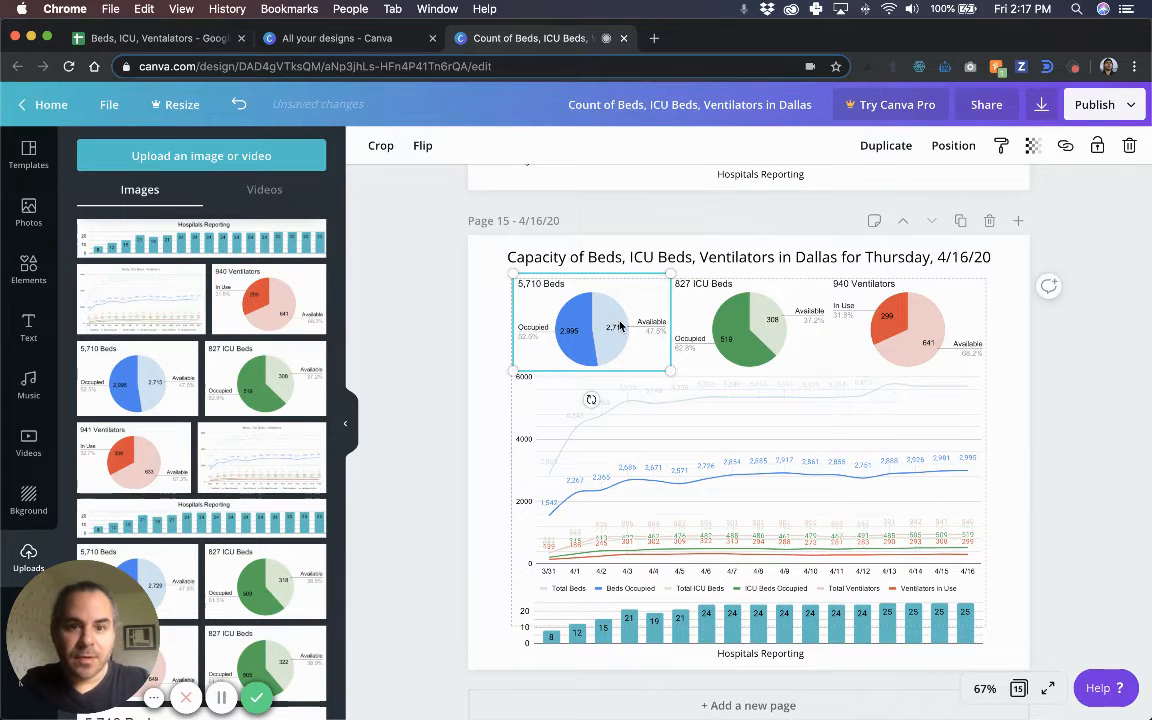
{"action": "left_click", "coordinate": [740, 300], "text": "shift"}
{"action": "left_click", "coordinate": [886, 318], "text": "shift"}
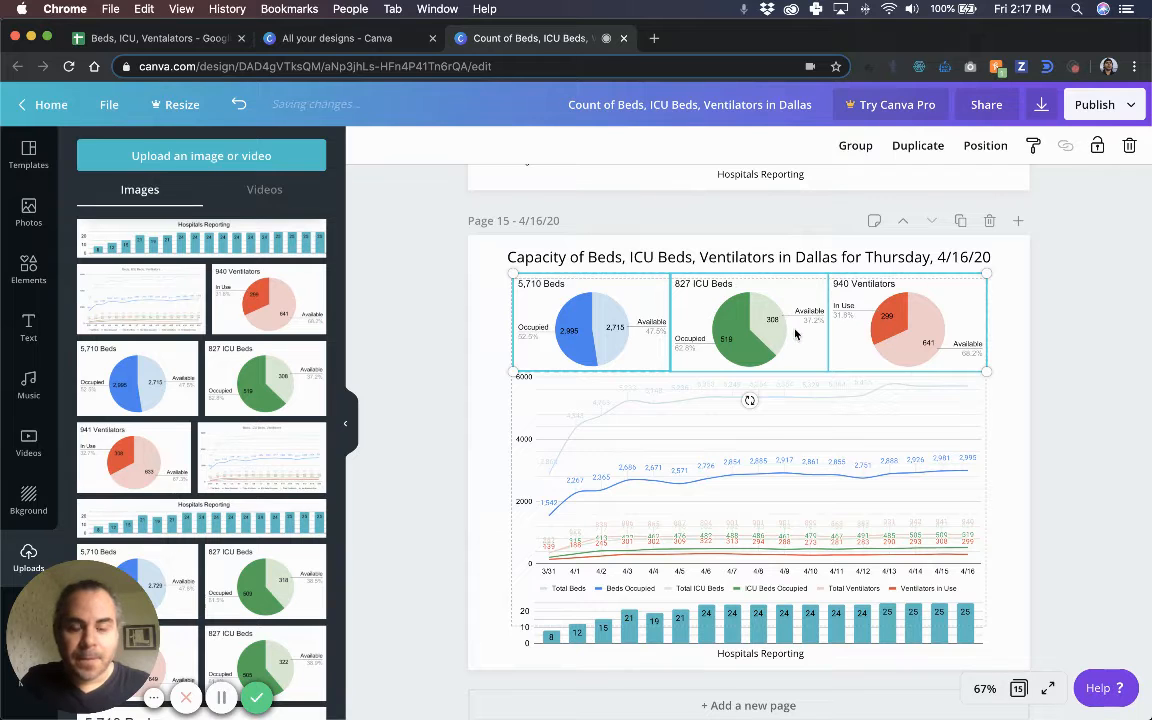
{"action": "left_click_drag", "start_coordinate": [791, 330], "coordinate": [795, 331]}
{"action": "key", "text": "super+z"}
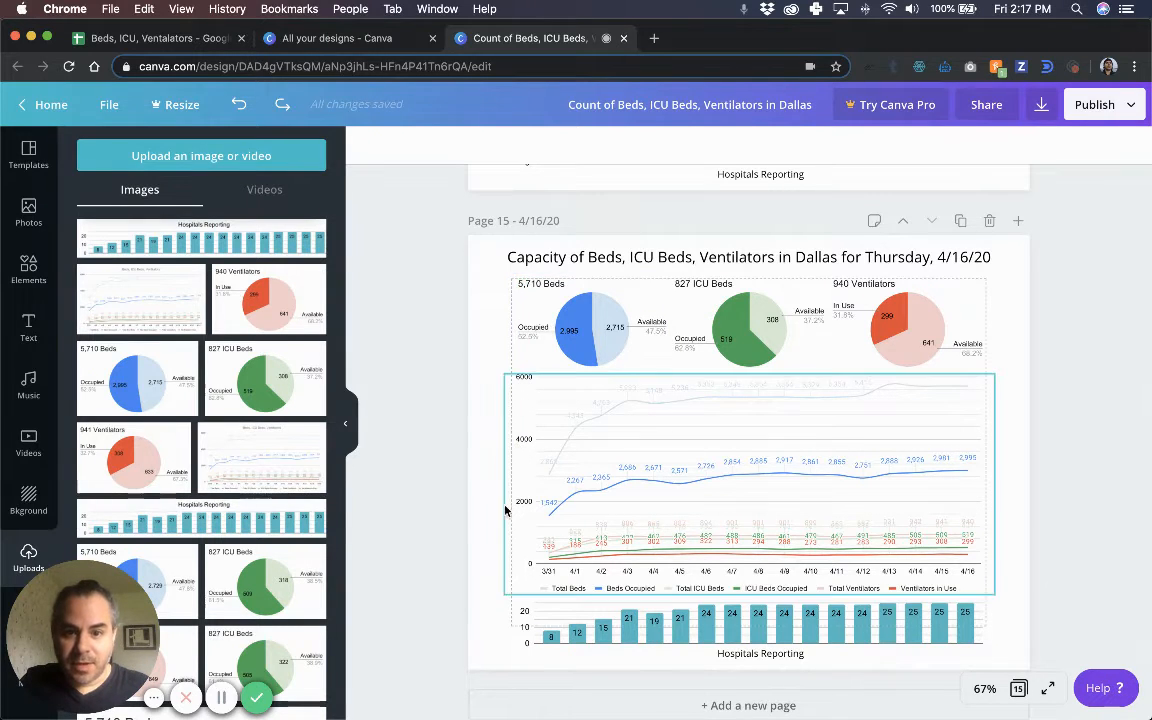
Stretch and nudge the Hospitals Reporting bar chart right to match the line chart's width.
{"action": "left_click", "coordinate": [524, 604]}
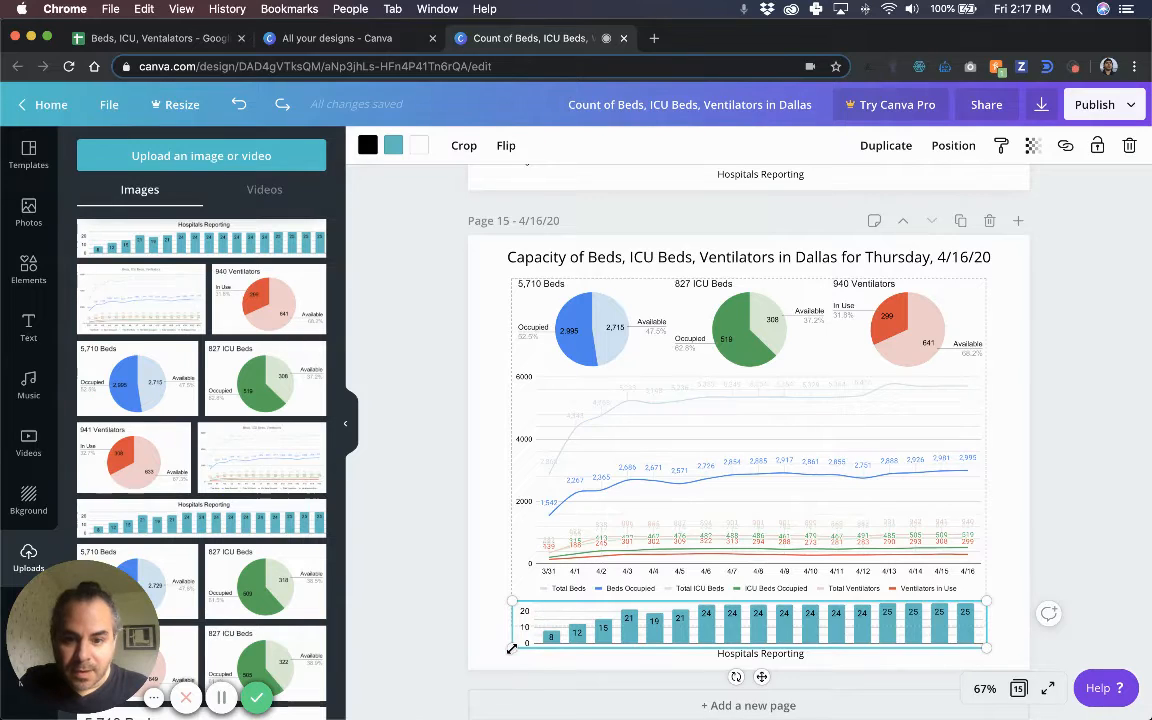
{"action": "left_click_drag", "start_coordinate": [513, 647], "coordinate": [514, 647]}
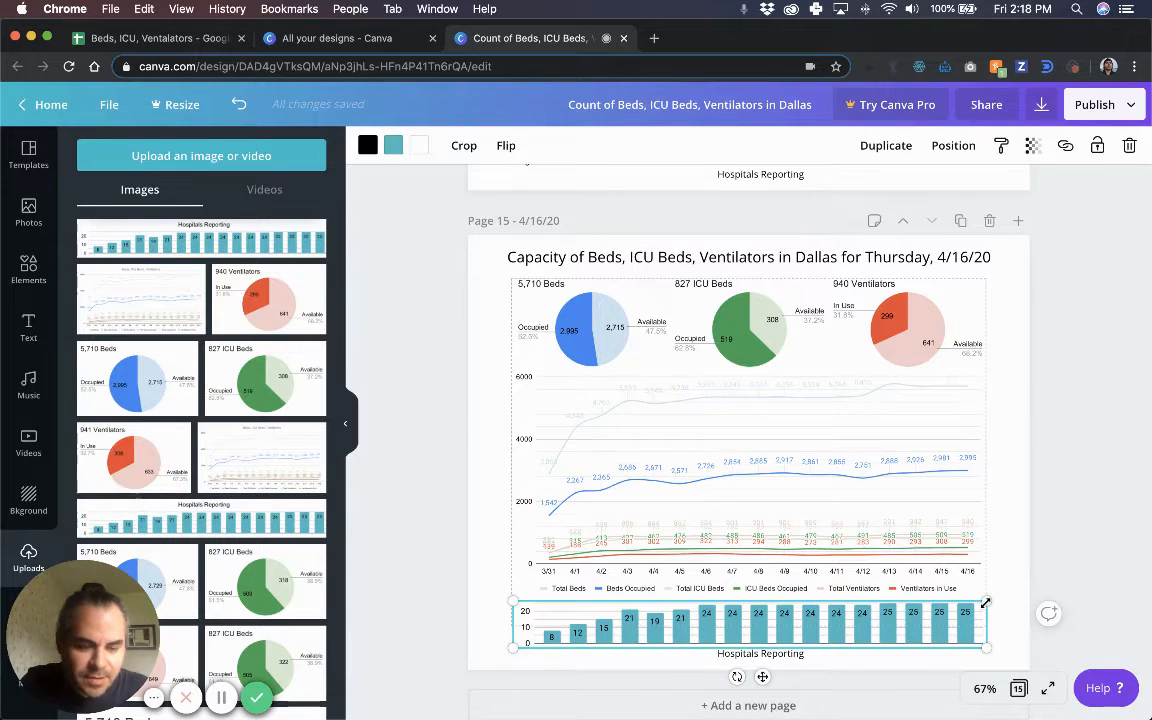
{"action": "key", "text": "Right"}
{"action": "key", "text": "Right"}
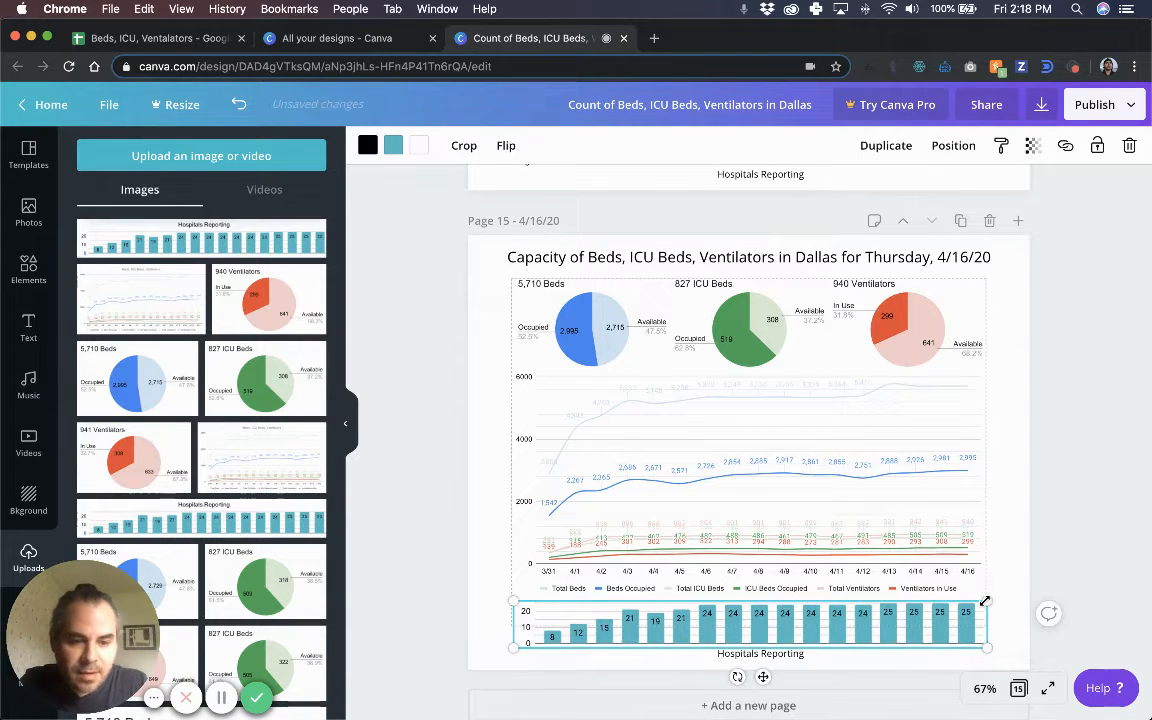
{"action": "key", "text": "Right"}
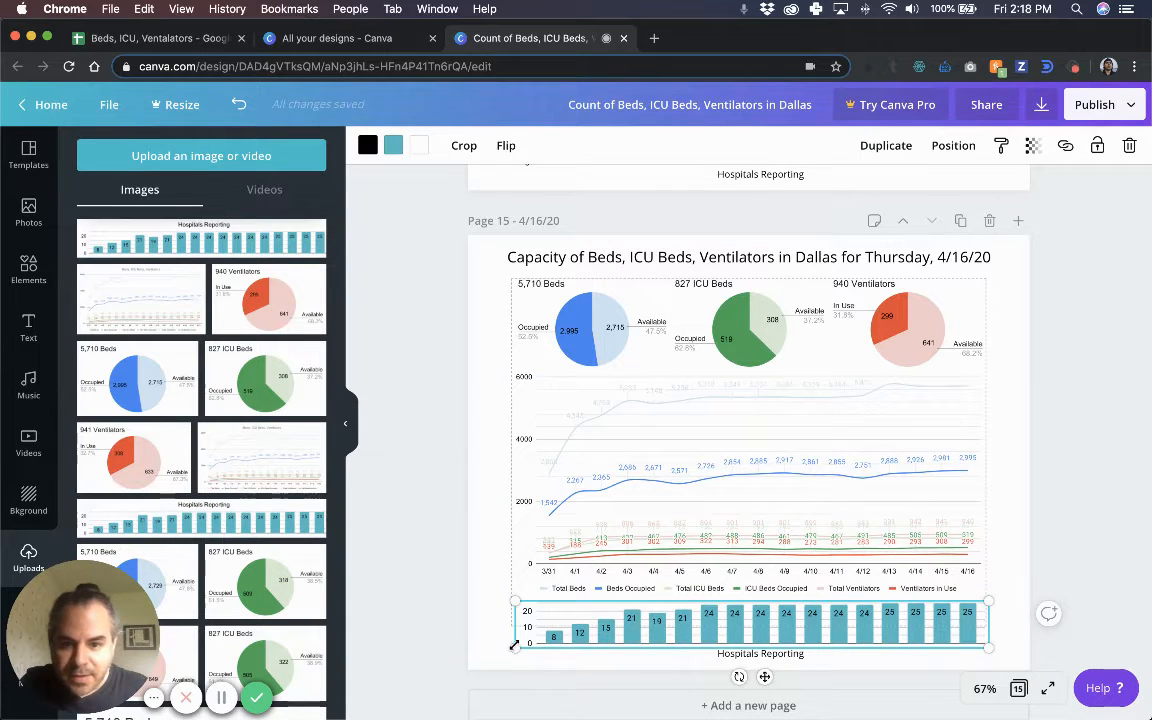
{"action": "left_click_drag", "start_coordinate": [515, 601], "coordinate": [510, 600]}
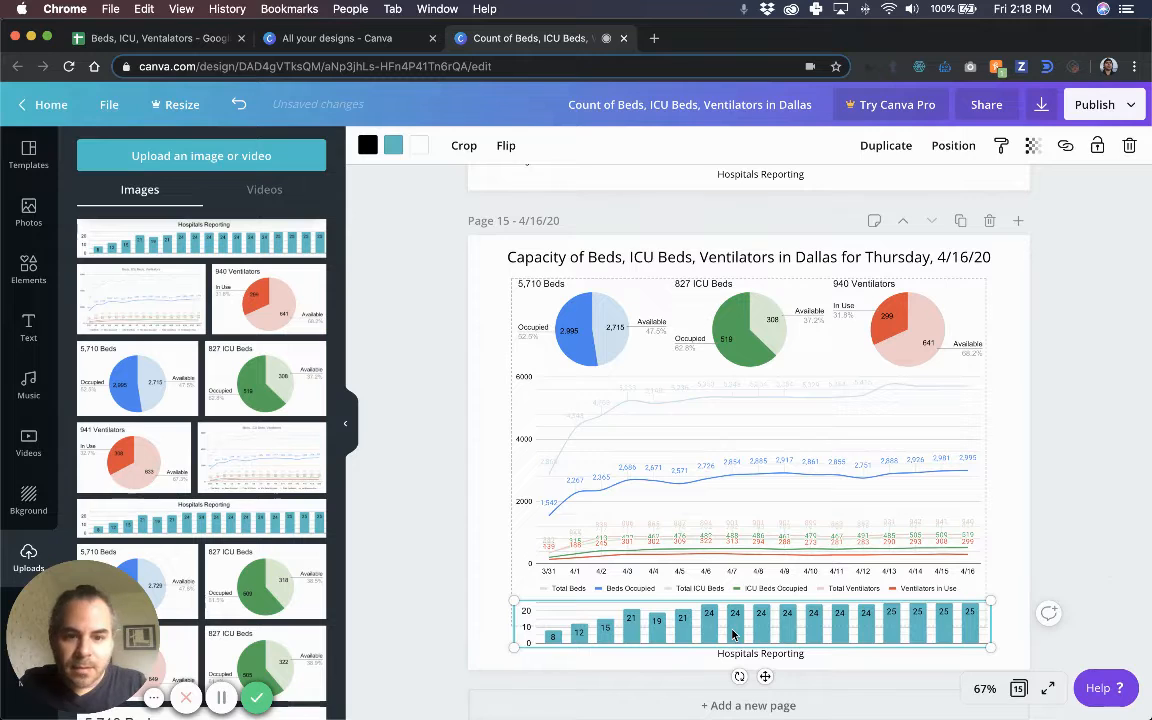
{"action": "left_click", "coordinate": [1095, 546]}
{"action": "left_click", "coordinate": [866, 621]}
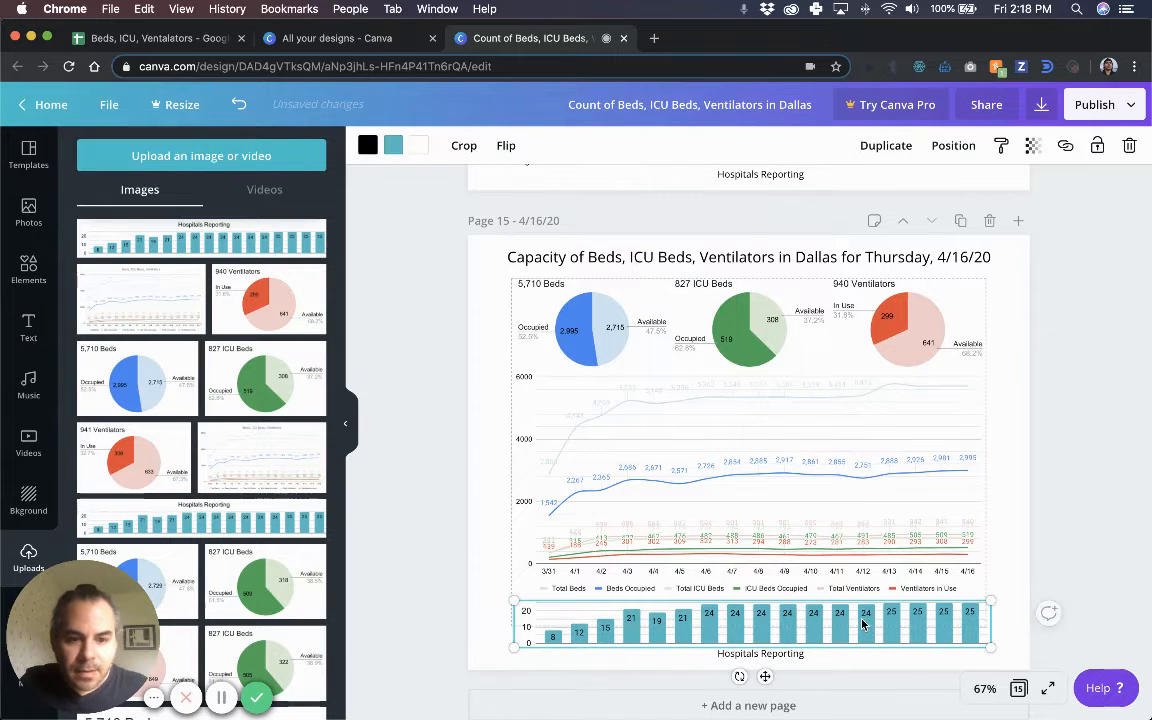
{"action": "left_click", "coordinate": [863, 622]}
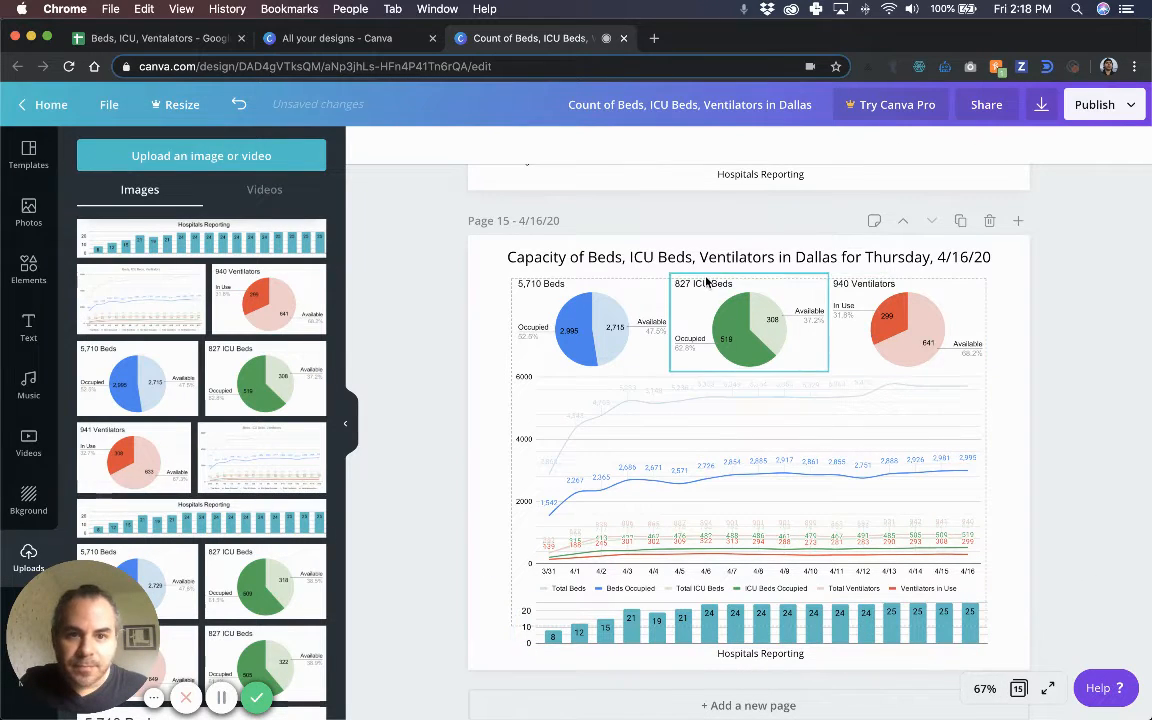
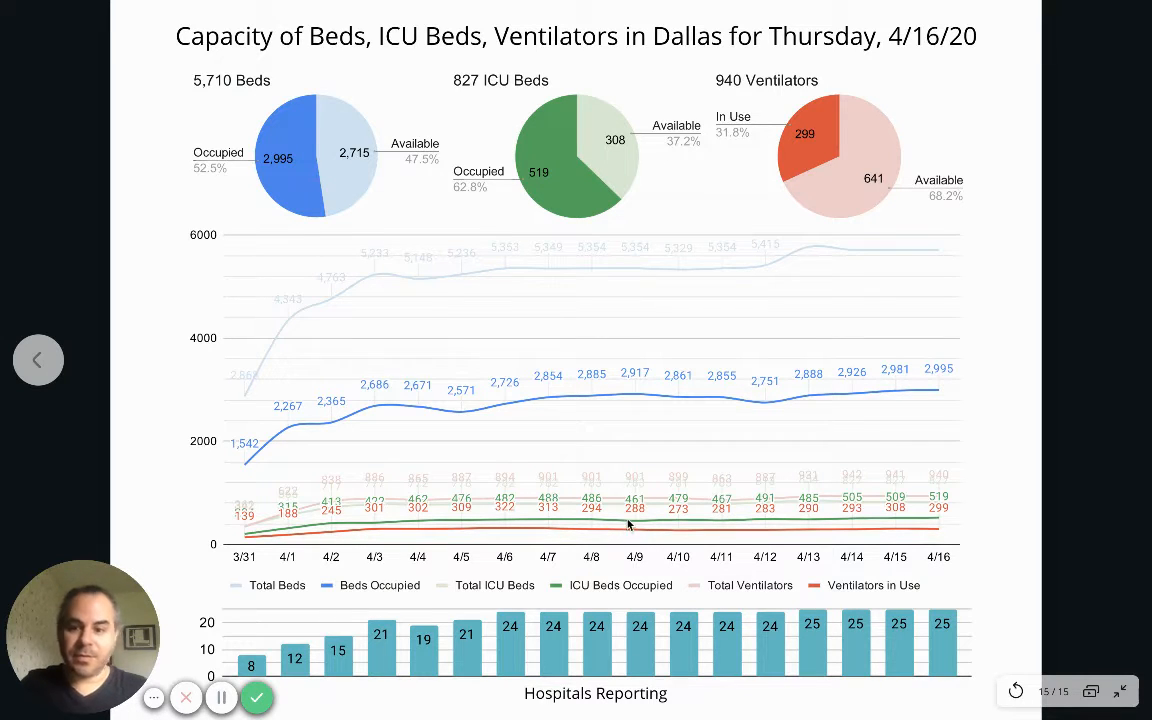
Exit the full-screen presentation and bring up the 'Beds, ICU, Ventilators' Google Sheet.
{"action": "key", "text": "Escape"}
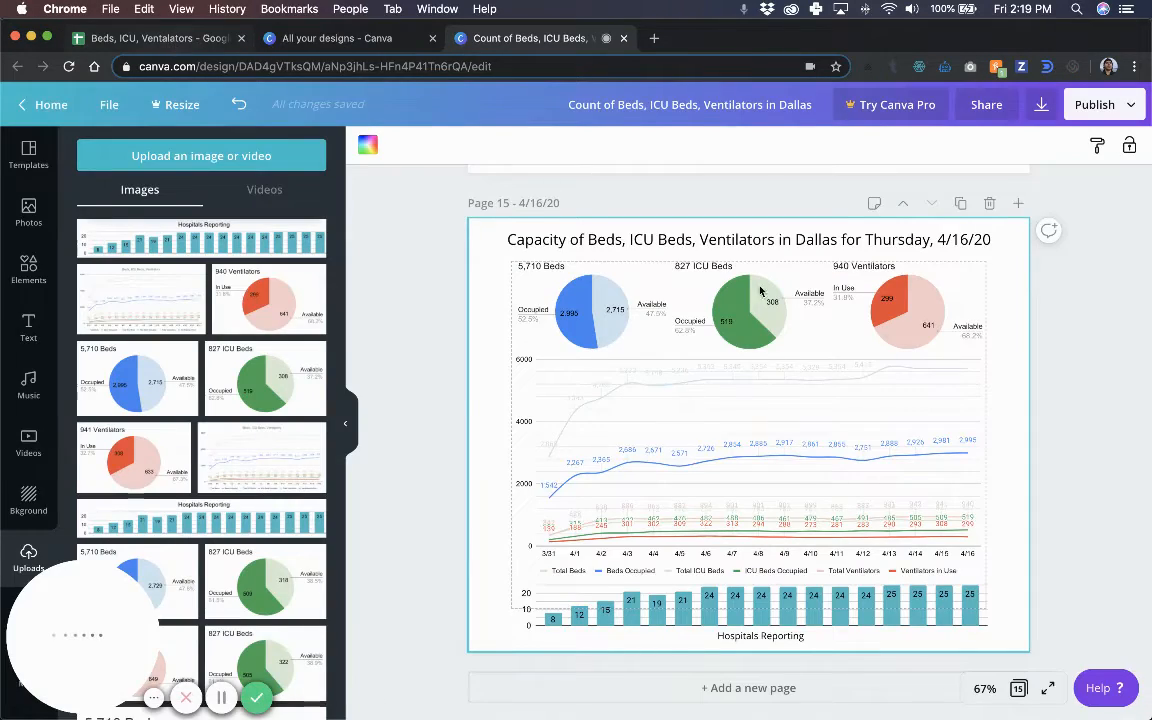
{"action": "left_click", "coordinate": [155, 38]}
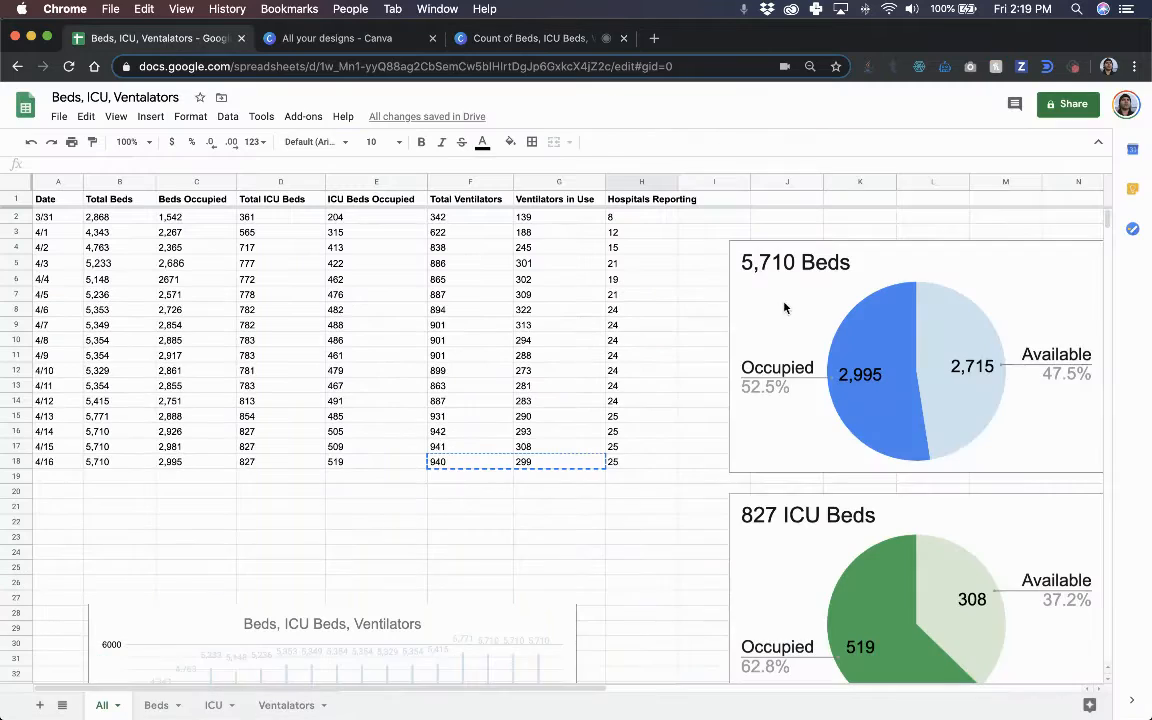
Look over the sheet's pie and line charts, then return to the Canva 4/16/20 capacity slide.
{"action": "scroll", "coordinate": [790, 377], "scroll_direction": "right", "scroll_amount": 10}
{"action": "scroll", "coordinate": [857, 435], "scroll_direction": "down", "scroll_amount": 8}
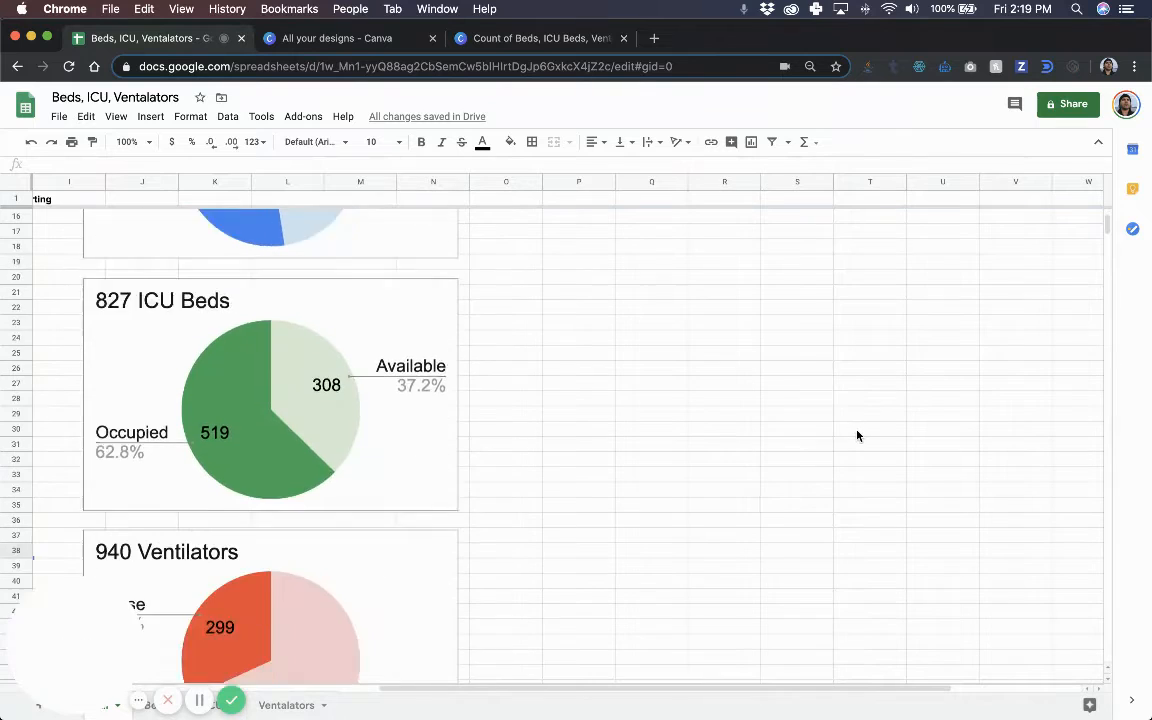
{"action": "scroll", "coordinate": [857, 435], "scroll_direction": "down", "scroll_amount": 10}
{"action": "scroll", "coordinate": [790, 423], "scroll_direction": "left", "scroll_amount": 3}
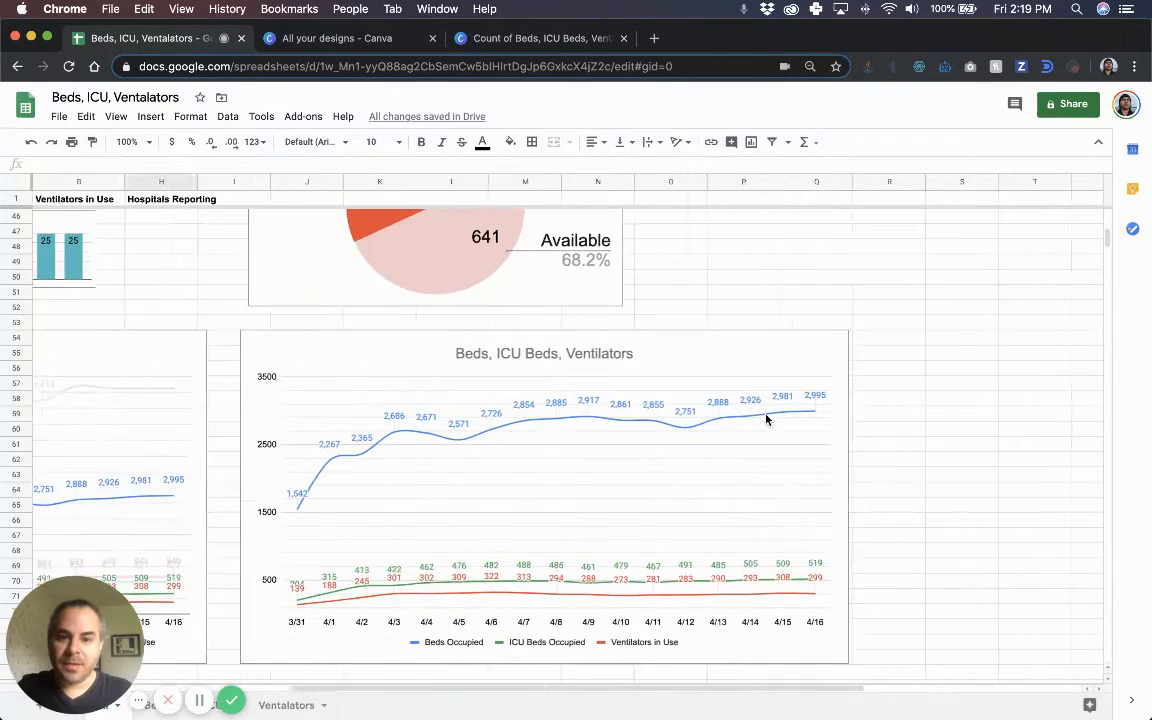
{"action": "scroll", "coordinate": [767, 420], "scroll_direction": "left", "scroll_amount": 4}
{"action": "scroll", "coordinate": [766, 417], "scroll_direction": "down", "scroll_amount": 2}
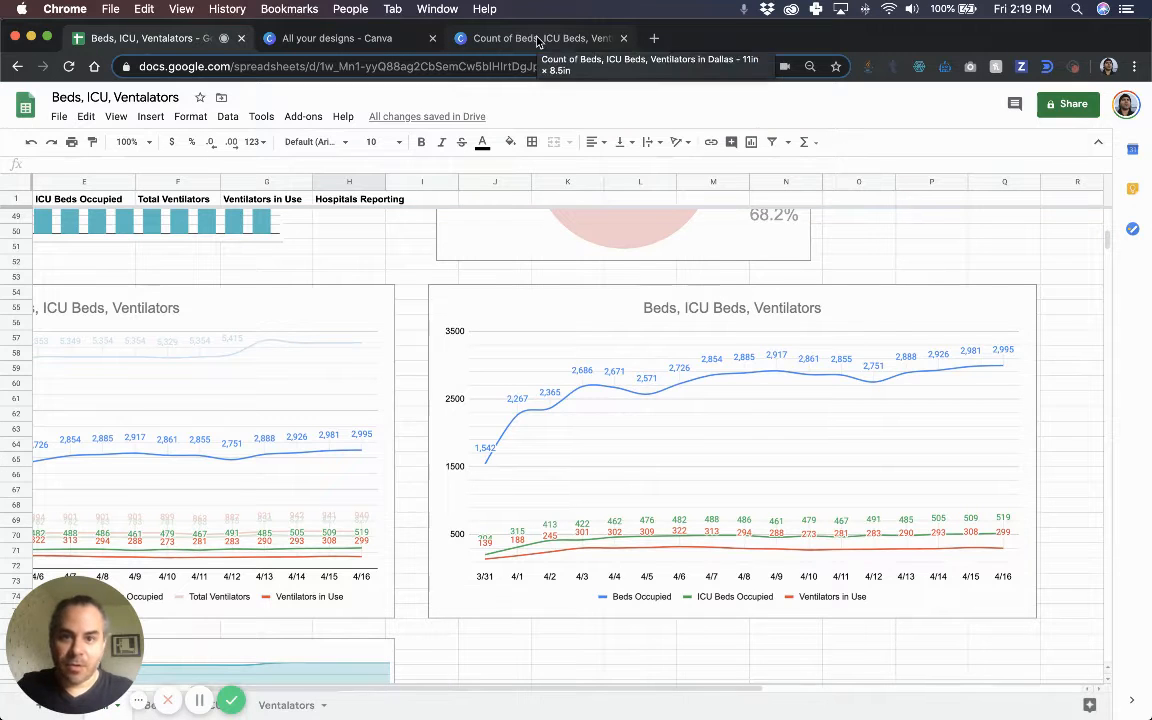
{"action": "left_click", "coordinate": [482, 36]}
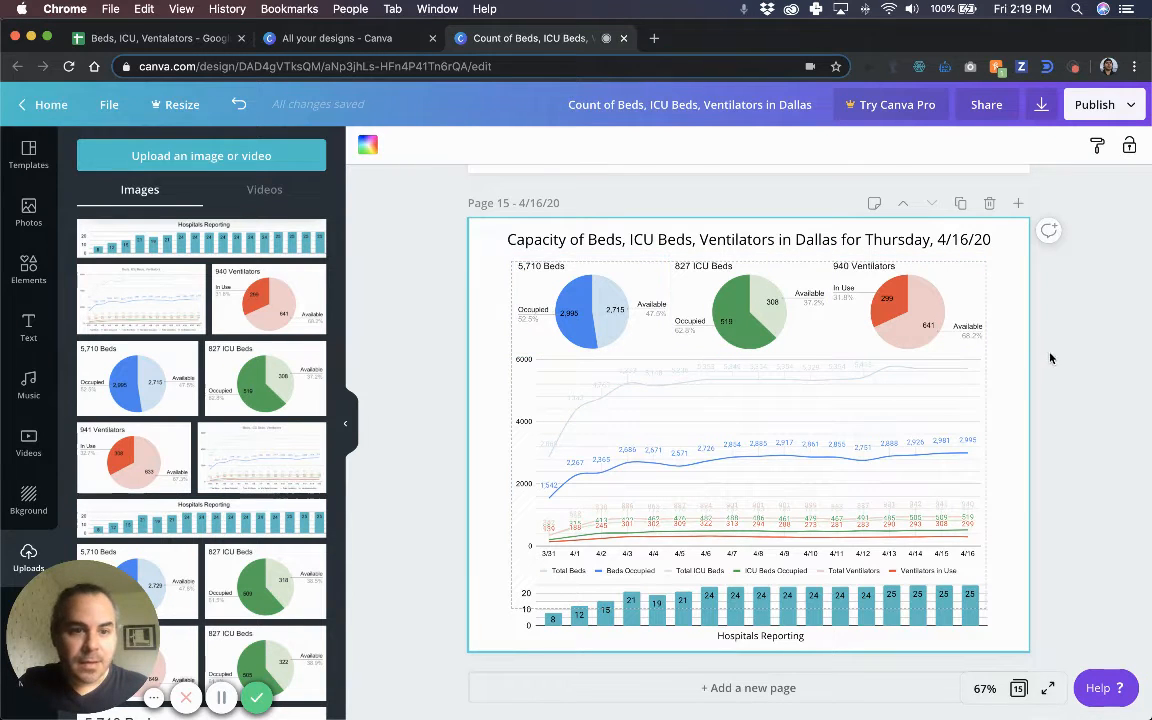
Select the three pies, deselect them, and bring up the design's Download panel.
{"action": "left_click", "coordinate": [553, 316]}
{"action": "left_click", "coordinate": [745, 312], "text": "shift"}
{"action": "left_click", "coordinate": [886, 325], "text": "shift"}
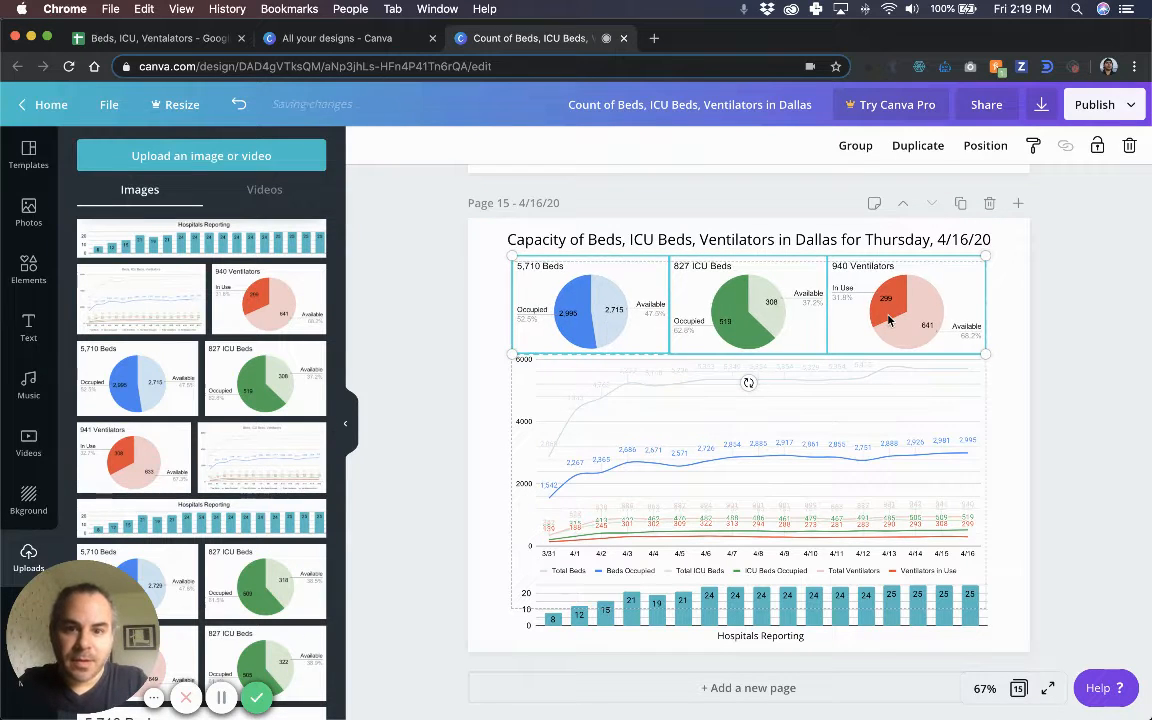
{"action": "left_click", "coordinate": [1133, 462]}
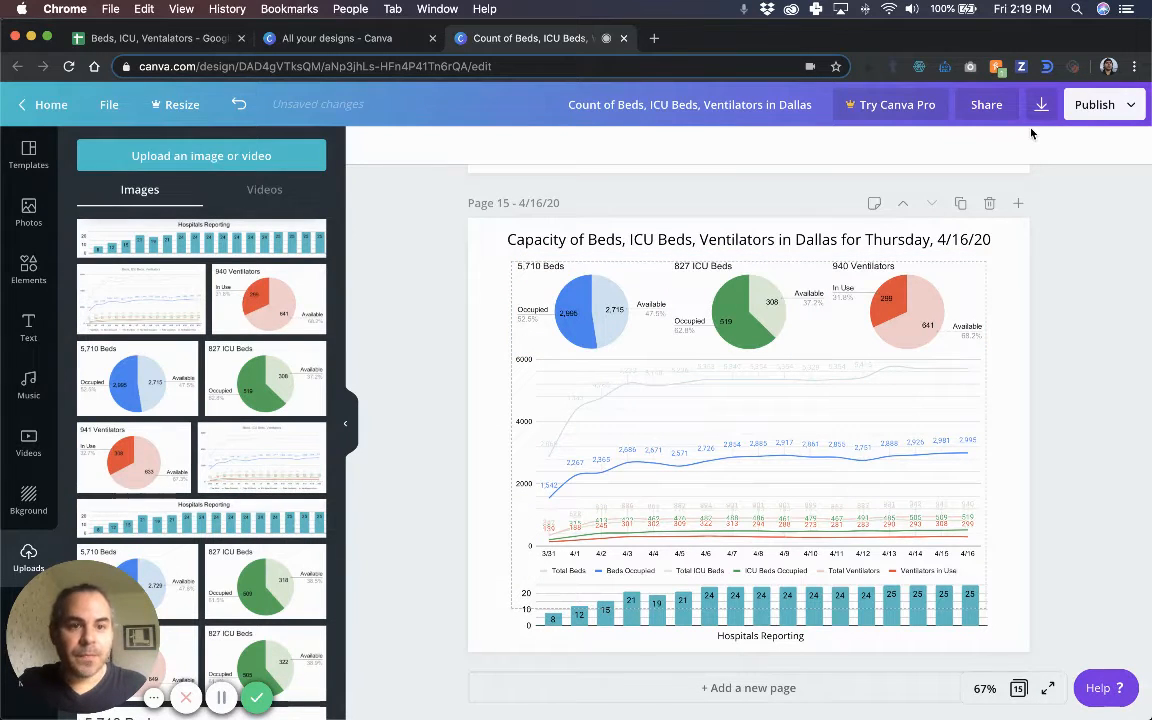
{"action": "scroll", "coordinate": [998, 358], "scroll_direction": "down", "scroll_amount": 1}
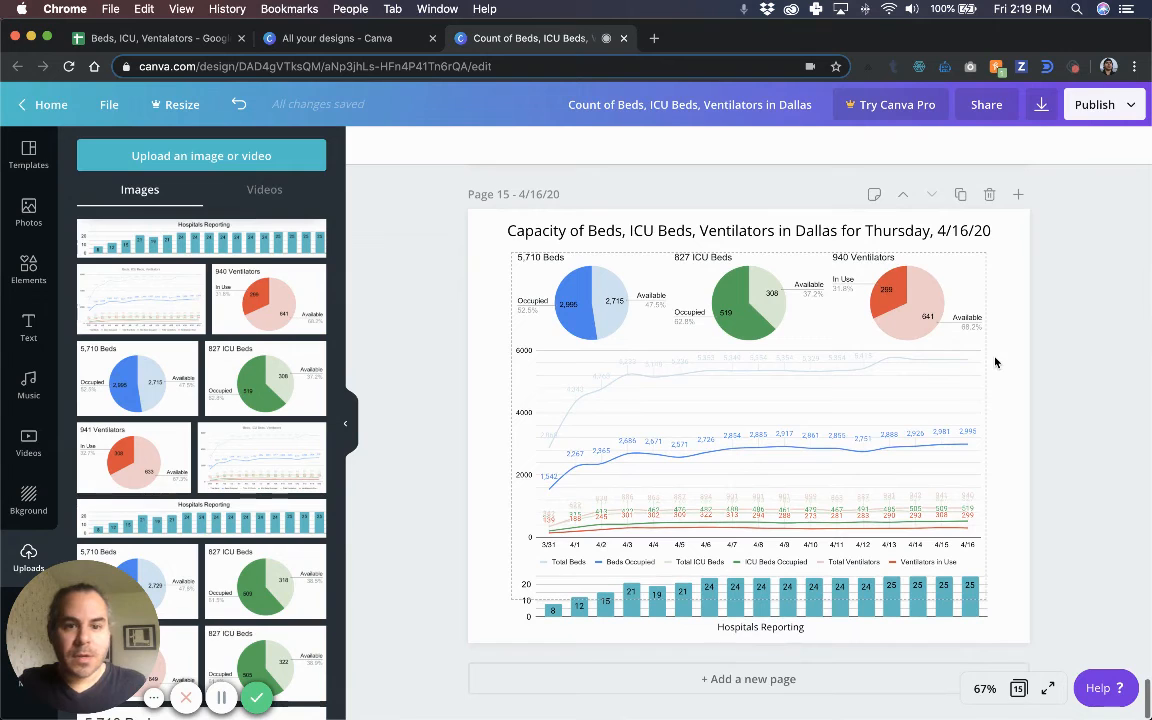
{"action": "left_click", "coordinate": [1041, 104]}
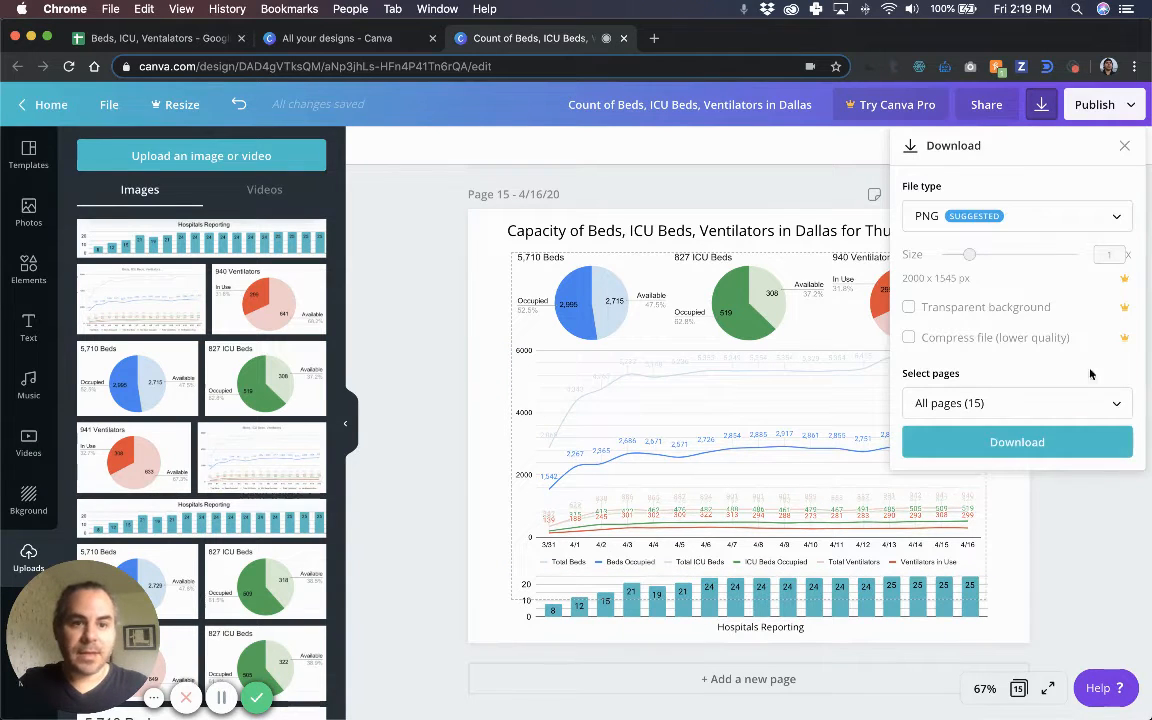
Export only page 15 (4/16/20) as a PNG and dismiss the Canva Pro offer.
{"action": "left_click", "coordinate": [1111, 402]}
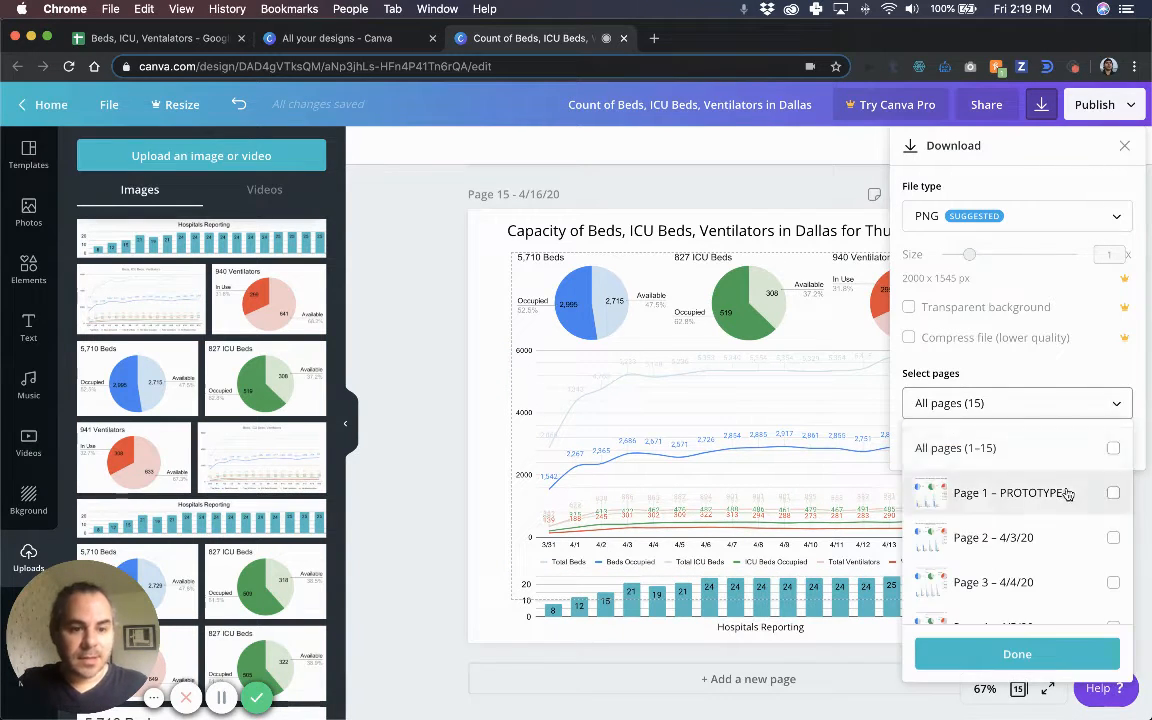
{"action": "scroll", "coordinate": [1072, 482], "scroll_direction": "down", "scroll_amount": 5}
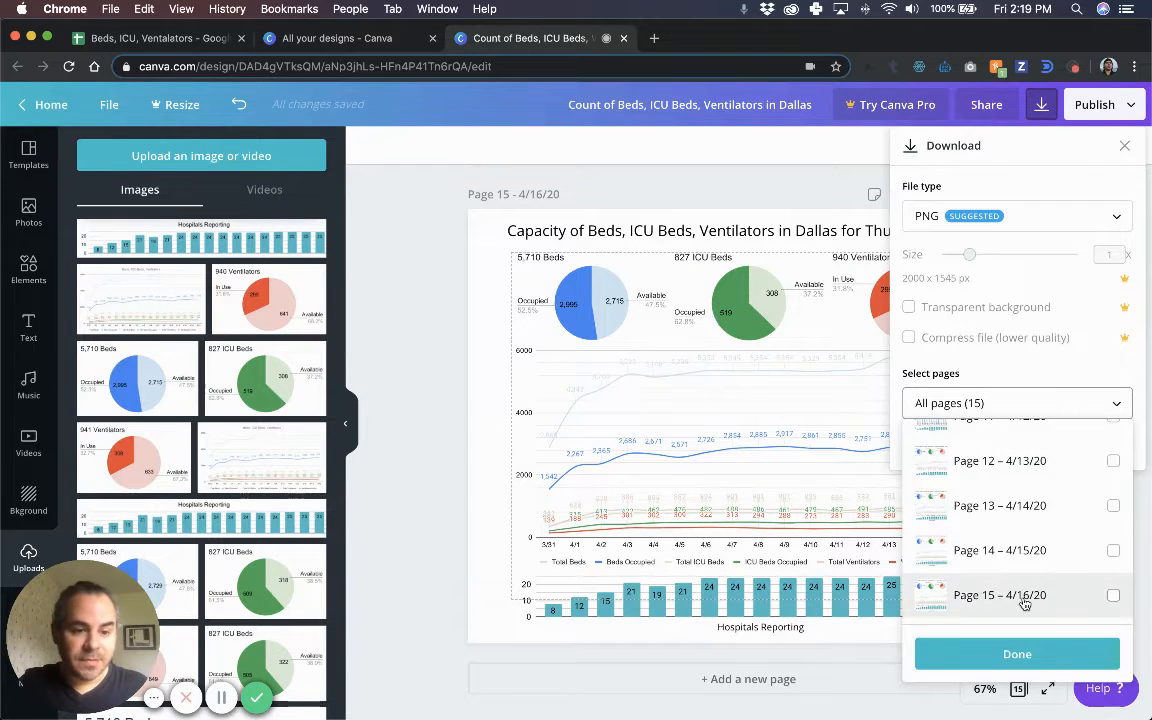
{"action": "left_click", "coordinate": [1113, 595]}
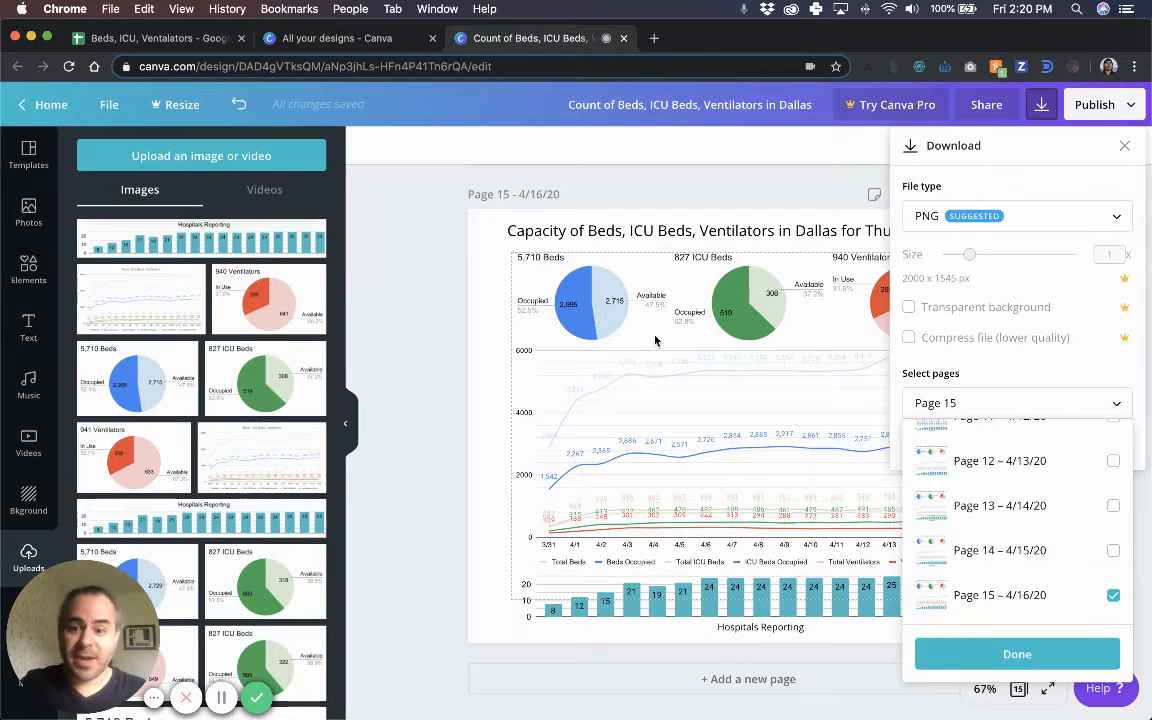
{"action": "left_click", "coordinate": [1017, 655]}
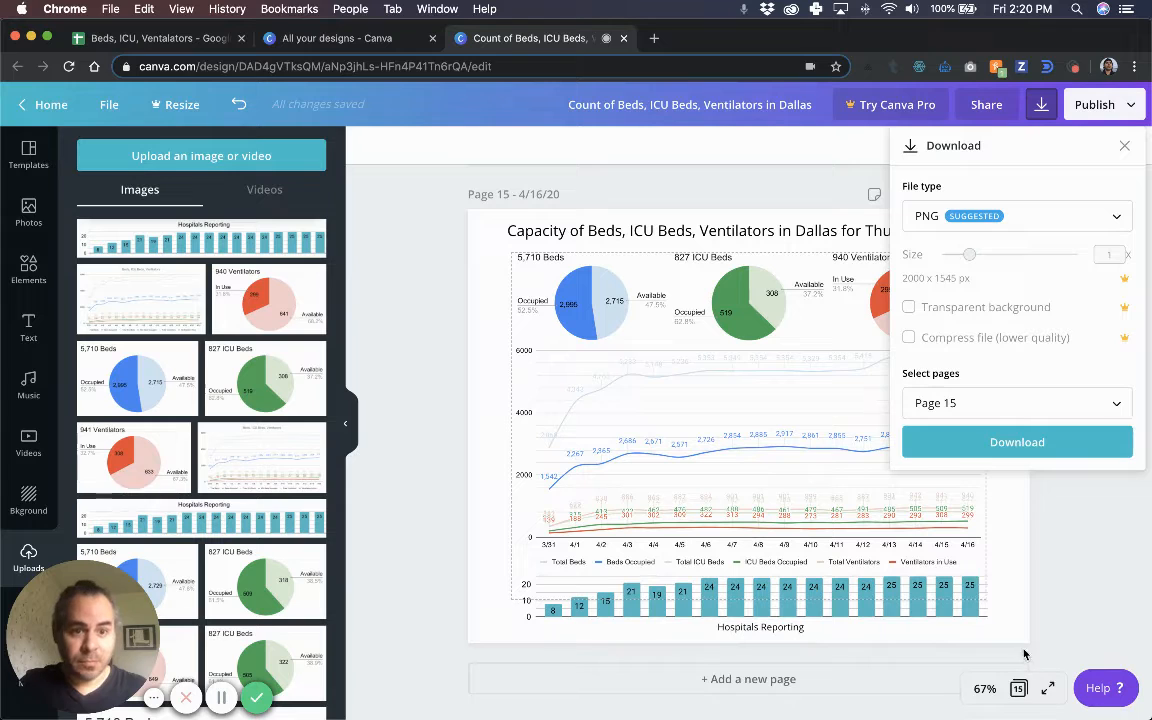
{"action": "left_click", "coordinate": [1062, 452]}
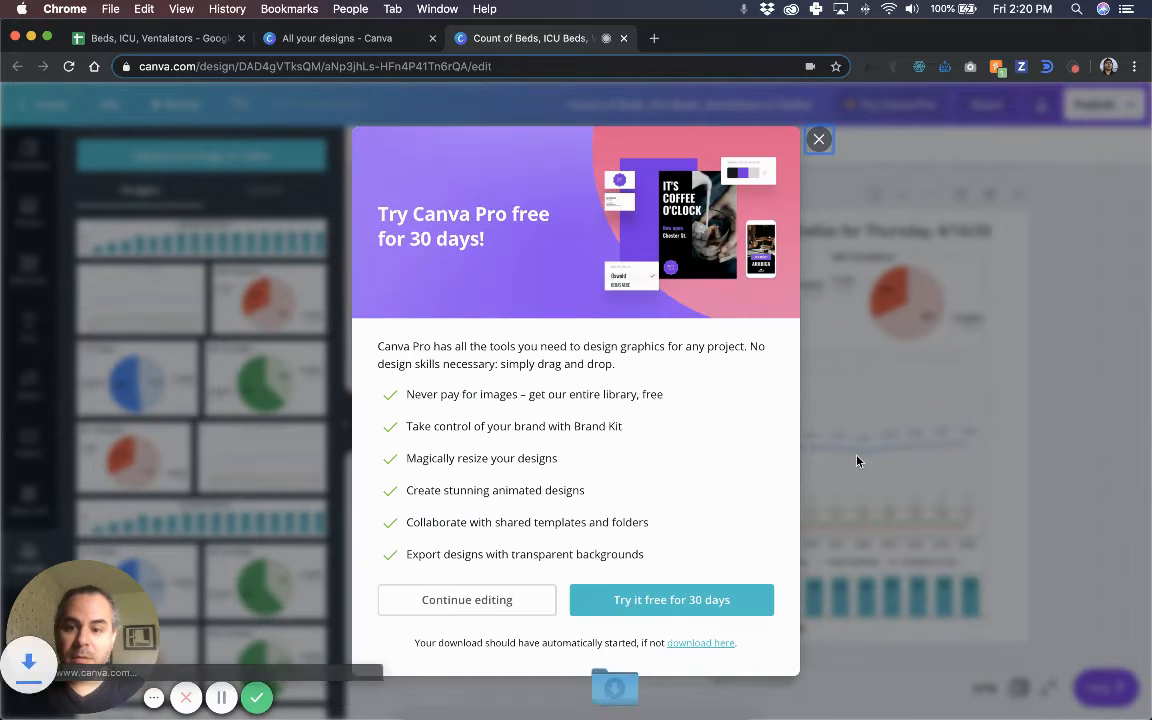
{"action": "left_click", "coordinate": [819, 117]}
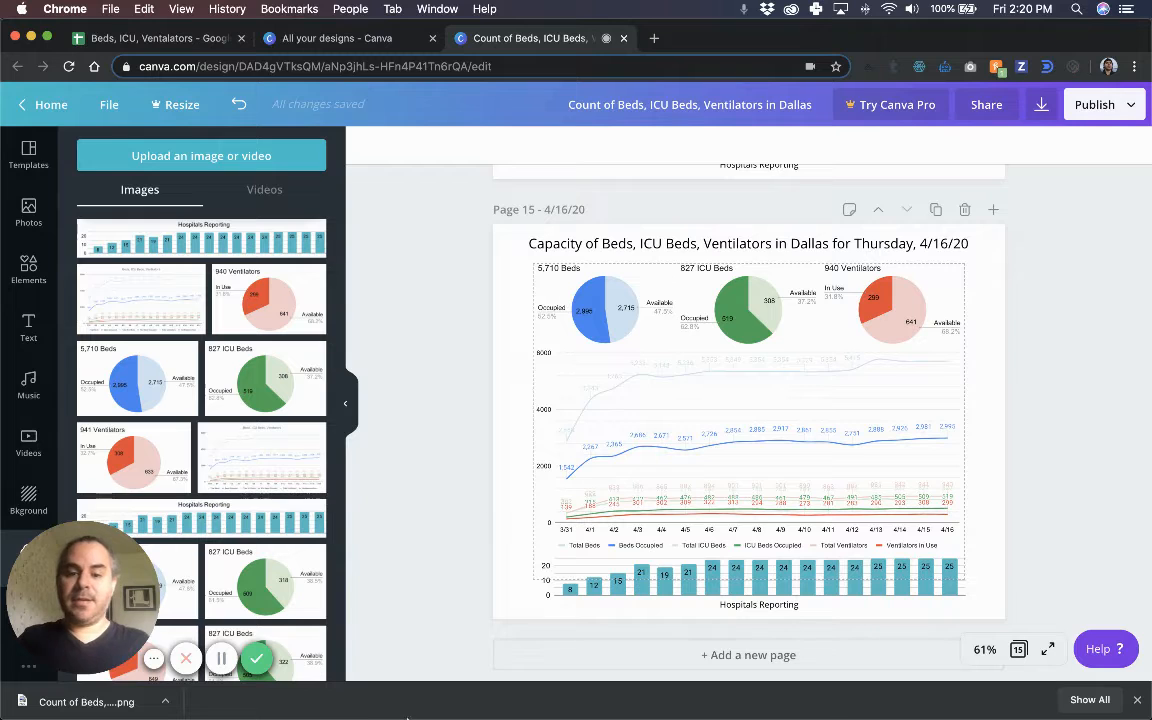
Preview the 2000×1545 Count of Beds PNG in Finder's Downloads, then return to Chrome.
{"action": "mouse_move", "coordinate": [412, 716]}
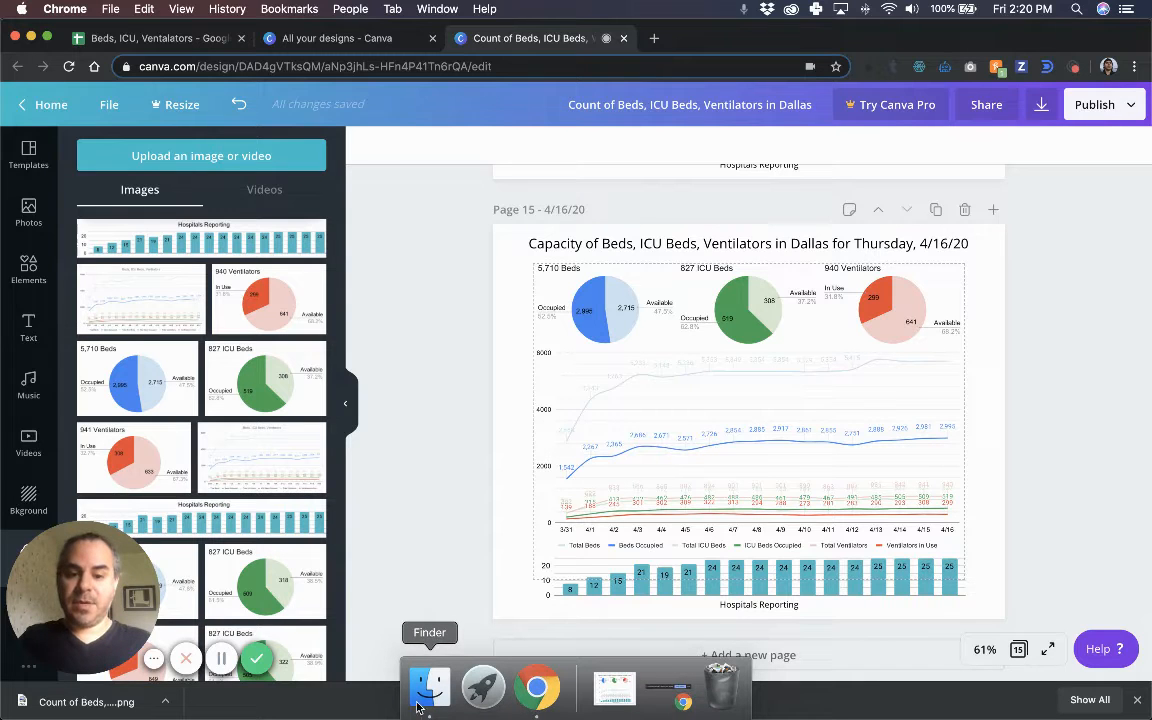
{"action": "left_click", "coordinate": [614, 688]}
{"action": "left_click", "coordinate": [614, 568]}
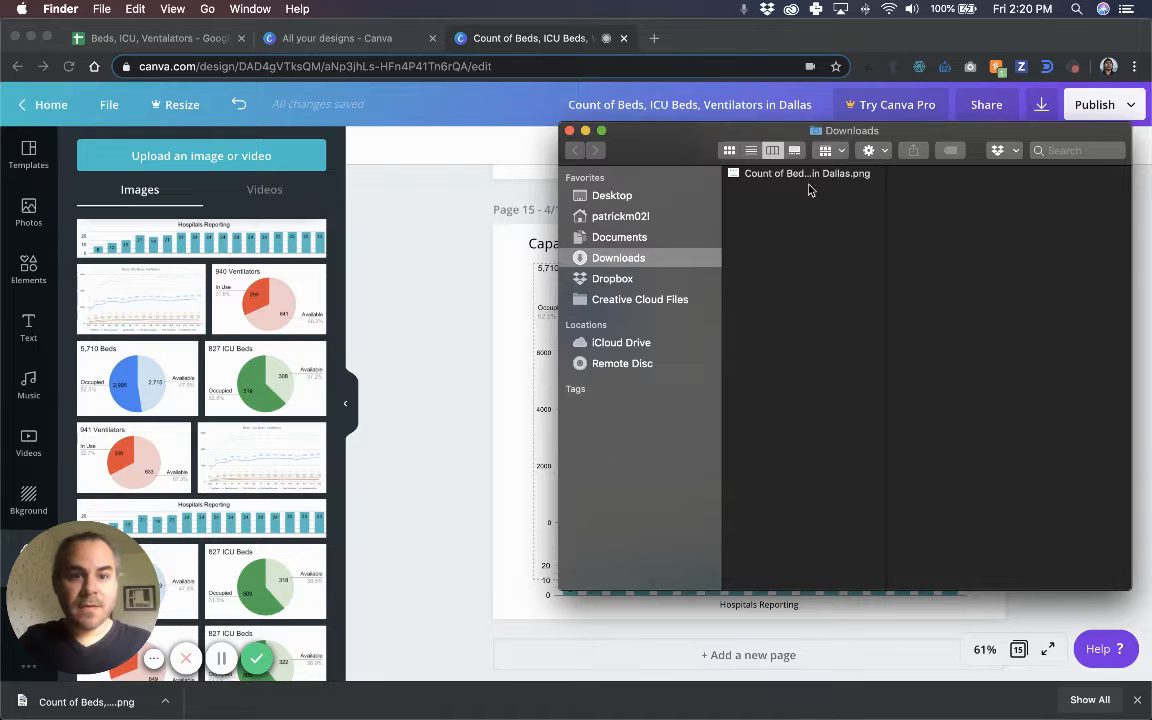
{"action": "left_click", "coordinate": [806, 177]}
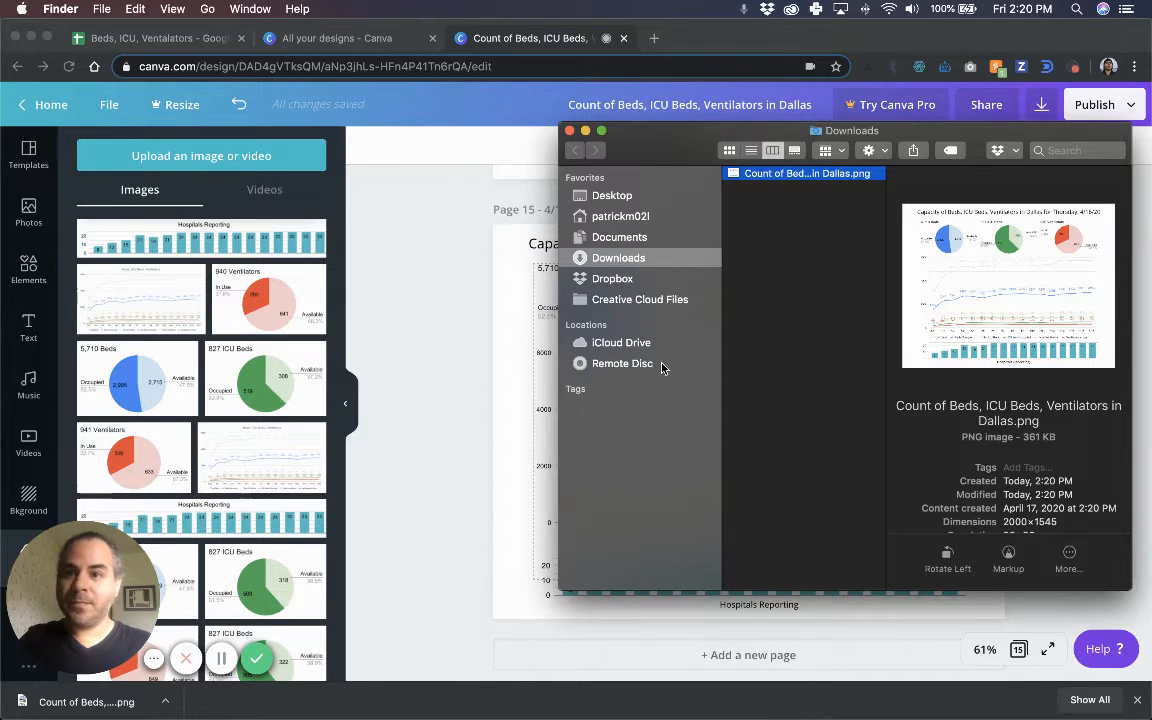
{"action": "left_click", "coordinate": [725, 50]}
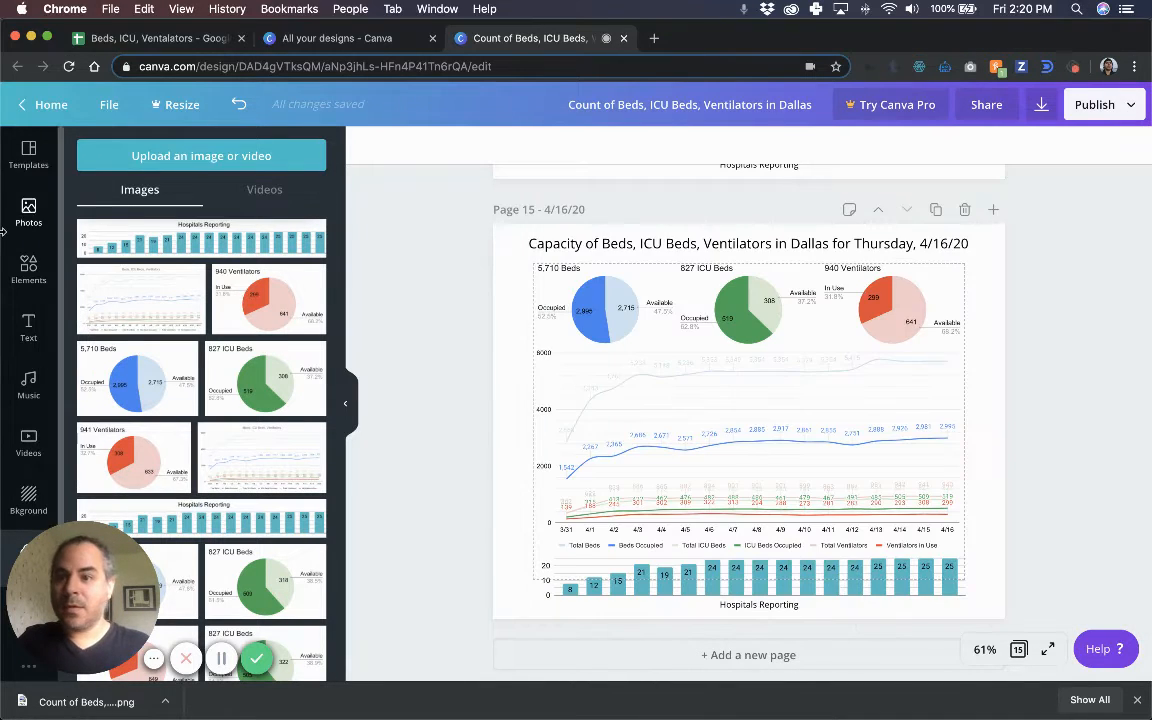
Rearrange the browser windows, merging the Twitter page into the Canva window and widening it.
{"action": "left_click_drag", "start_coordinate": [6, 232], "coordinate": [733, 289]}
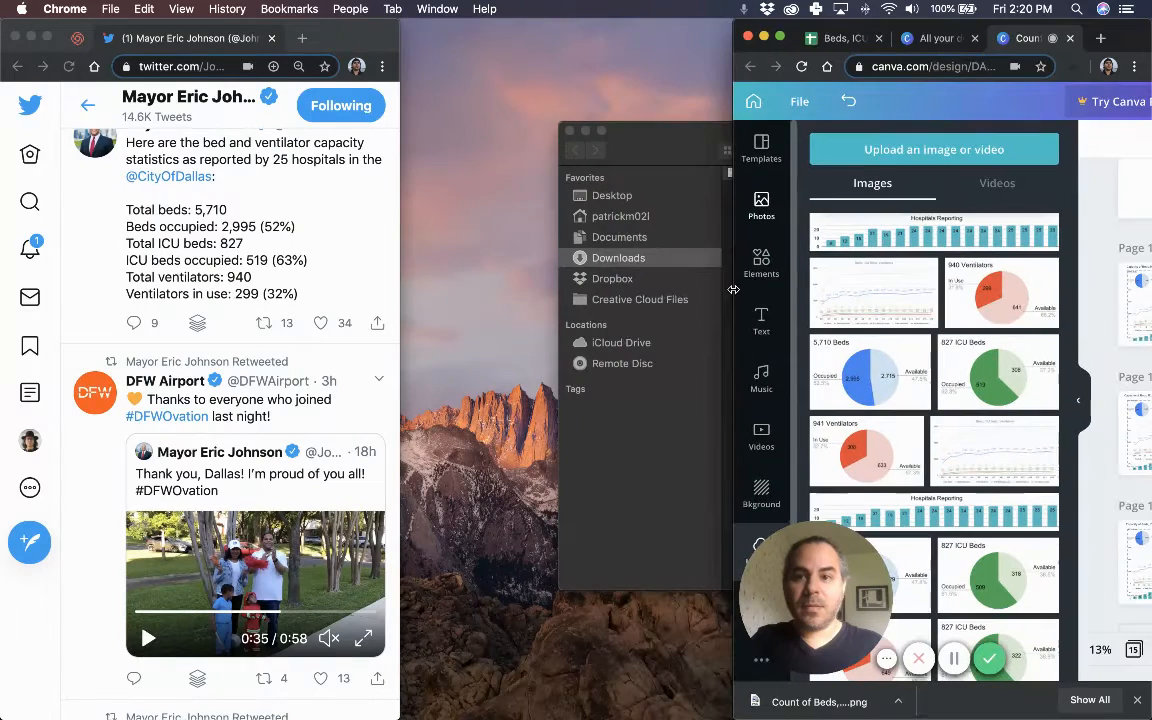
{"action": "left_click", "coordinate": [337, 41]}
{"action": "left_click_drag", "start_coordinate": [785, 117], "coordinate": [1148, 179]}
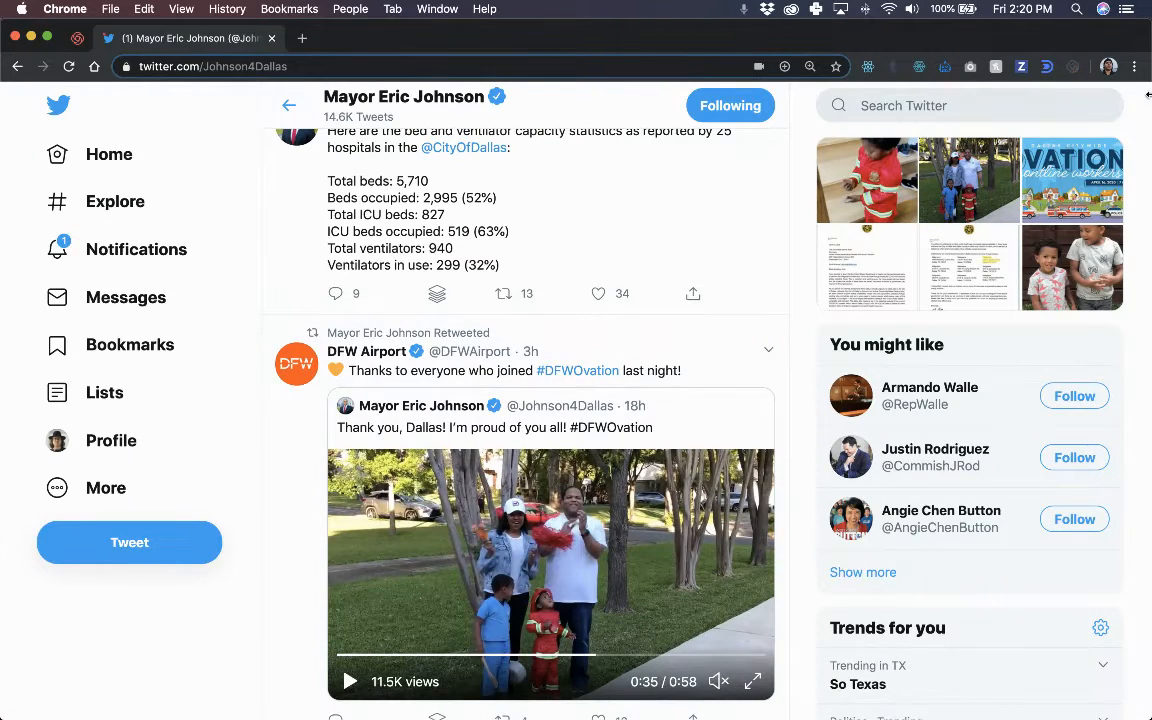
{"action": "left_click_drag", "start_coordinate": [1148, 272], "coordinate": [957, 272]}
{"action": "left_click", "coordinate": [1117, 44]}
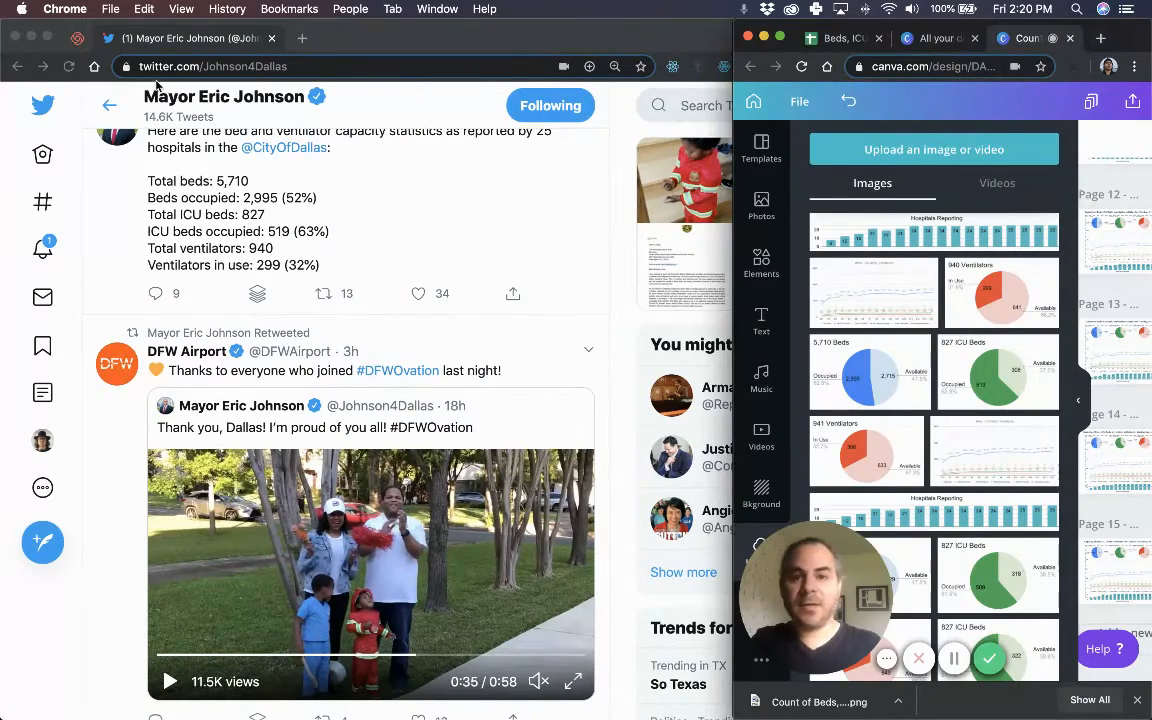
{"action": "left_click", "coordinate": [619, 163]}
{"action": "left_click_drag", "start_coordinate": [167, 38], "coordinate": [775, 2]}
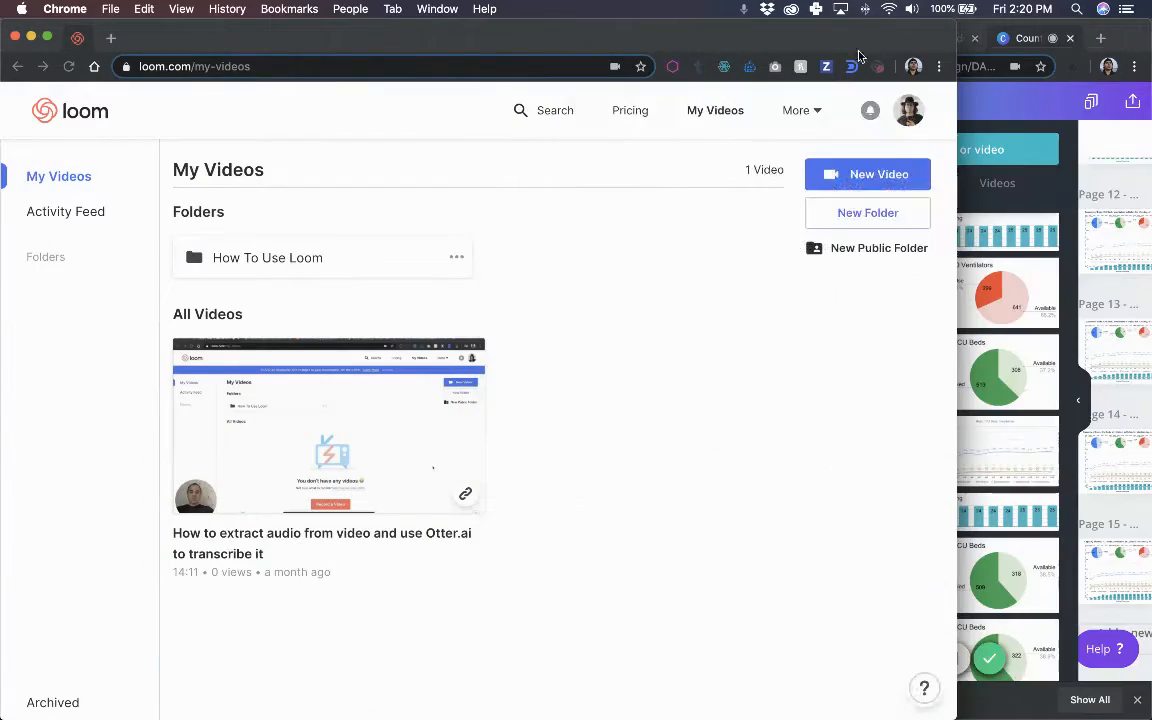
{"action": "left_click", "coordinate": [1004, 47]}
{"action": "left_click_drag", "start_coordinate": [1005, 52], "coordinate": [944, 54]}
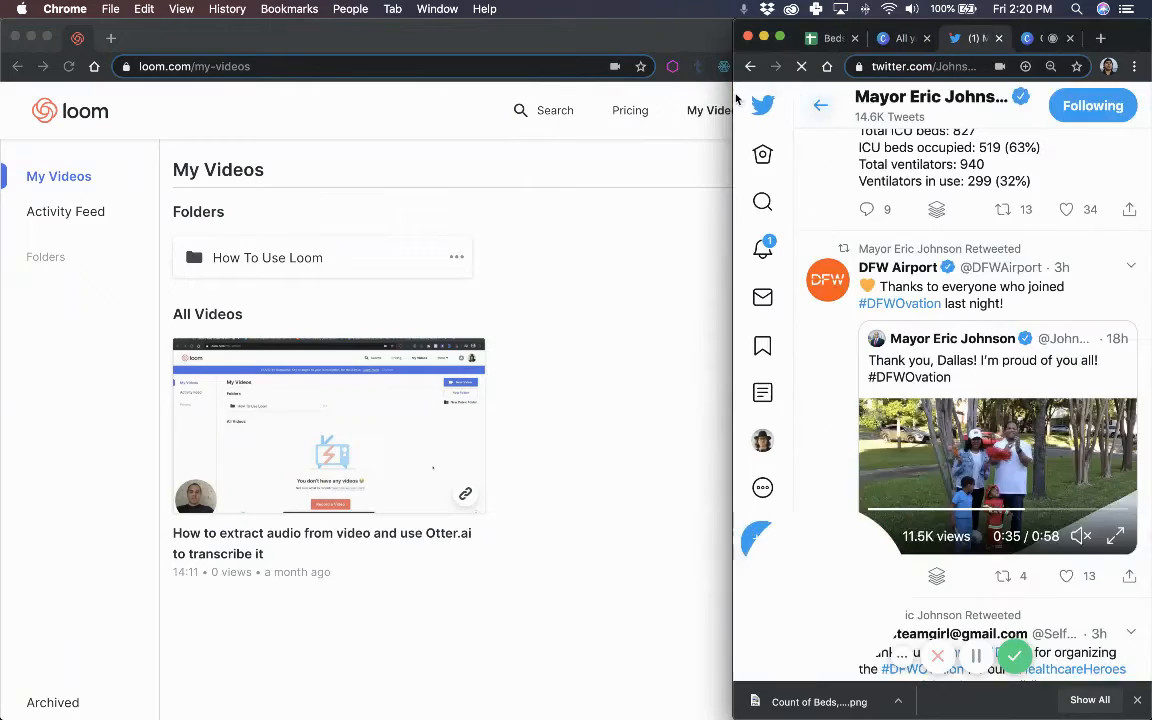
{"action": "left_click_drag", "start_coordinate": [734, 104], "coordinate": [3, 248]}
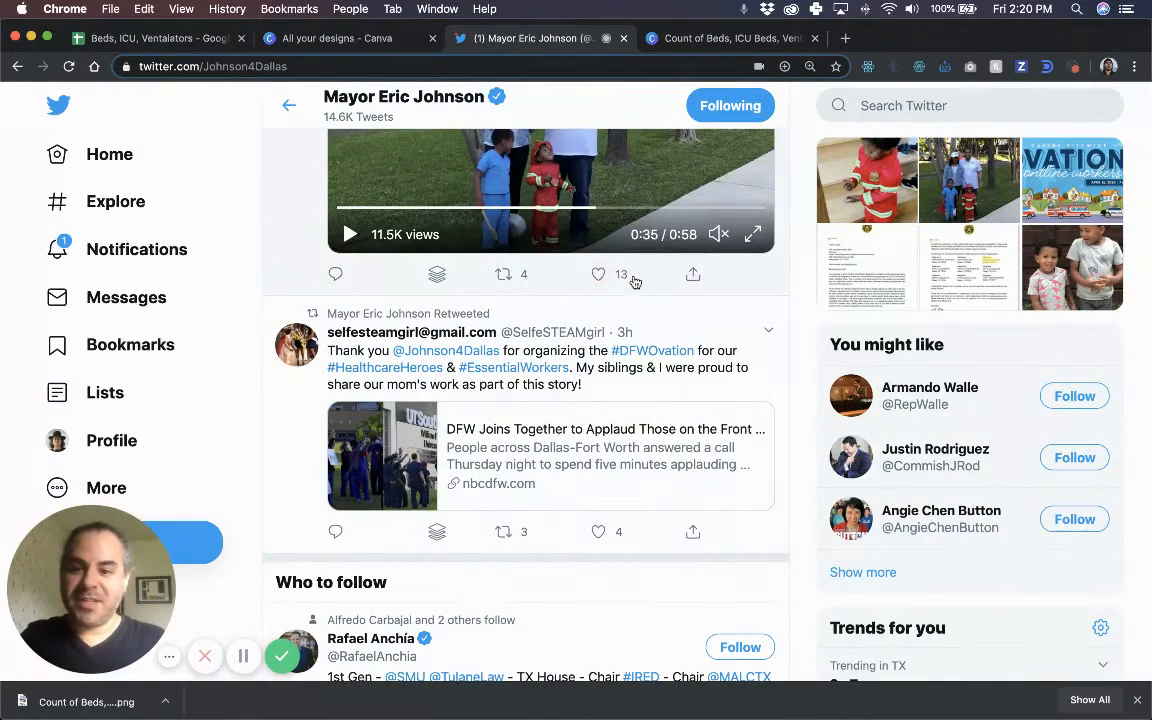
Open the mayor's tweet listing 5,710 total beds and 940 ventilators.
{"action": "left_click", "coordinate": [690, 338]}
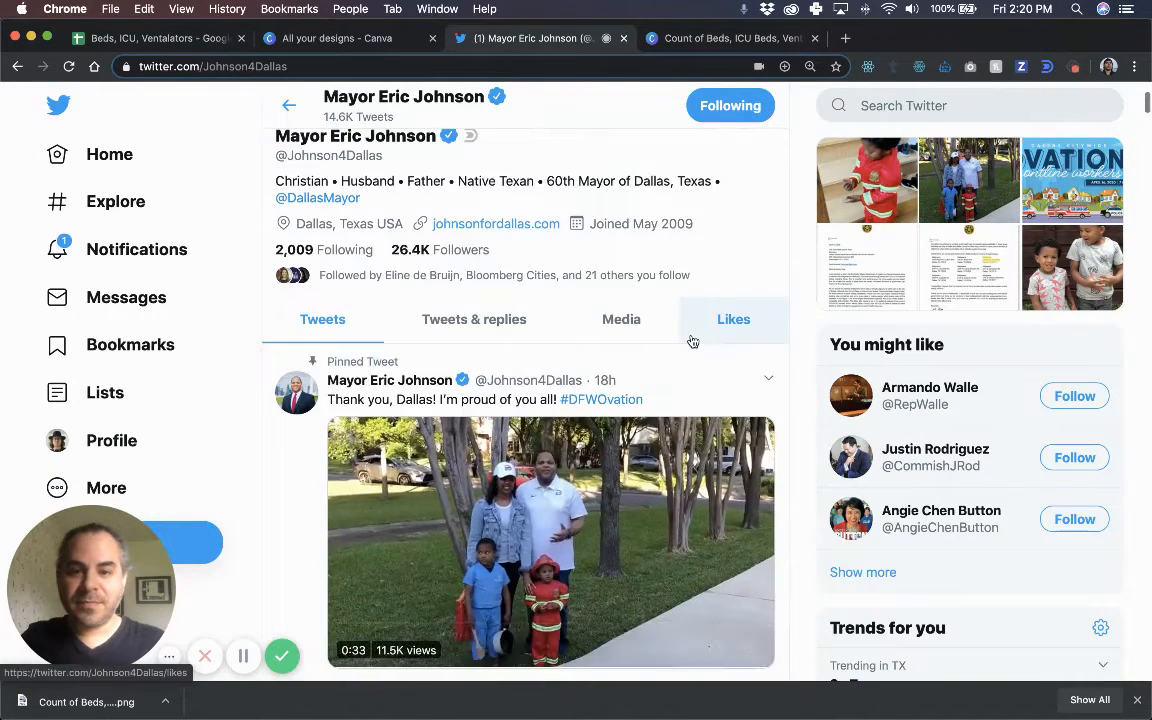
{"action": "scroll", "coordinate": [388, 298], "scroll_direction": "down", "scroll_amount": 5}
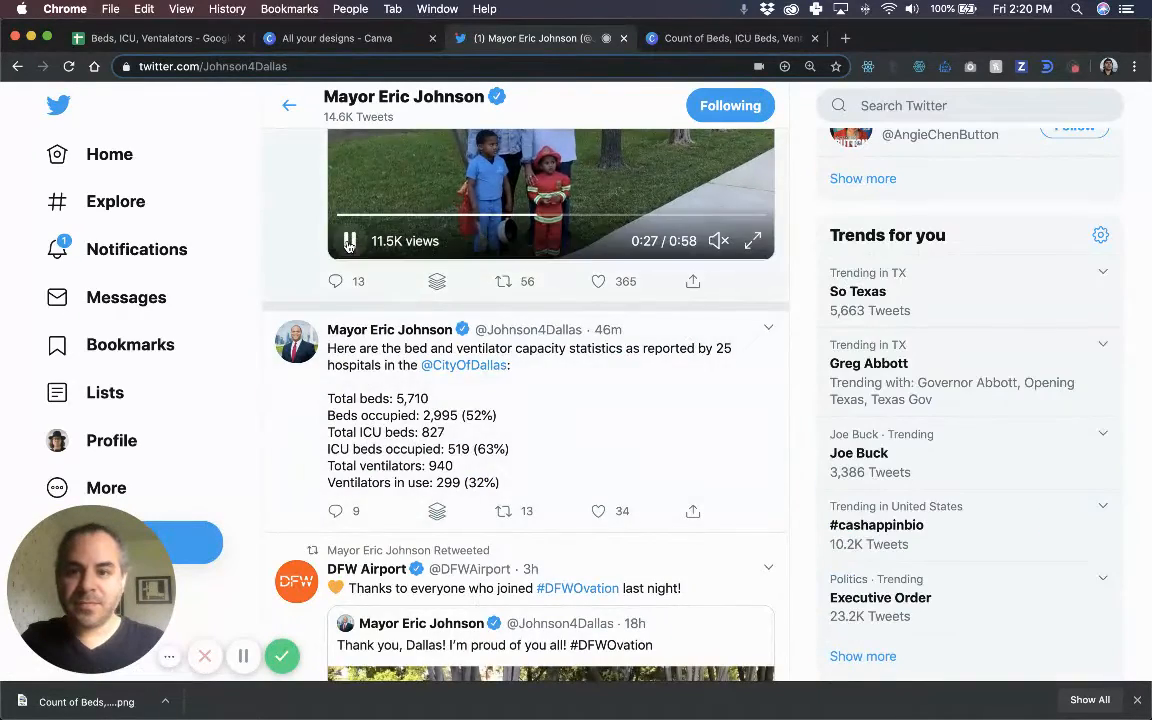
{"action": "left_click", "coordinate": [742, 404]}
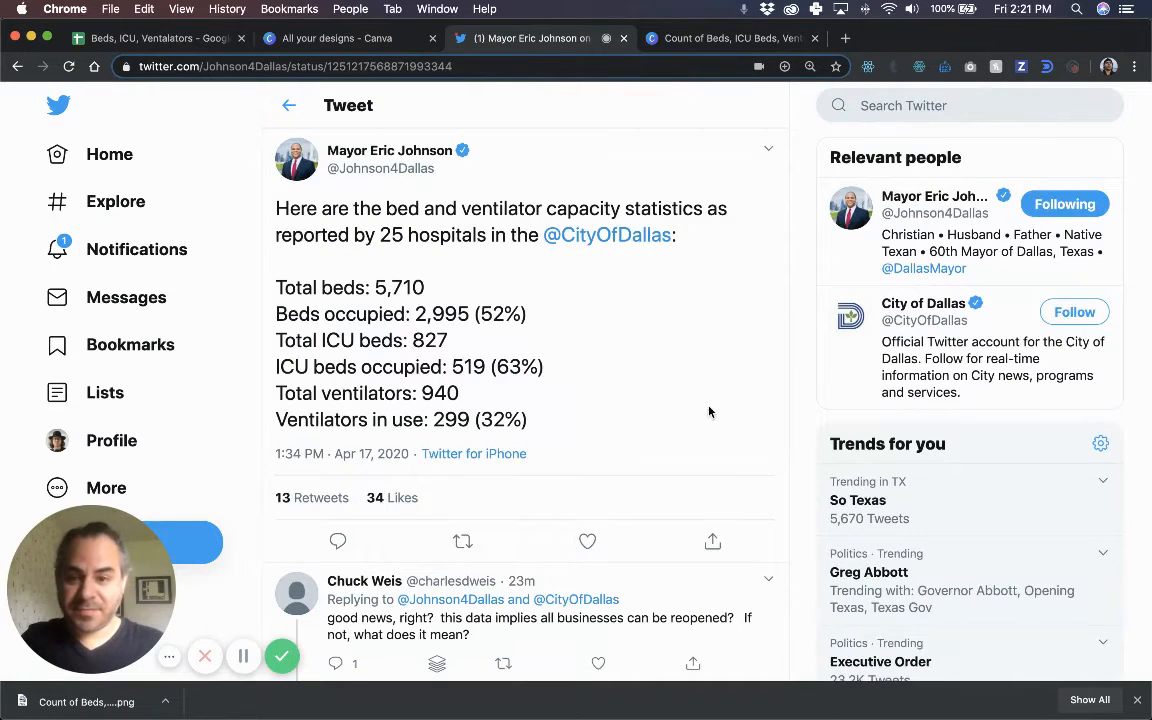
{"action": "mouse_move", "coordinate": [612, 714]}
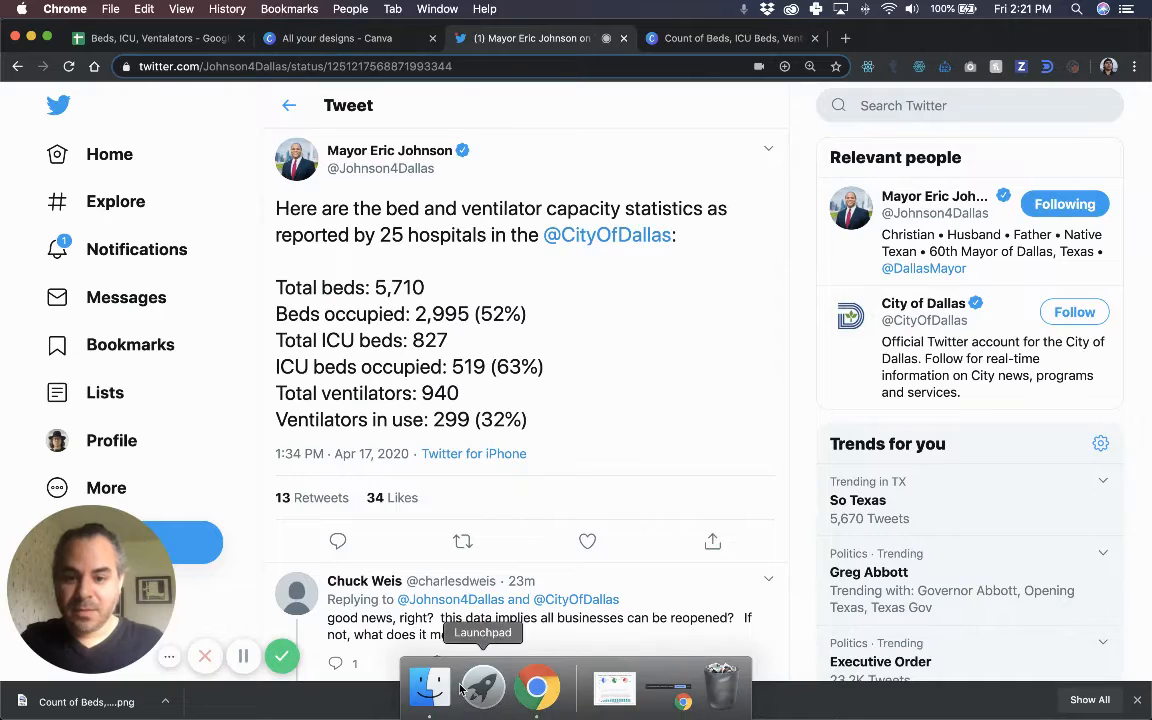
{"action": "left_click", "coordinate": [440, 695]}
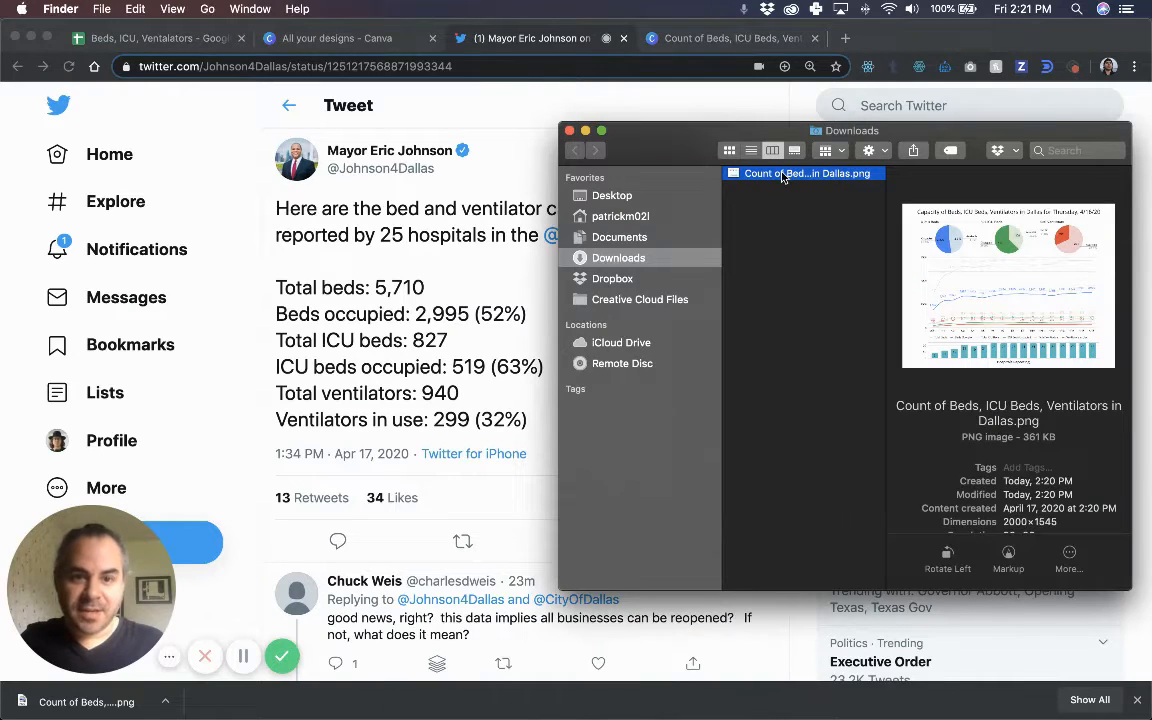
{"action": "key", "text": "space"}
{"action": "left_click_drag", "start_coordinate": [370, 50], "coordinate": [556, 40]}
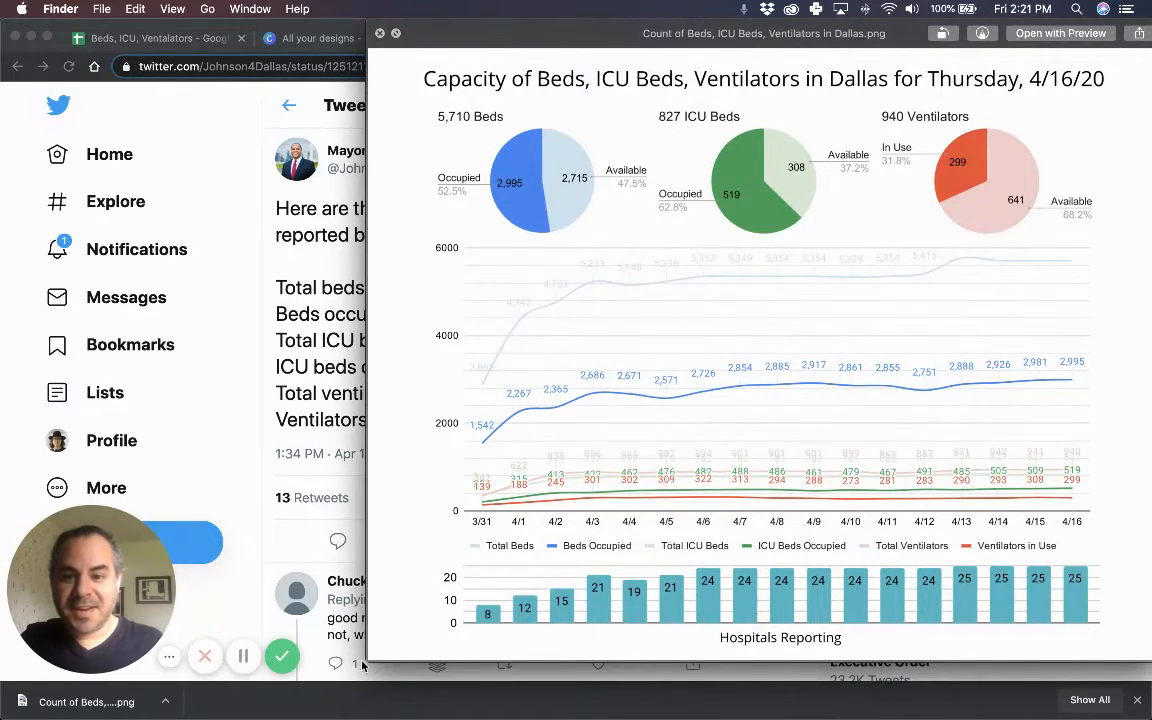
{"action": "left_click_drag", "start_coordinate": [367, 661], "coordinate": [552, 540]}
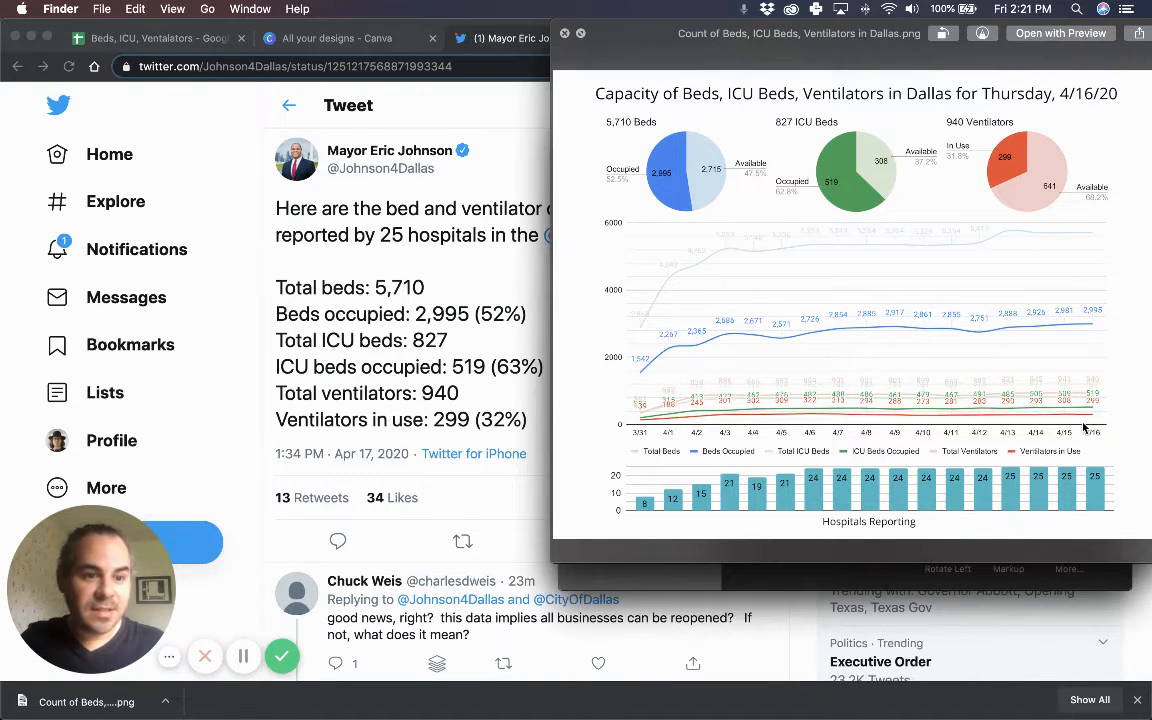
{"action": "left_click", "coordinate": [565, 35]}
{"action": "left_click", "coordinate": [548, 94]}
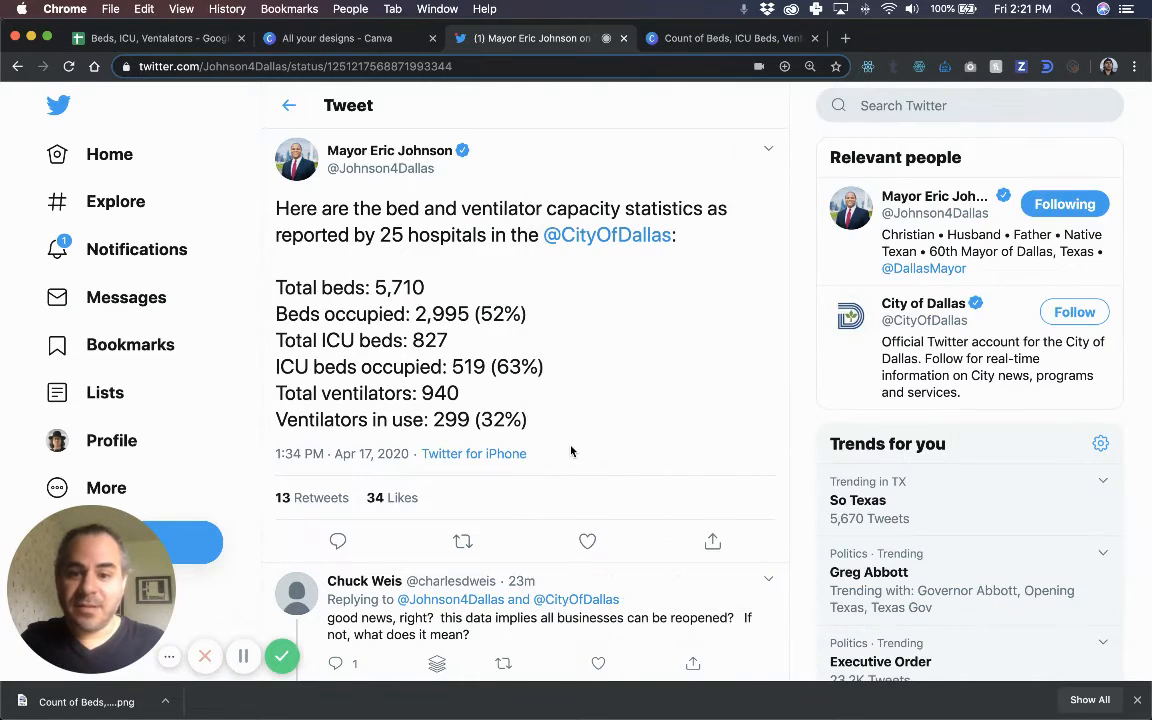
Post the reply 'Visualized' with the Count of Beds PNG from Downloads attached.
{"action": "scroll", "coordinate": [571, 451], "scroll_direction": "down", "scroll_amount": 3}
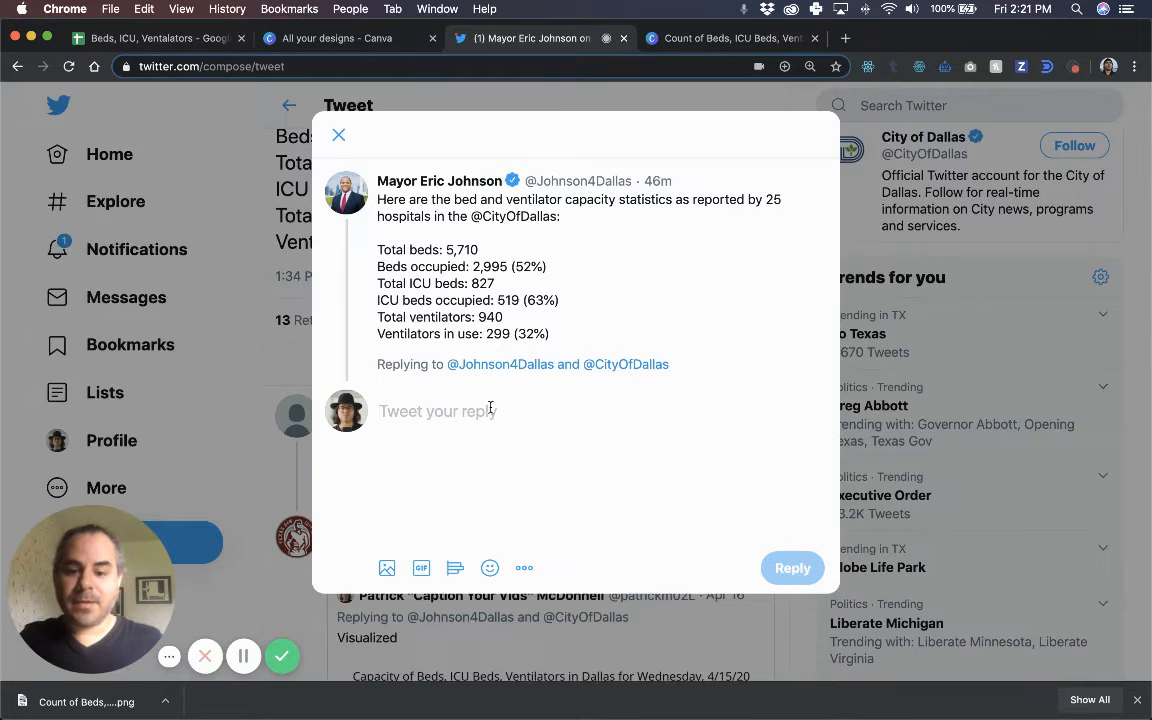
{"action": "type", "text": "Visualized"}
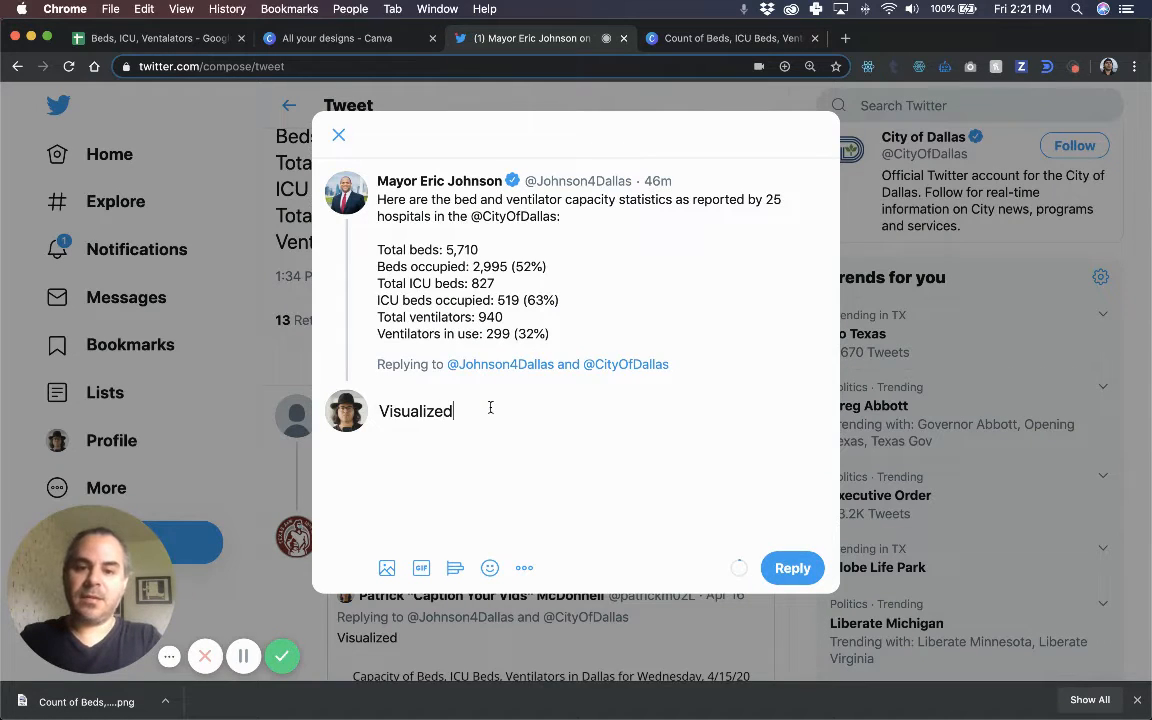
{"action": "left_click", "coordinate": [387, 568]}
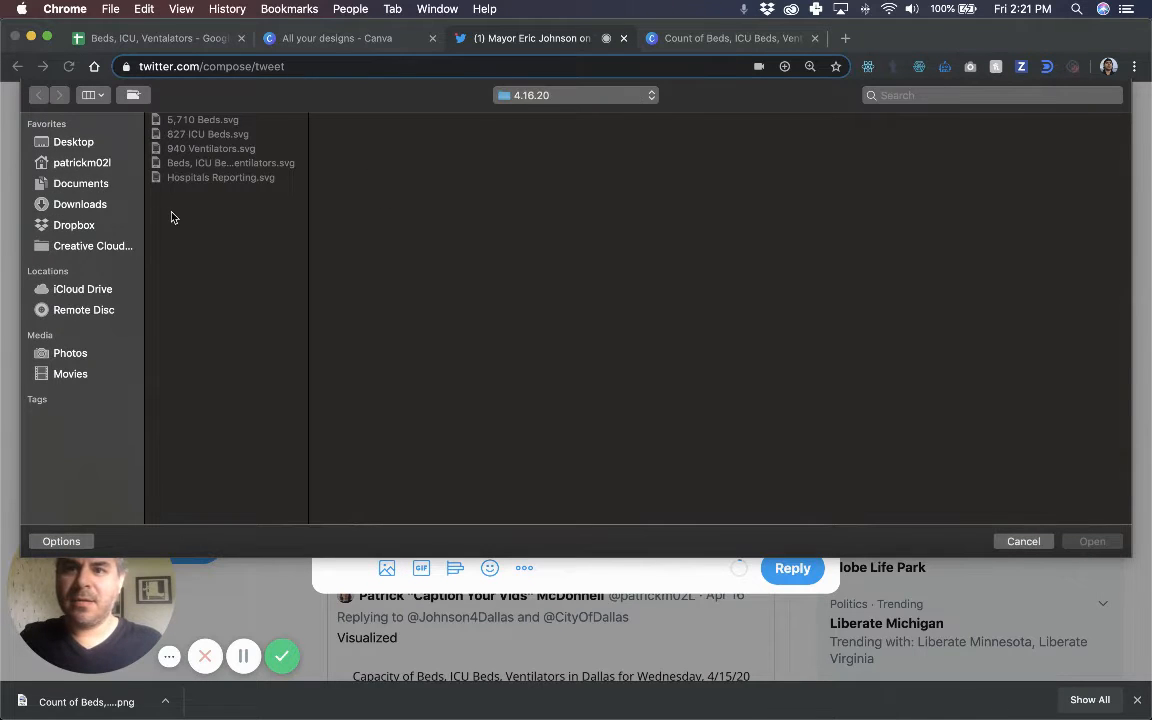
{"action": "left_click", "coordinate": [87, 204]}
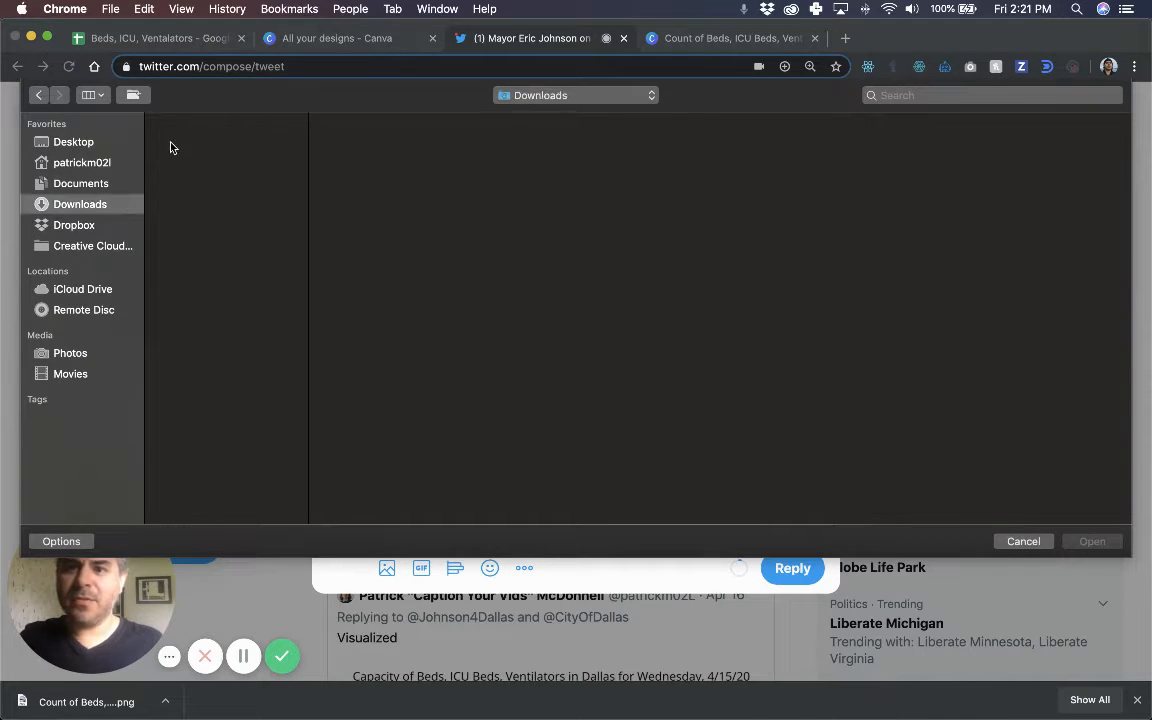
{"action": "left_click", "coordinate": [211, 120]}
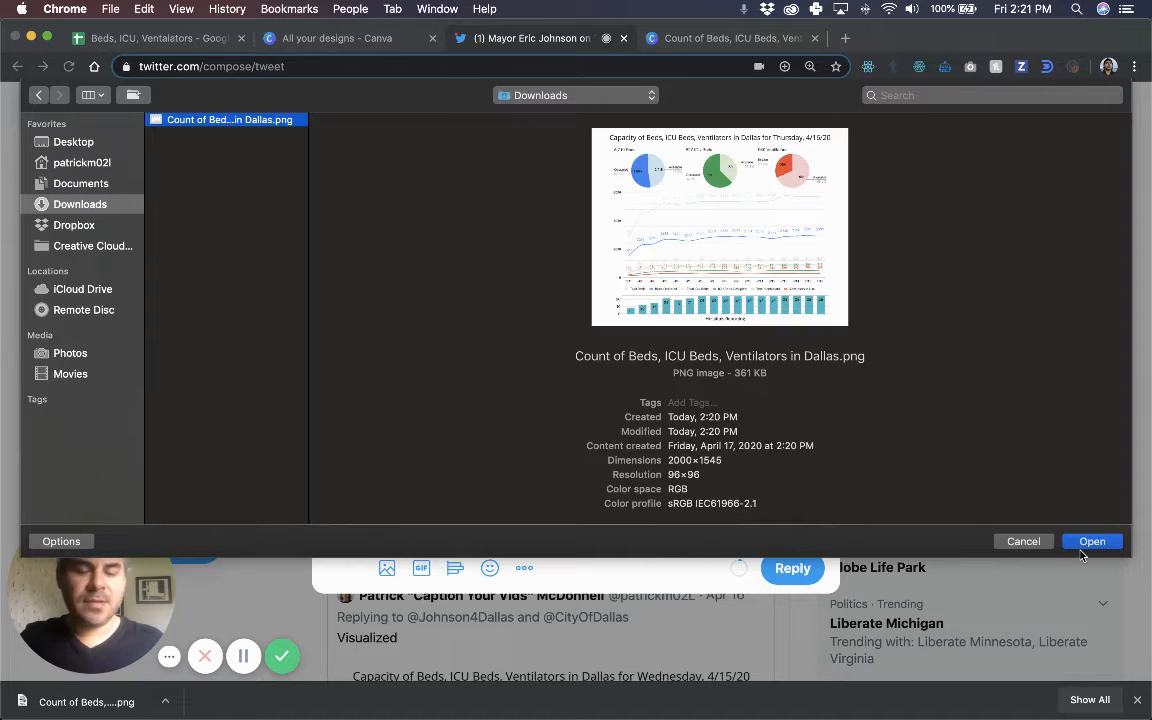
{"action": "left_click", "coordinate": [1108, 543]}
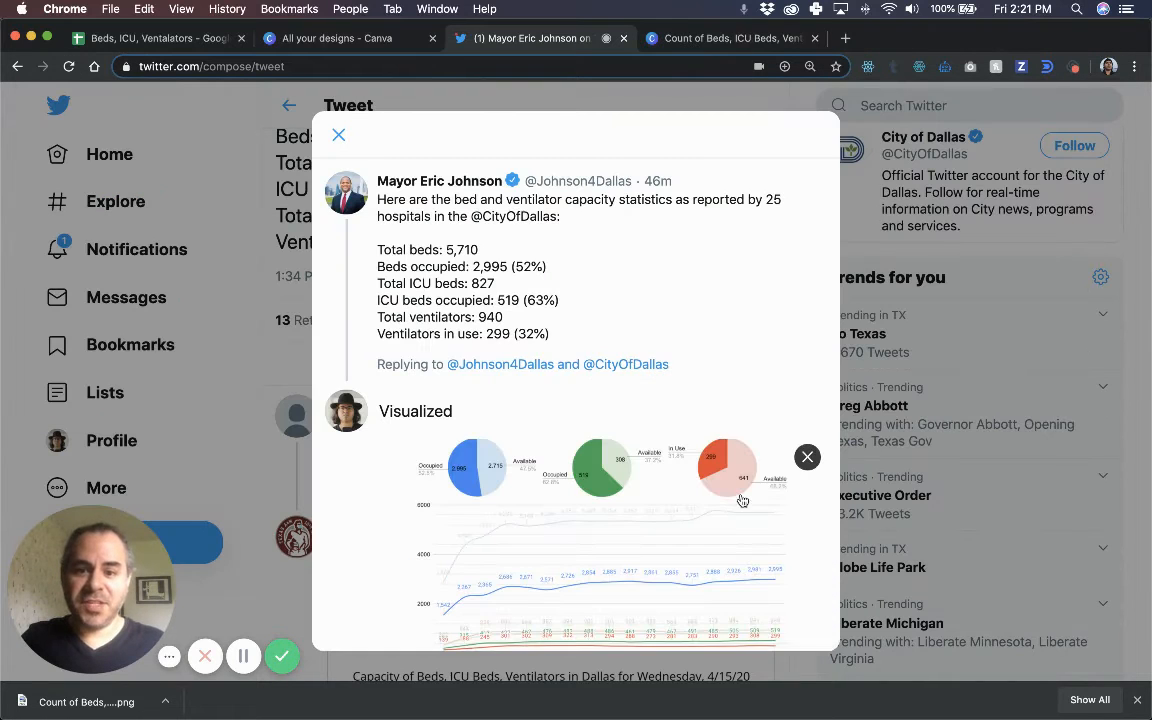
{"action": "scroll", "coordinate": [697, 517], "scroll_direction": "down", "scroll_amount": 2}
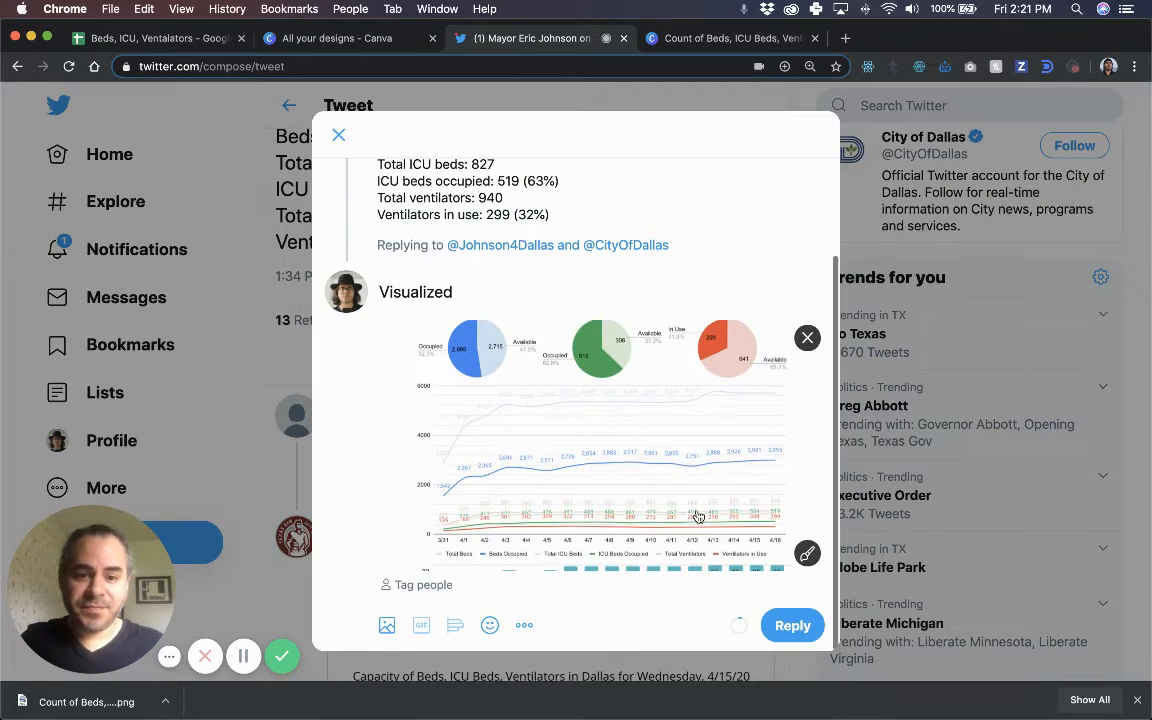
{"action": "left_click", "coordinate": [793, 626]}
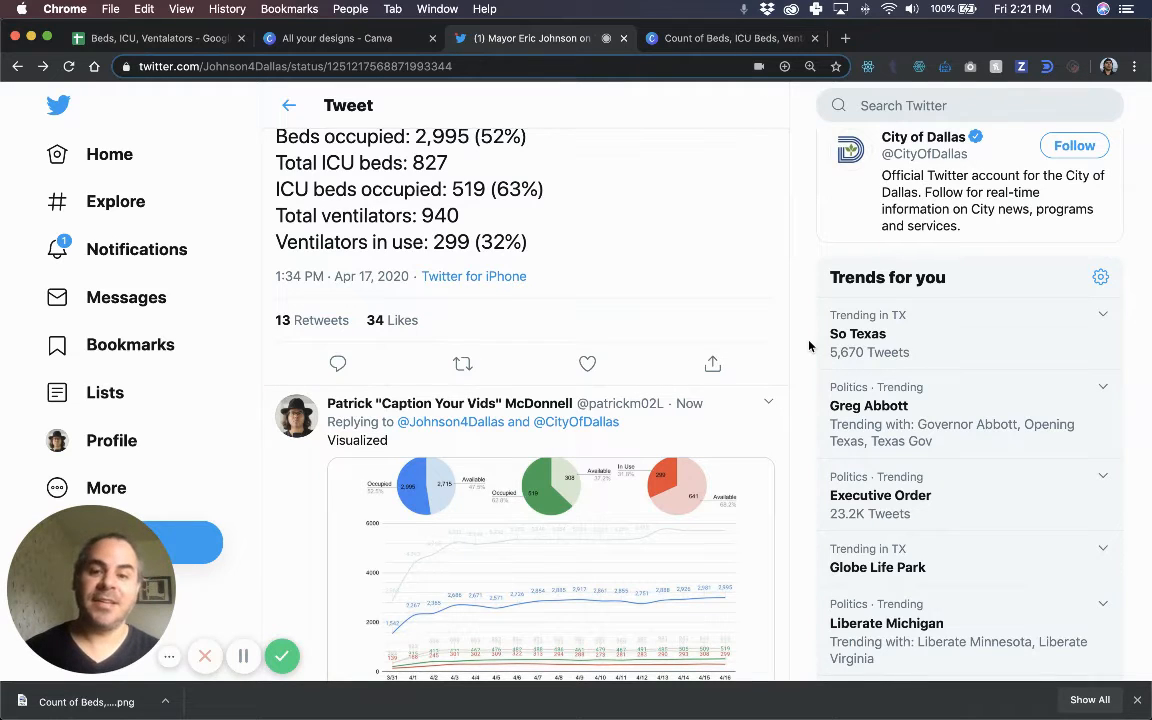
Scroll the thread to the posted Visualized reply and view its chart full-size.
{"action": "scroll", "coordinate": [684, 270], "scroll_direction": "up", "scroll_amount": 2}
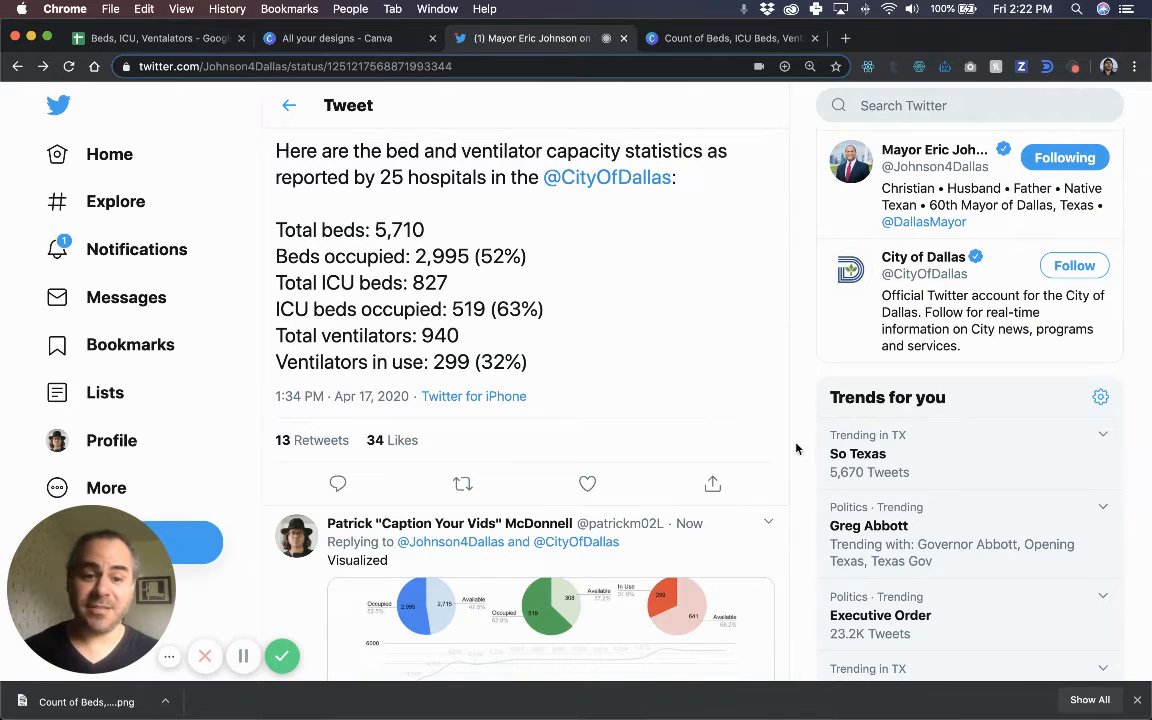
{"action": "scroll", "coordinate": [792, 445], "scroll_direction": "down", "scroll_amount": 3}
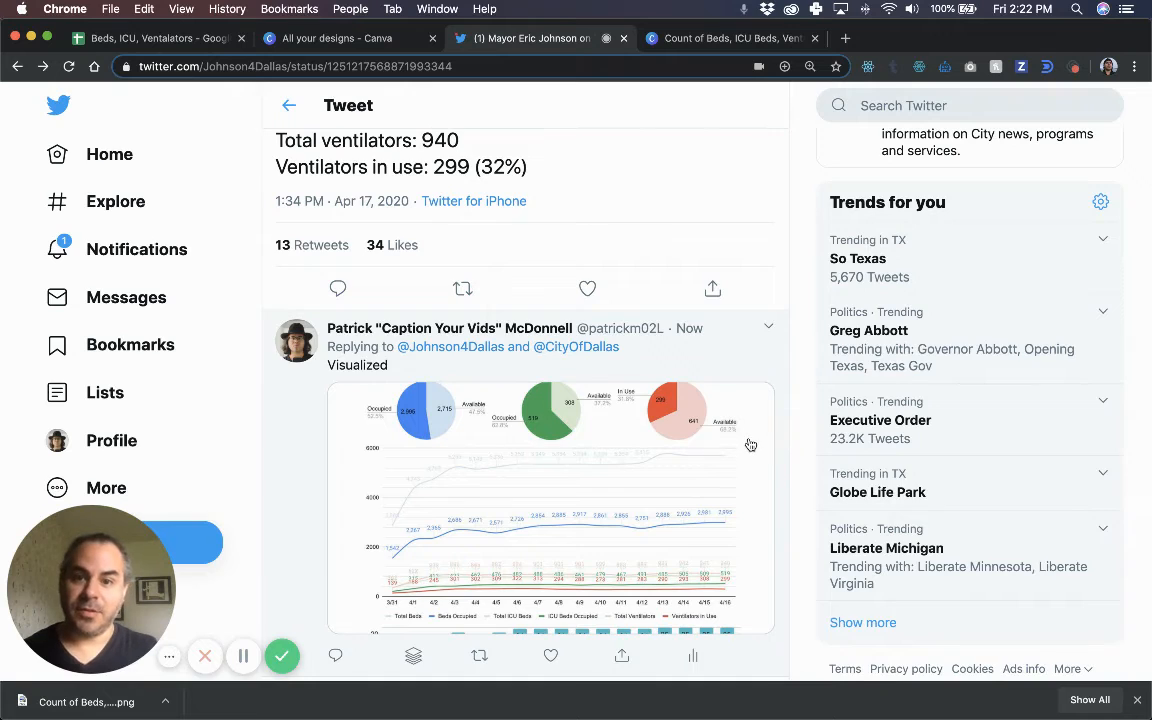
{"action": "scroll", "coordinate": [748, 442], "scroll_direction": "up", "scroll_amount": 3}
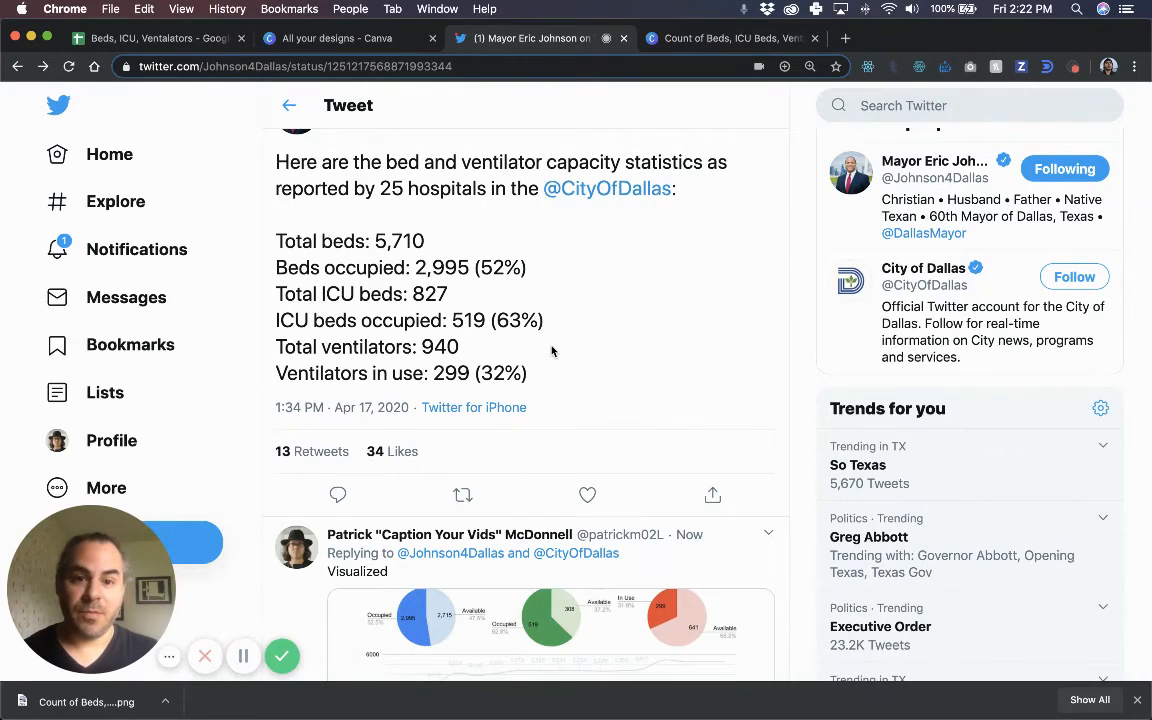
{"action": "scroll", "coordinate": [548, 348], "scroll_direction": "up", "scroll_amount": 1}
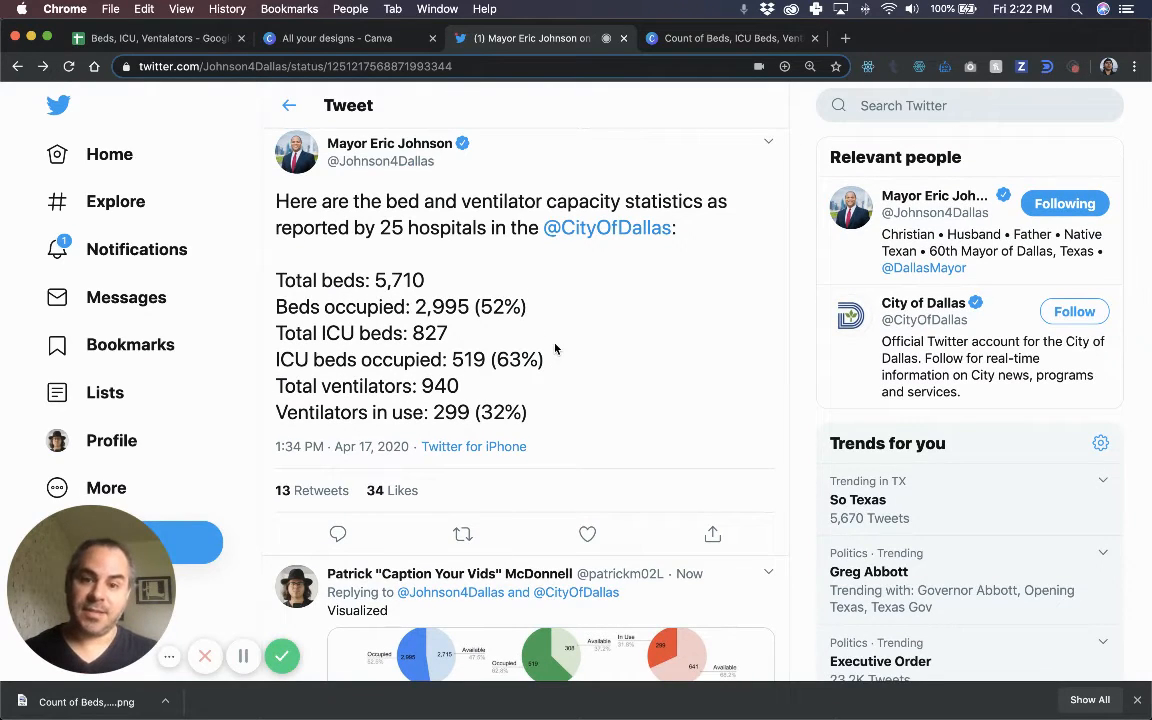
{"action": "scroll", "coordinate": [818, 453], "scroll_direction": "down", "scroll_amount": 5}
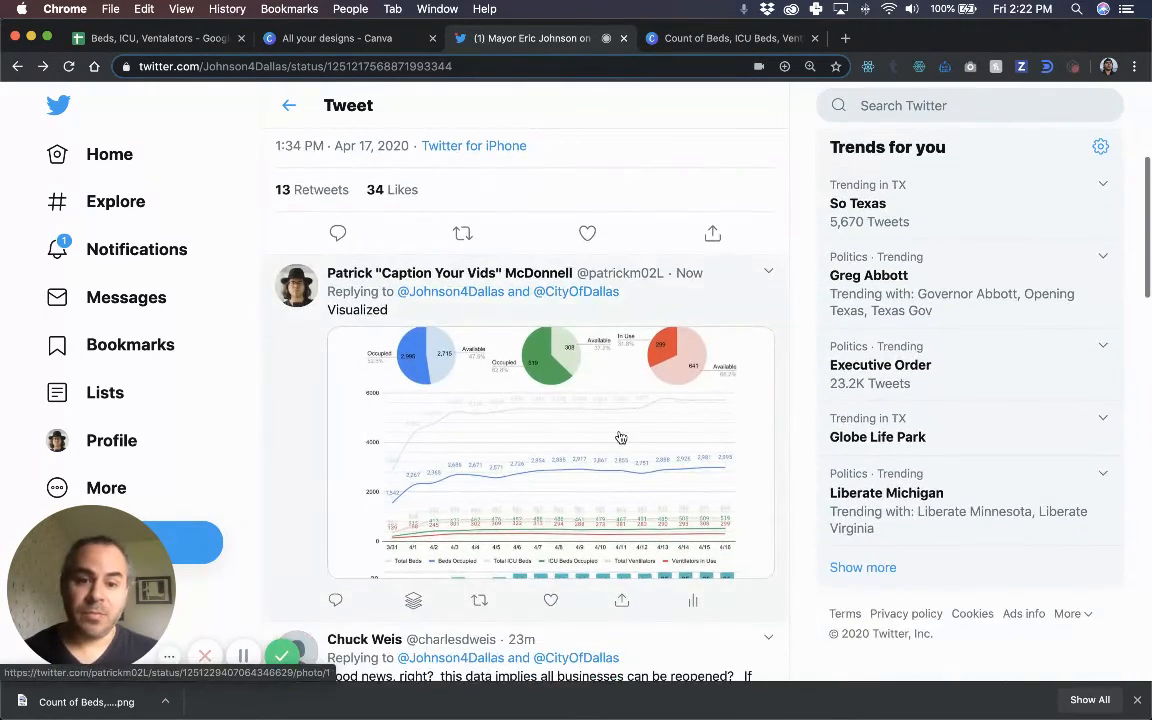
{"action": "left_click", "coordinate": [714, 428]}
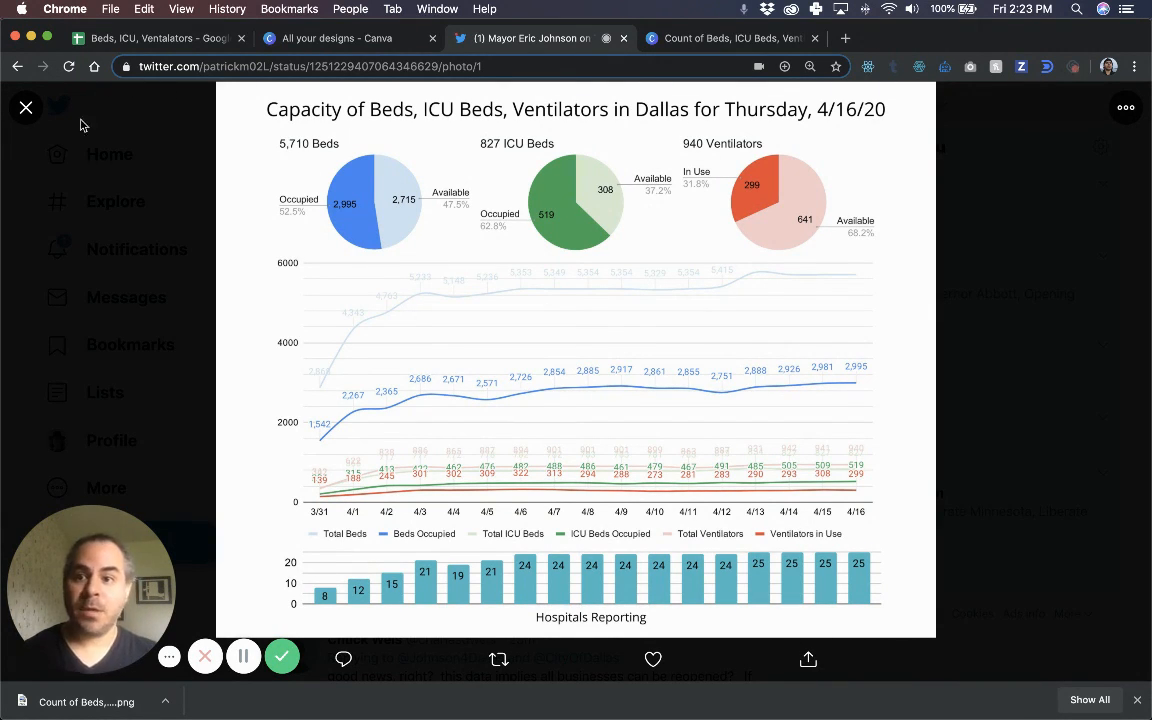
Close the photo viewer to return to the thread showing the Visualized chart reply.
{"action": "left_click", "coordinate": [26, 107]}
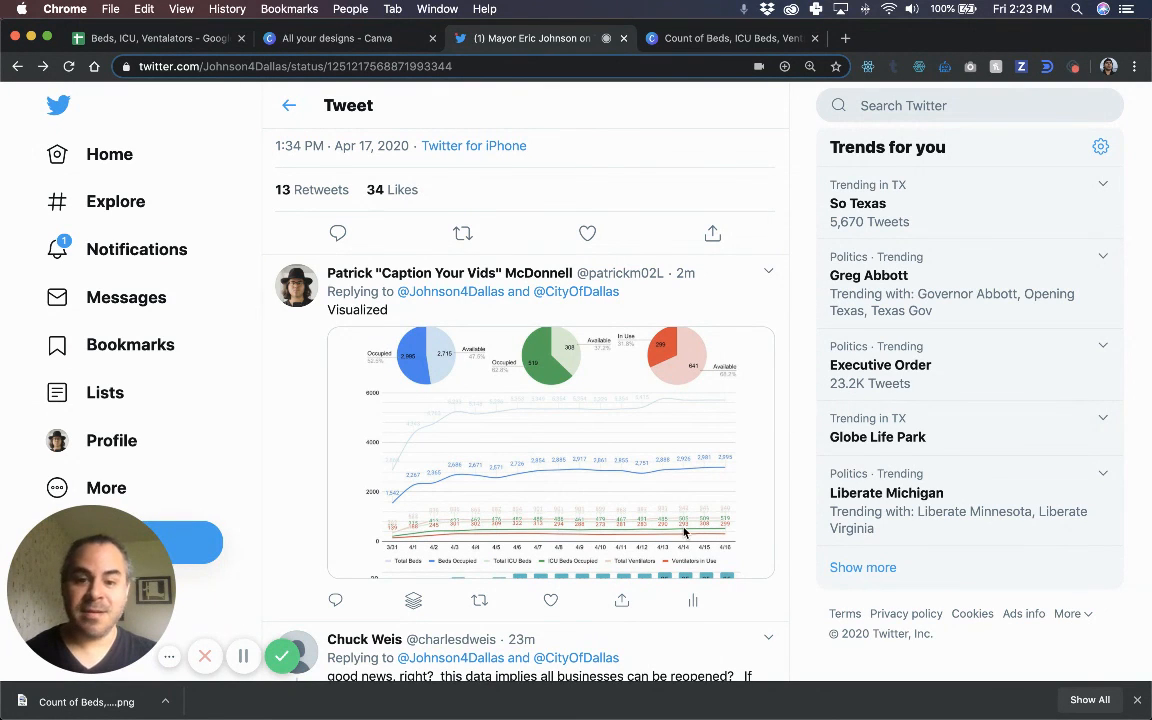
{"action": "mouse_move", "coordinate": [676, 710]}
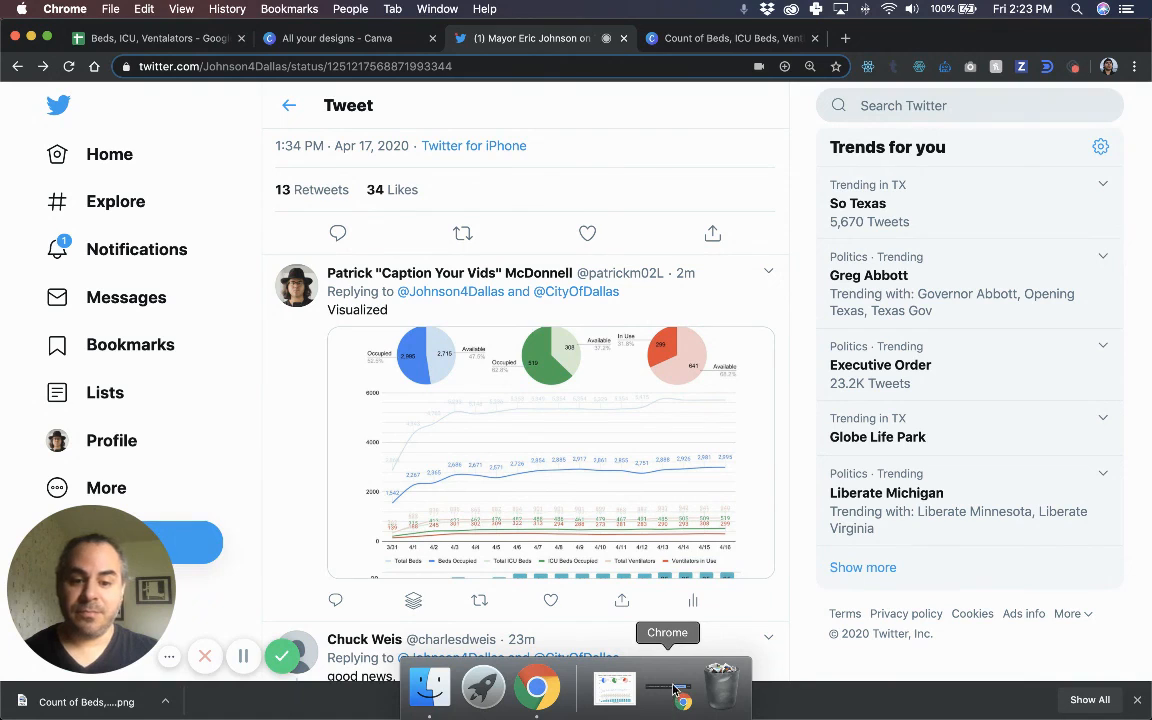